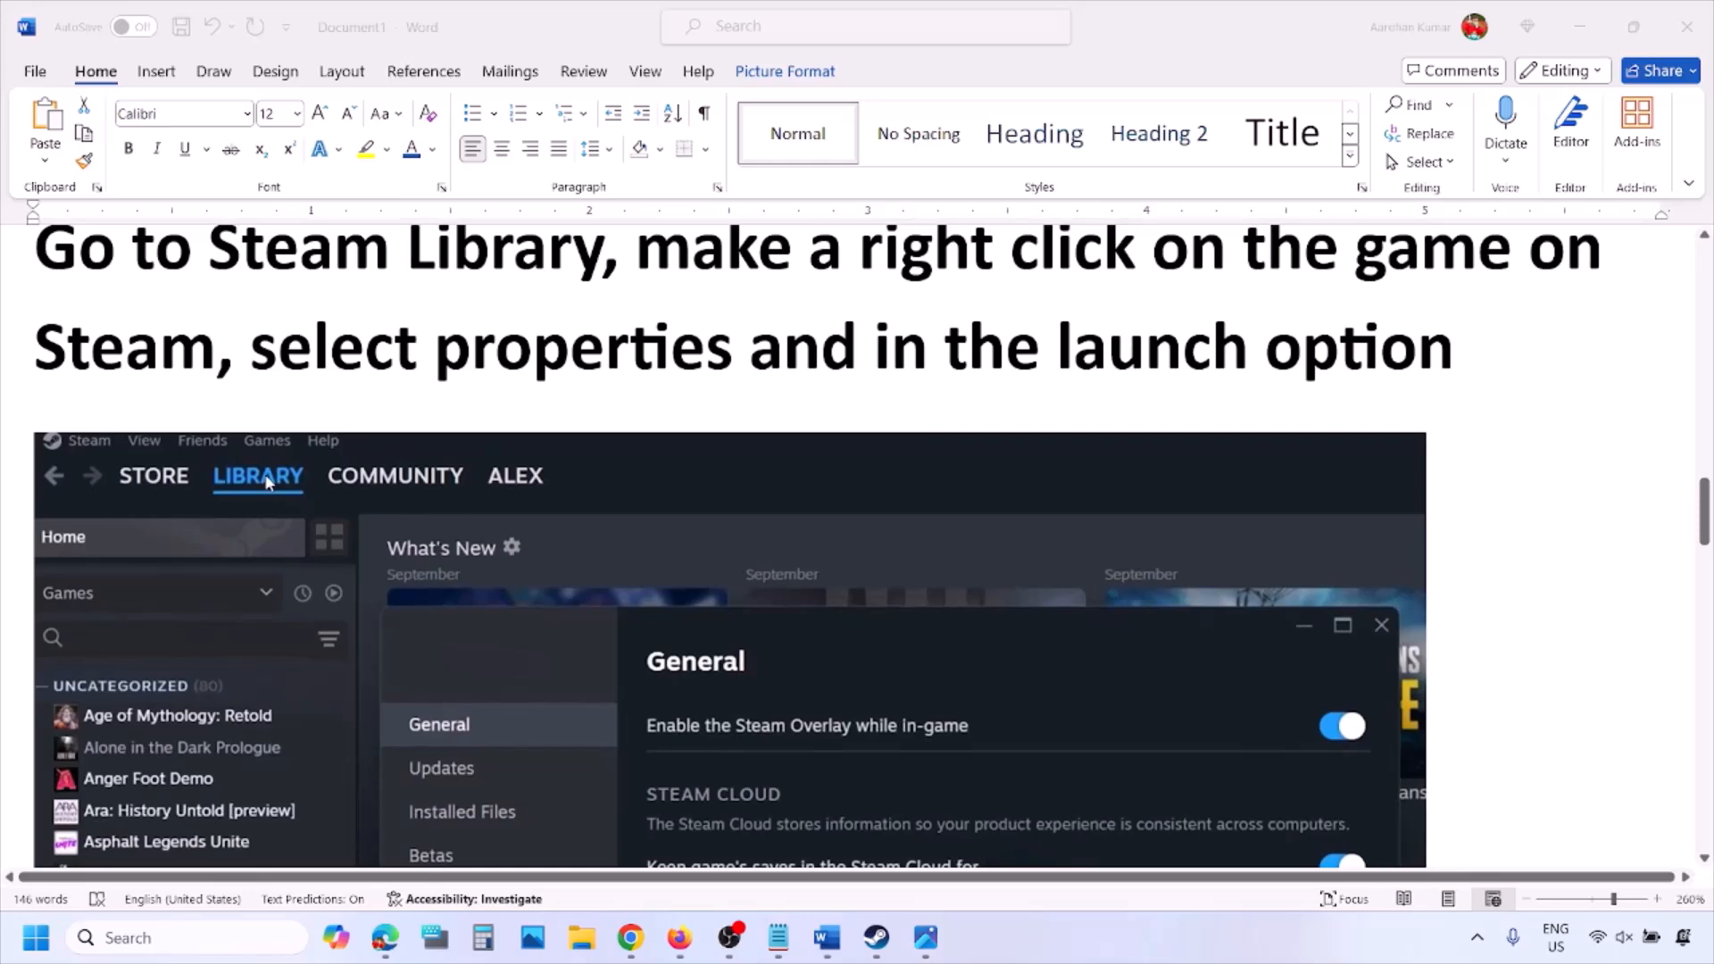
Highlight the instructions for opening the game's properties and examine the launch option in the Steam screenshot below them.
left_click(645, 261)
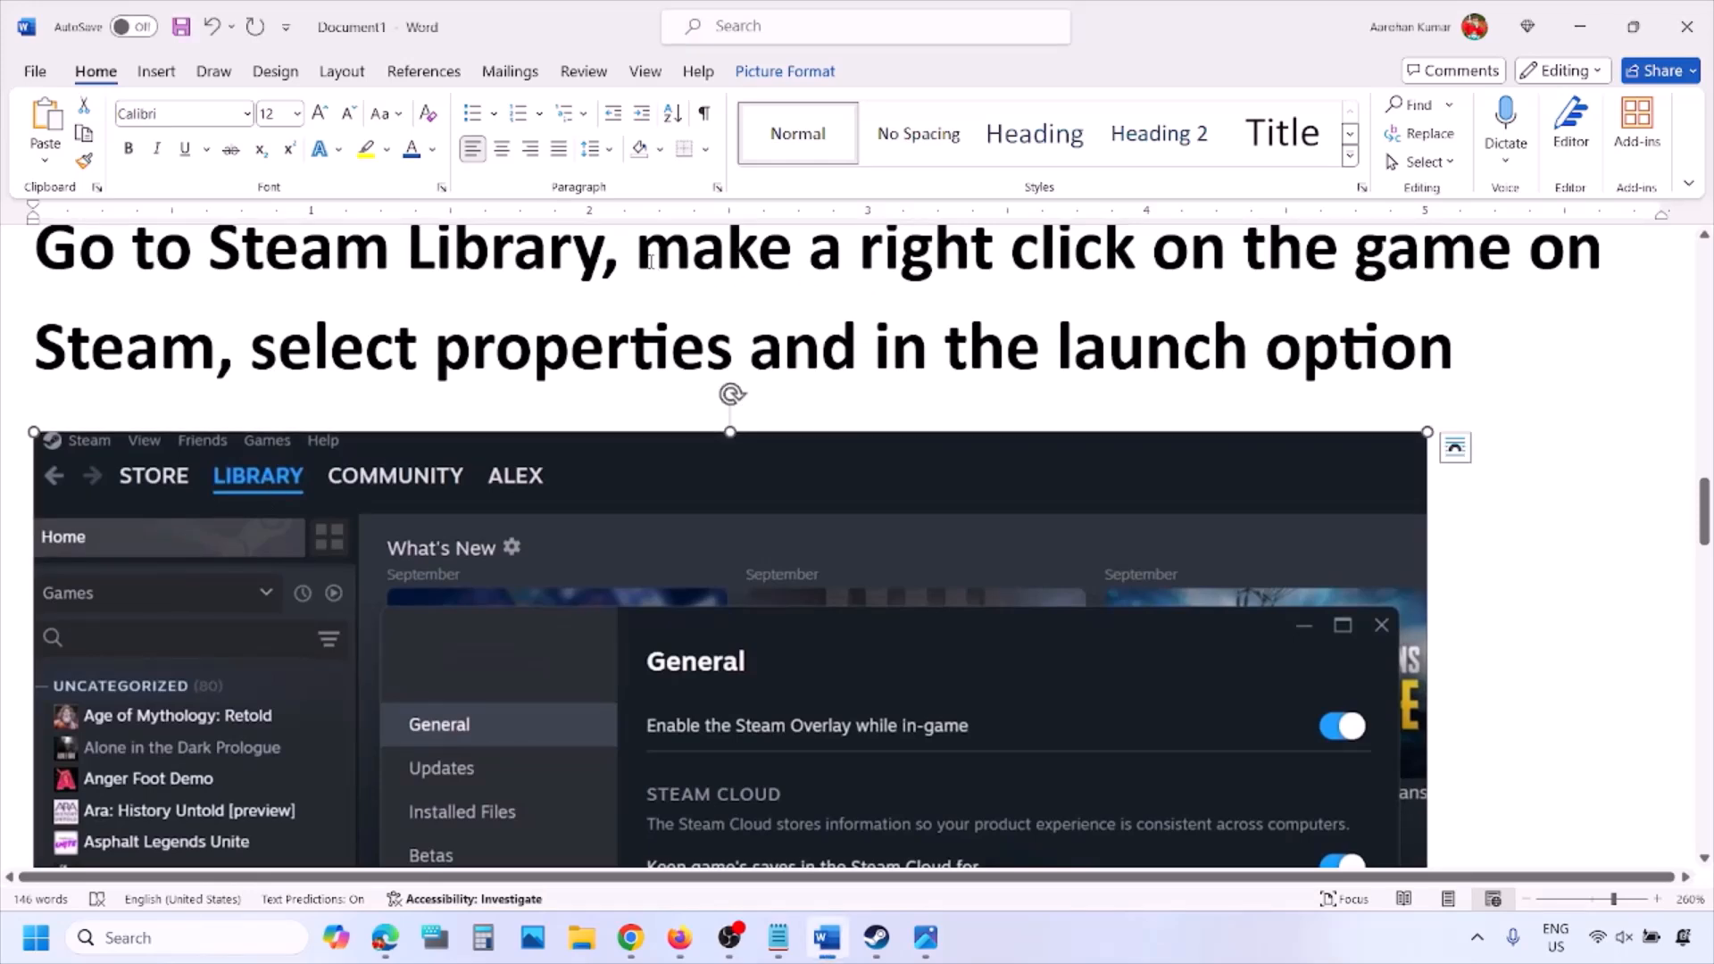
left_click_drag(644, 258, 1528, 260)
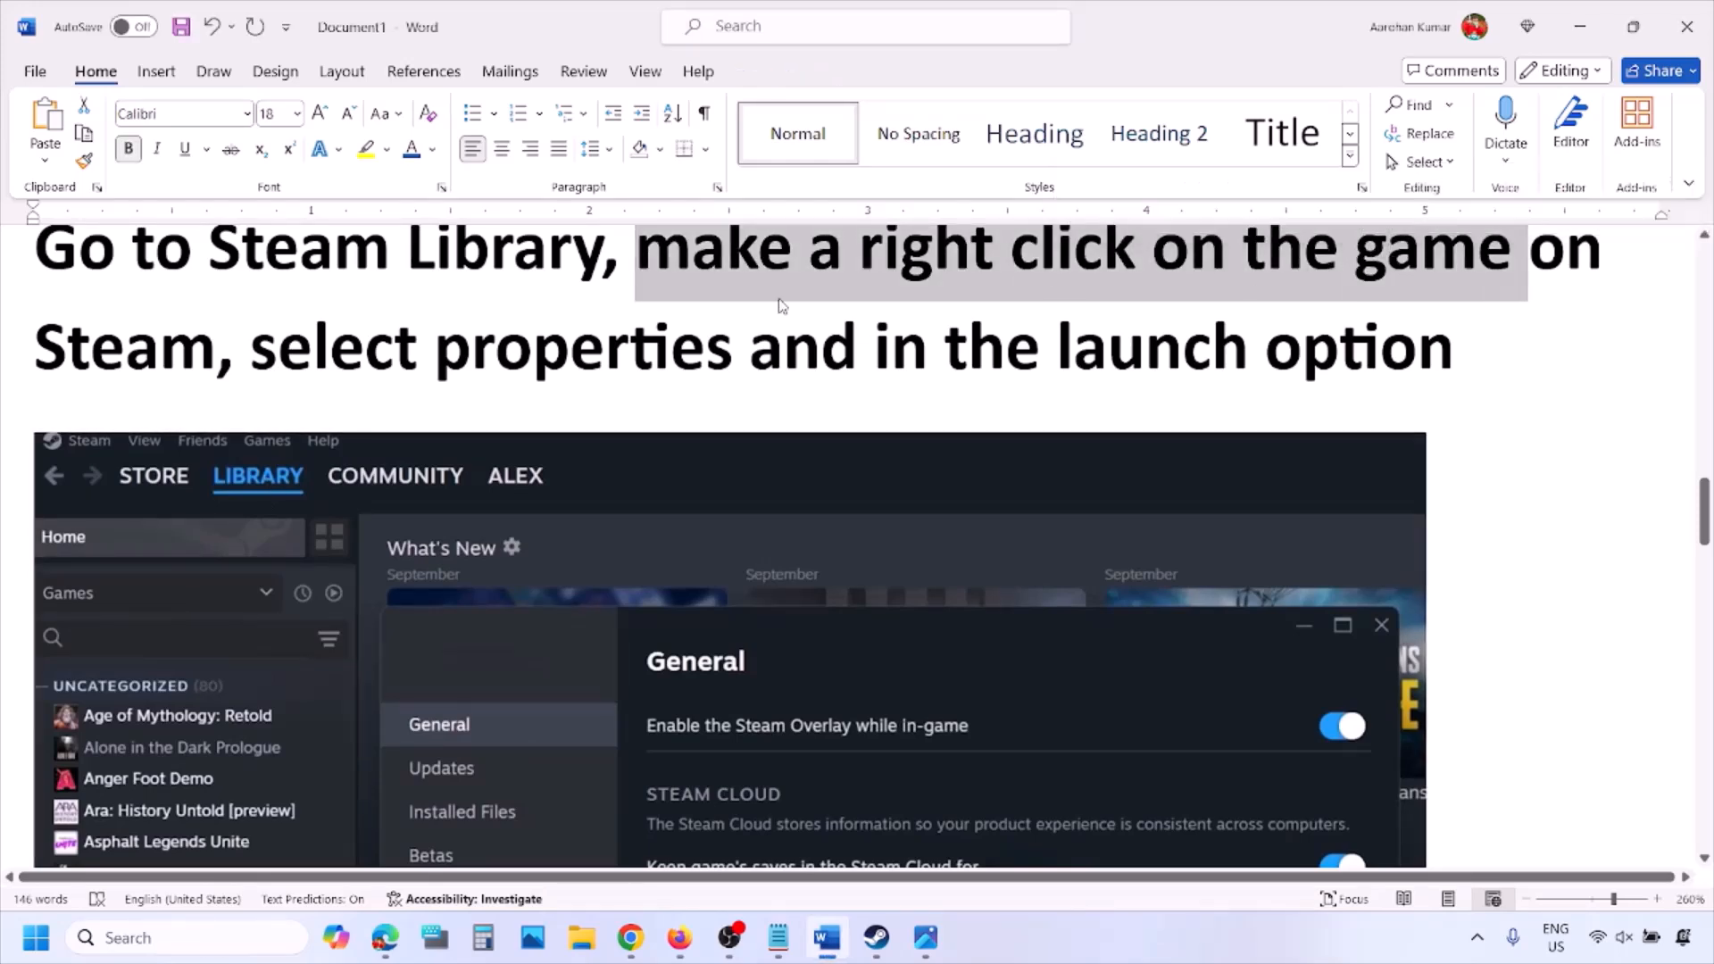
left_click_drag(419, 348, 748, 350)
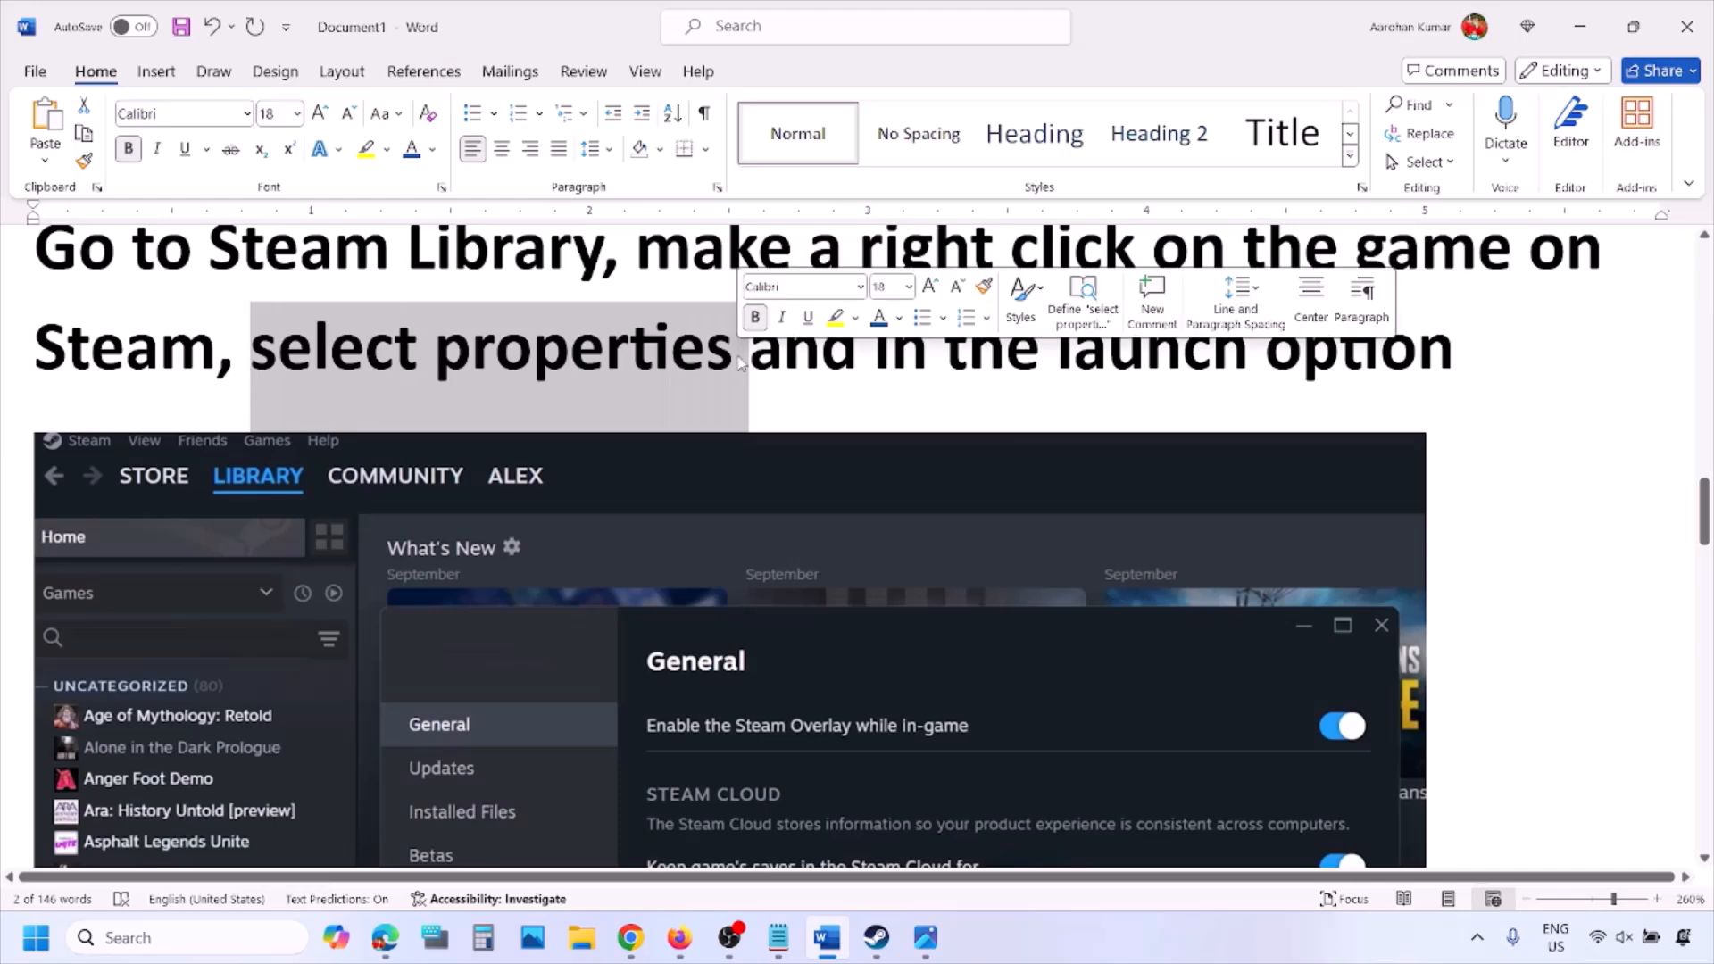
scroll(737, 294, "down", 4)
scroll(737, 357, "up", 1)
right_click(738, 352)
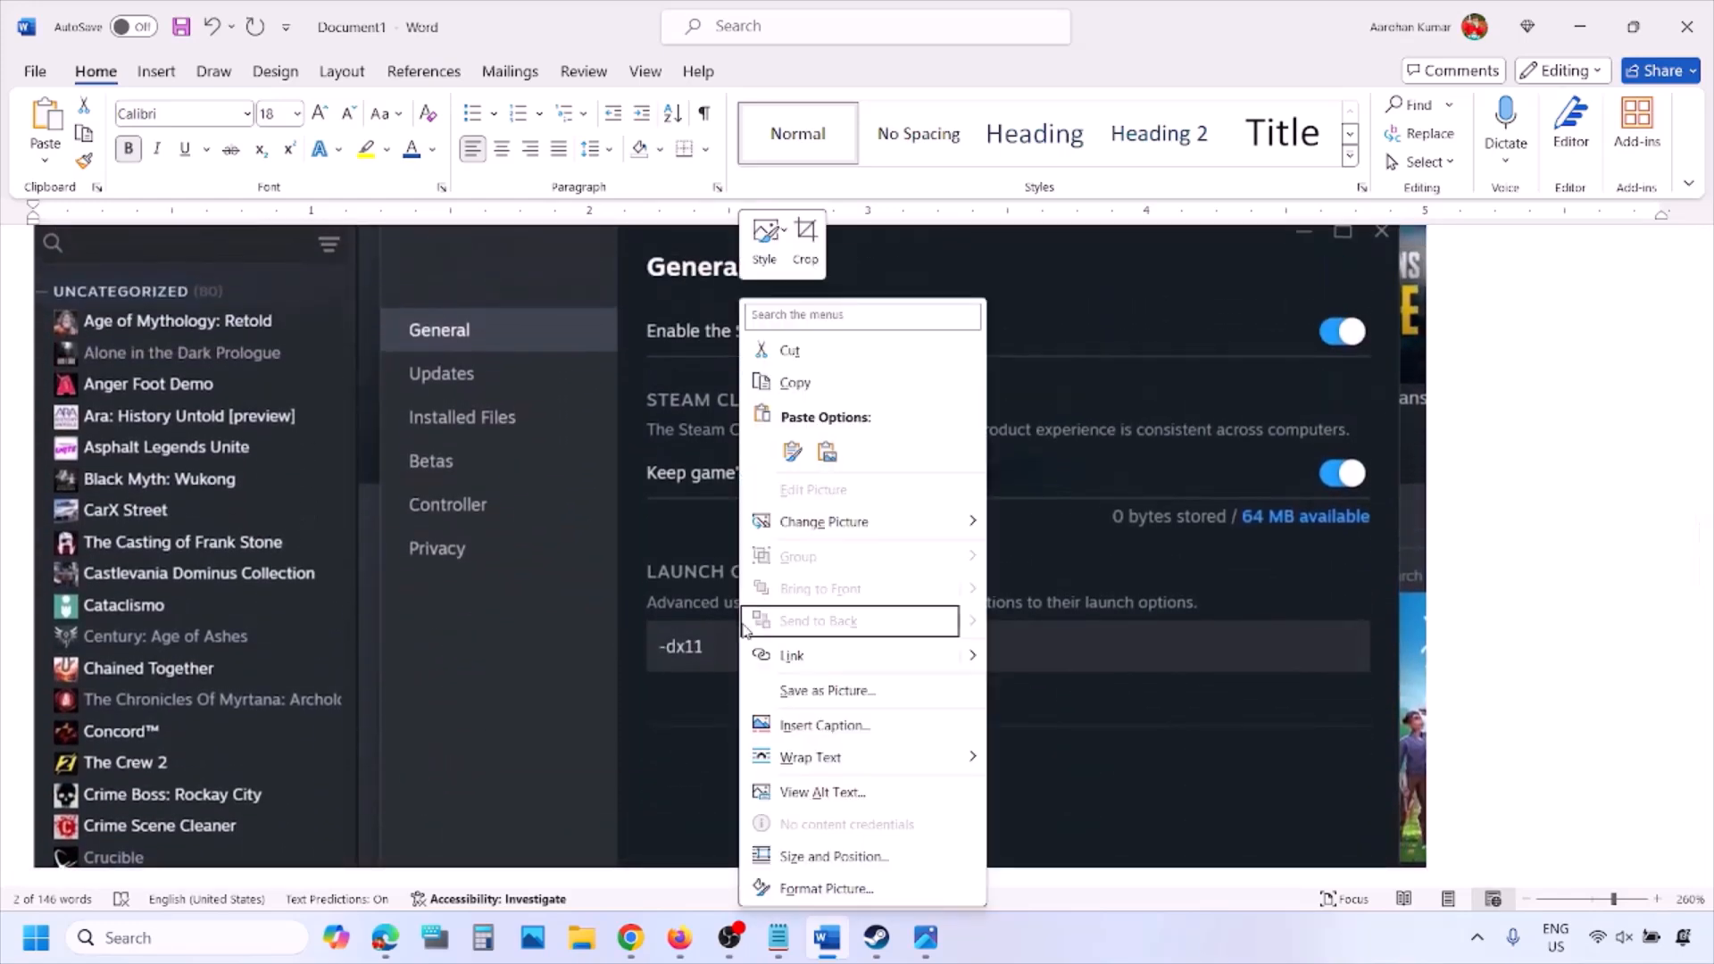
left_click(675, 652)
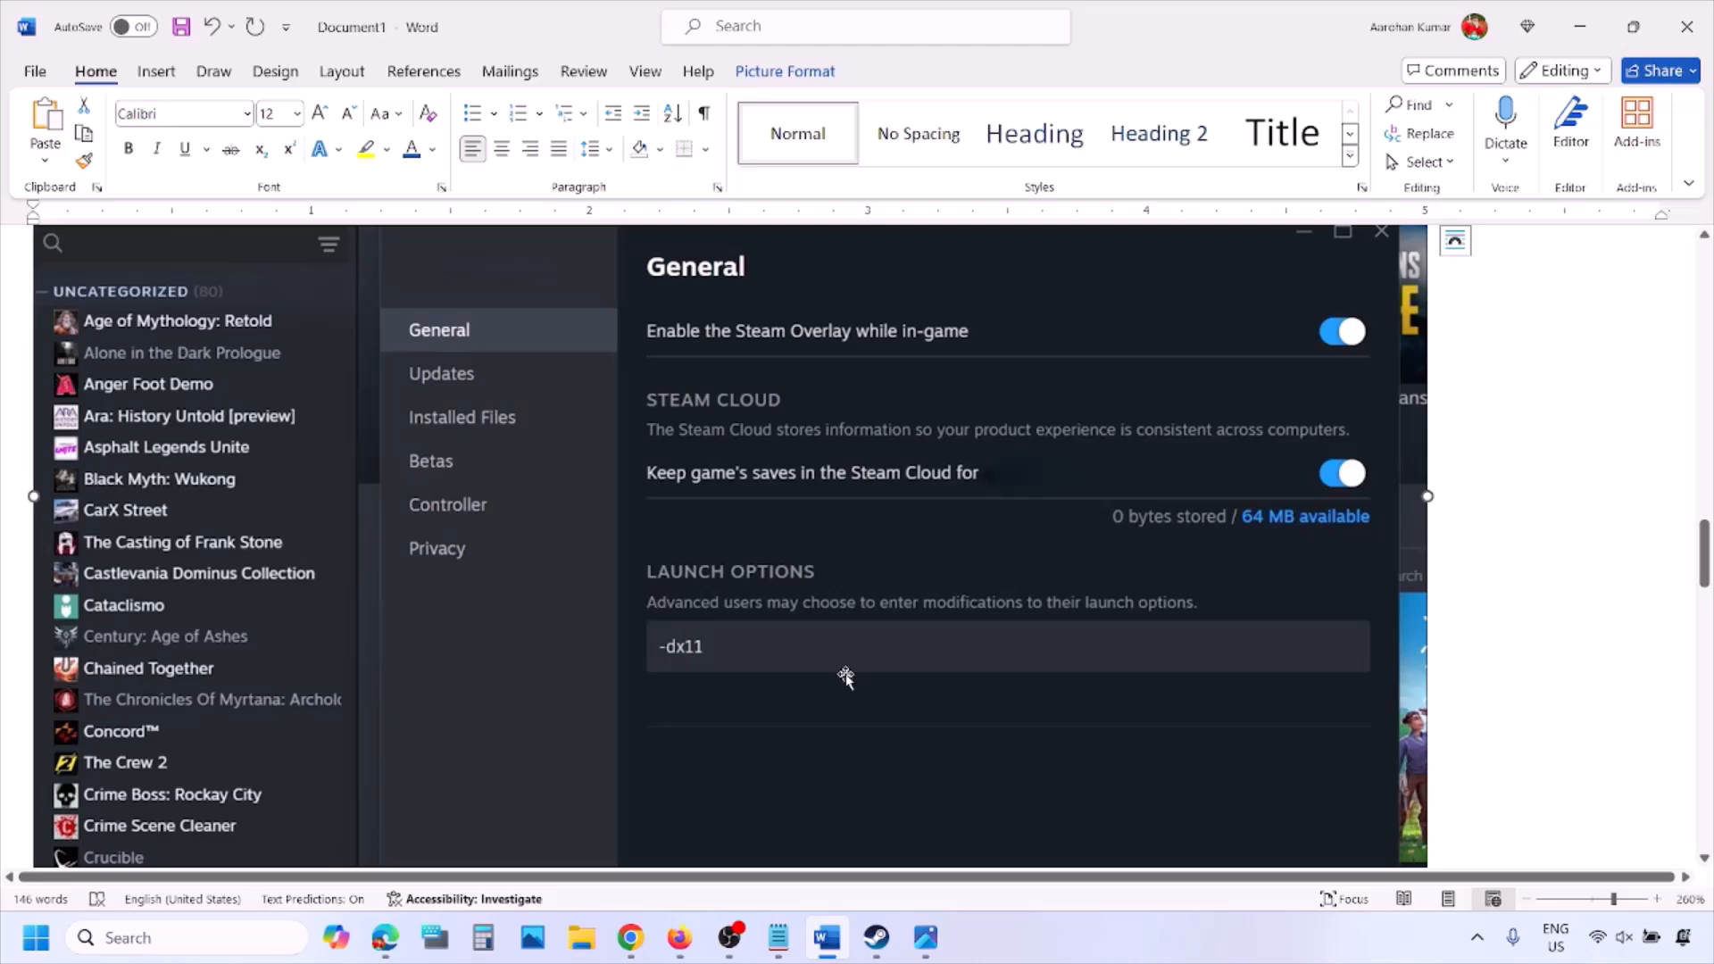
Examine the launch options in the remaining Steam screenshots further down the document.
scroll(845, 677, "down", 7)
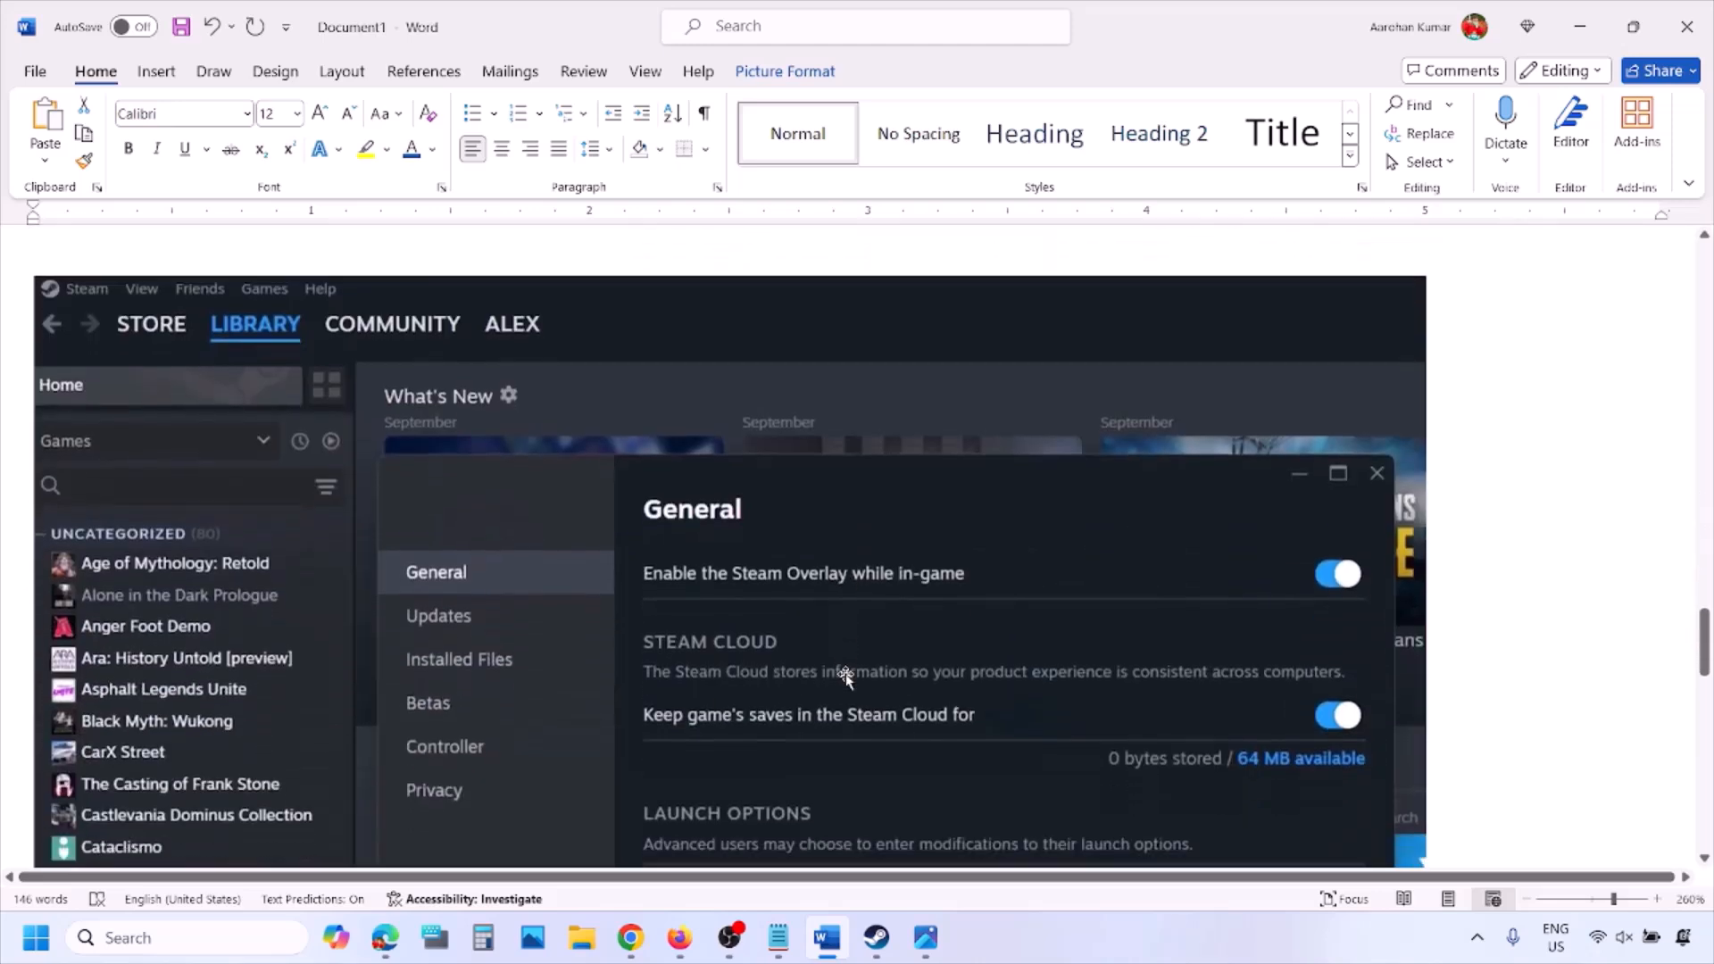
scroll(845, 676, "down", 3)
scroll(750, 509, "up", 1)
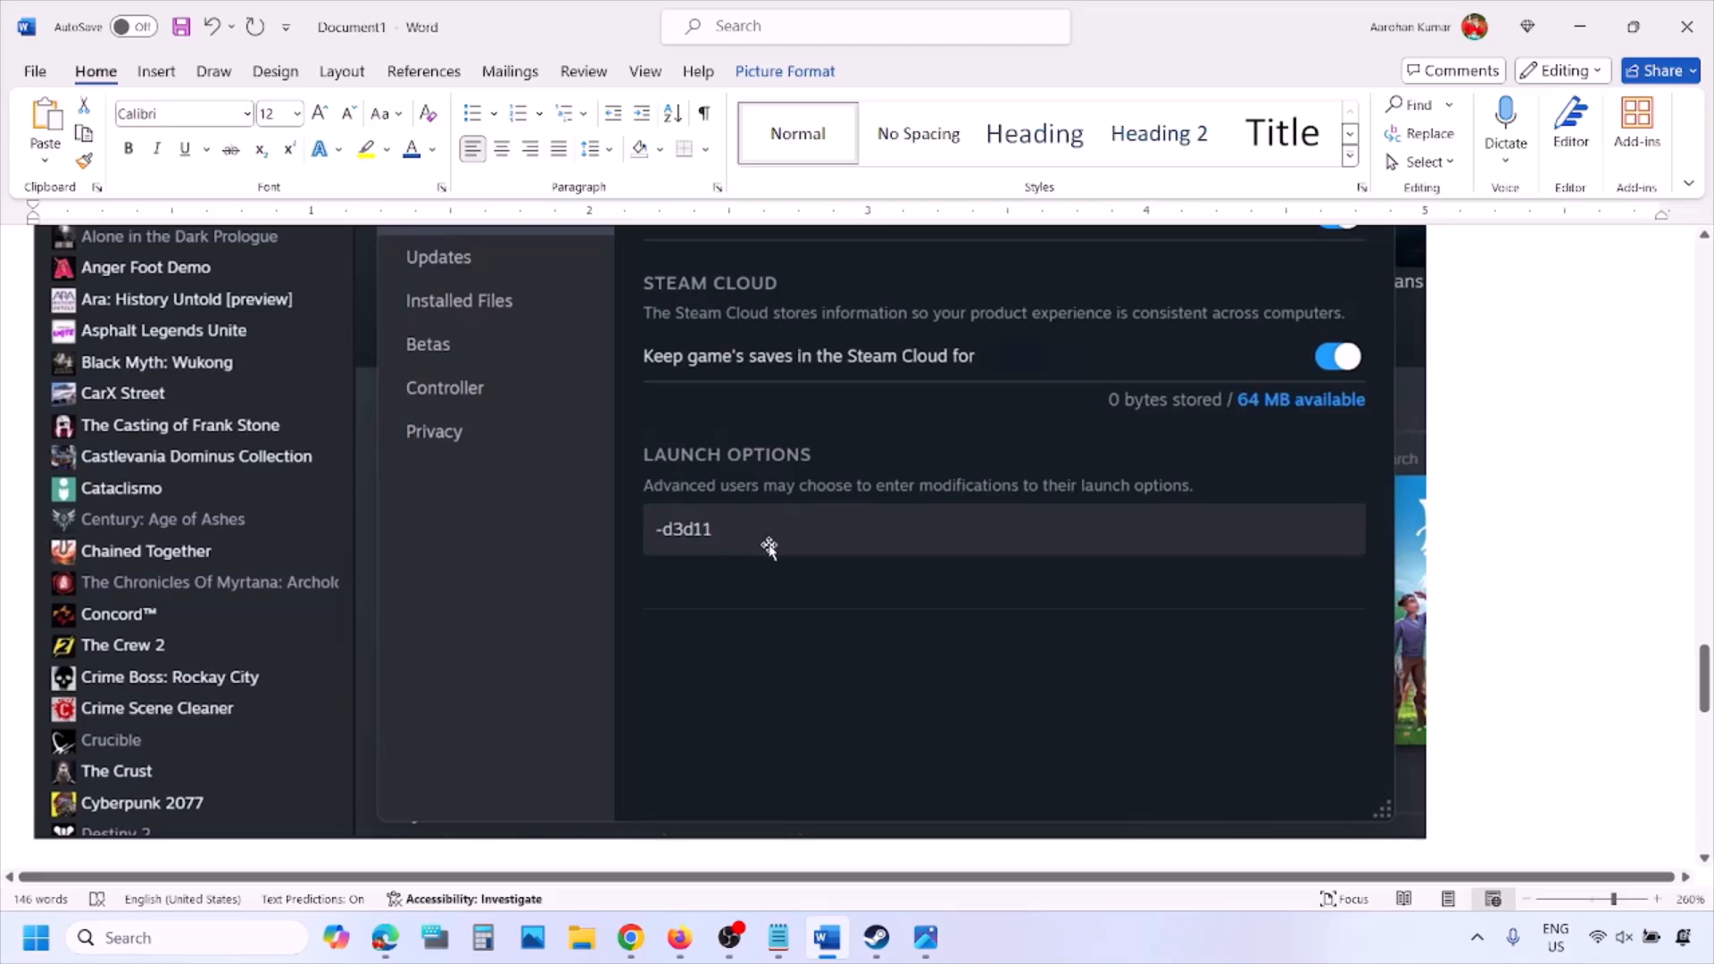
scroll(768, 546, "down", 7)
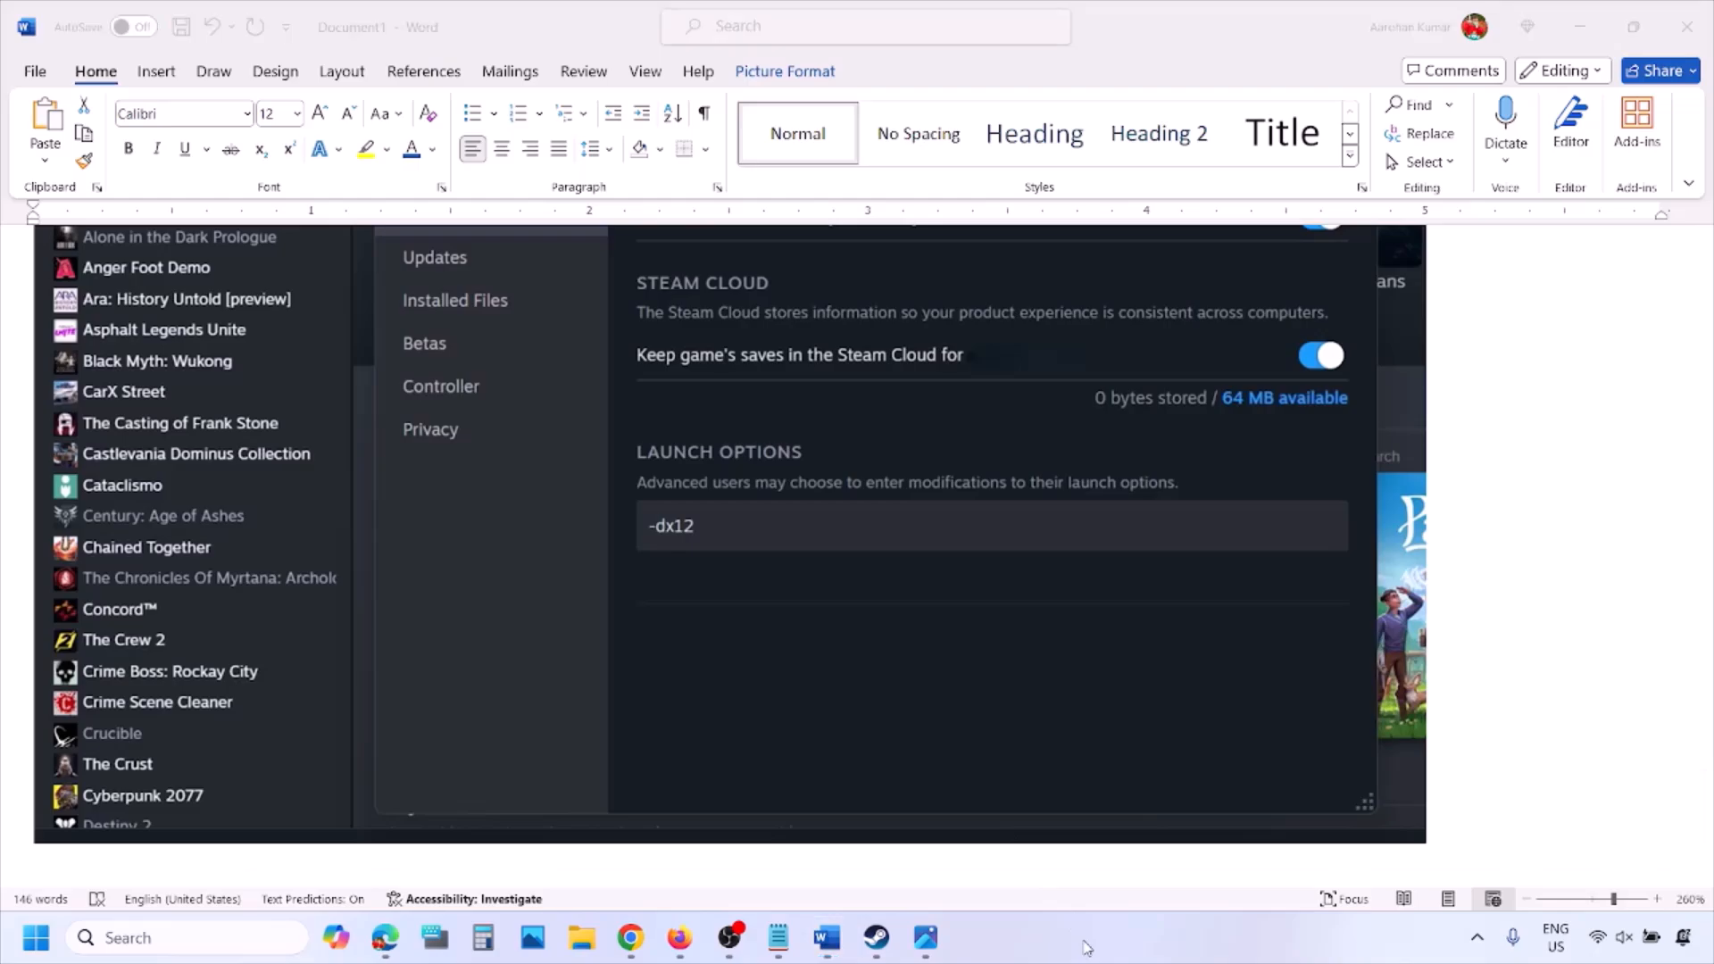
Switch to Steam and display the Windows power options for restarting the PC.
key("alt+Tab")
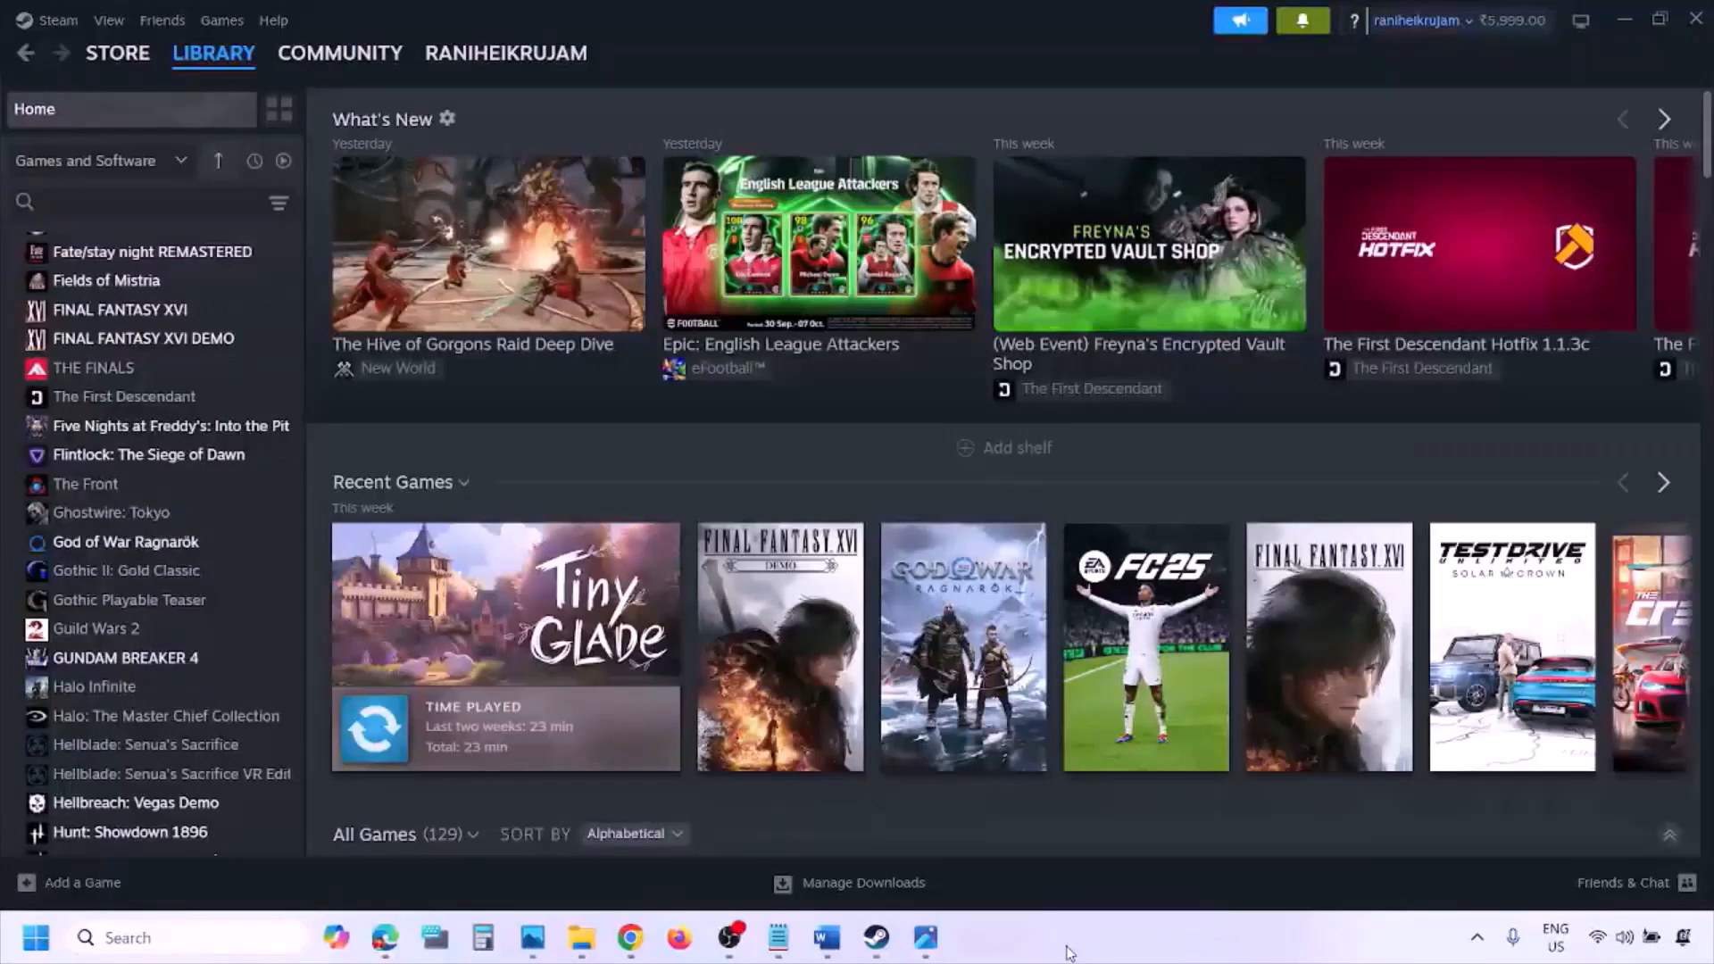
left_click(36, 937)
left_click(649, 860)
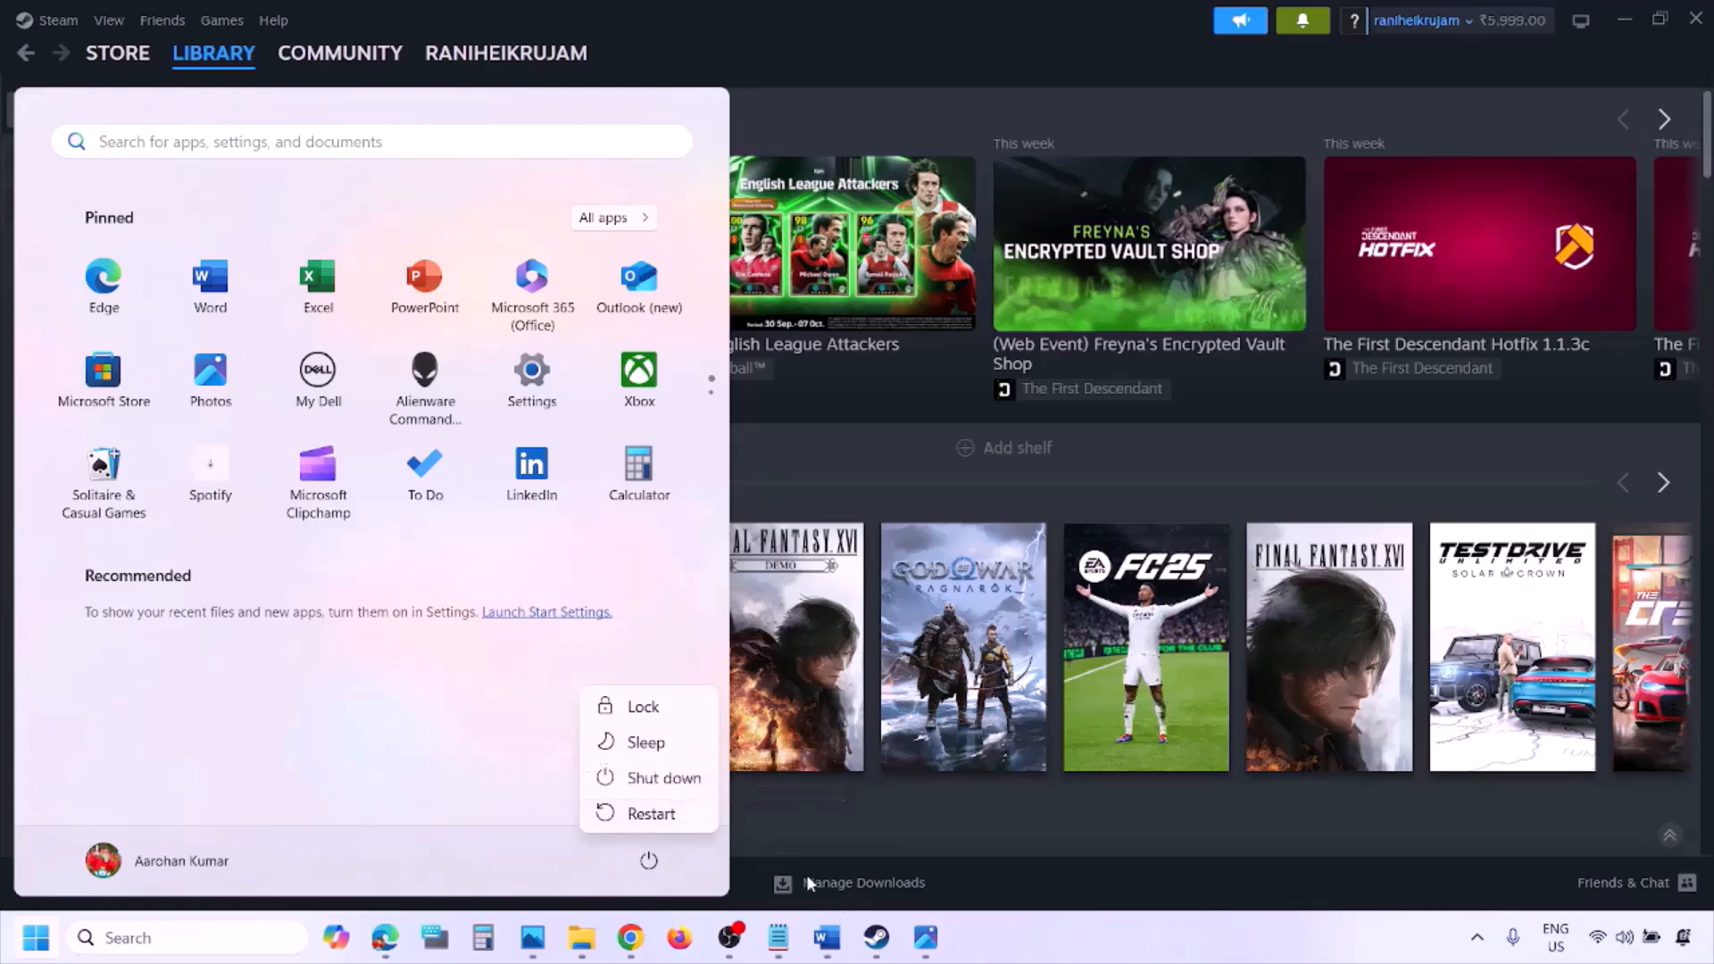
Switch to Word and highlight the Step 2 instructions about running the game as administrator and in compatibility mode.
left_click(830, 948)
left_click(826, 939)
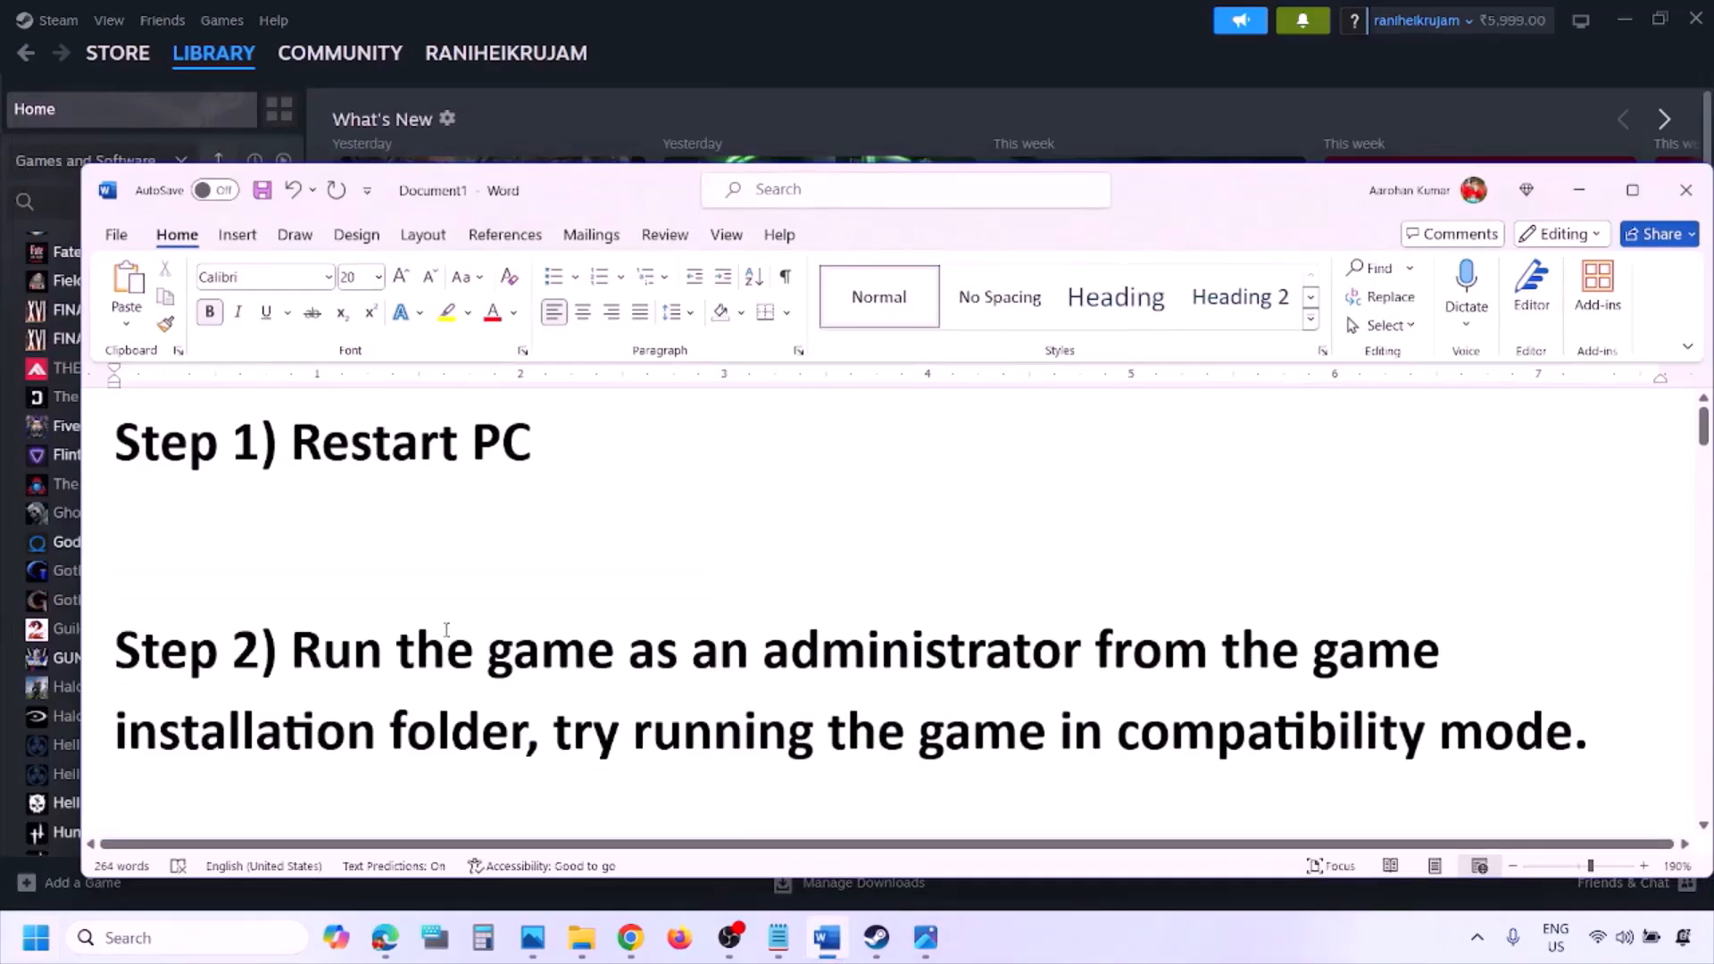
left_click_drag(297, 646, 1053, 876)
left_click(1054, 877)
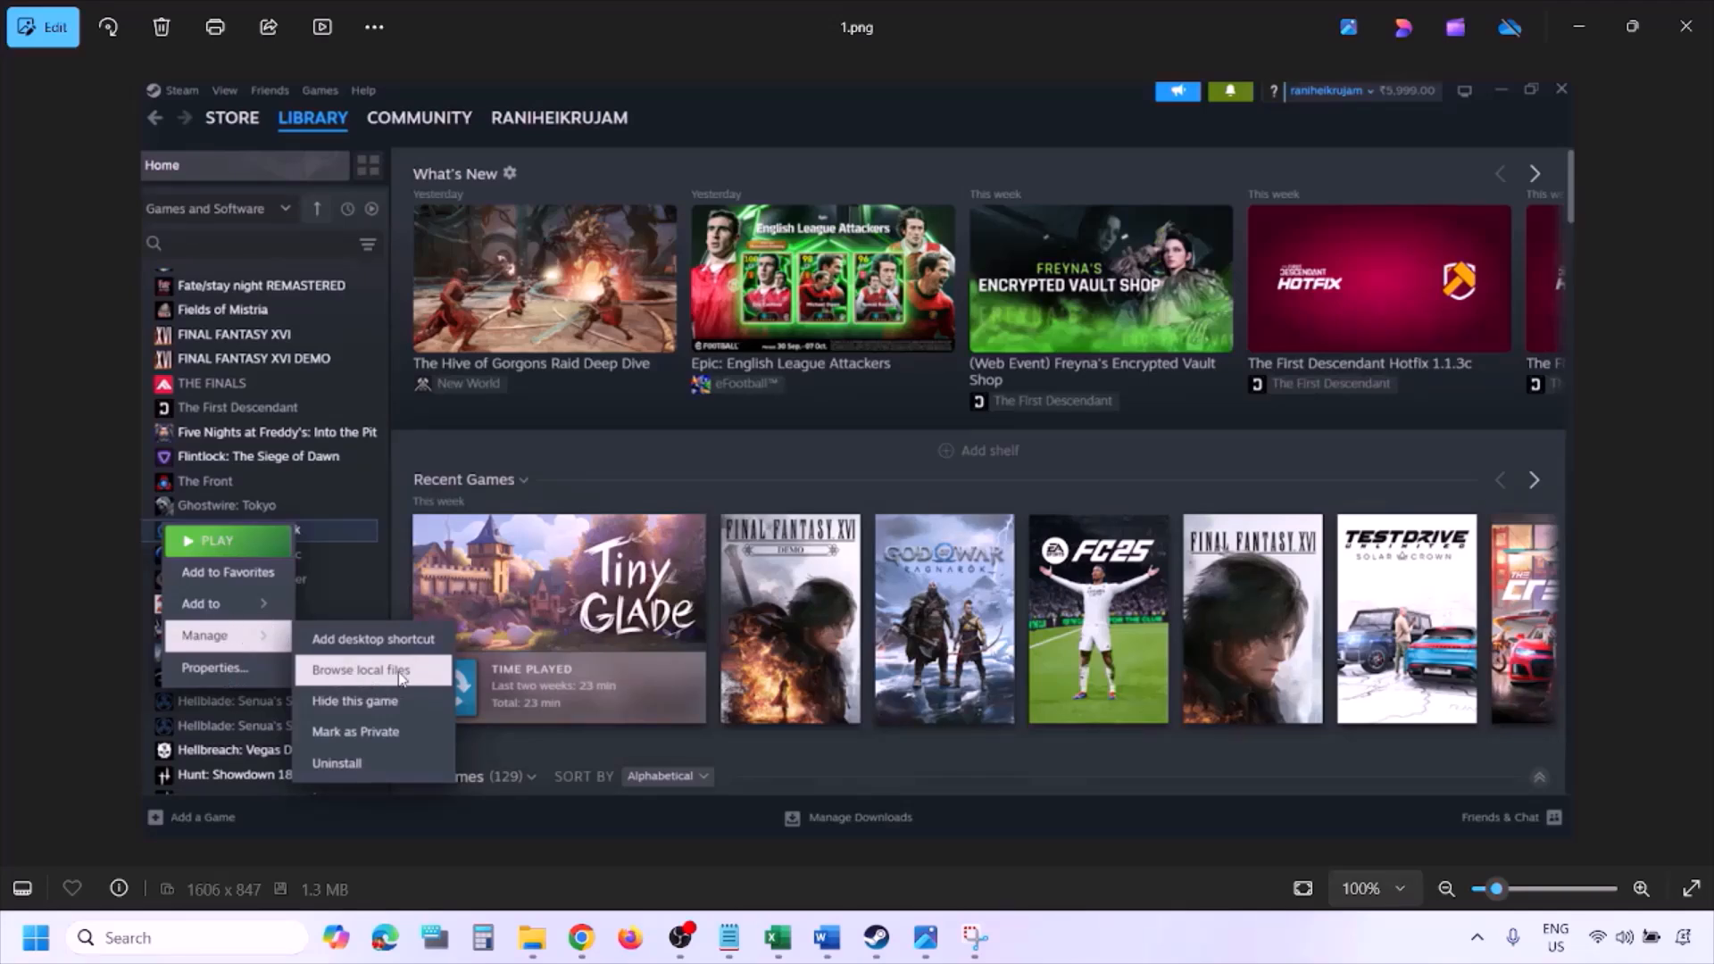
Examine the Browse local files command in 1.png and the Properties command in 2.png at closer zoom.
scroll(405, 668, "up", 1)
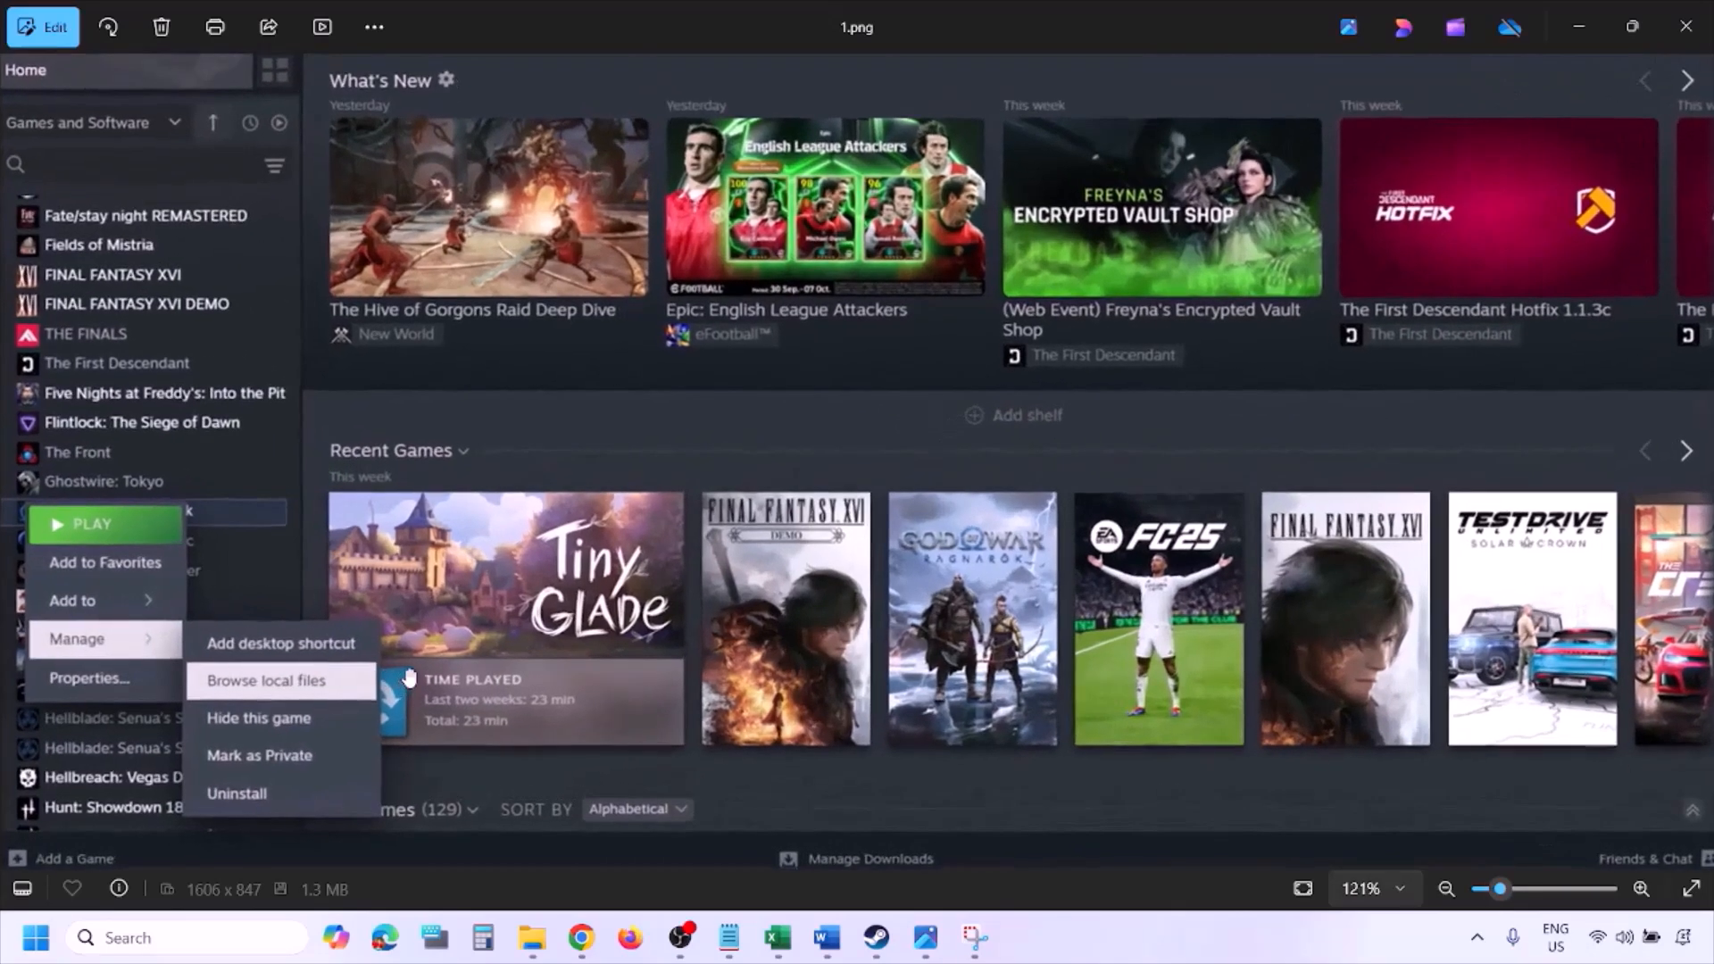
scroll(343, 692, "down", 1)
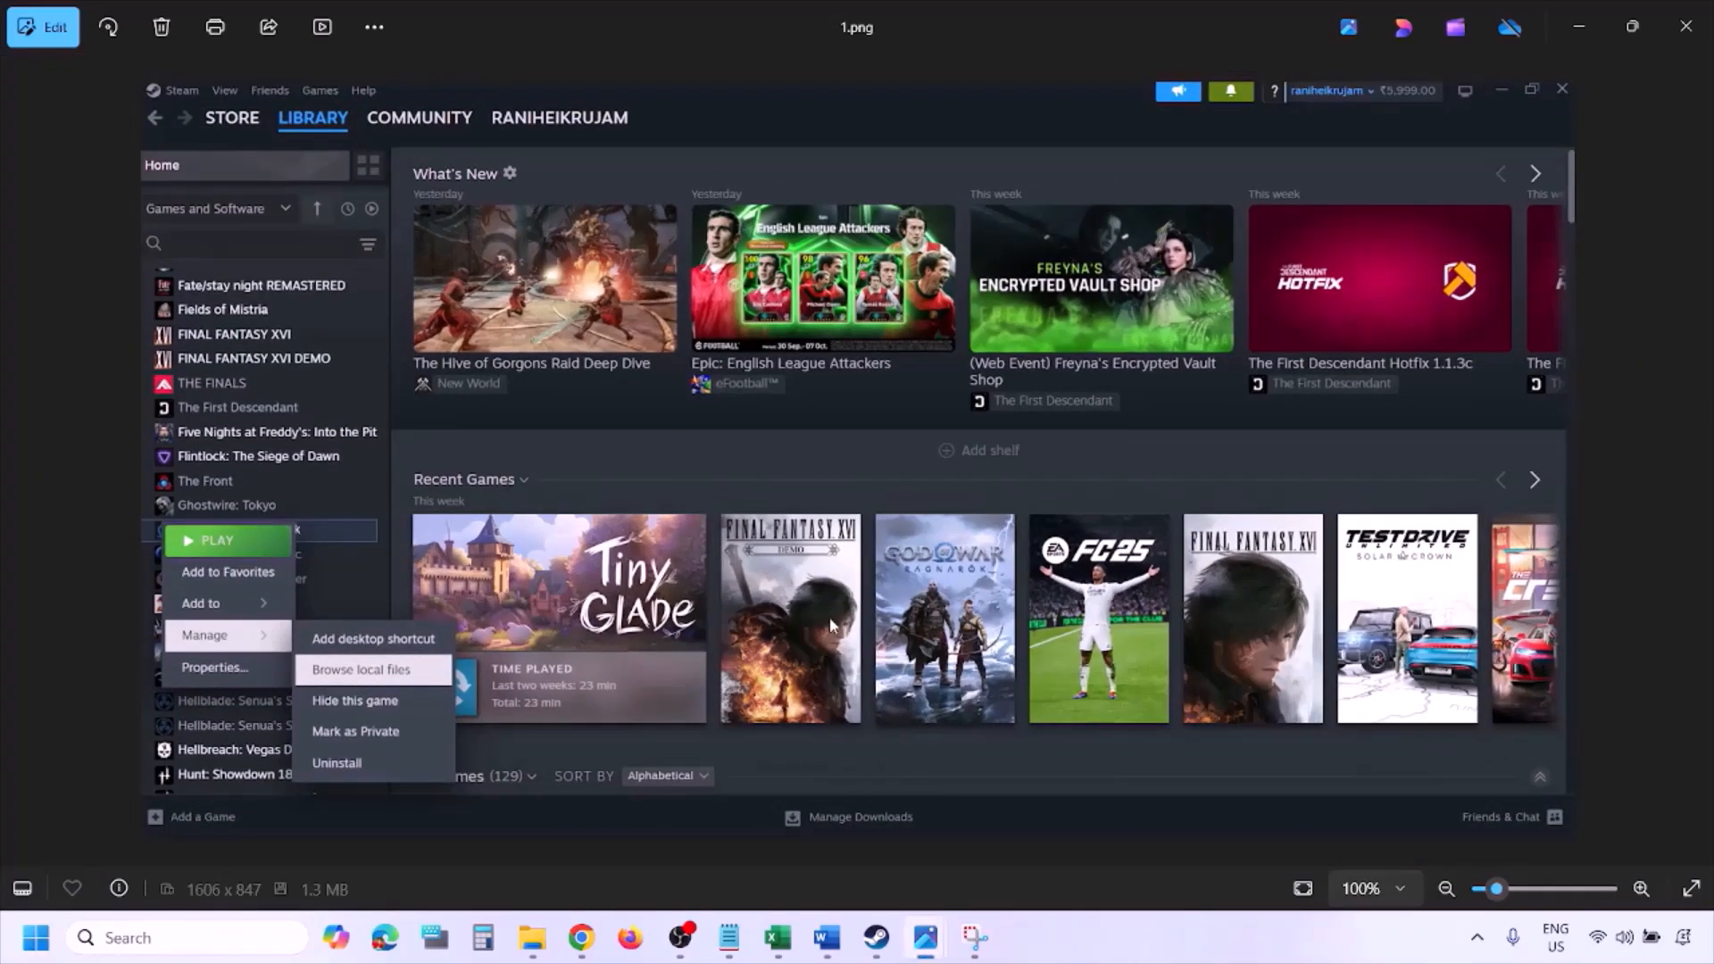
key("Right")
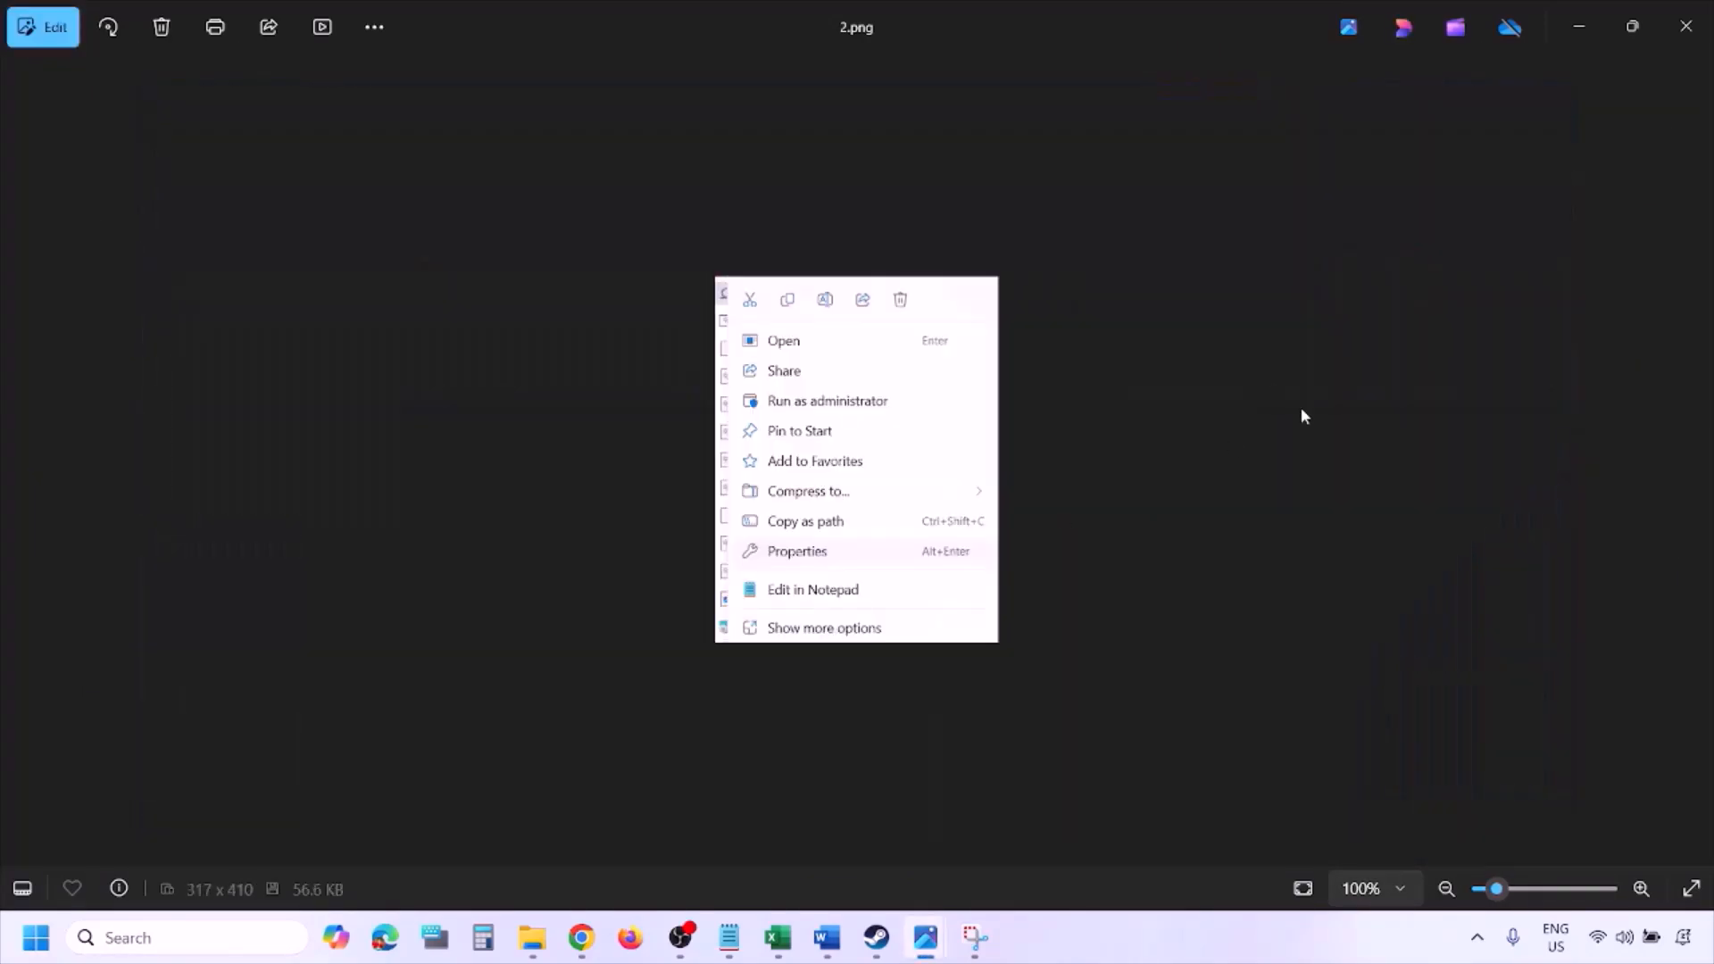
scroll(846, 540, "up", 5)
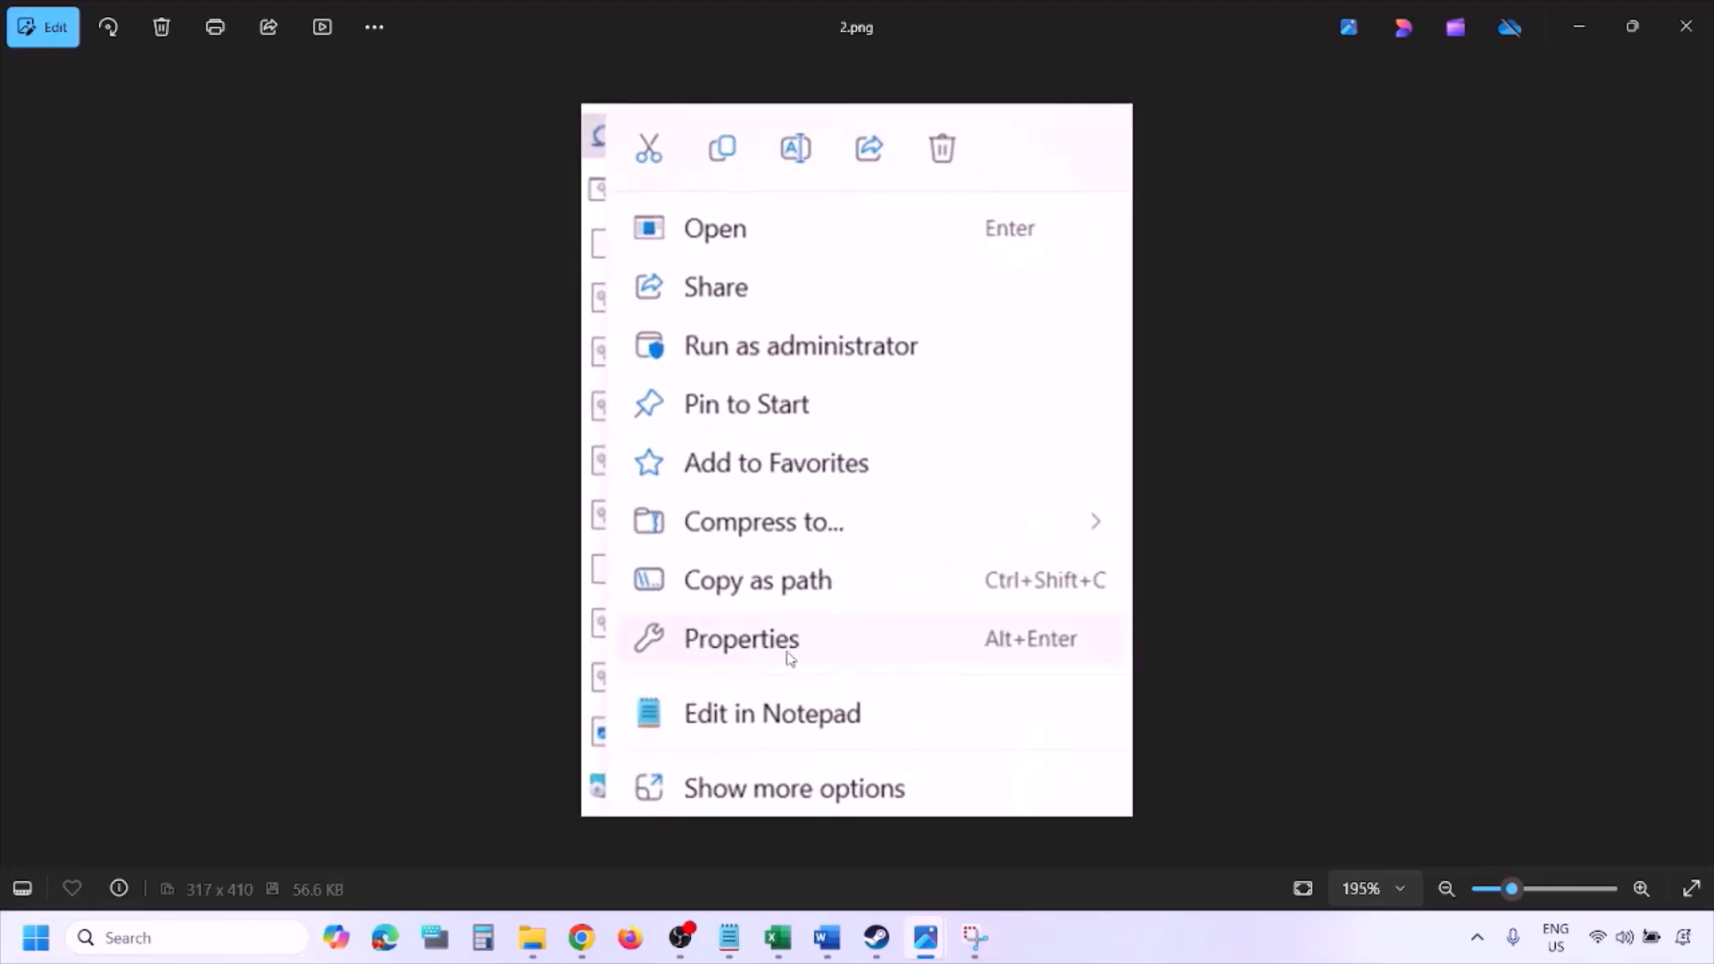
scroll(789, 659, "down", 5)
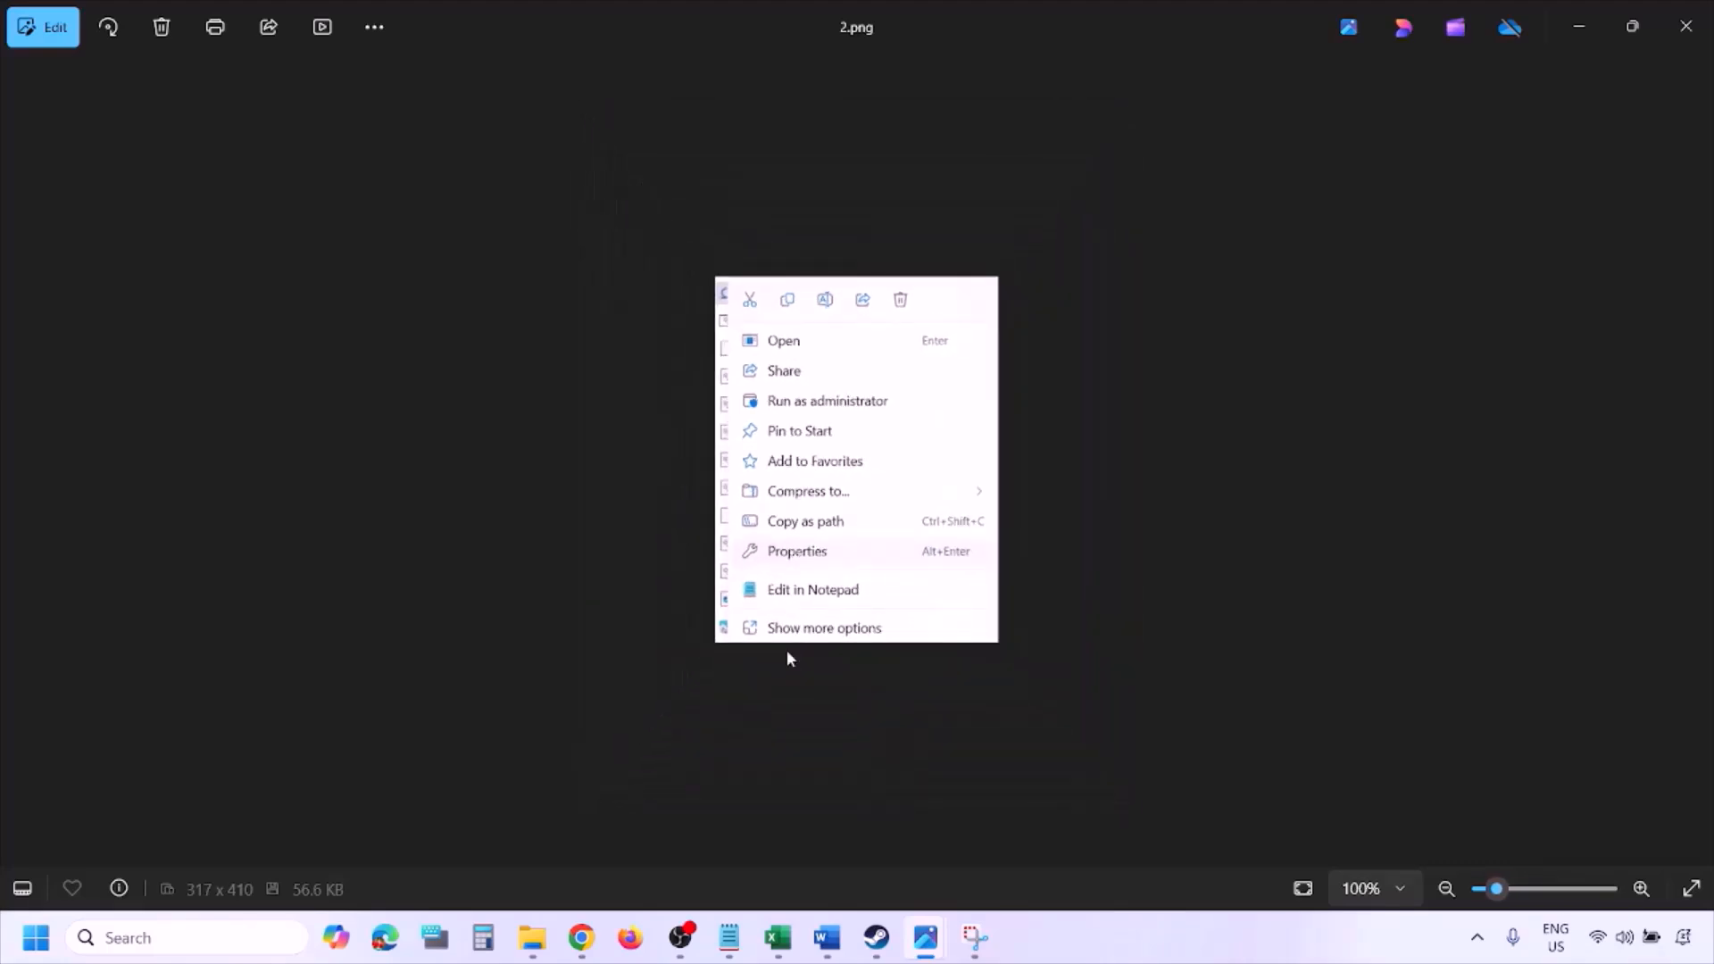
Show 3.png and examine the Run this program as an administrator setting and the dialog's confirmation buttons.
key("Right")
scroll(510, 505, "up", 2)
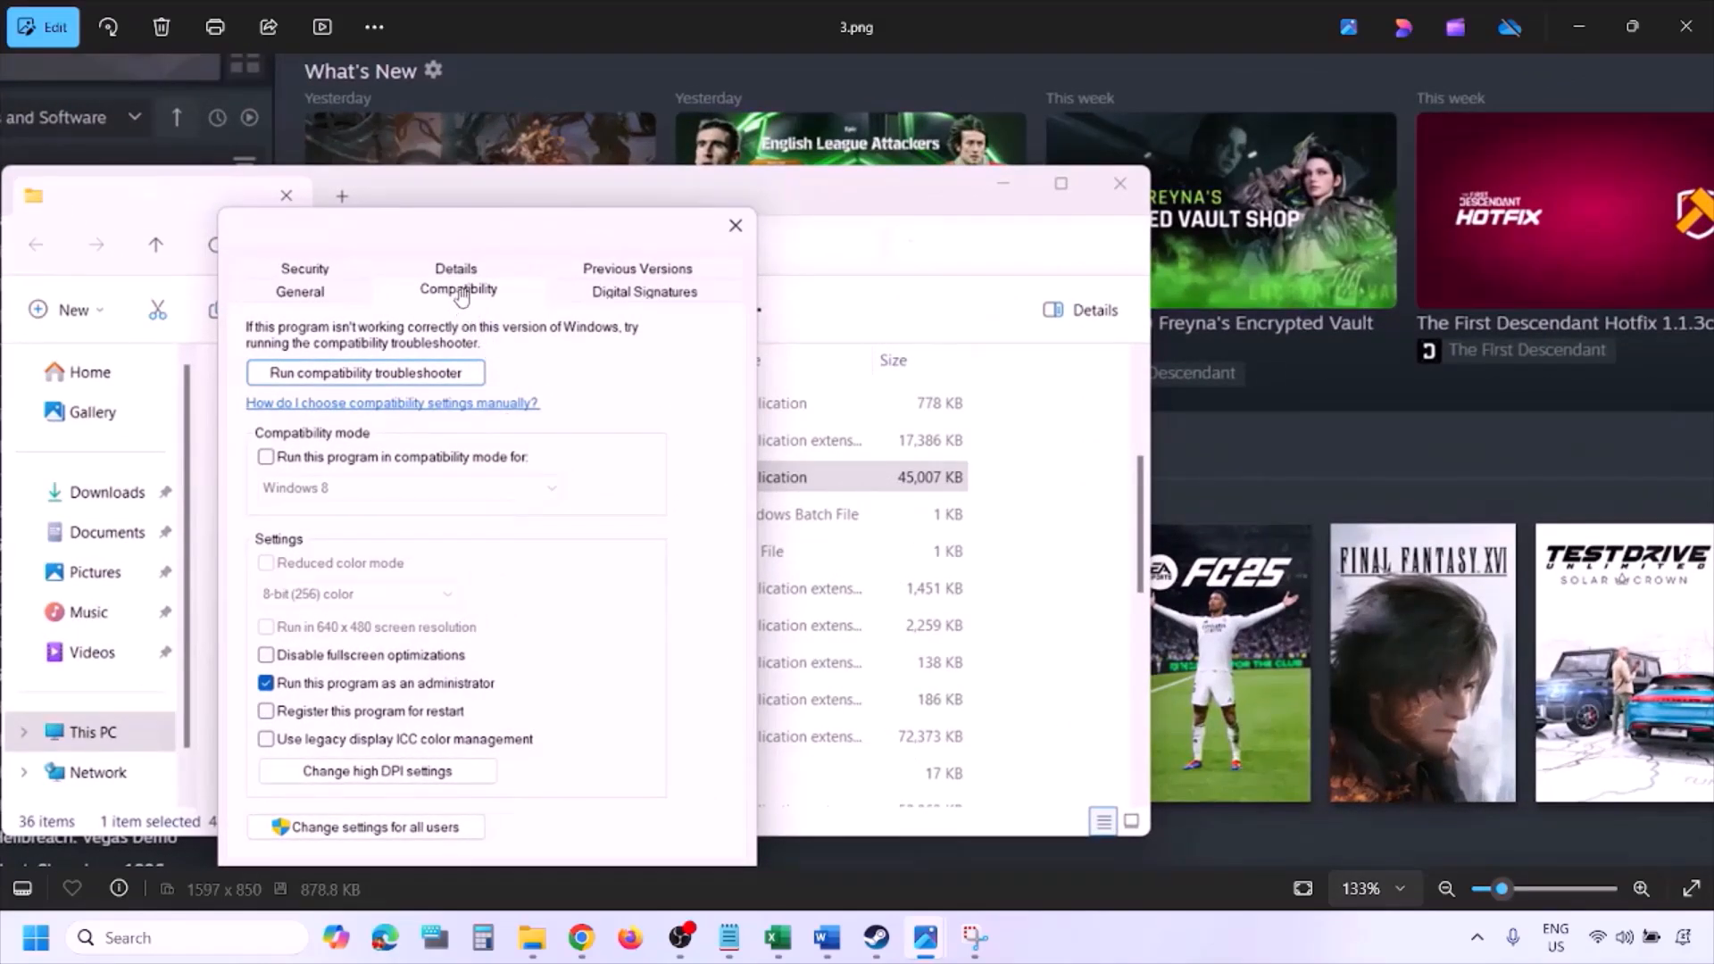
left_click_drag(379, 668, 379, 586)
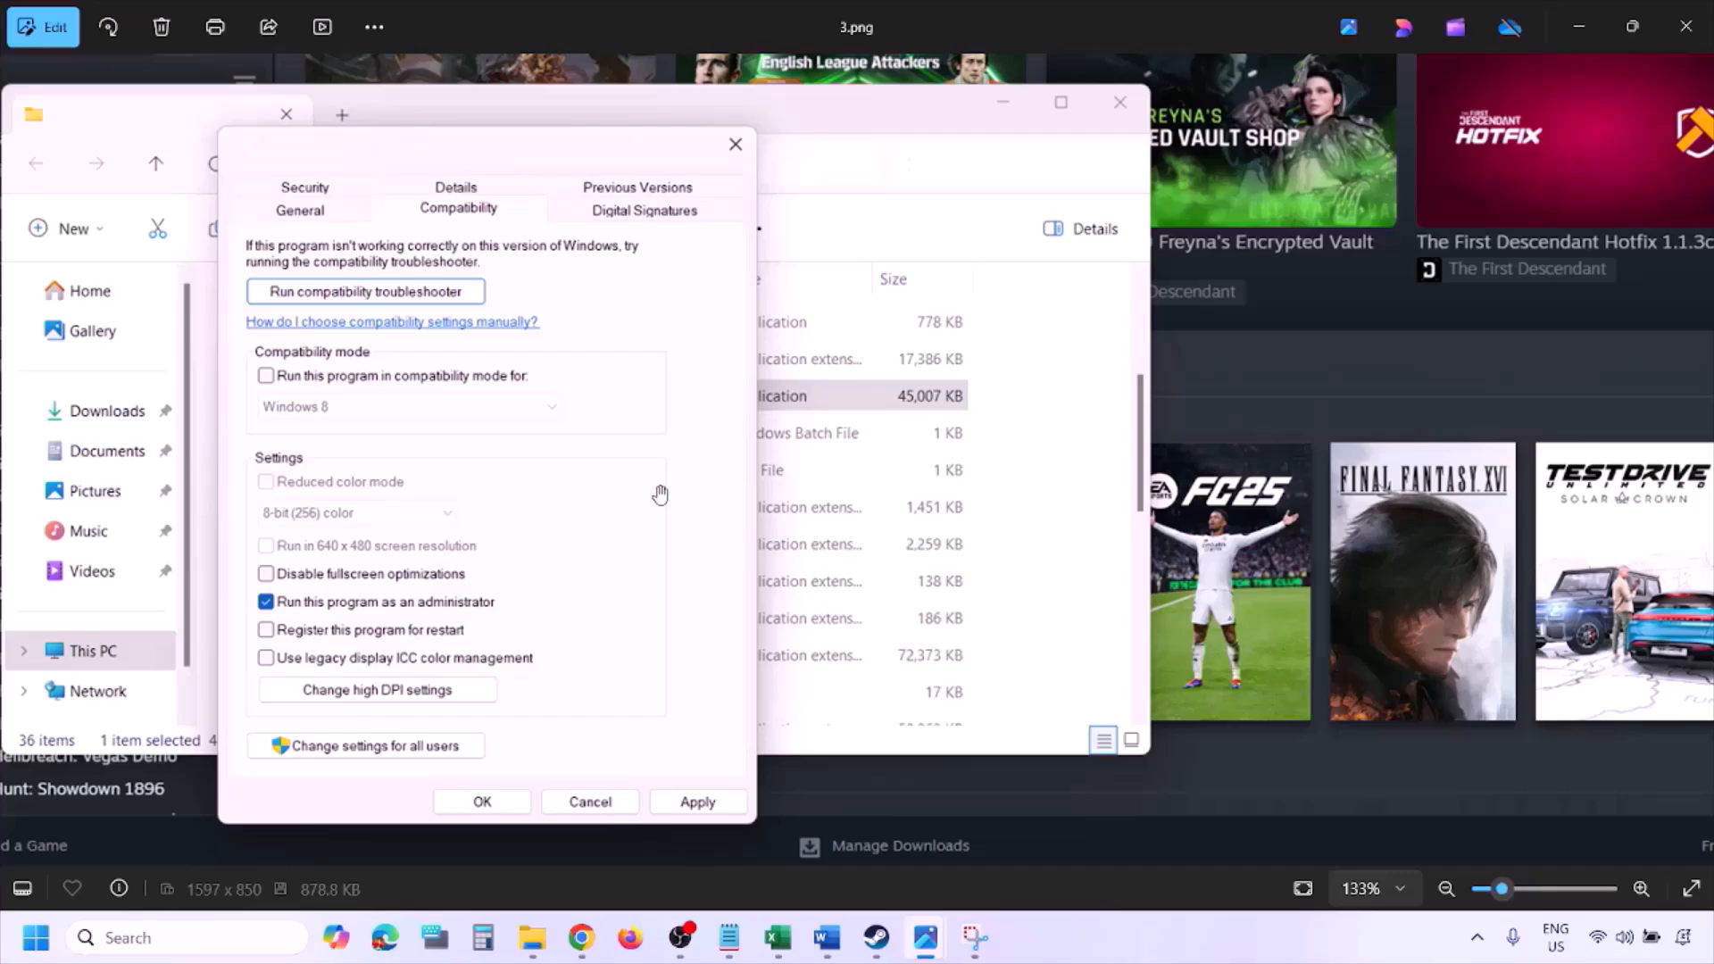
scroll(659, 494, "down", 2)
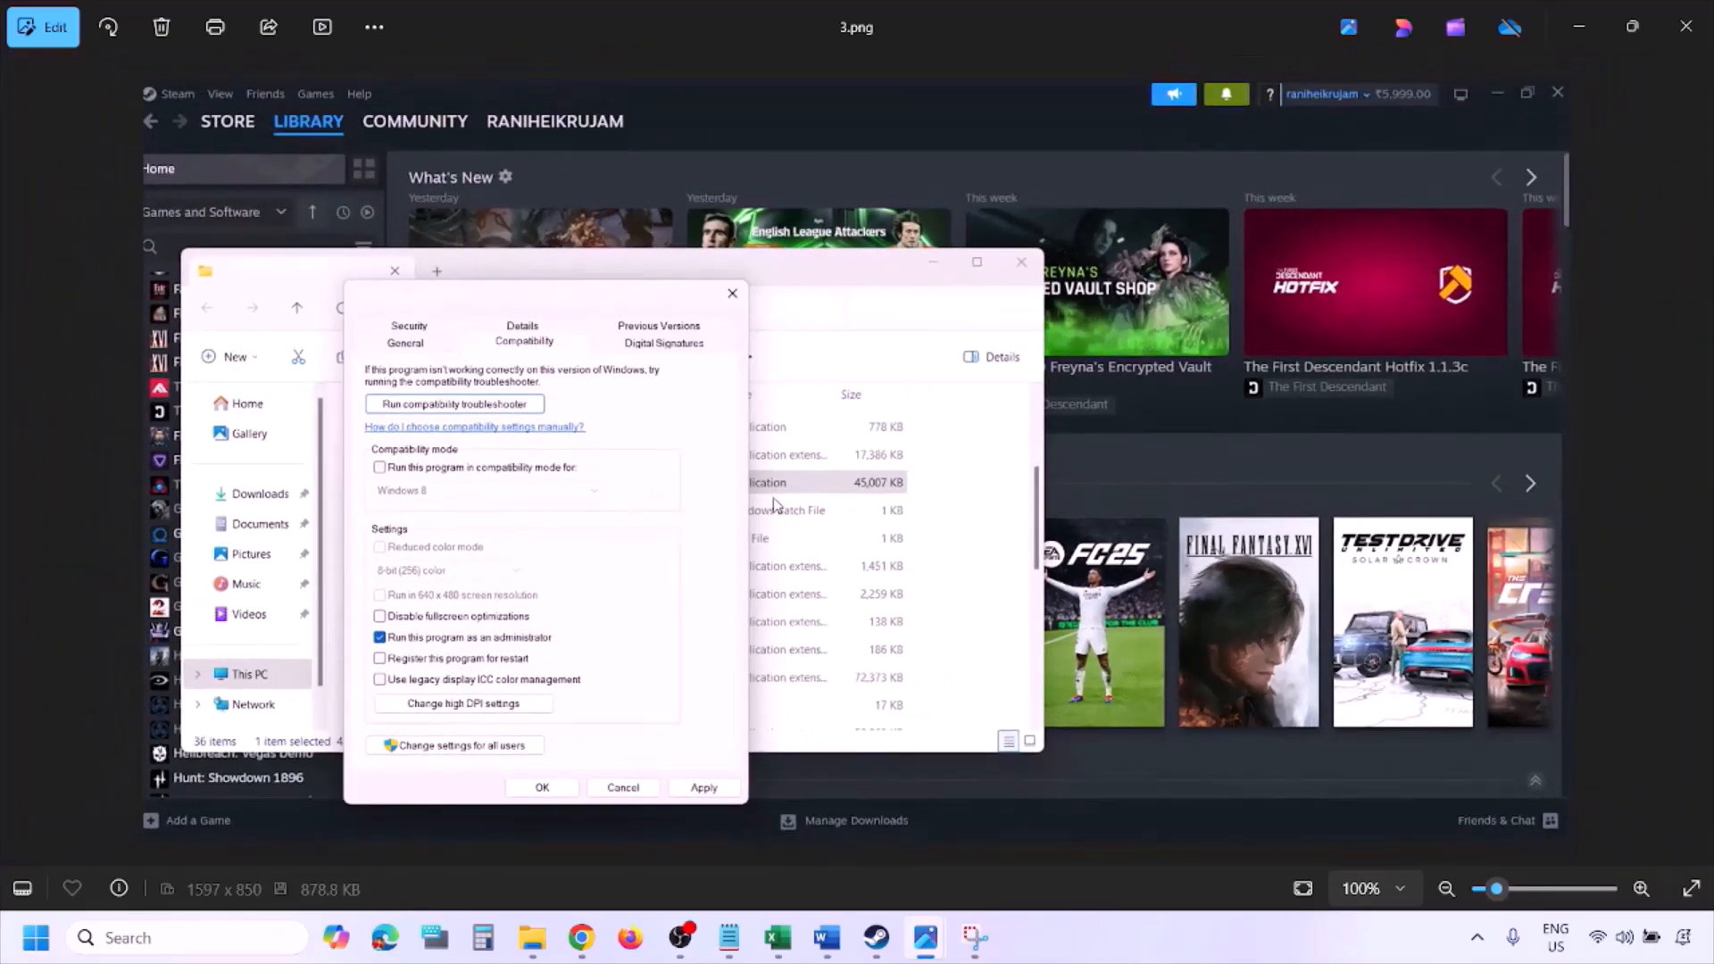
Show 4.png and examine the compatibility mode setting for Windows 8 and the rest of the dialog.
key("Right")
scroll(774, 504, "up", 3)
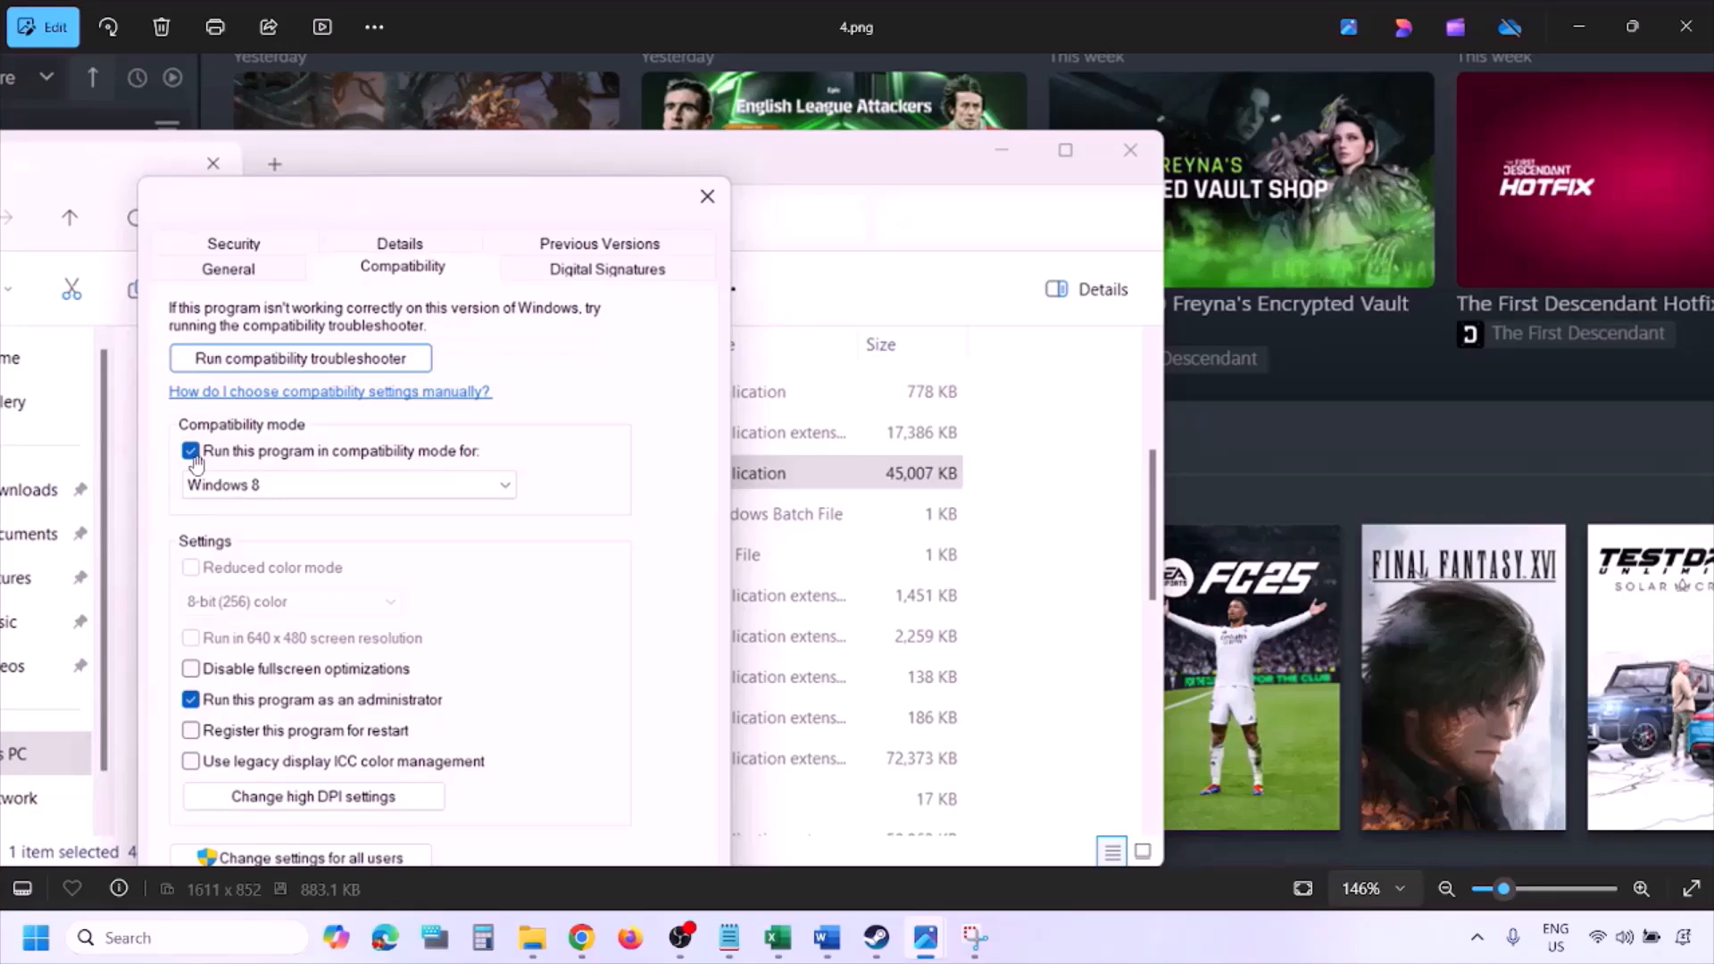
left_click_drag(222, 470, 232, 404)
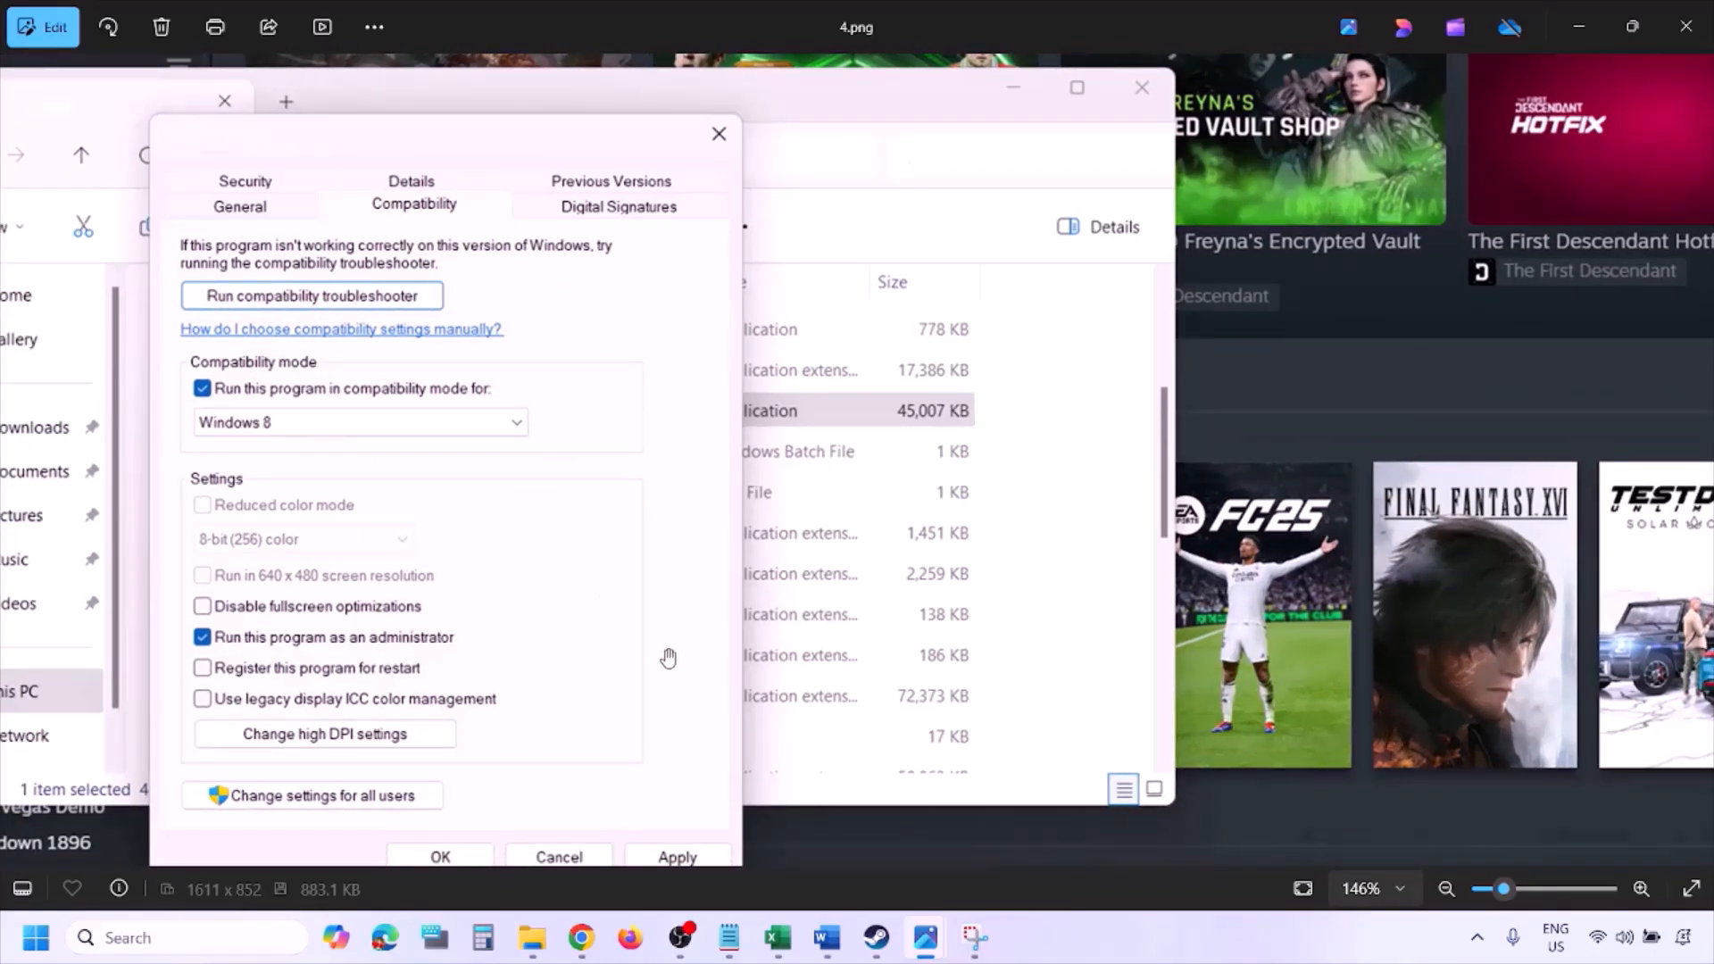
left_click_drag(658, 667, 669, 616)
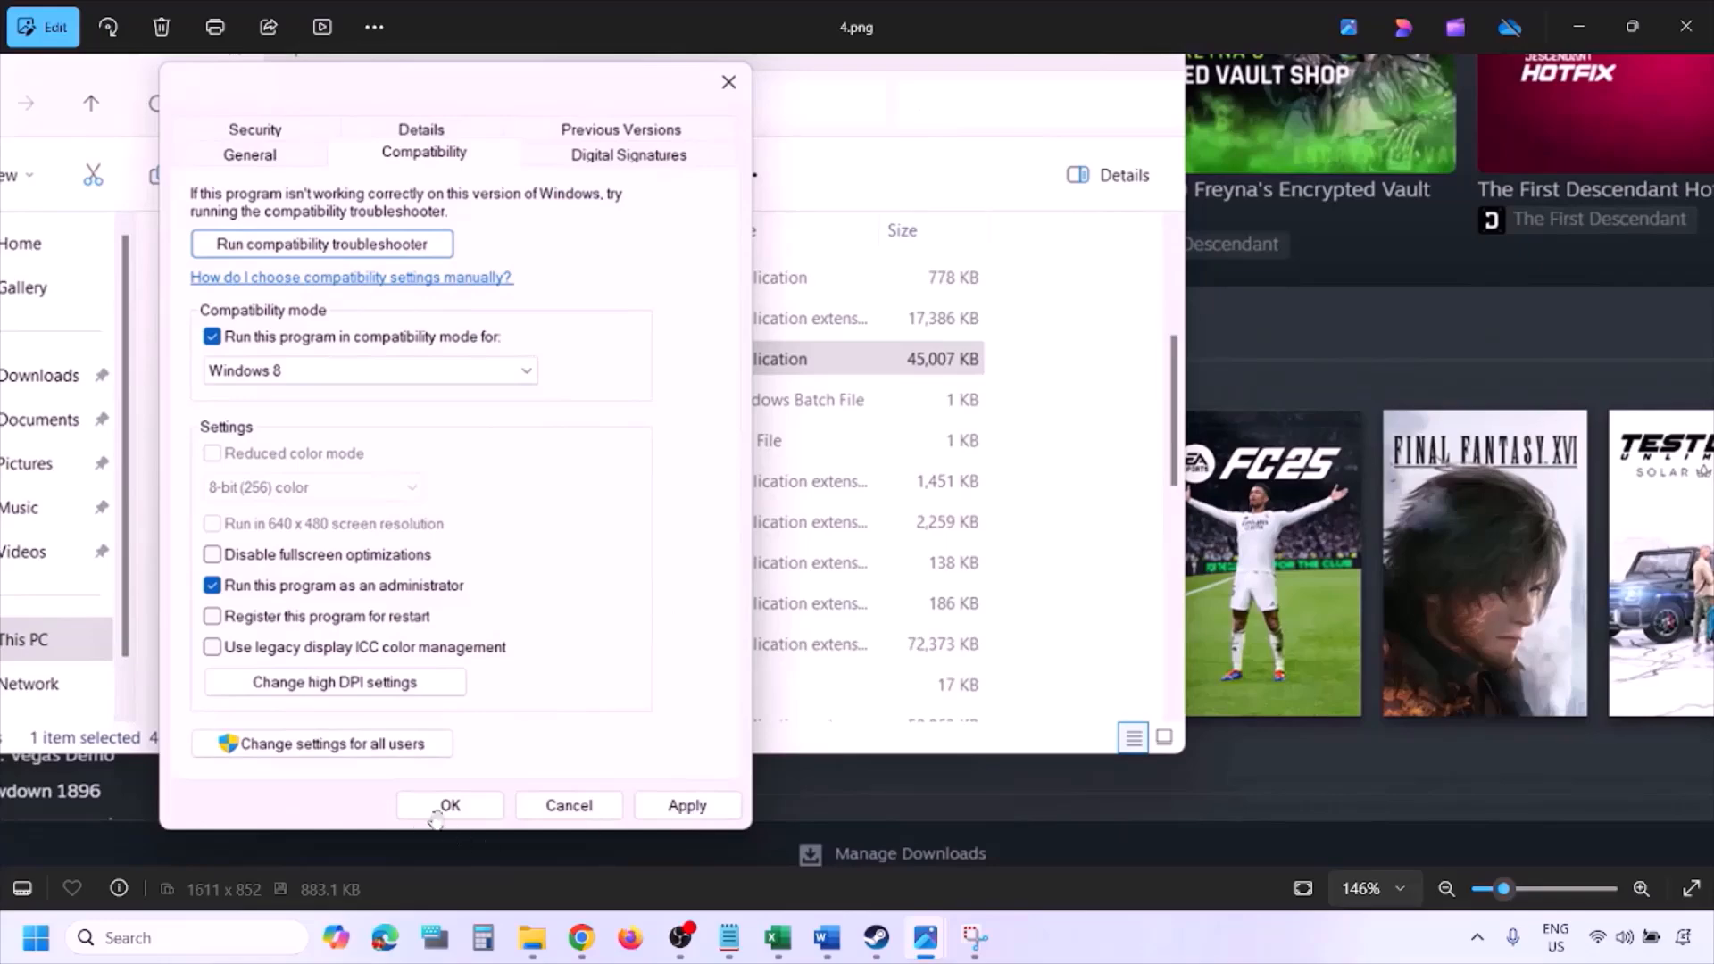
scroll(928, 631, "down", 3)
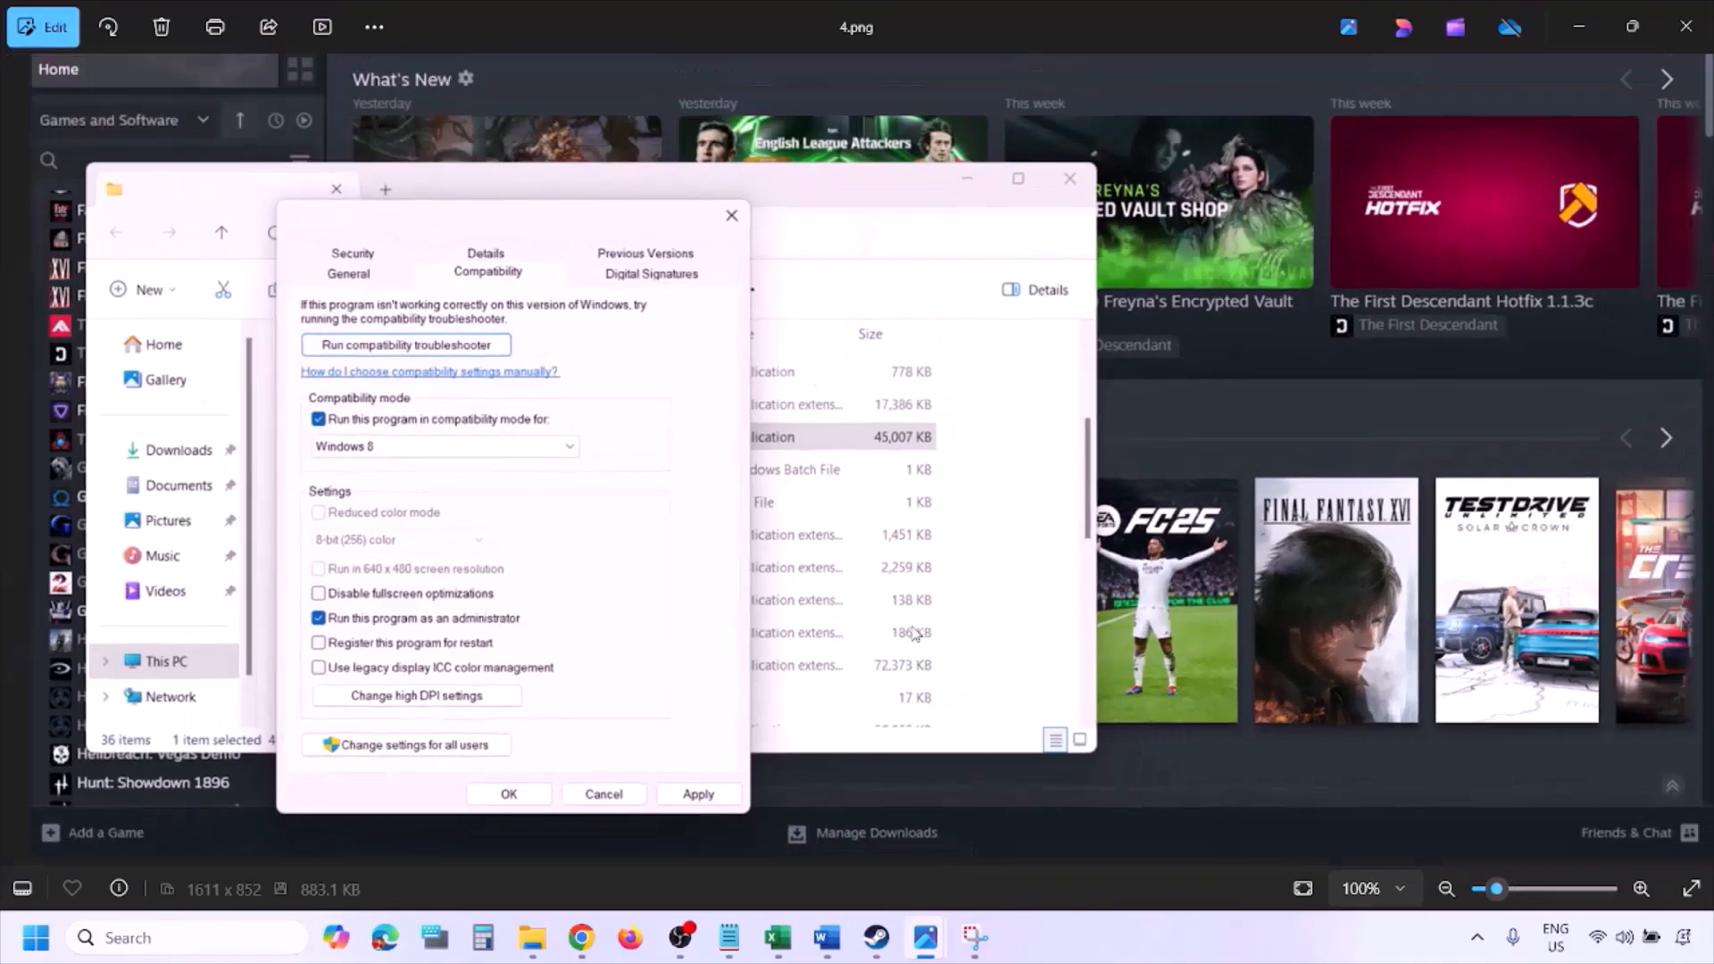
Show 5.png and examine the list of Windows versions offered for compatibility mode.
key("Right")
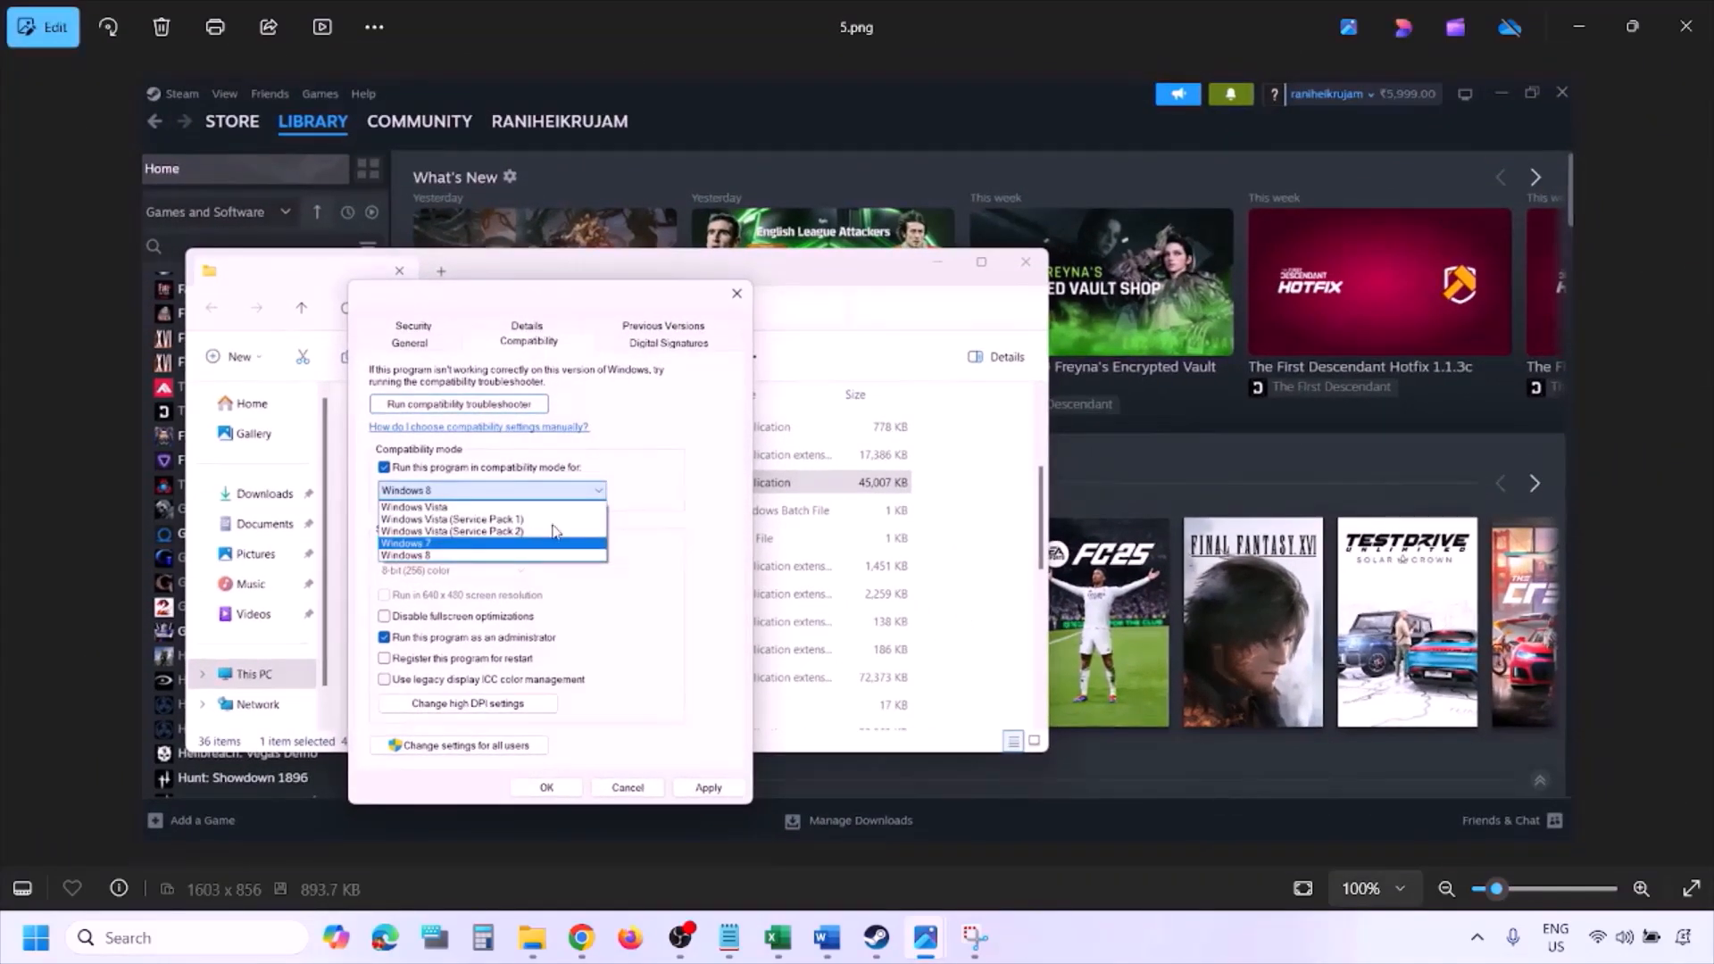
scroll(556, 533, "up", 3)
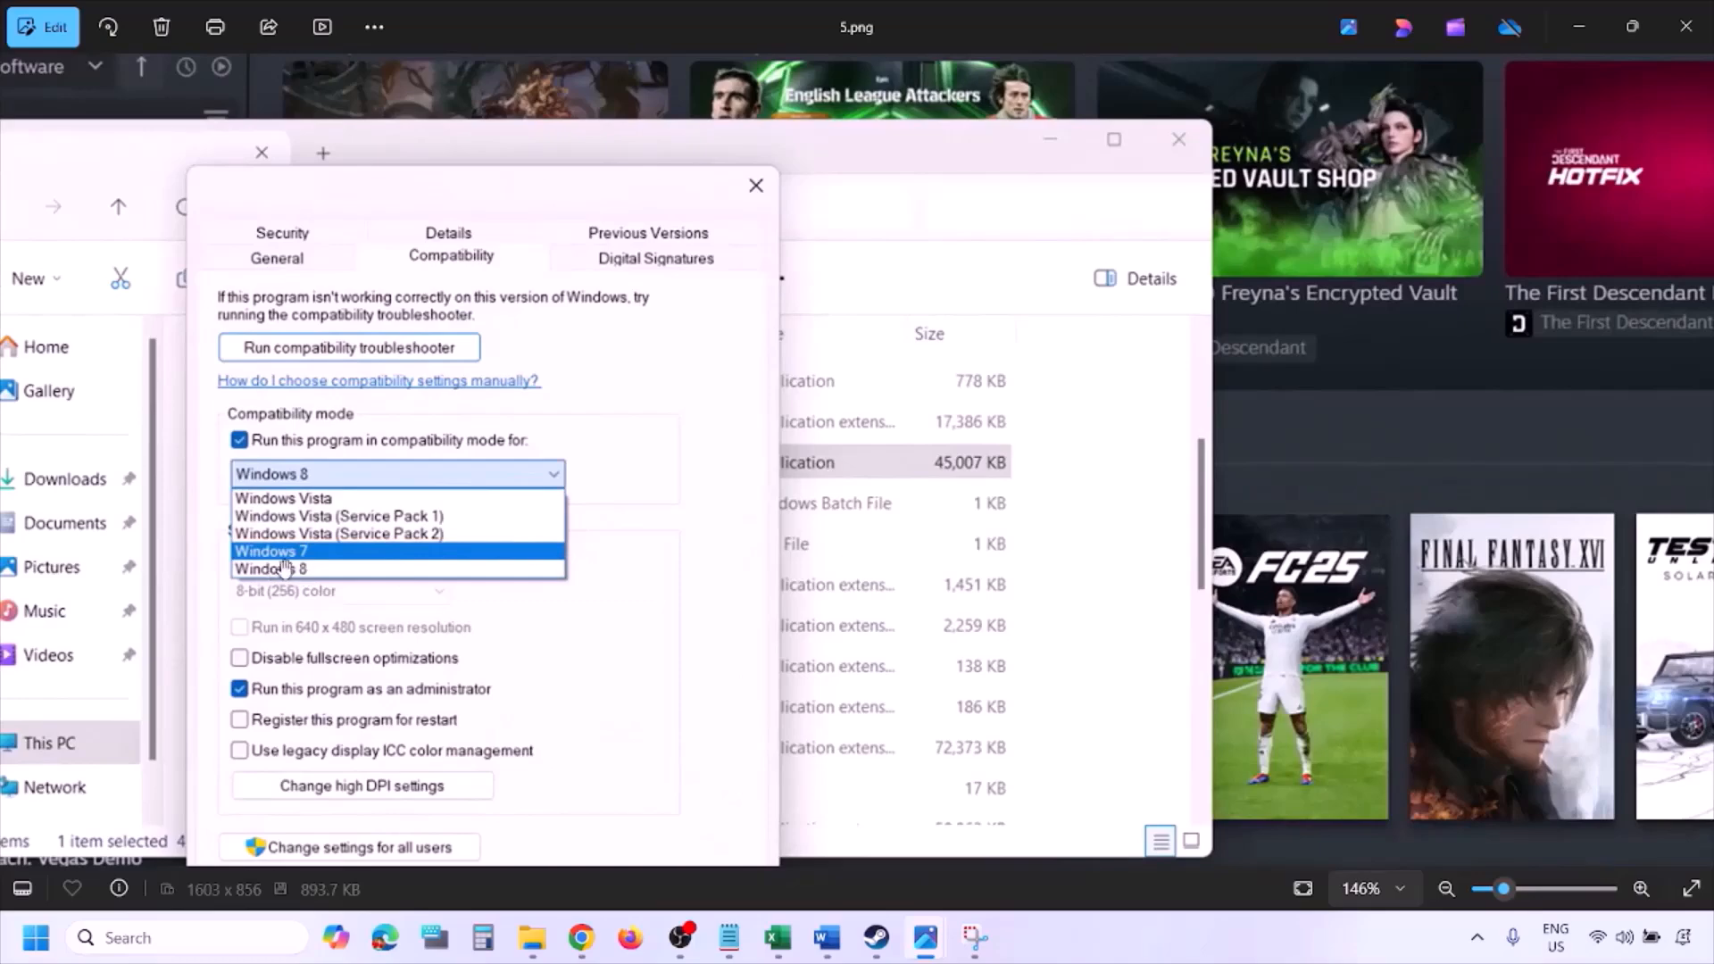
scroll(323, 563, "down", 3)
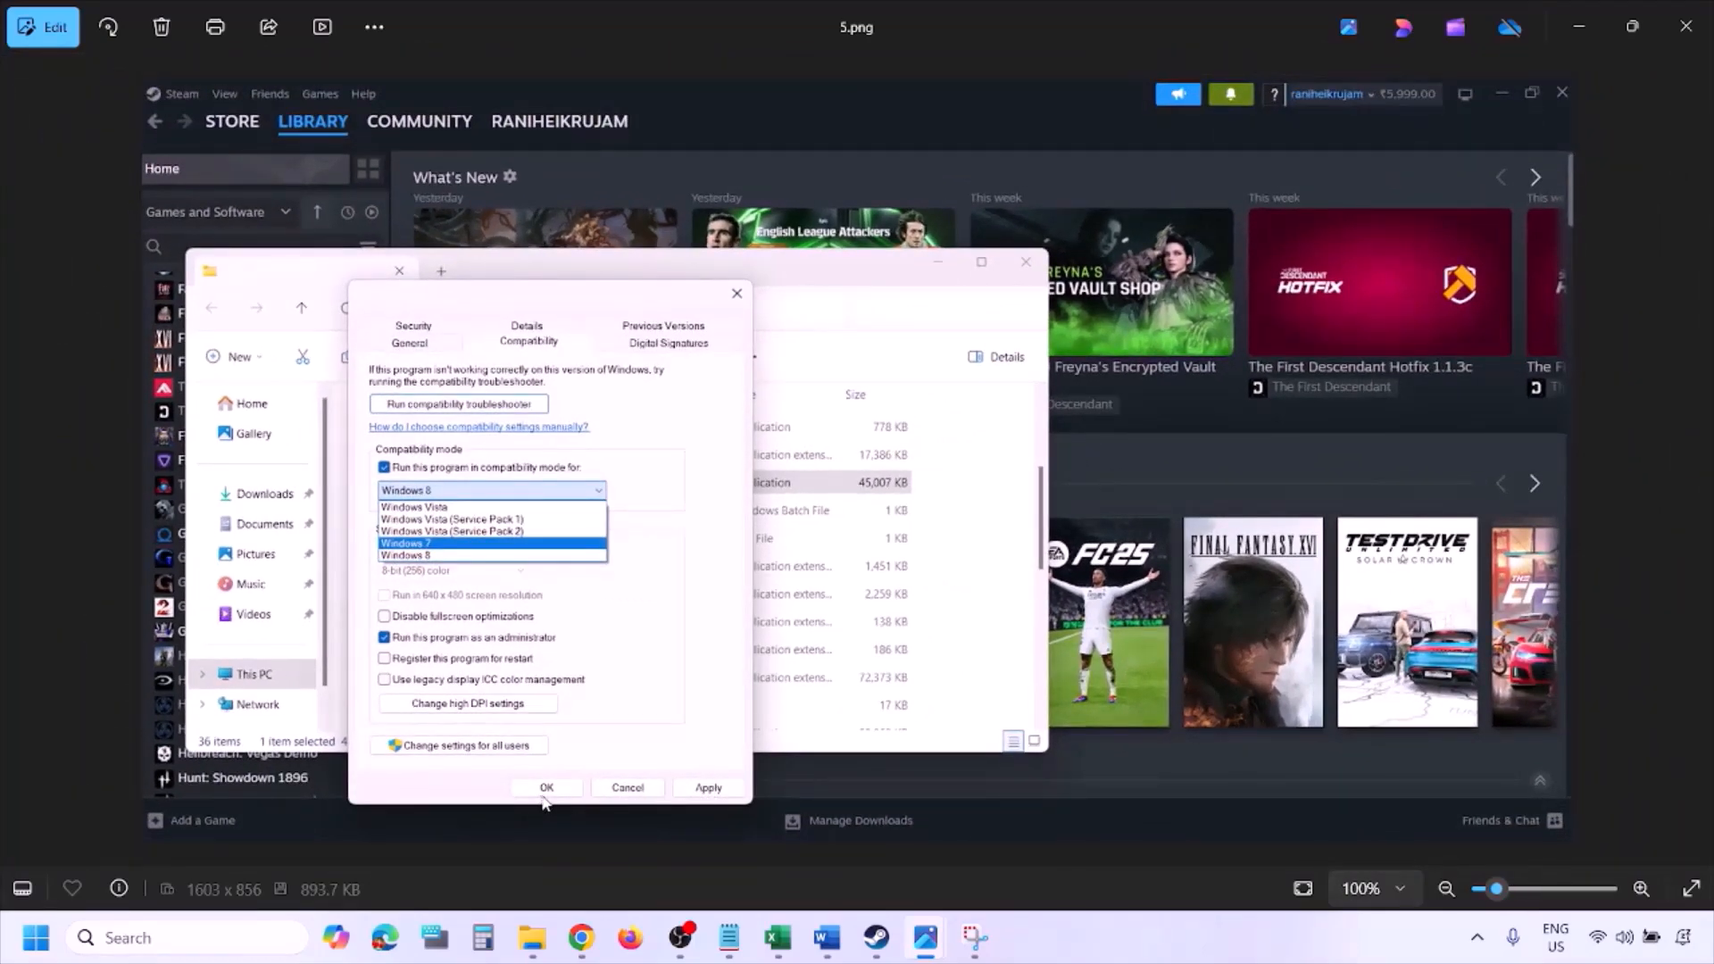
Show 6.png and examine the Windows 7 compatibility mode, fullscreen optimizations and administrator settings up close.
key("Right")
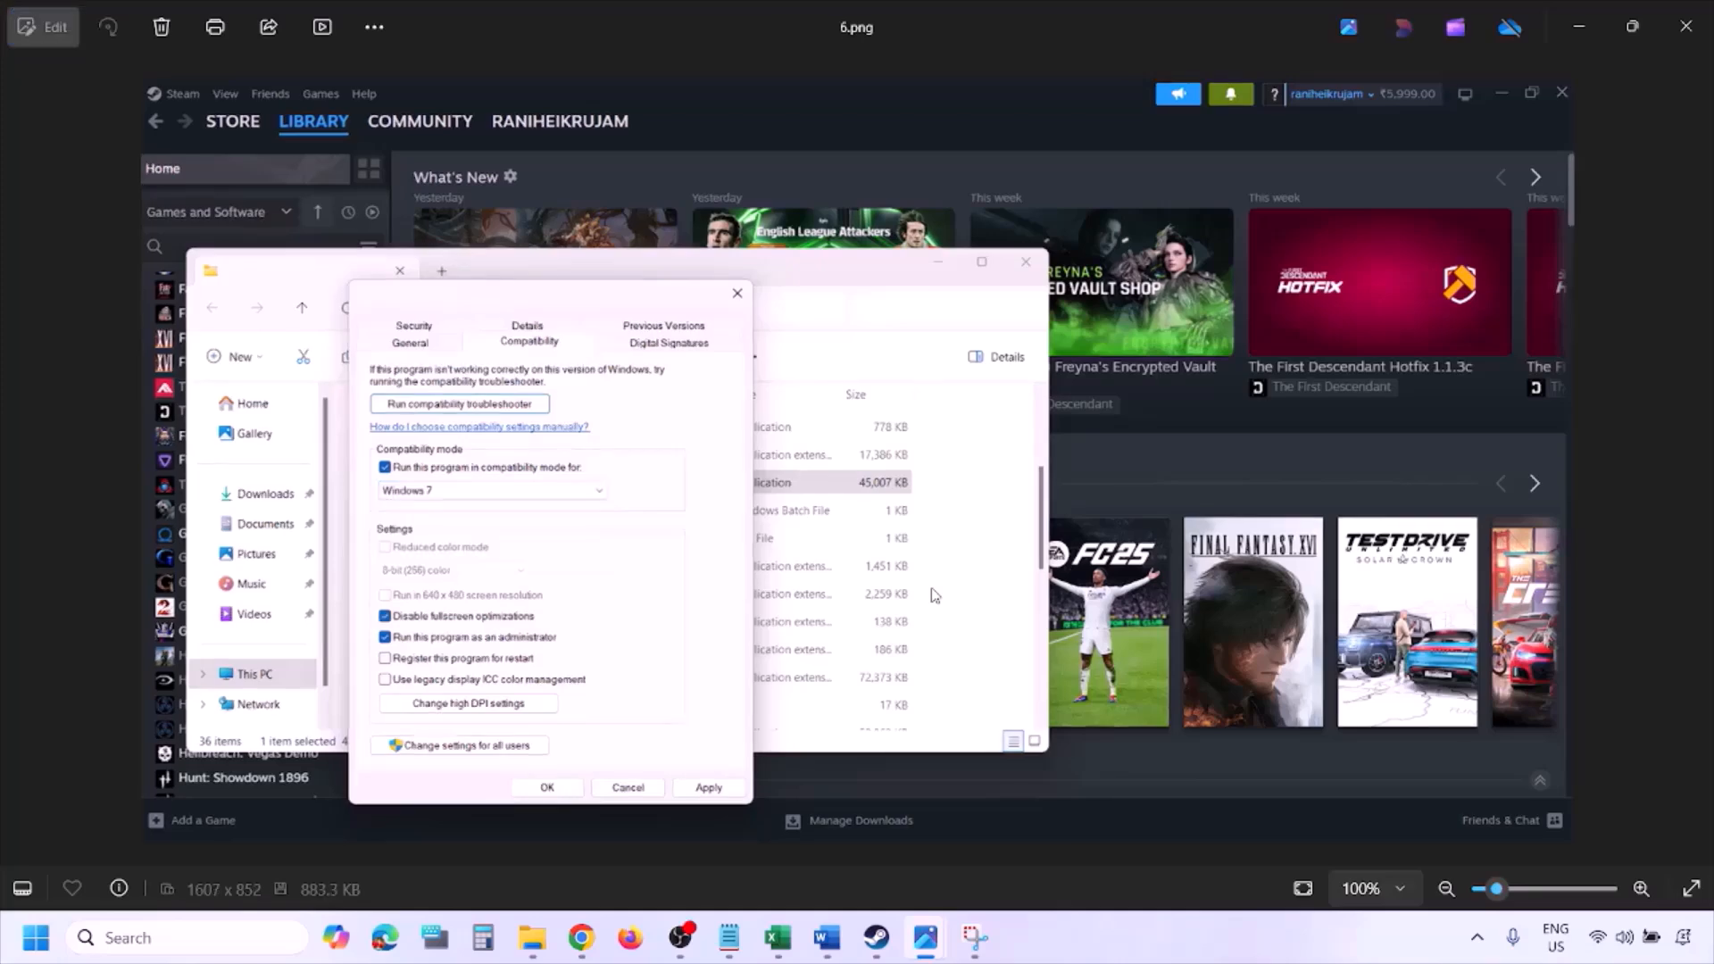
scroll(560, 529, "up", 2)
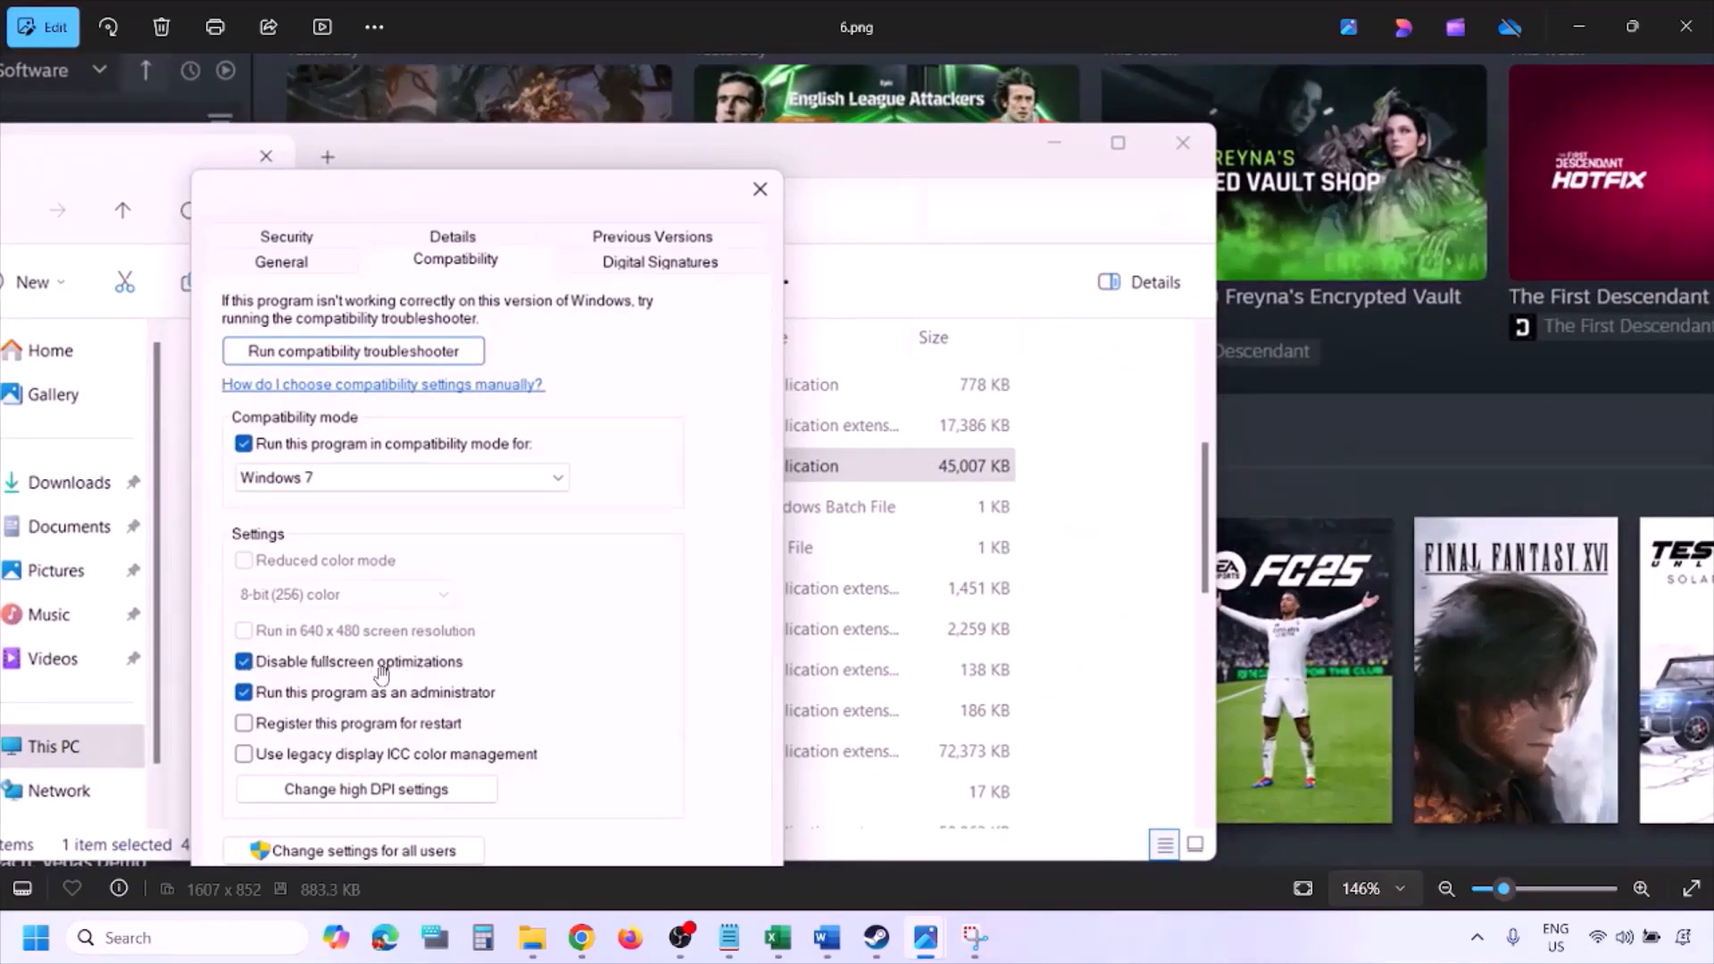
left_click_drag(486, 590, 564, 459)
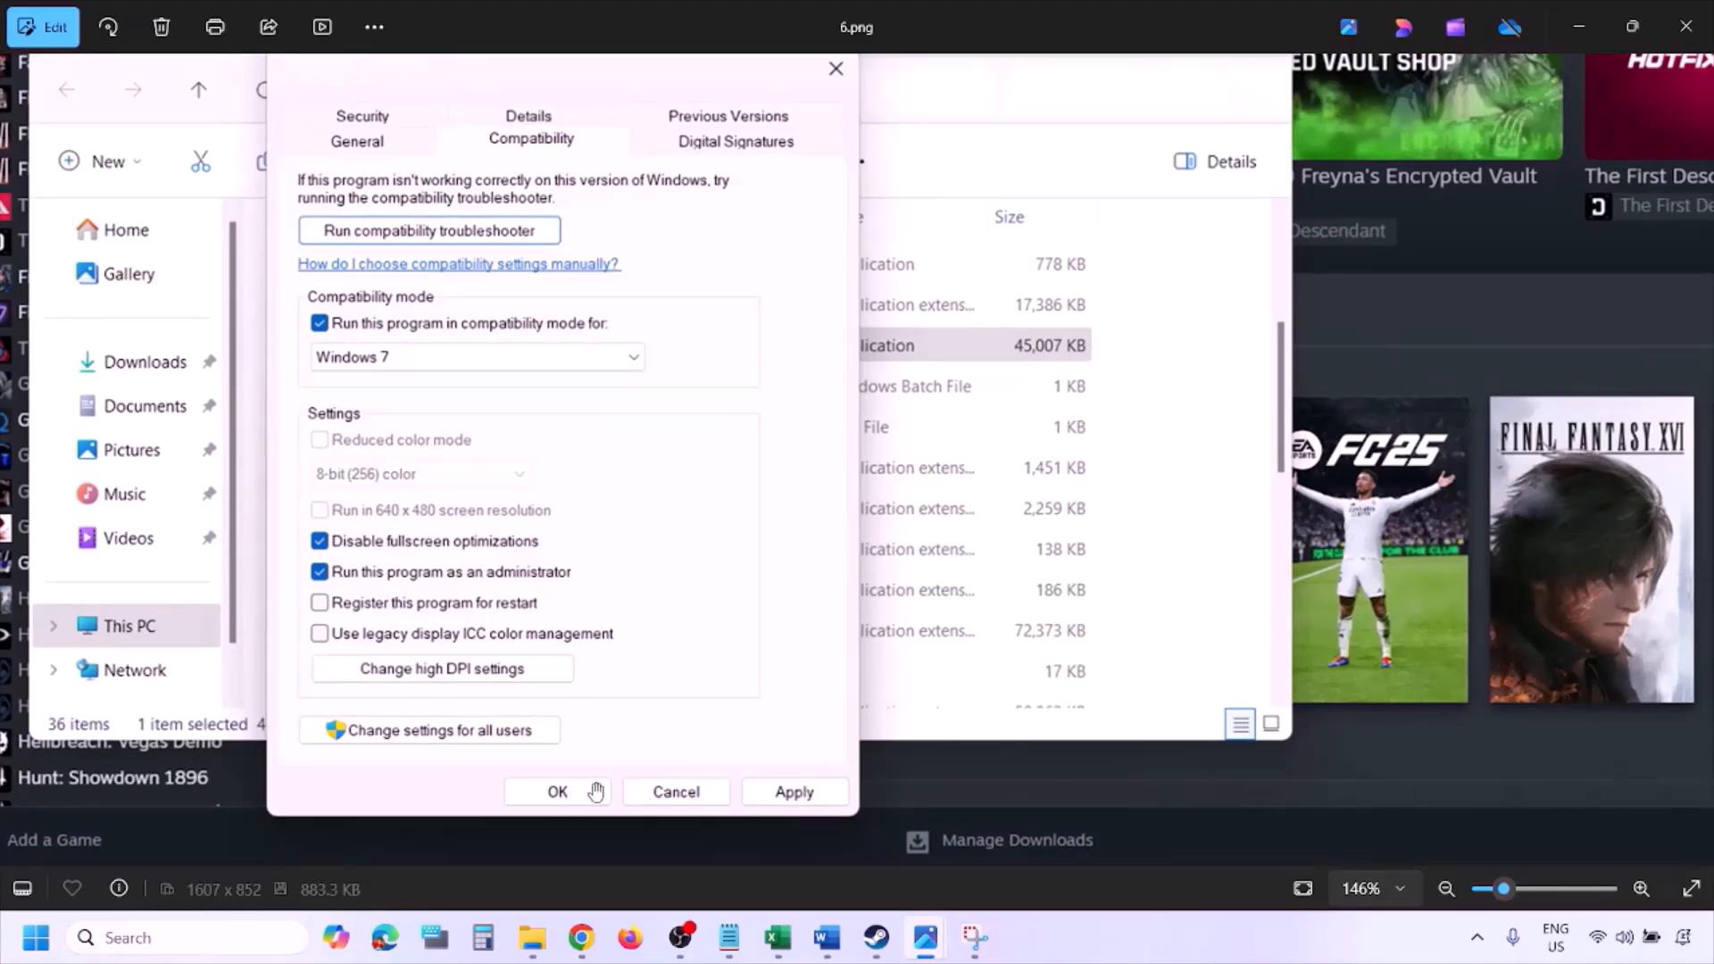
scroll(595, 794, "down", 3)
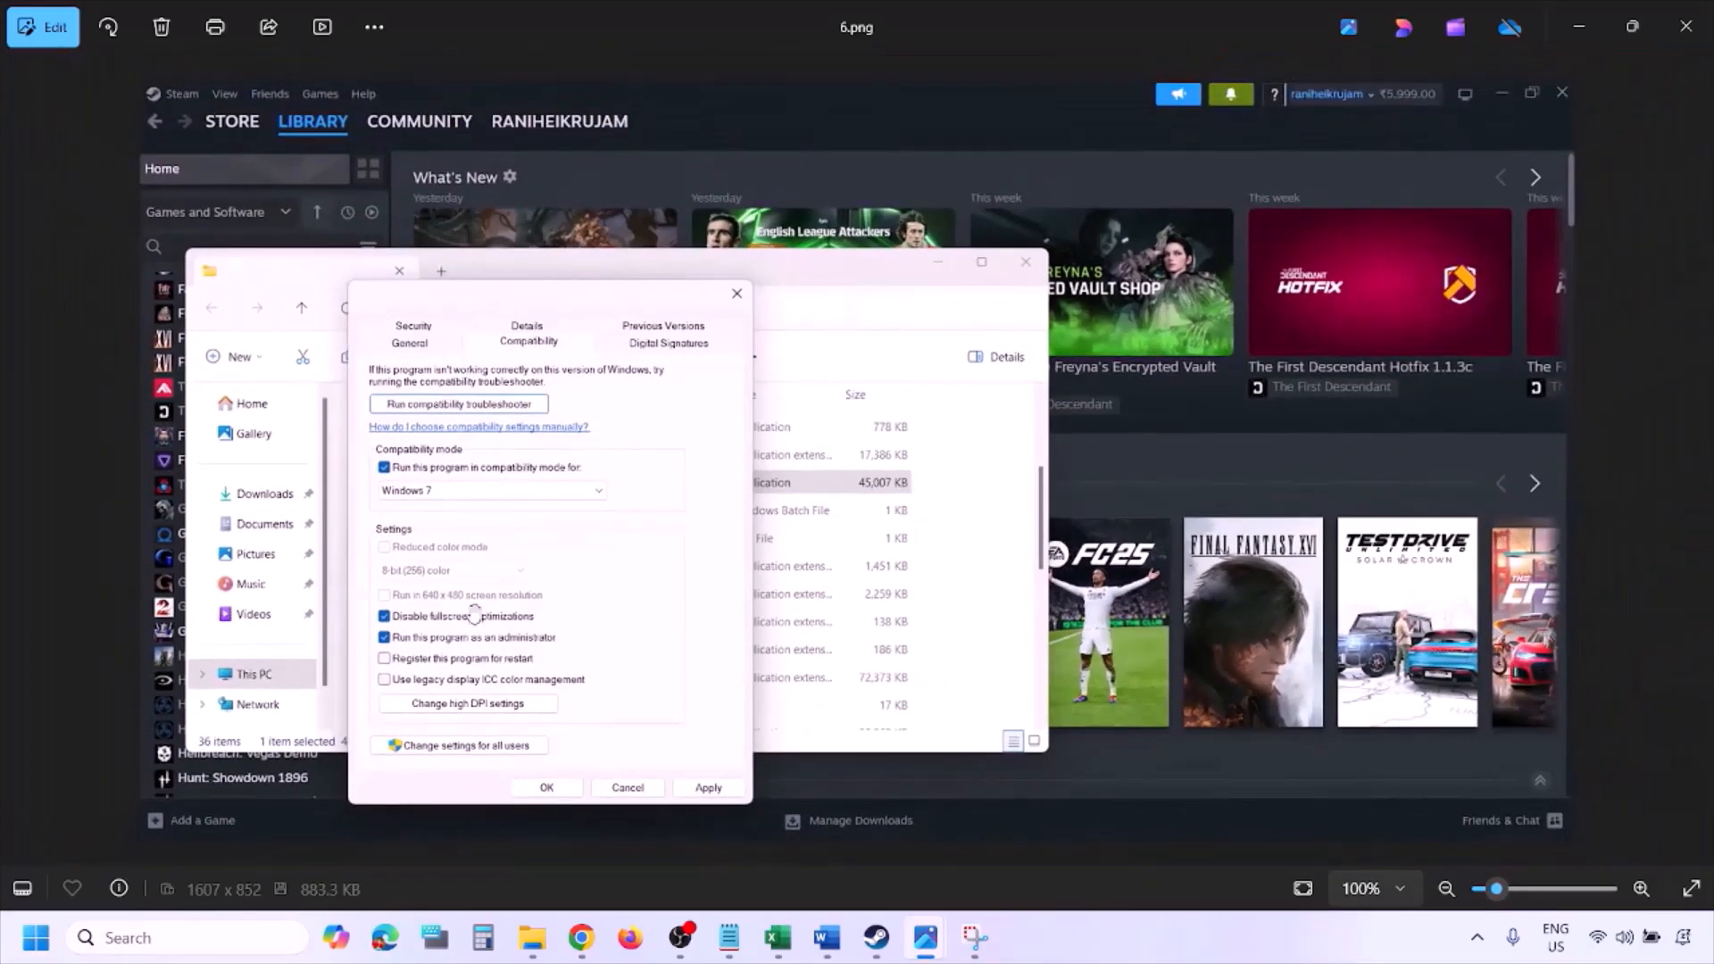
scroll(474, 614, "up", 3)
left_click_drag(333, 586, 416, 574)
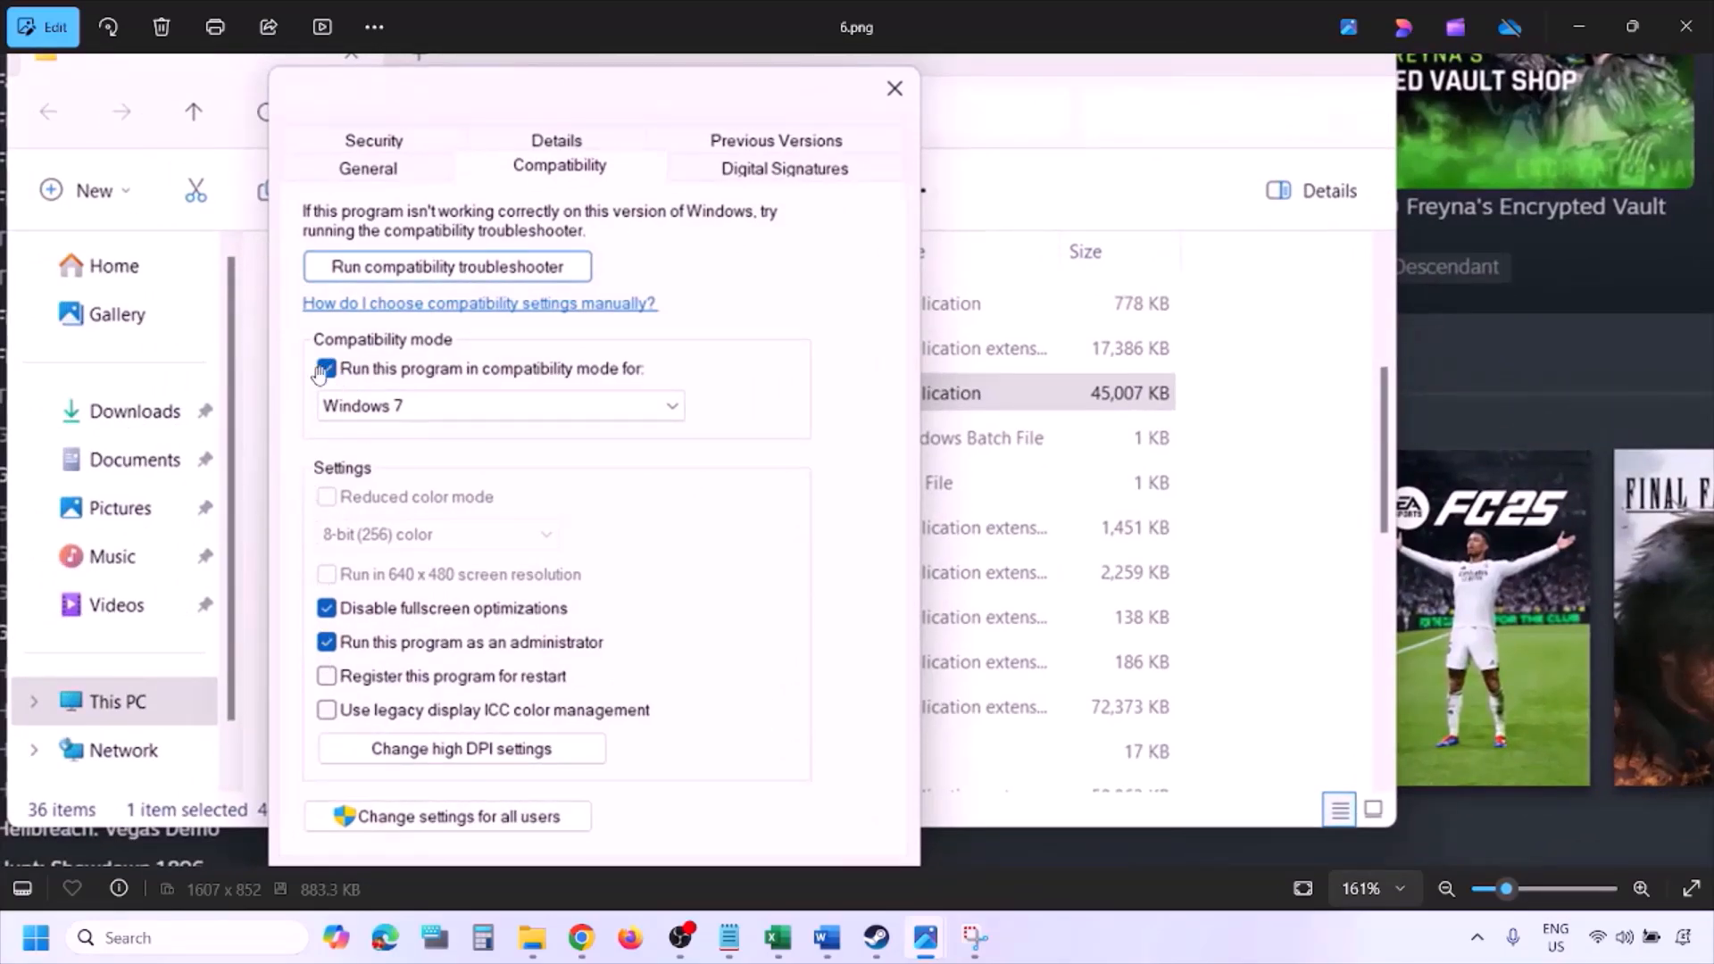
scroll(486, 527, "down", 3)
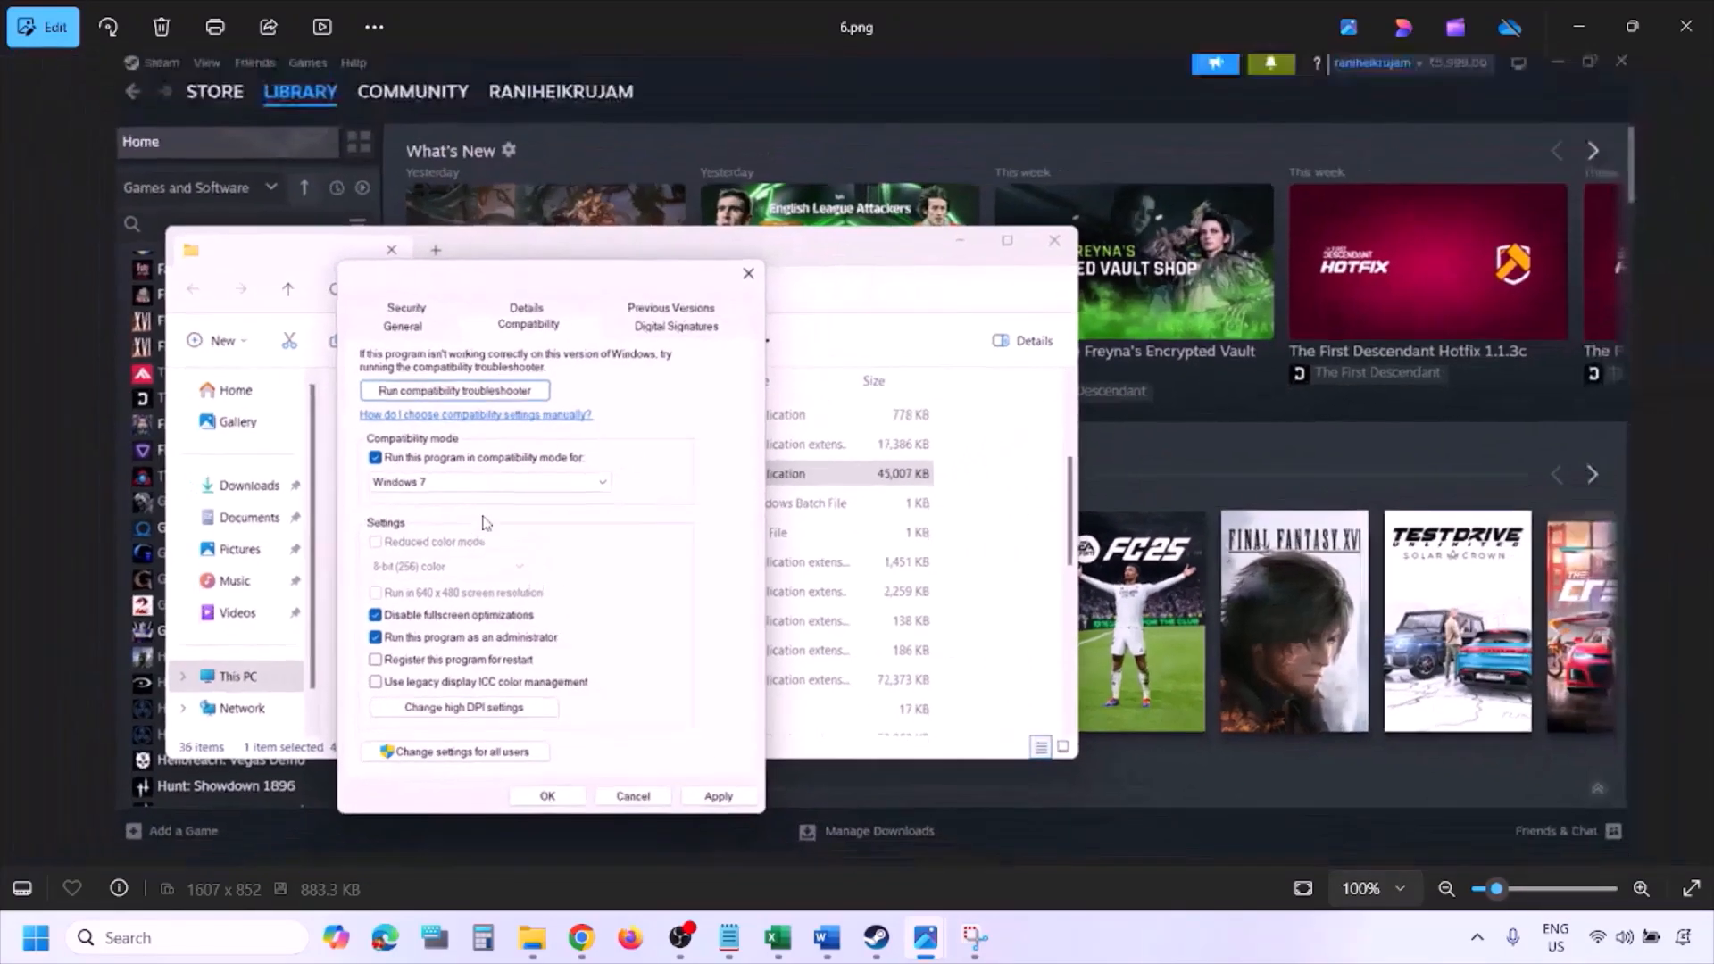
Show 7.png and examine the compatibility dialog with its compatibility mode and settings options cleared.
key("Right")
scroll(486, 524, "up", 4)
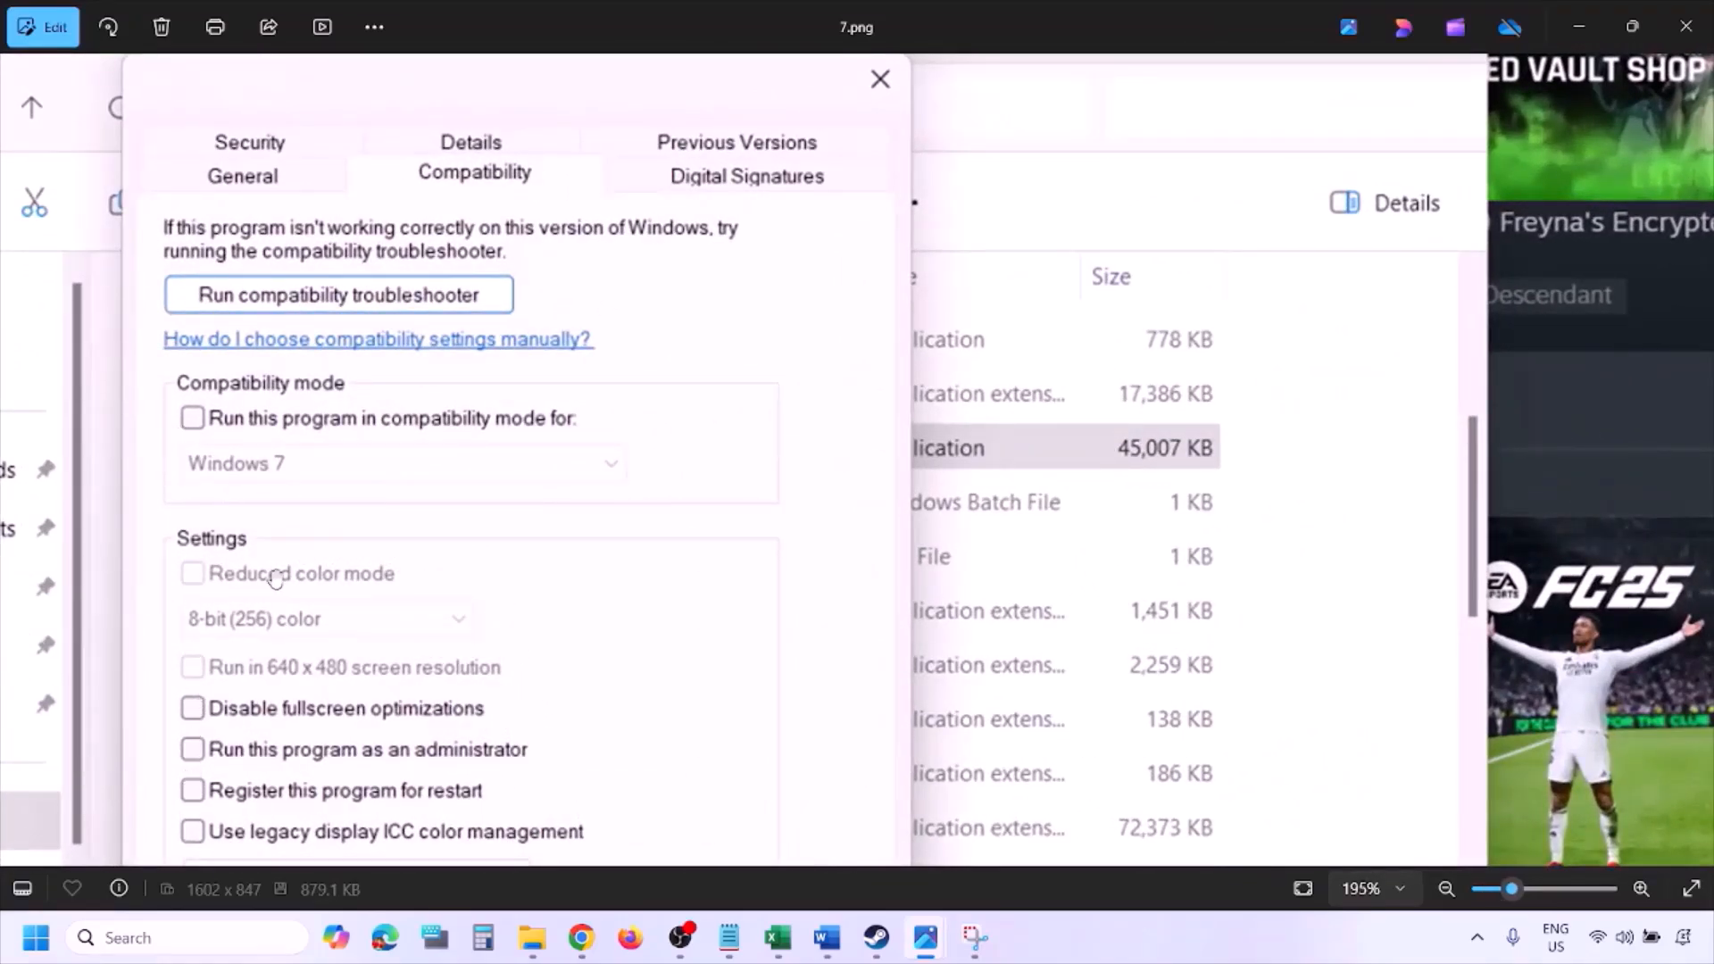
scroll(275, 578, "down", 3)
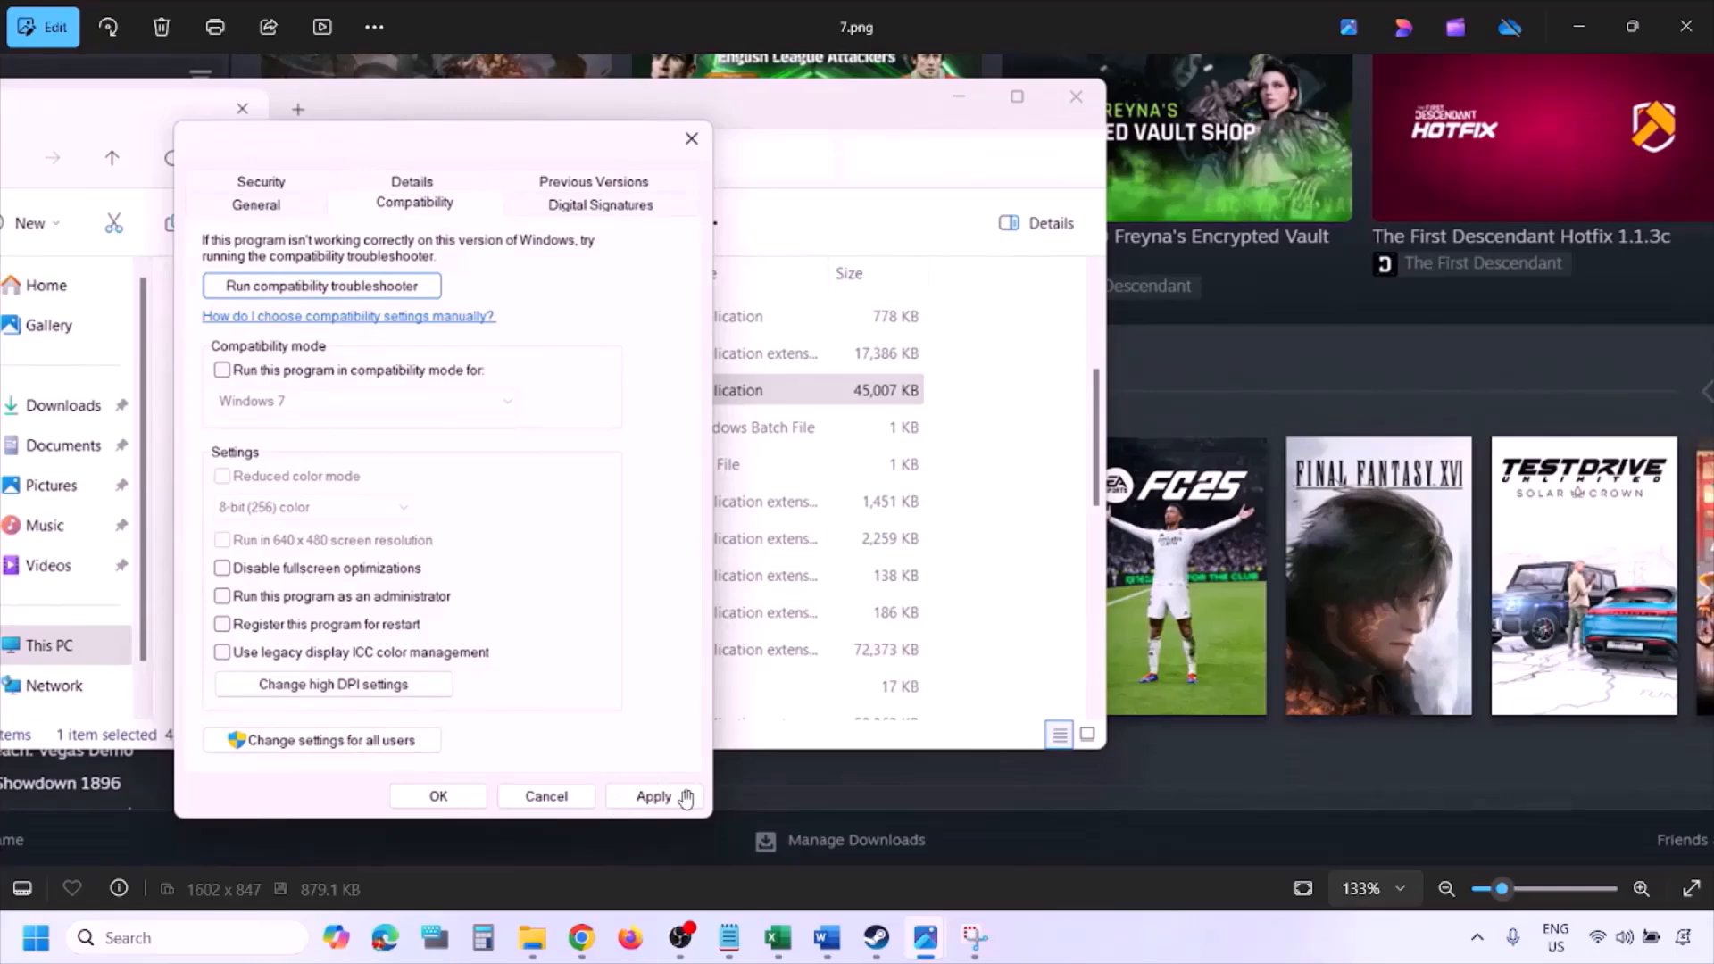
Read Step 3 about verifying the game files in the Word document, and view the Steam Properties menu in 0.png.
left_click(1068, 947)
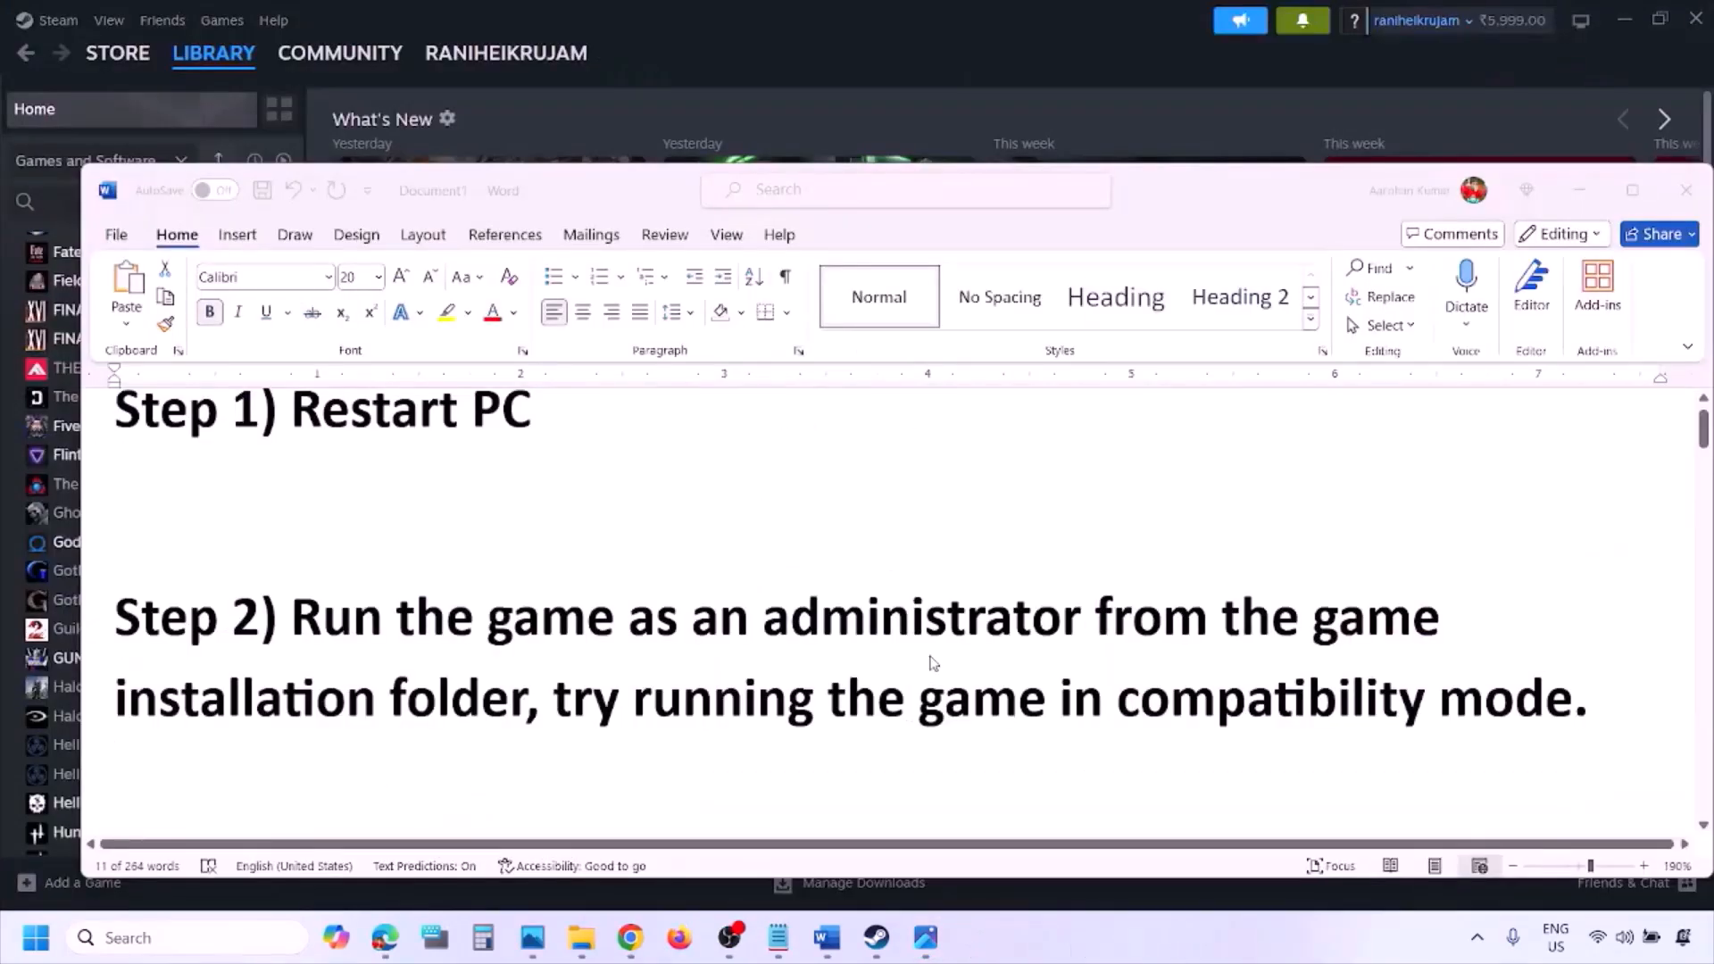
scroll(932, 662, "down", 3)
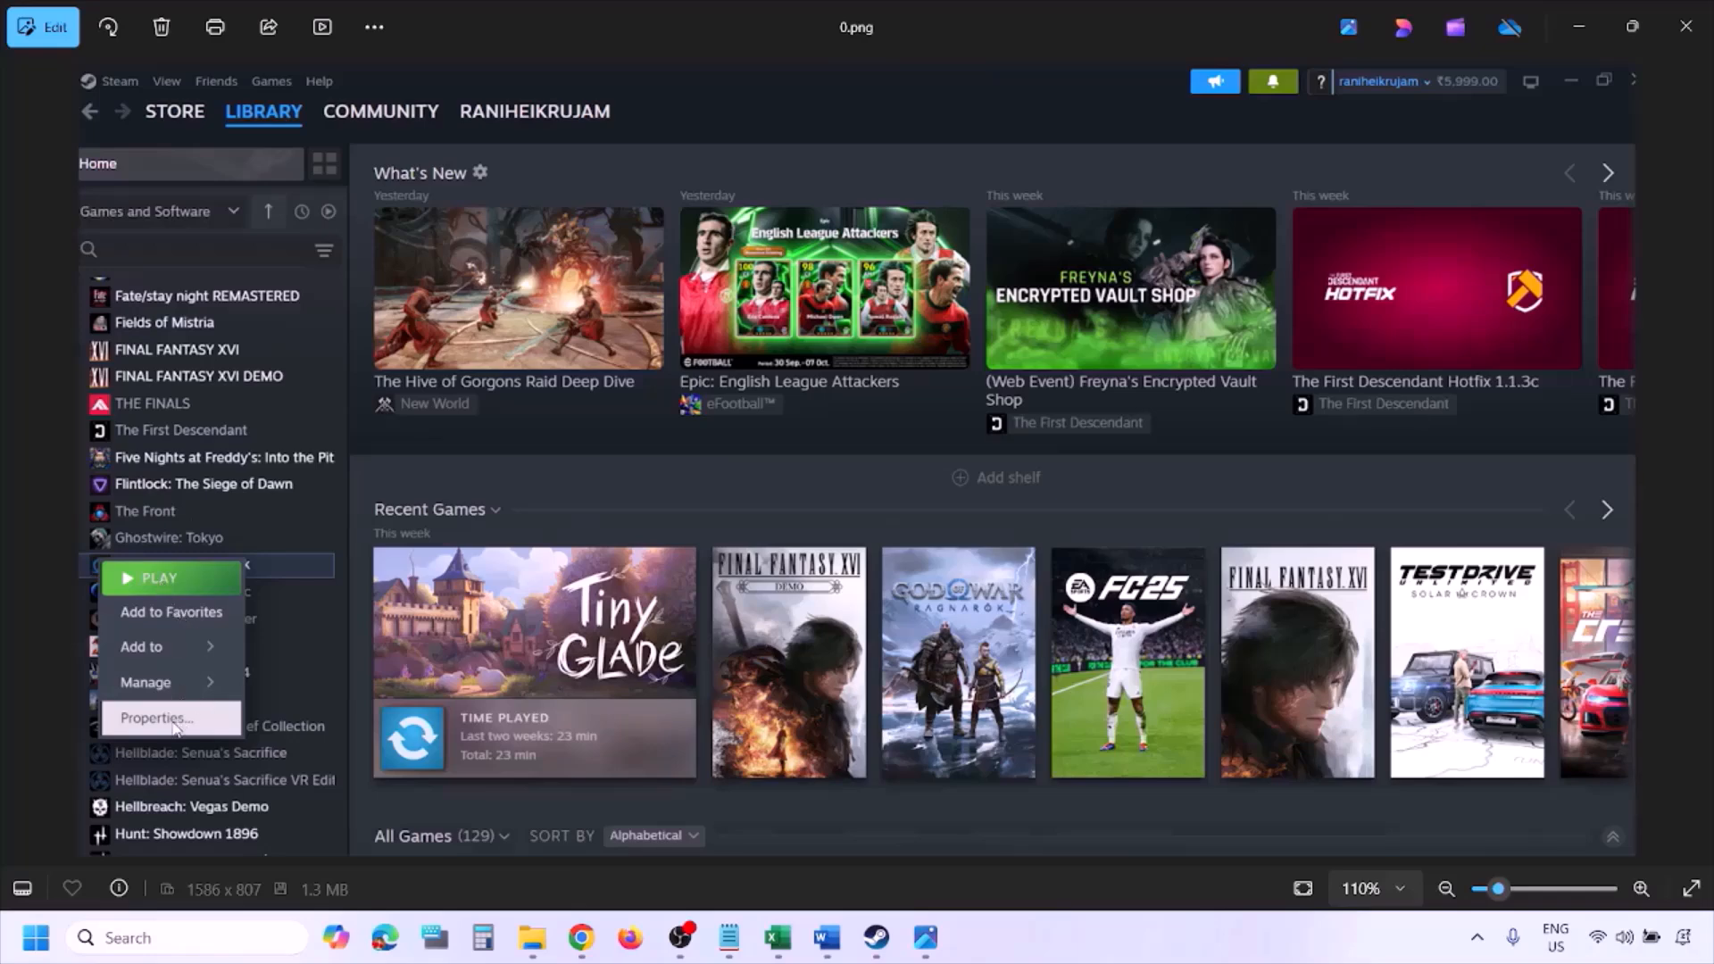
scroll(614, 559, "down", 1)
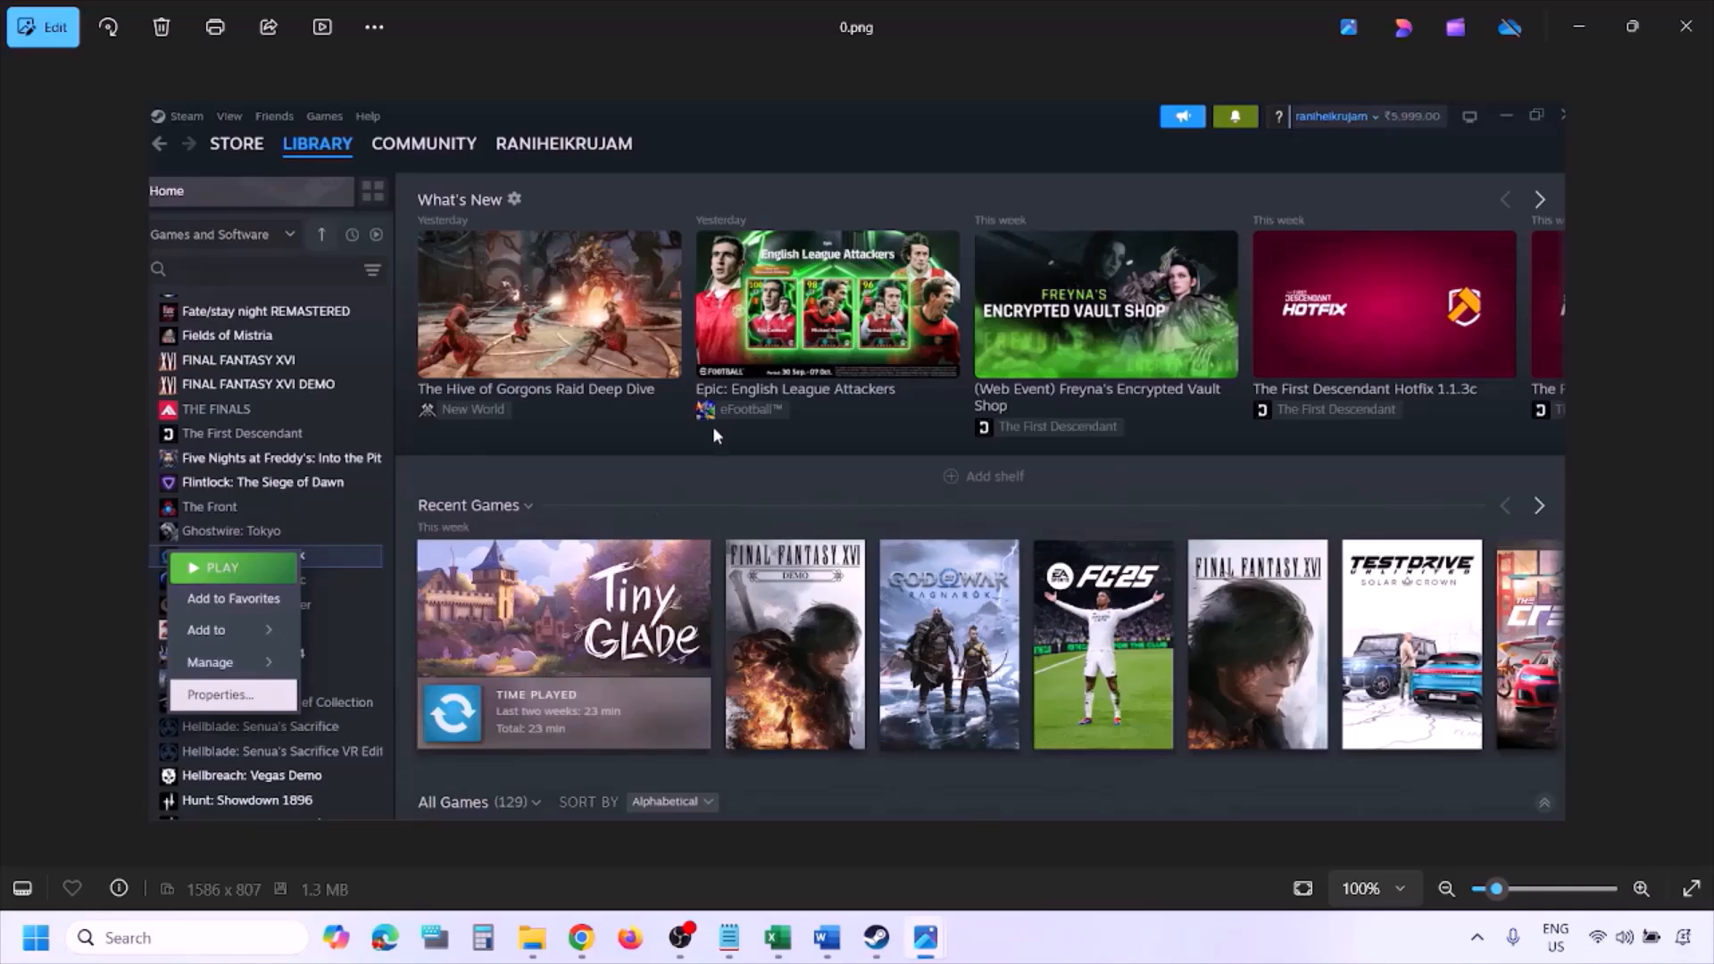
key("Right")
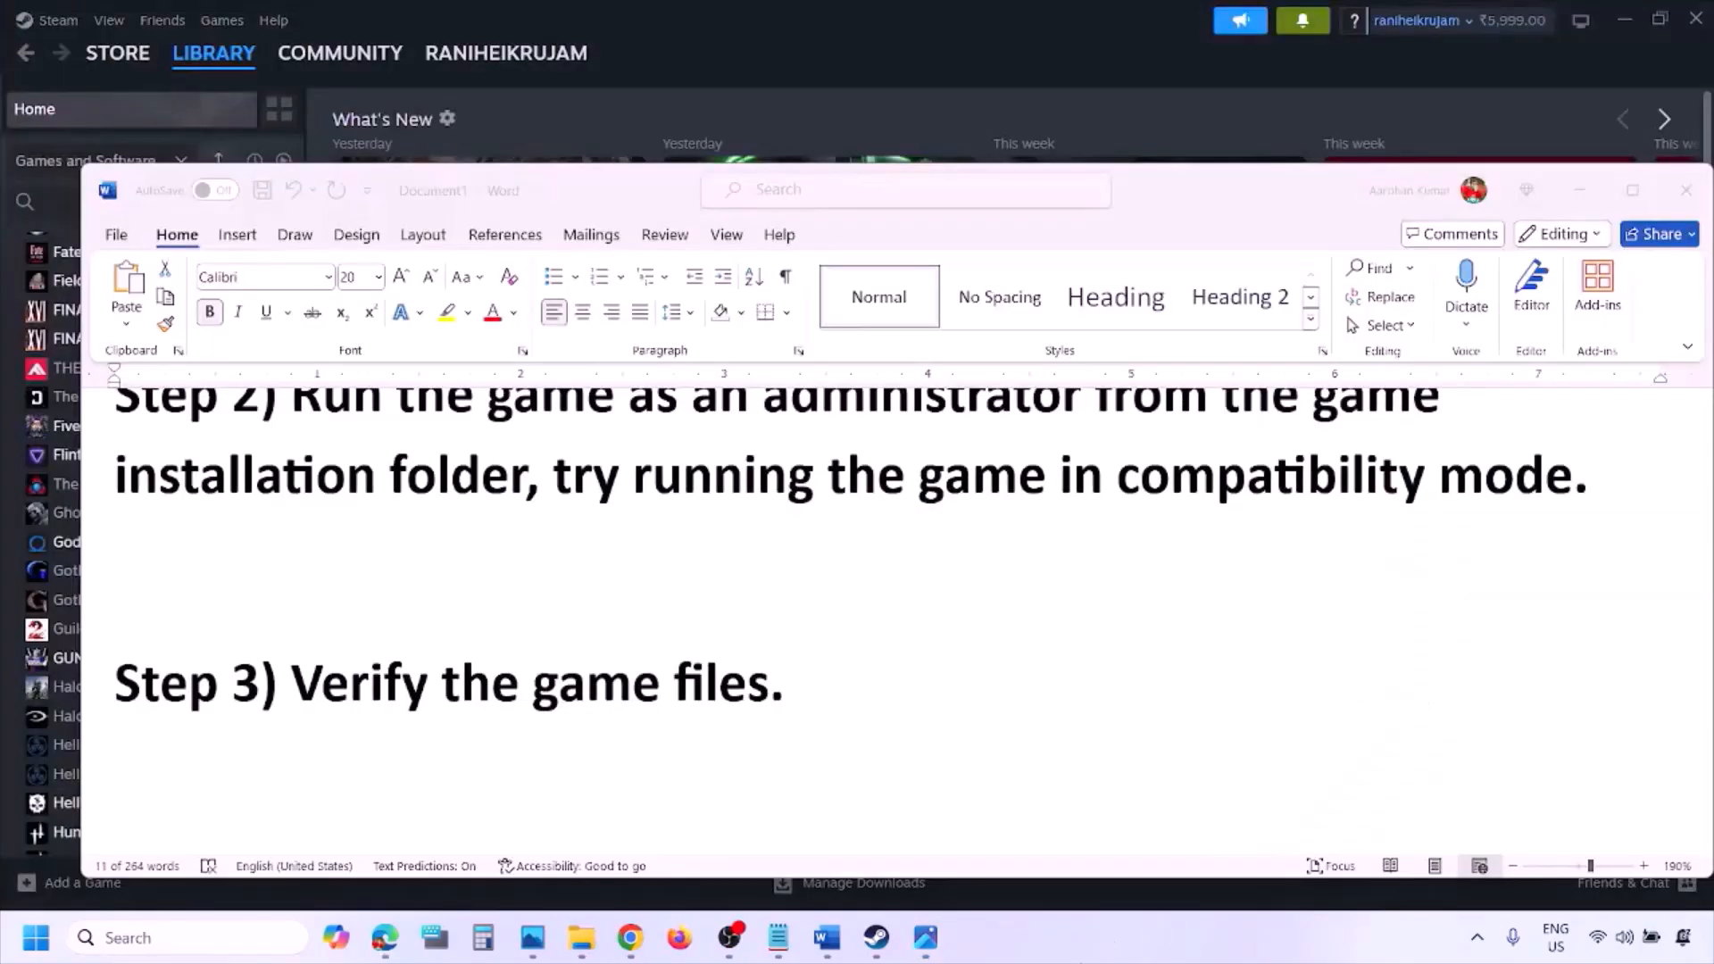
Show Step 4 about antivirus and firewall in the Word document and highlight the words "Windows Security".
scroll(910, 828, "down", 3)
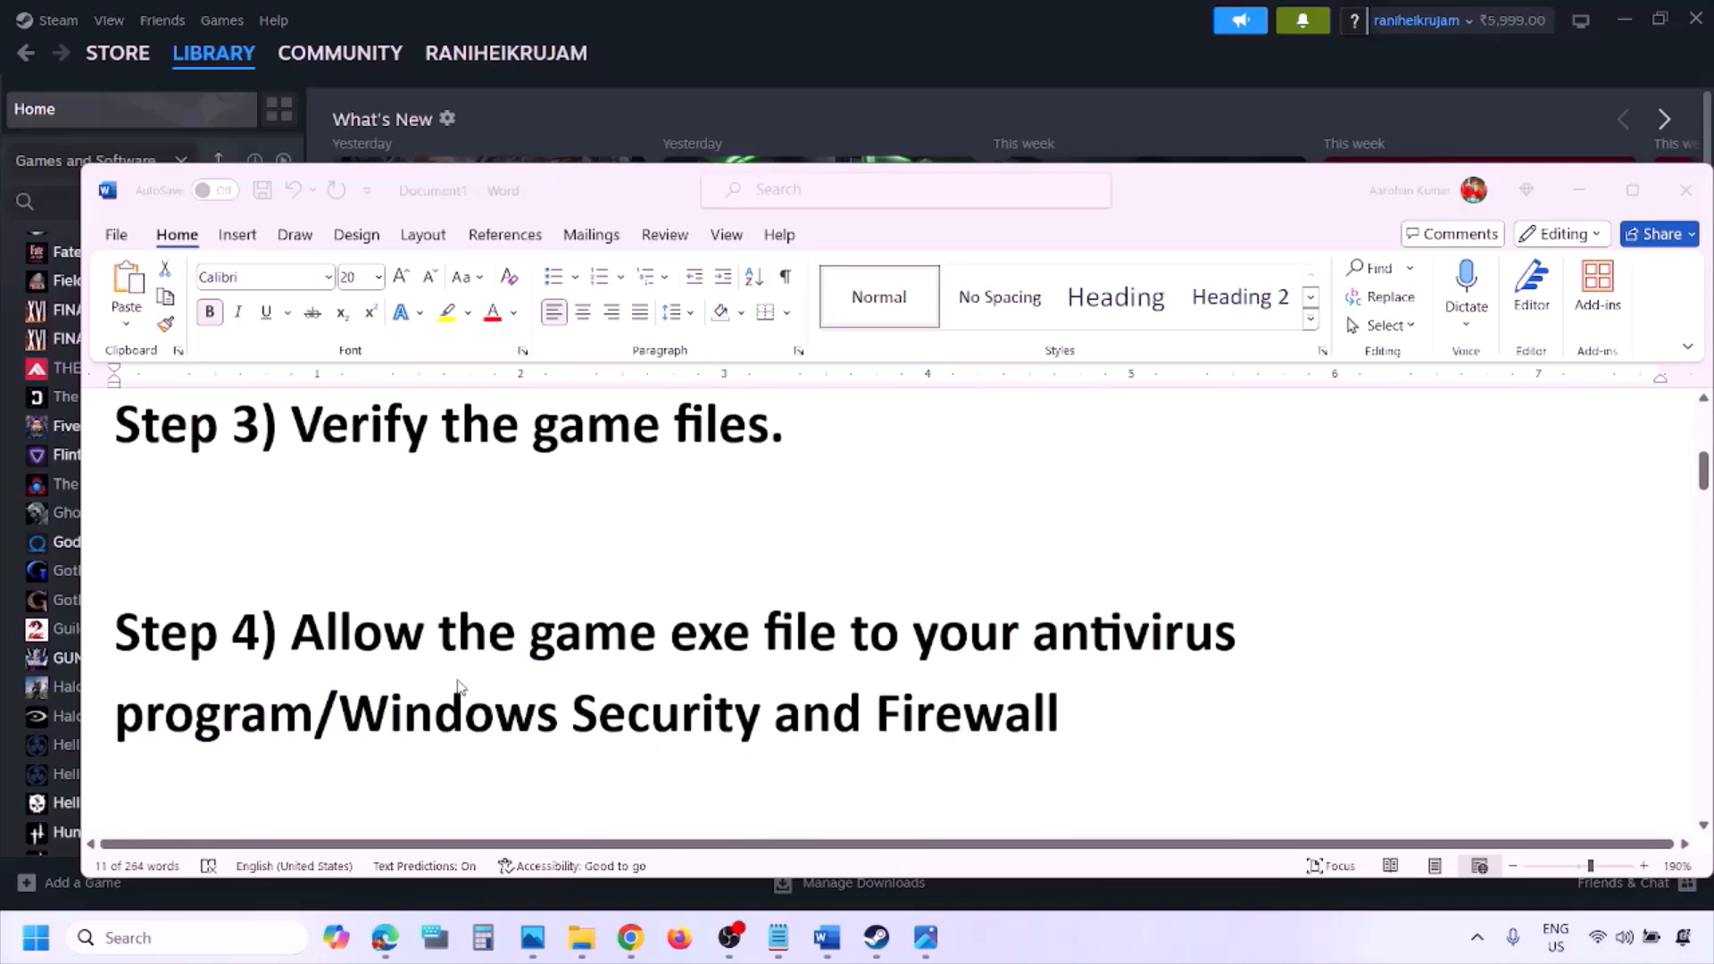
left_click(315, 712)
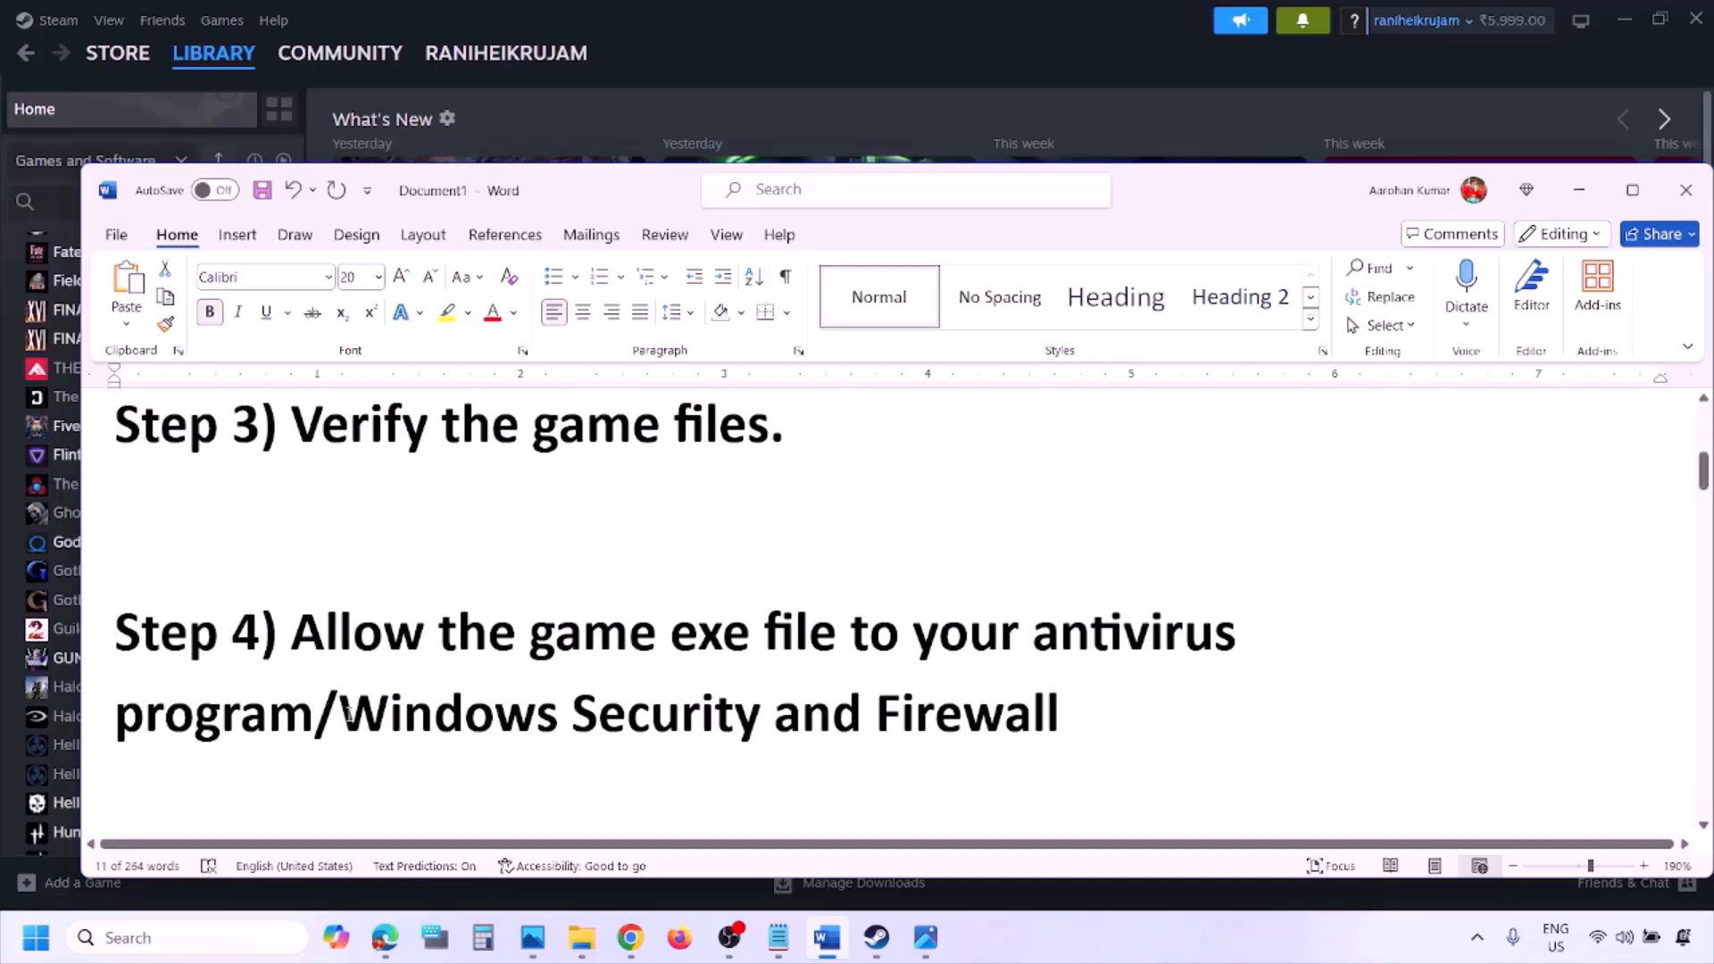
left_click_drag(346, 714, 773, 714)
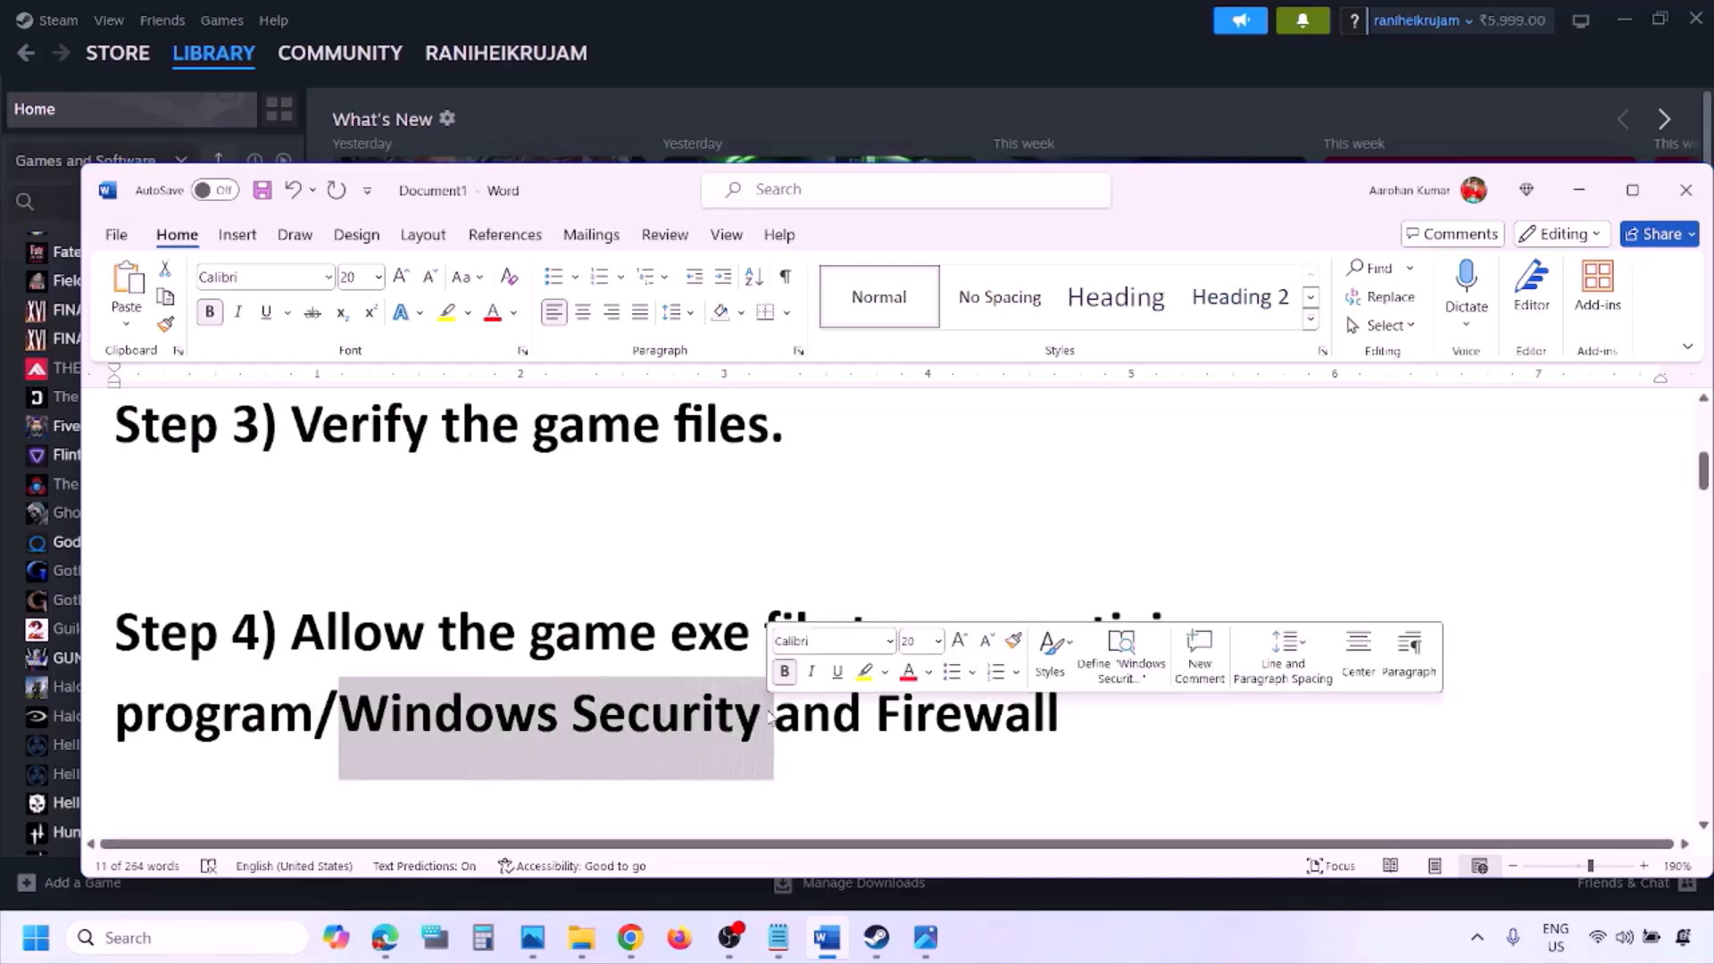
left_click(1140, 955)
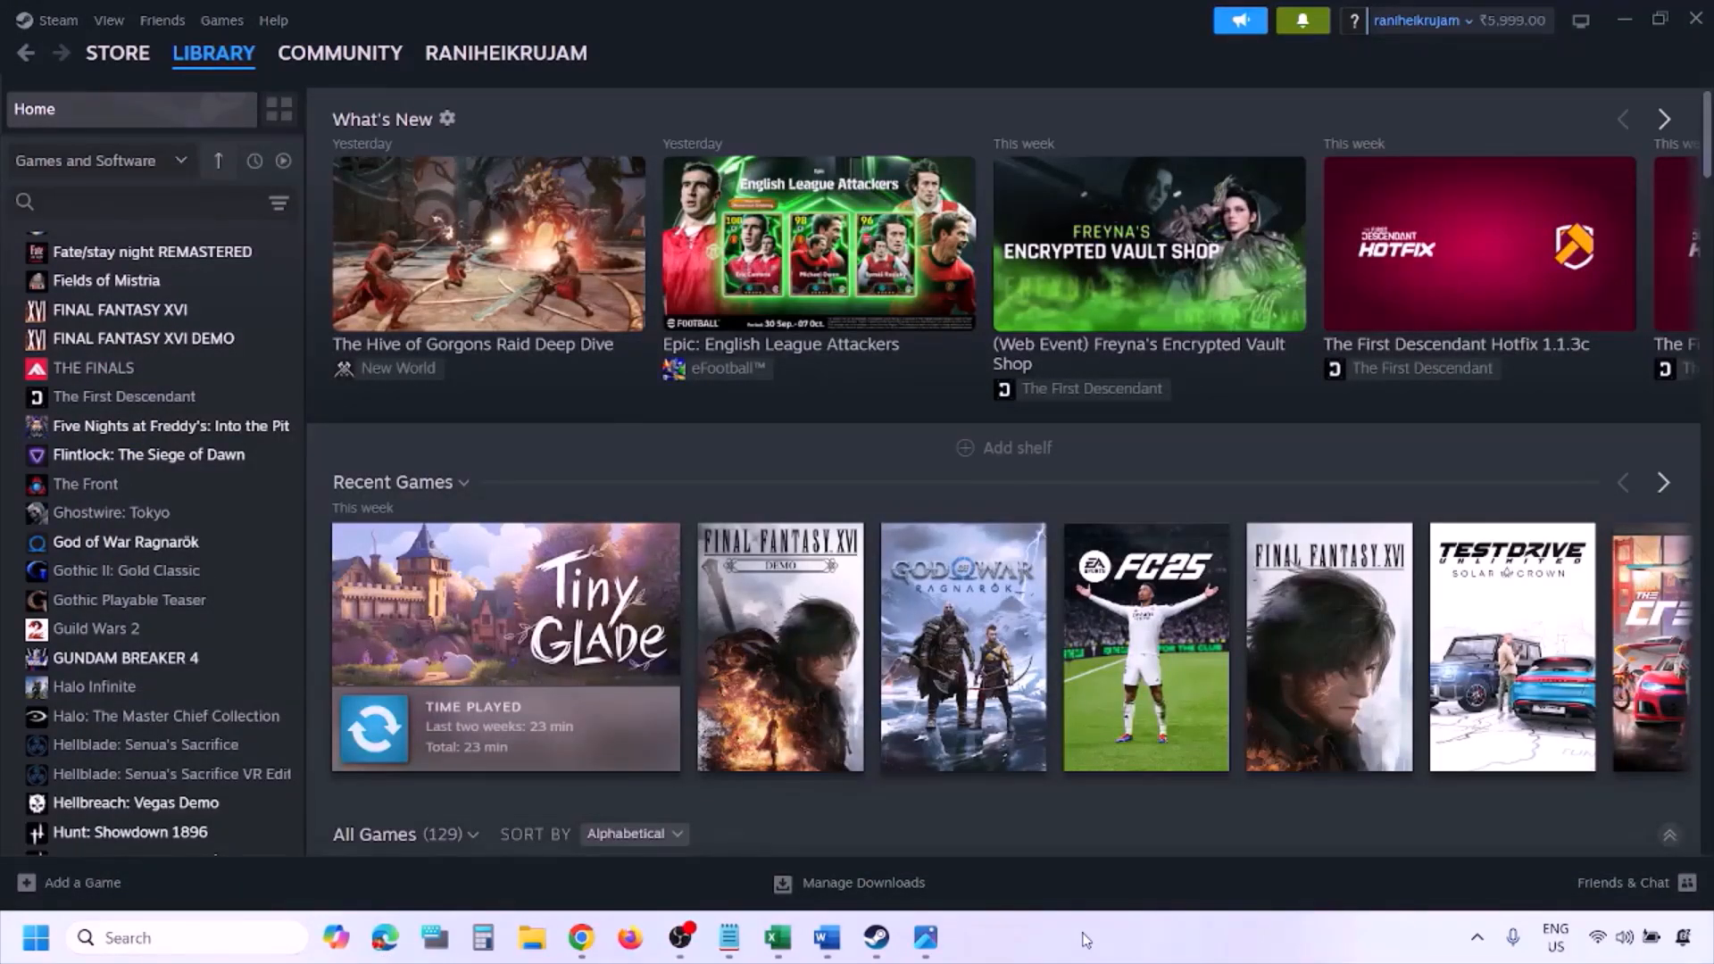
Open the list of apps allowed through Controlled folder access under ransomware protection in Windows Security.
key("super+i")
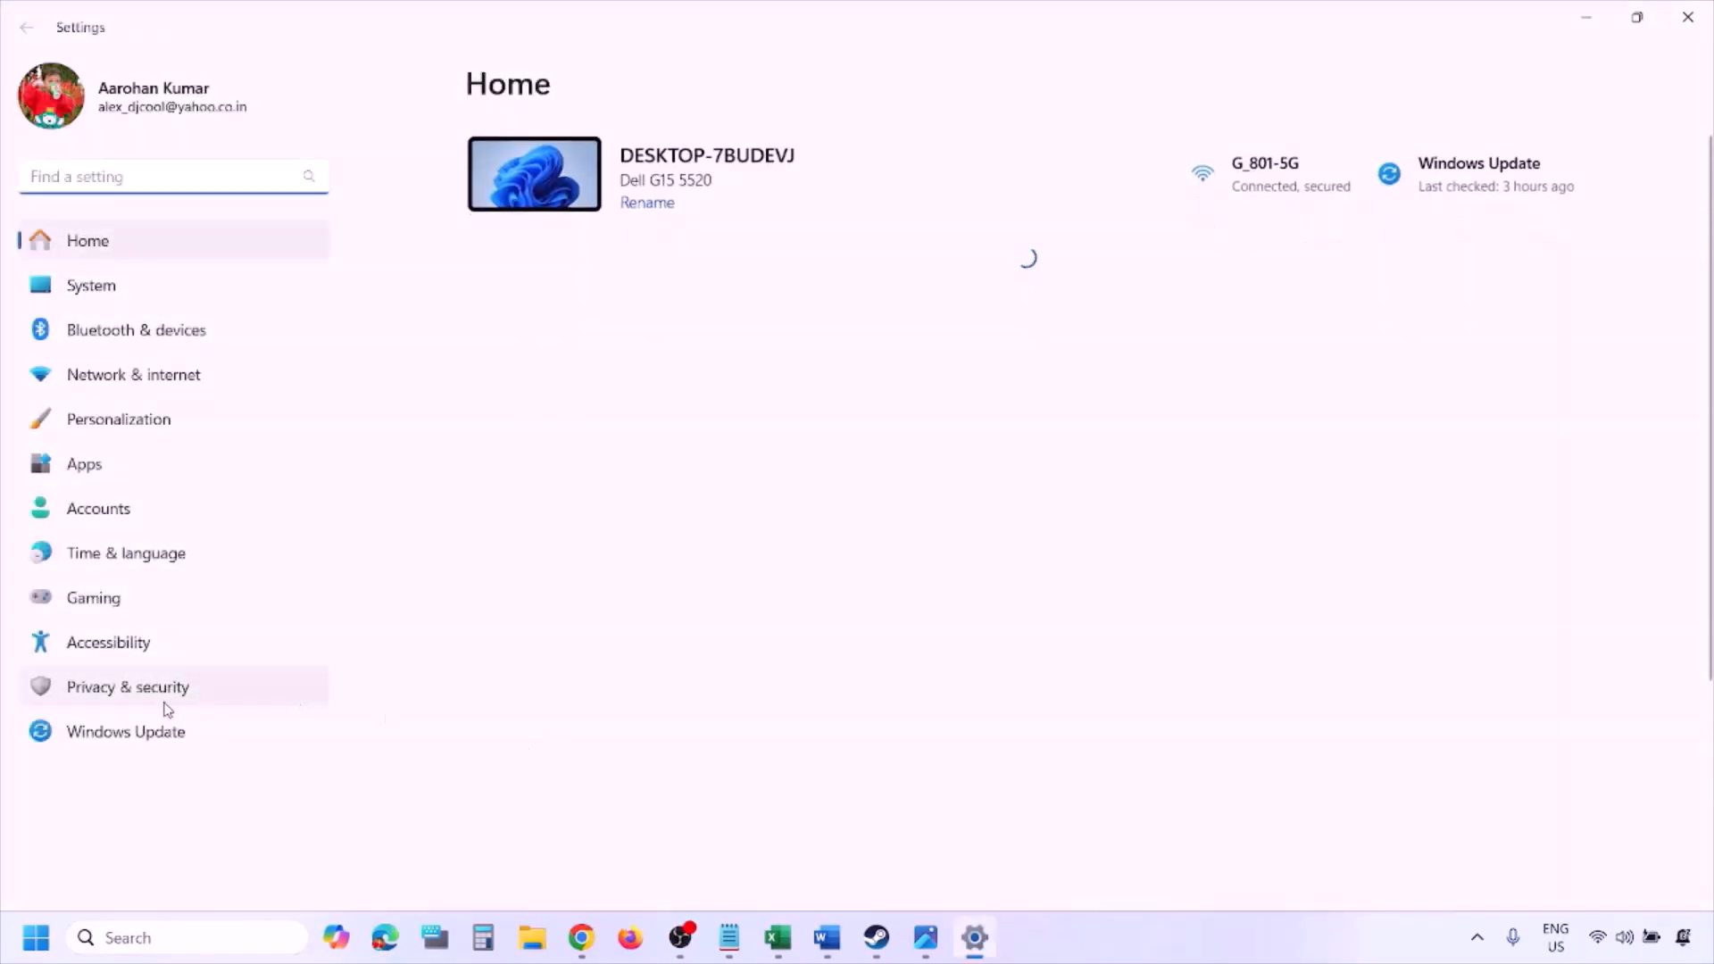
left_click(177, 700)
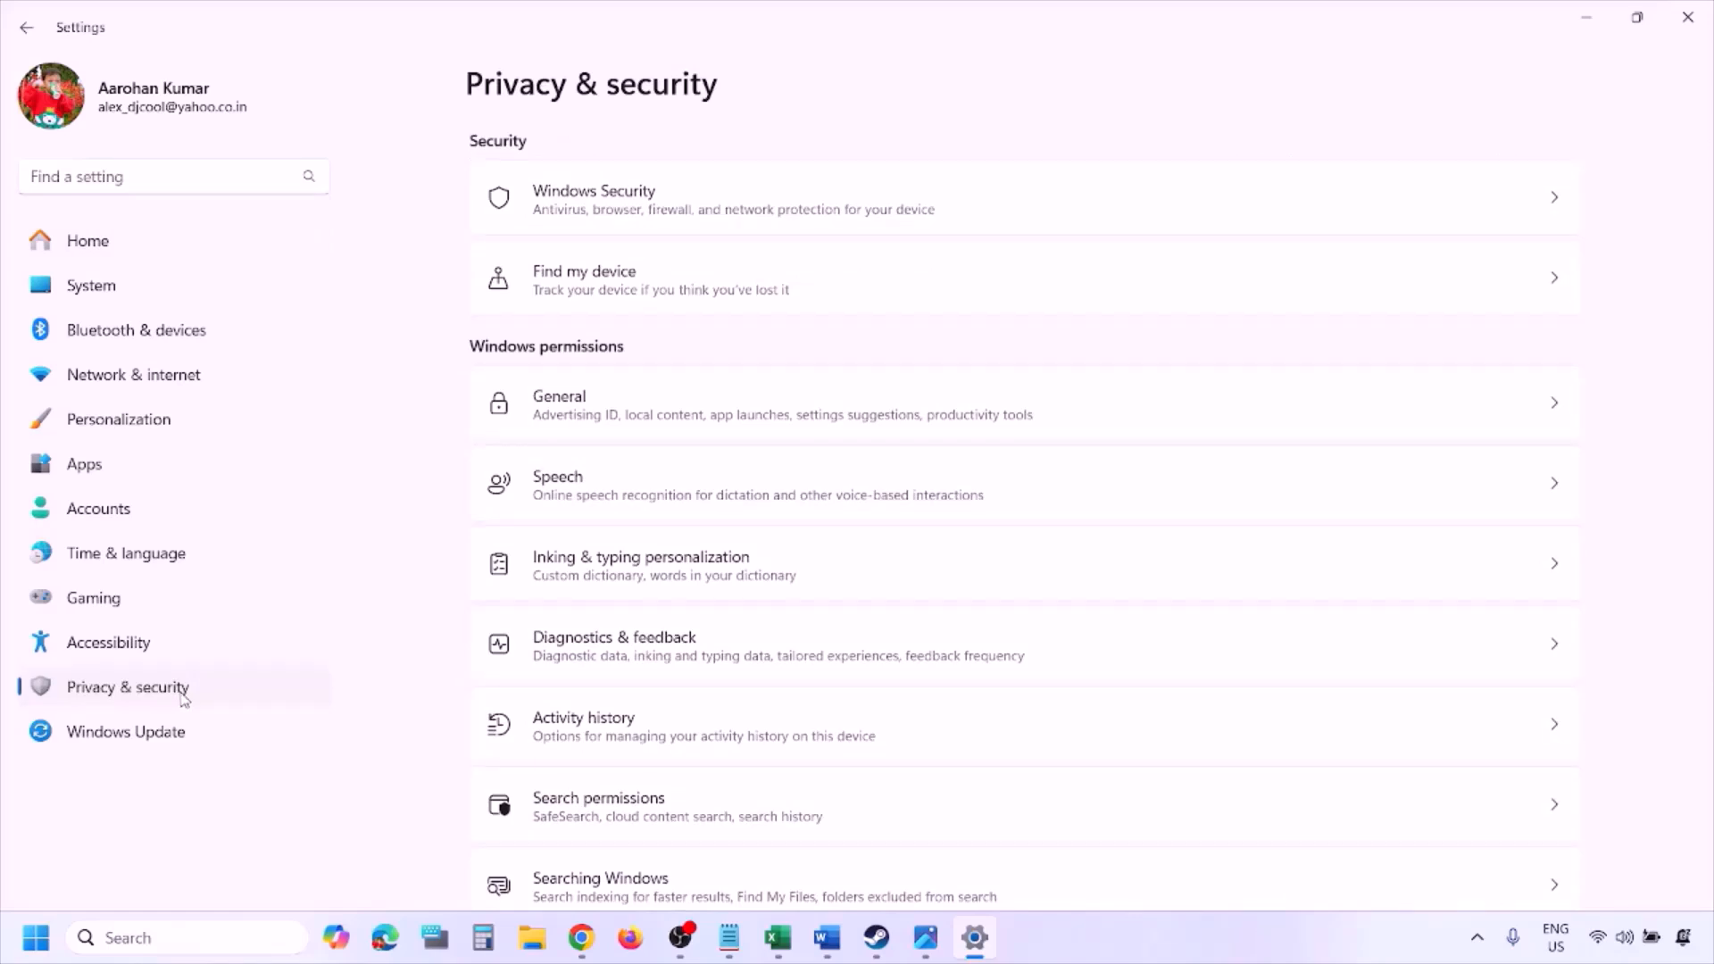
left_click(620, 212)
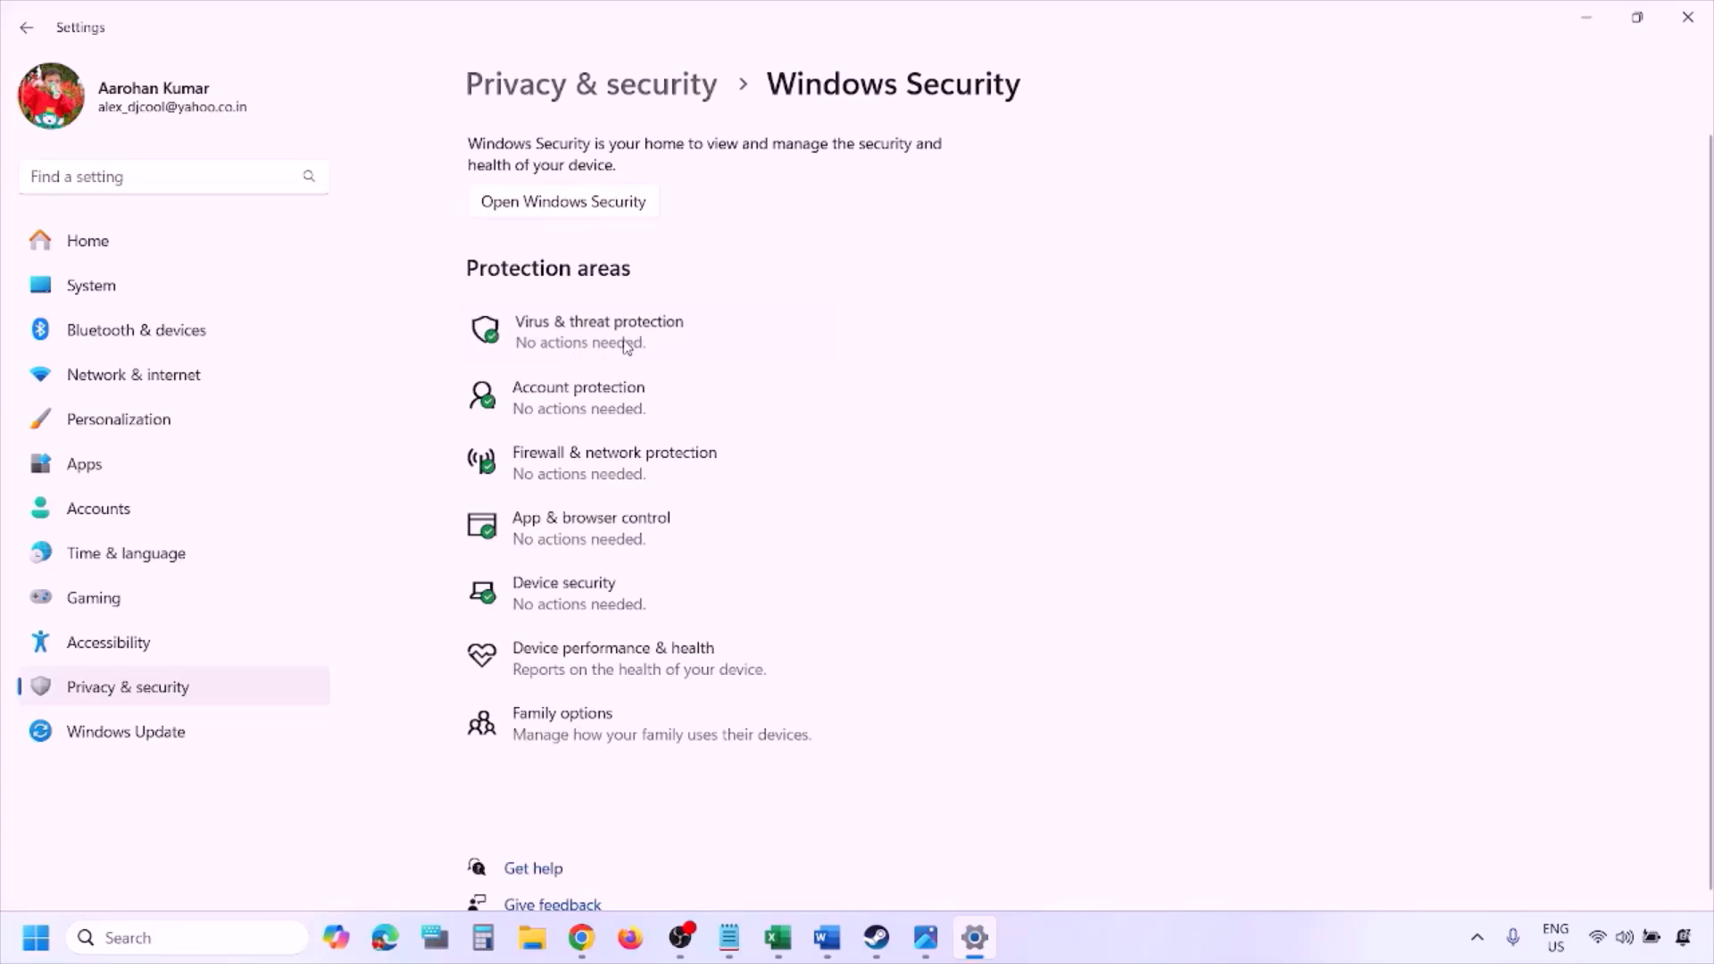
left_click(628, 339)
scroll(654, 621, "down", 3)
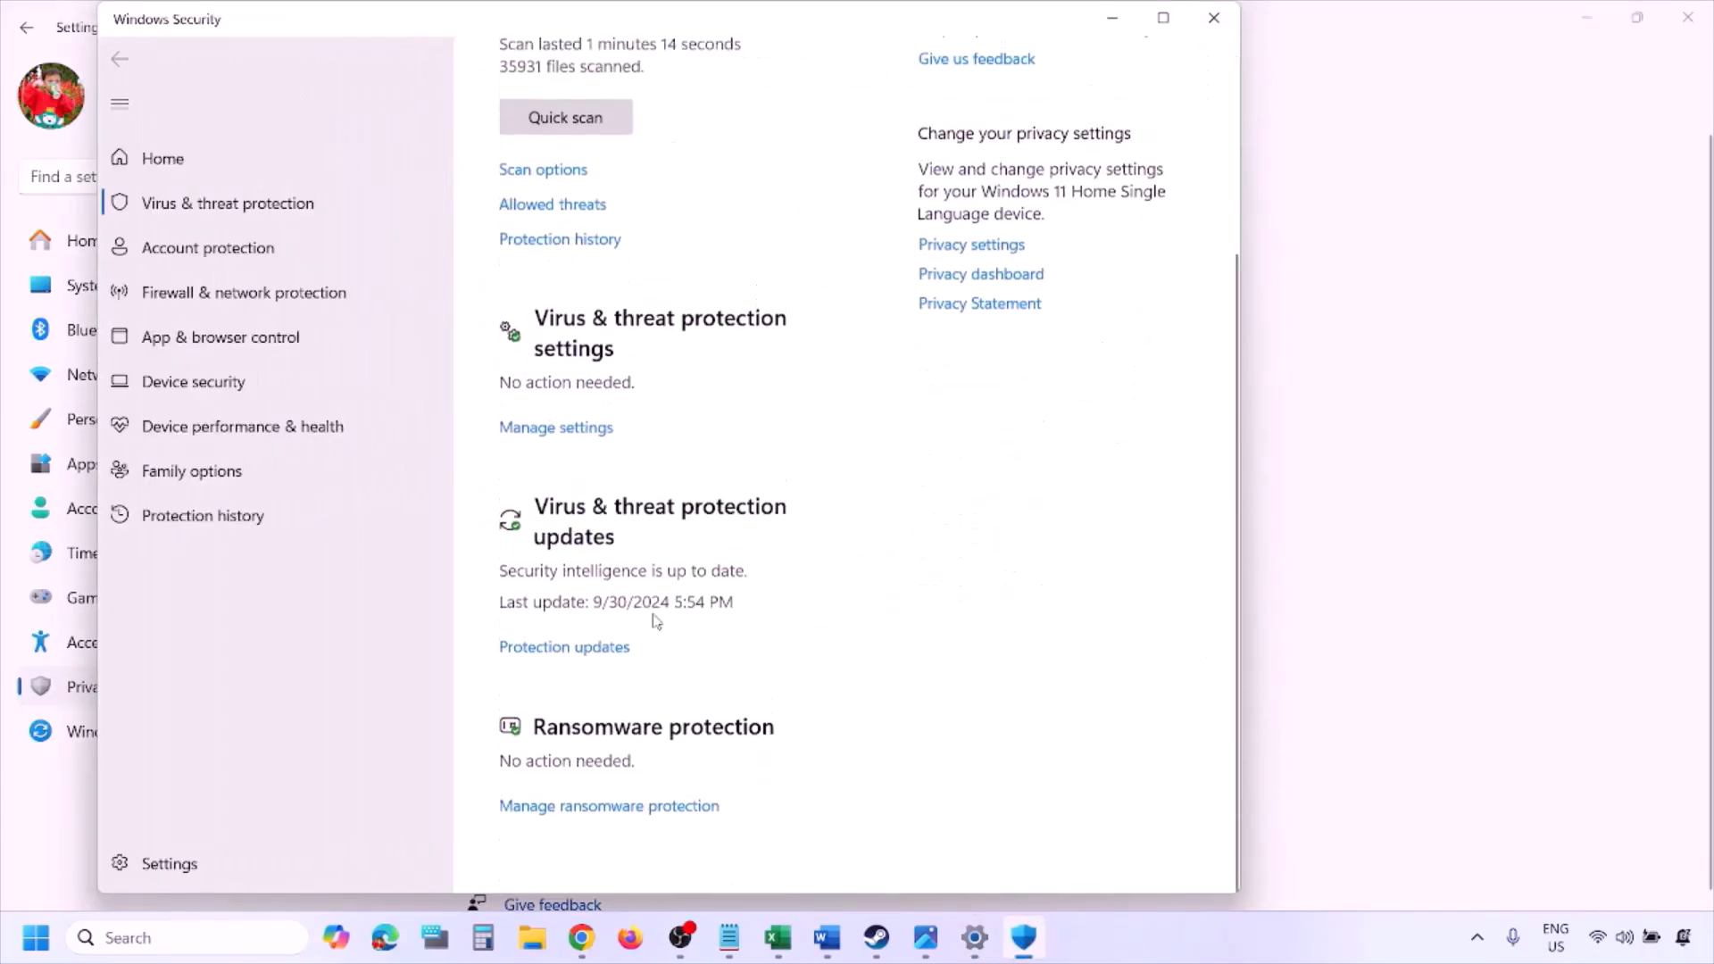
left_click(628, 810)
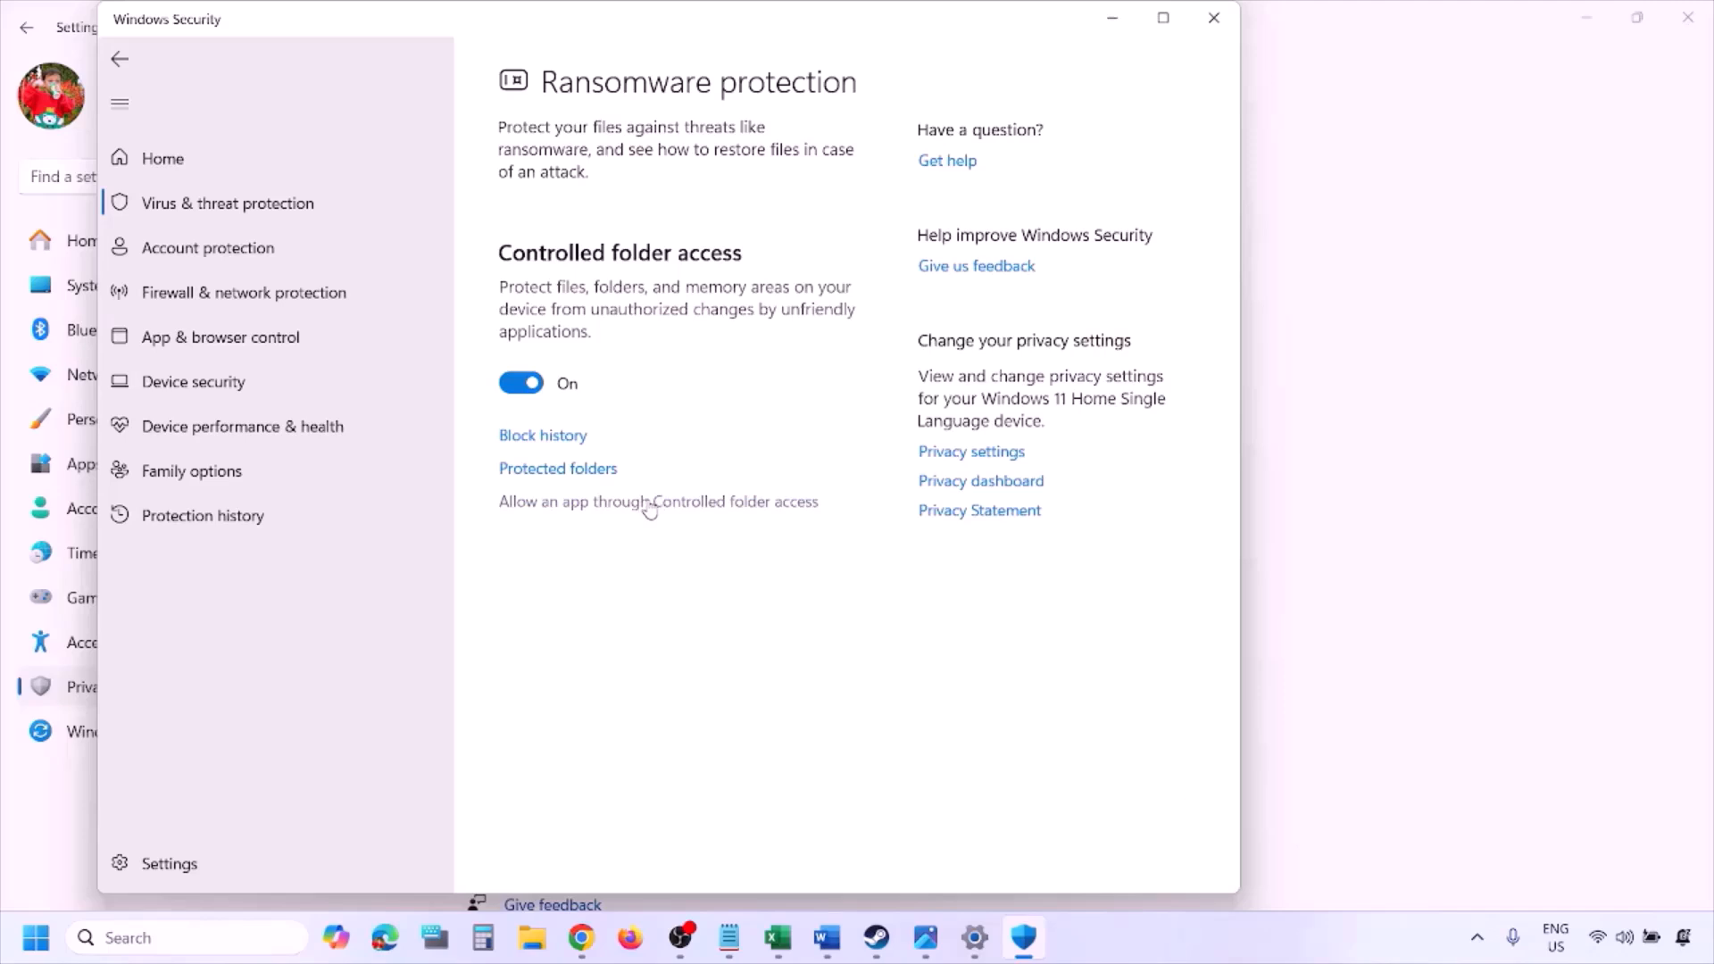
left_click(649, 509)
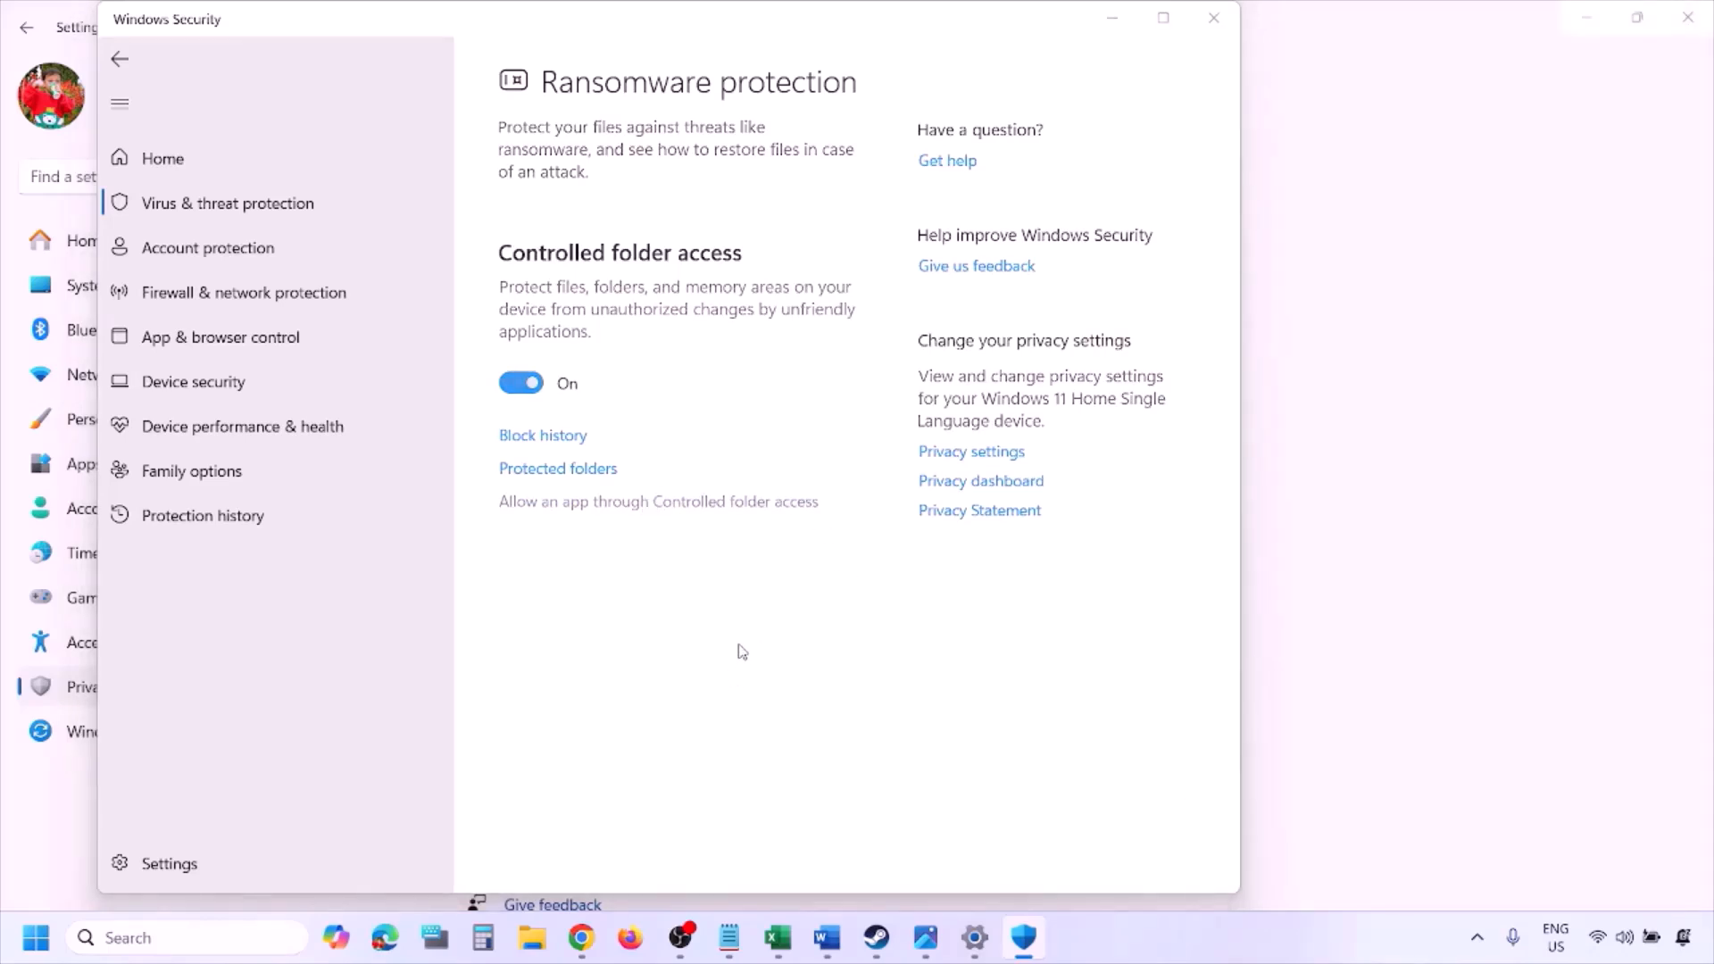
scroll(661, 325, "down", 3)
scroll(645, 294, "up", 3)
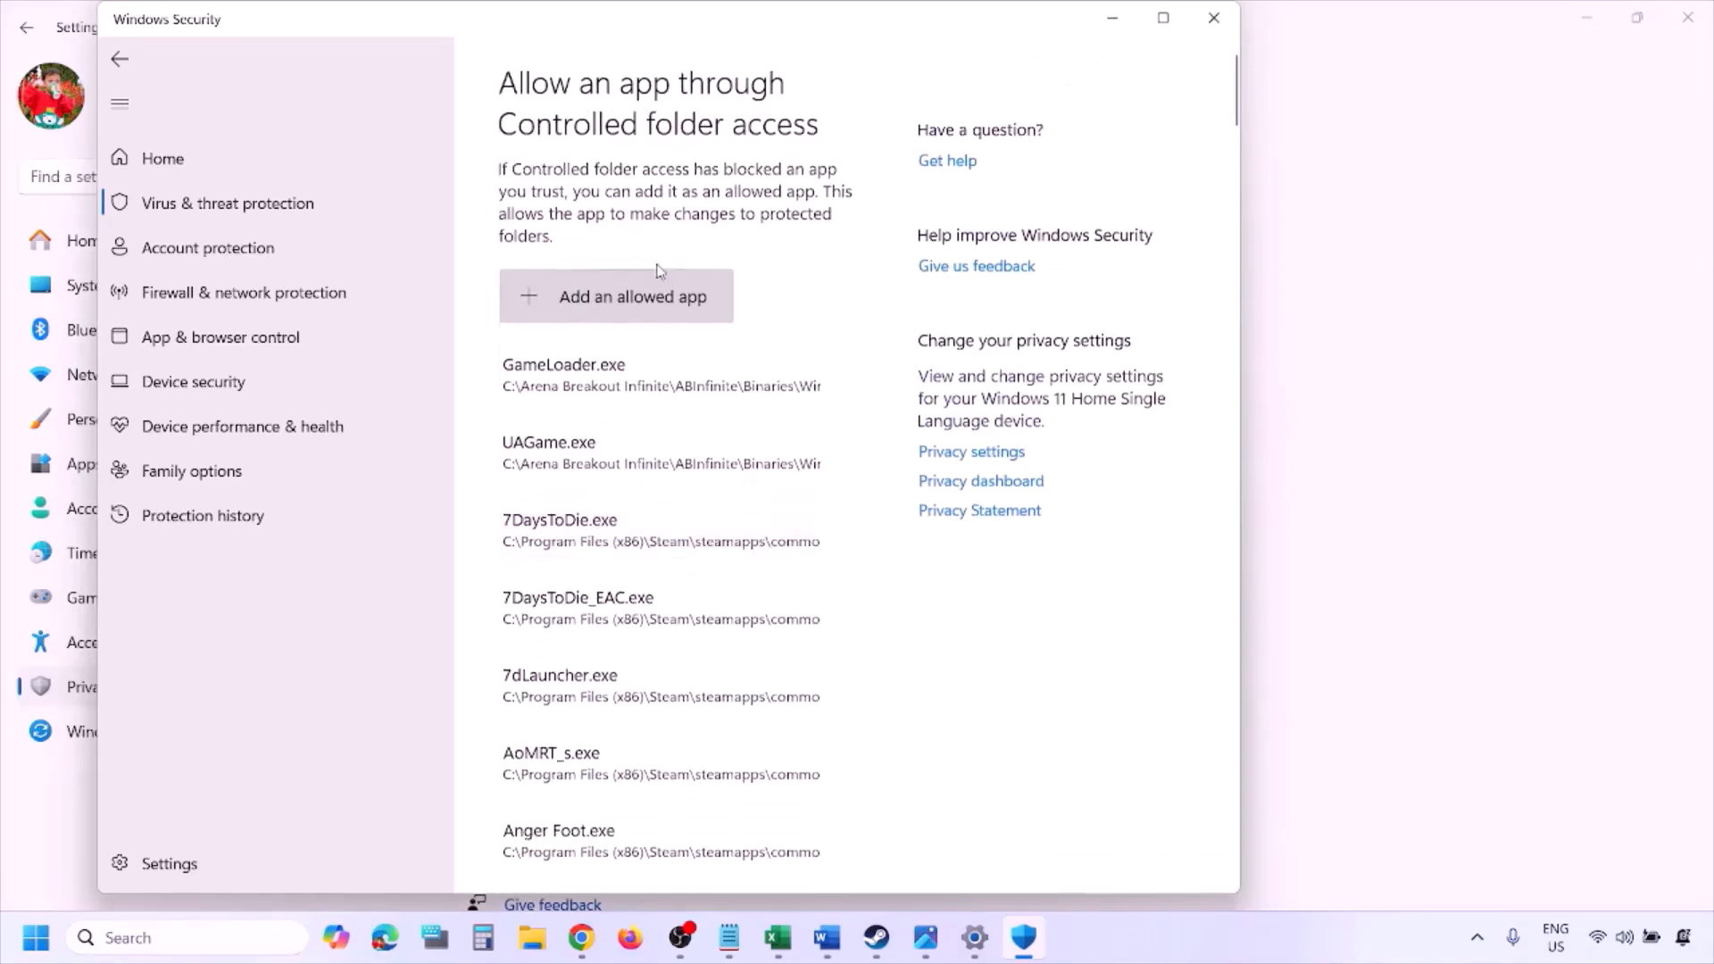
Try adding an allowed app by browsing to C:\Program Files (x86)\Steam\steamapps, and cancel the file selection.
left_click(624, 295)
left_click(645, 389)
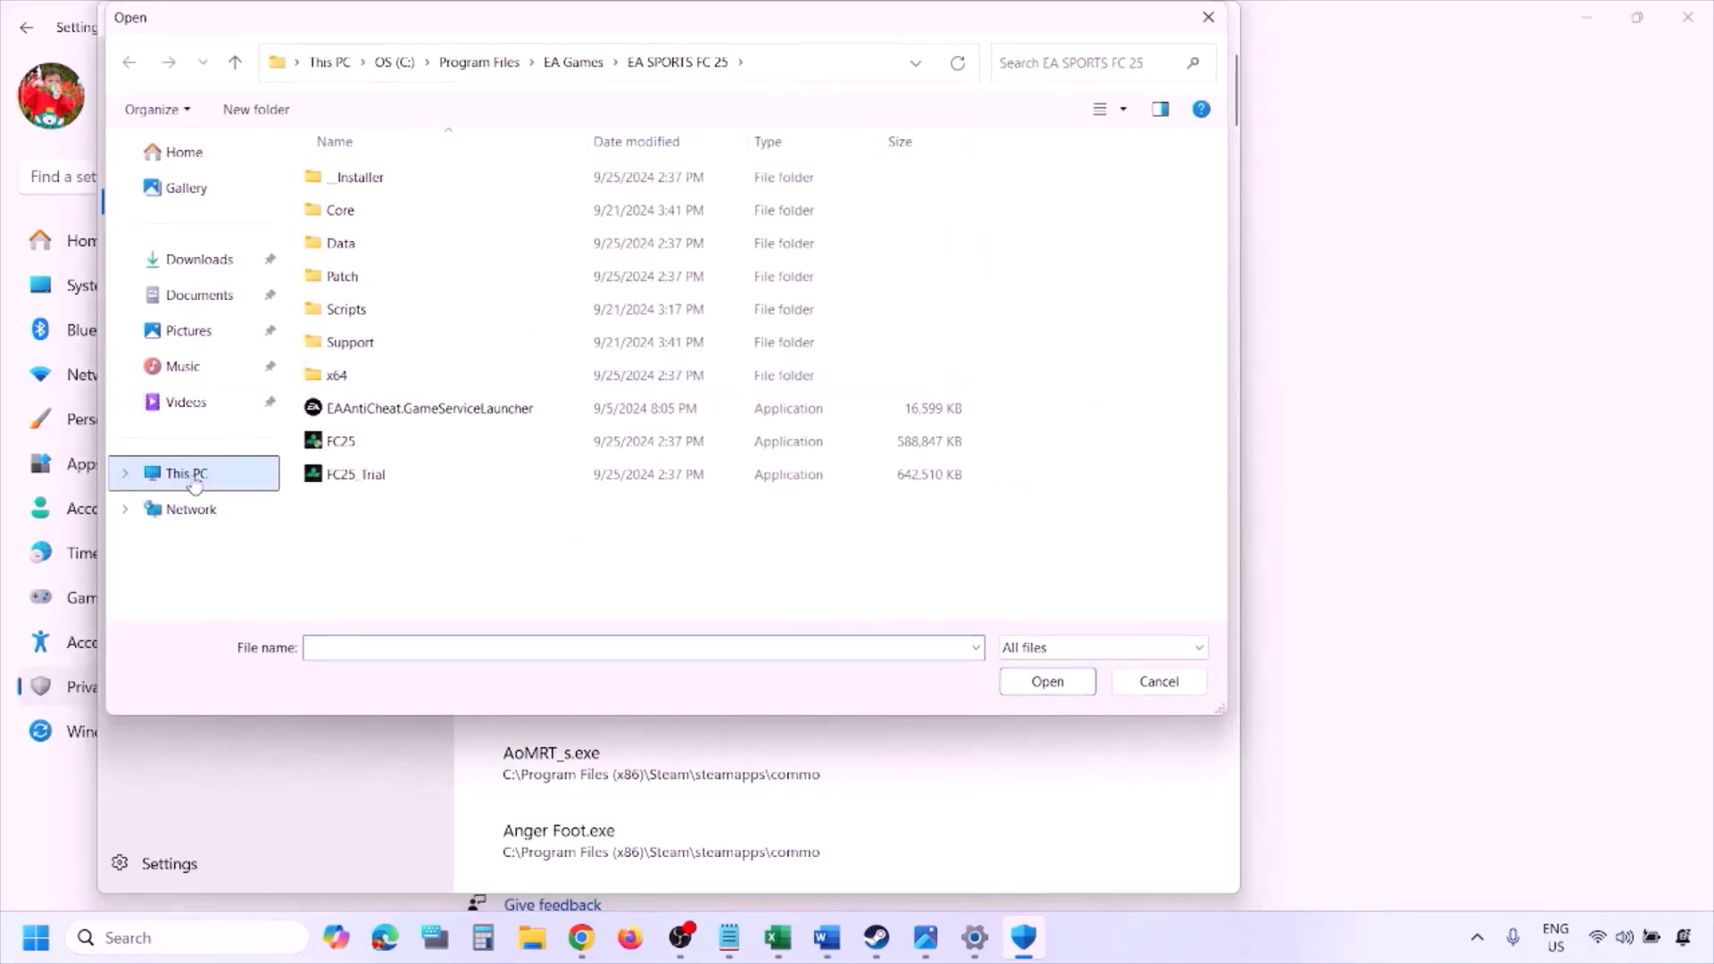
left_click(192, 476)
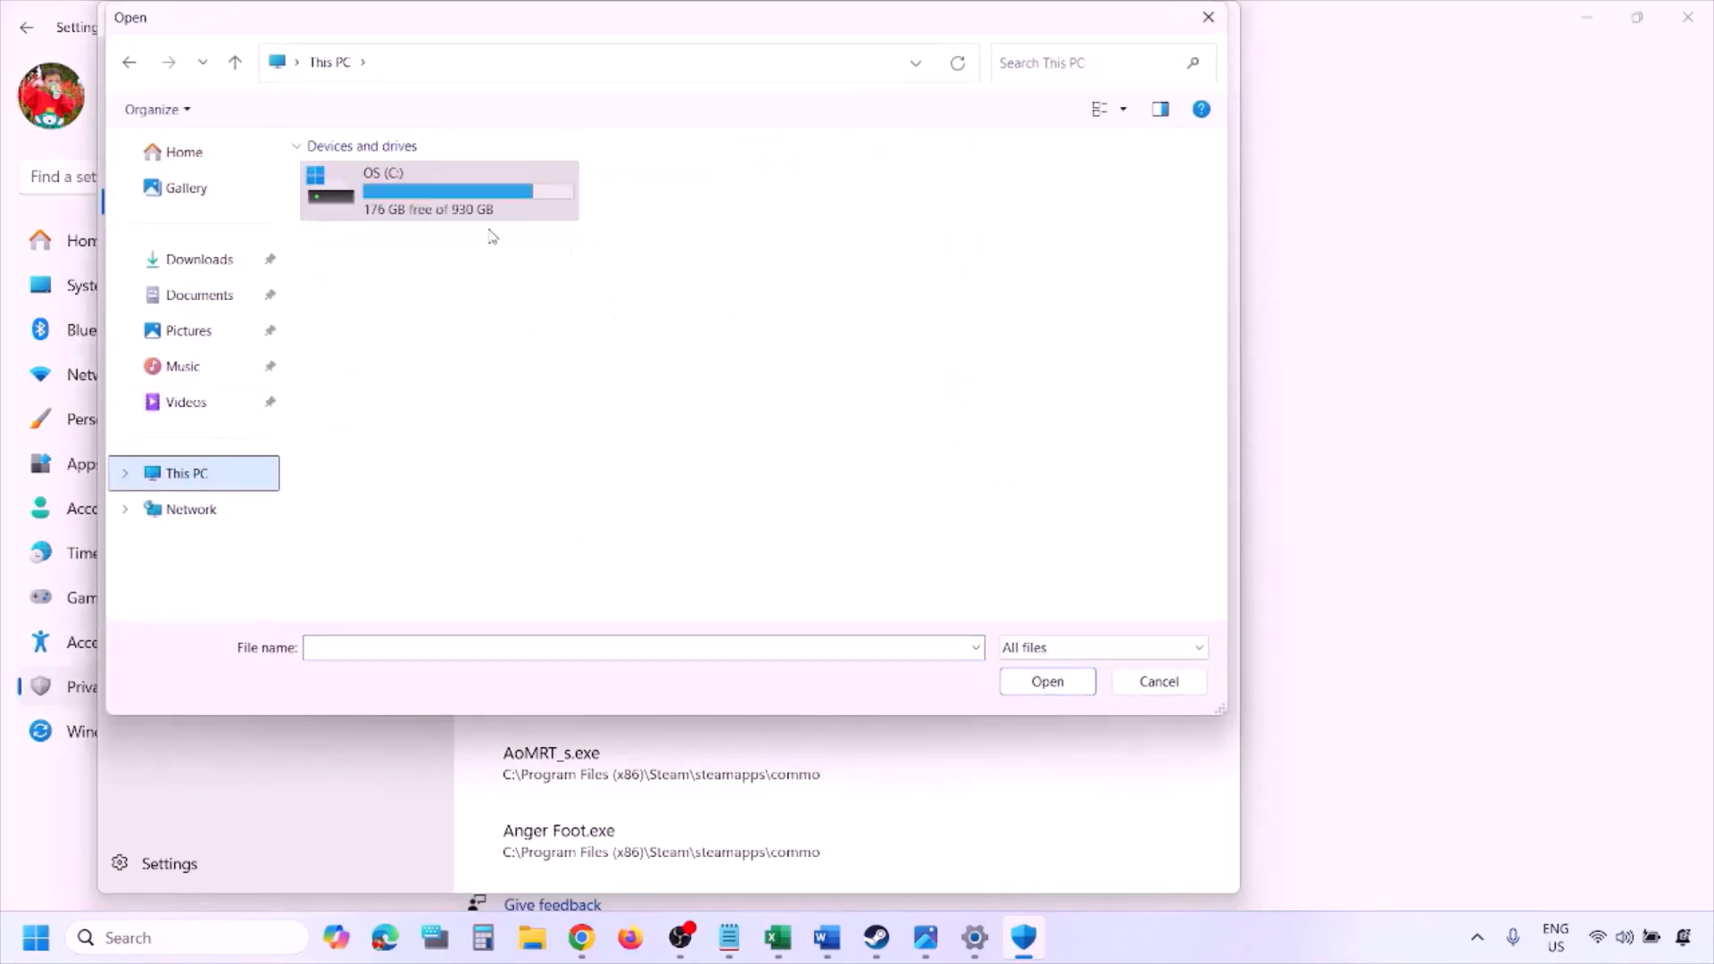
double_click(446, 205)
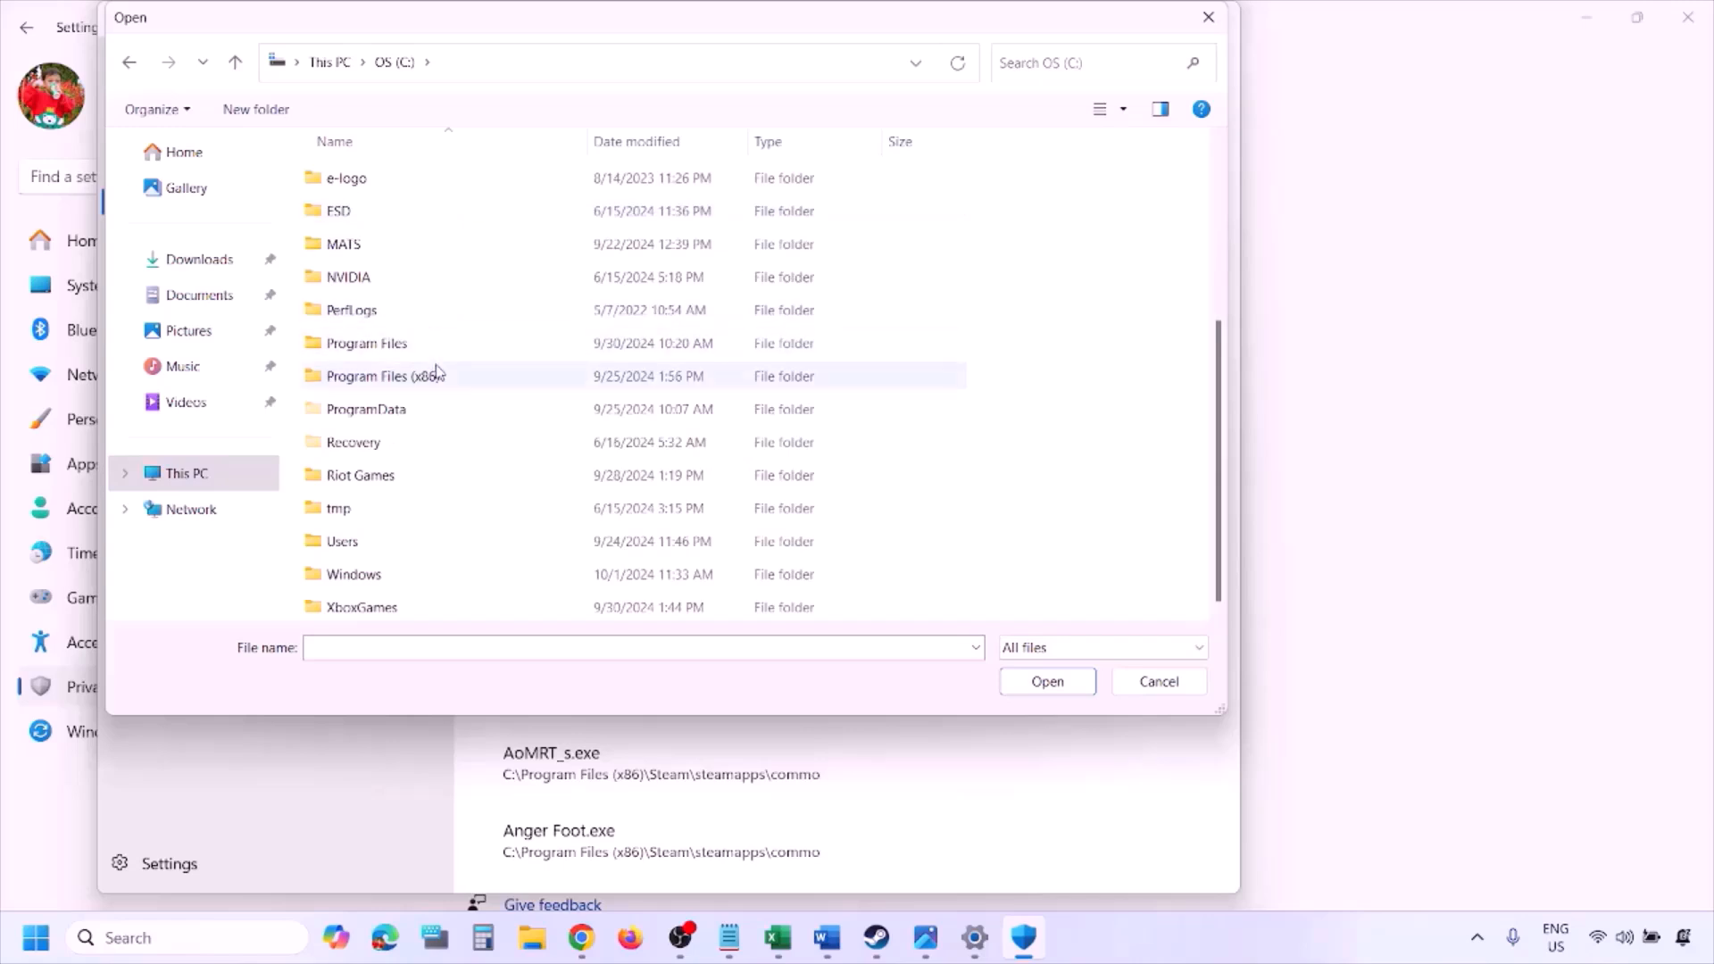
double_click(431, 376)
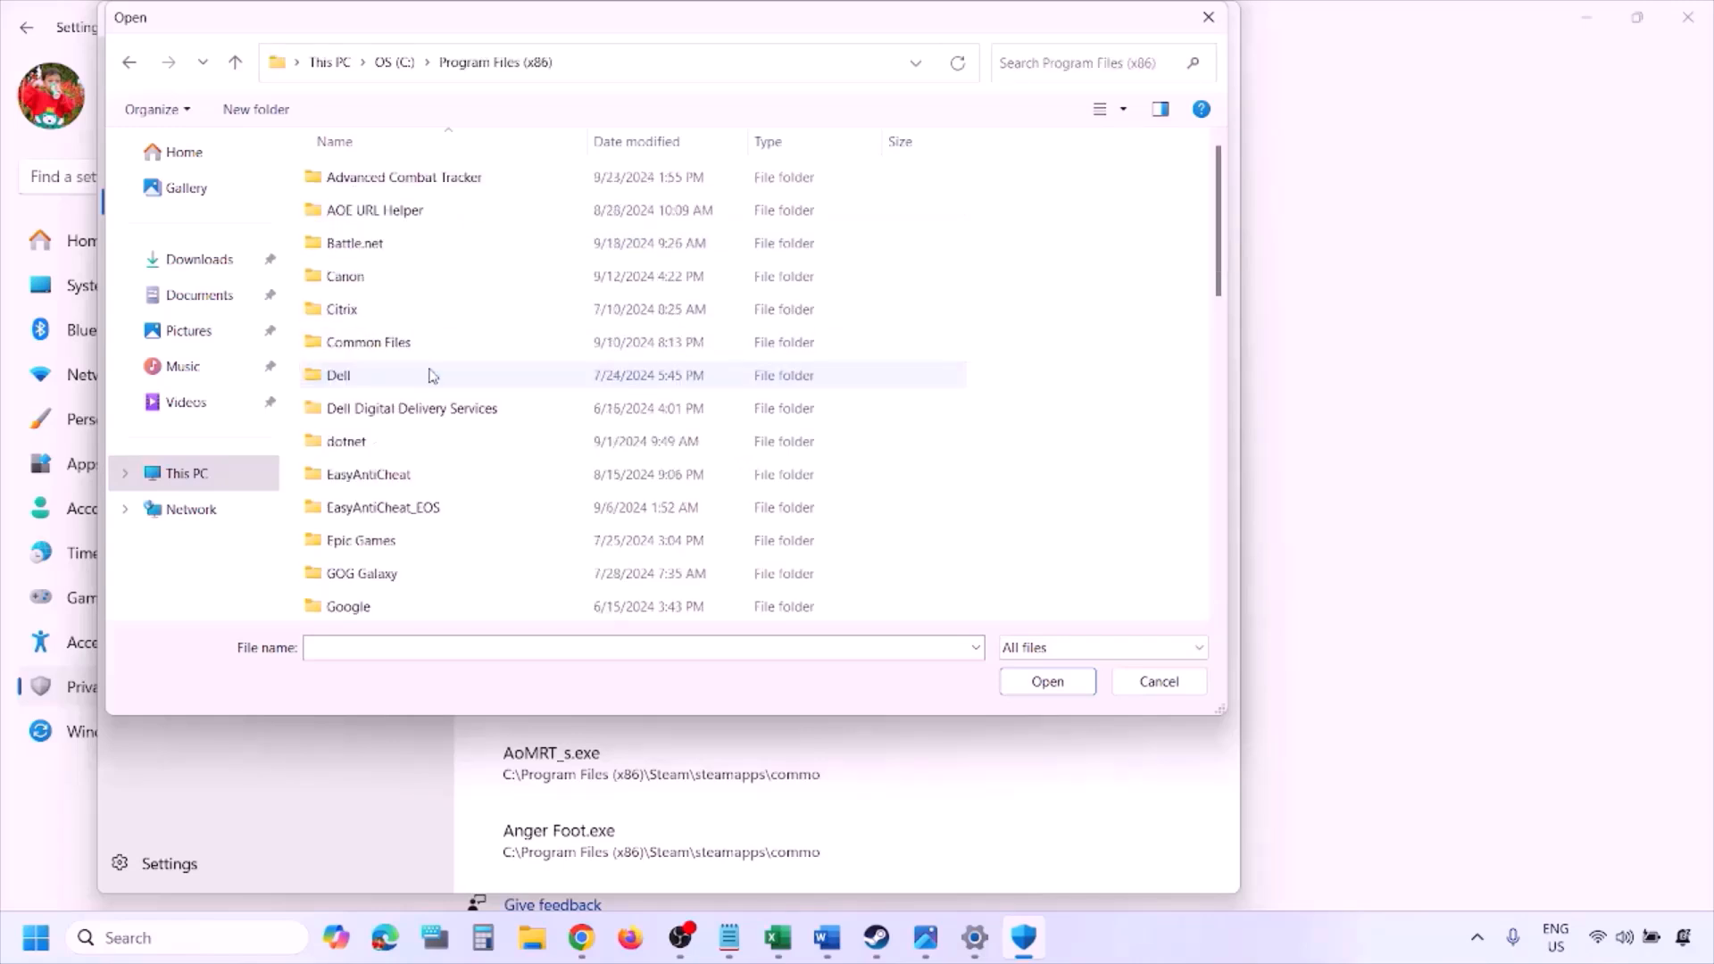
scroll(431, 376, "down", 8)
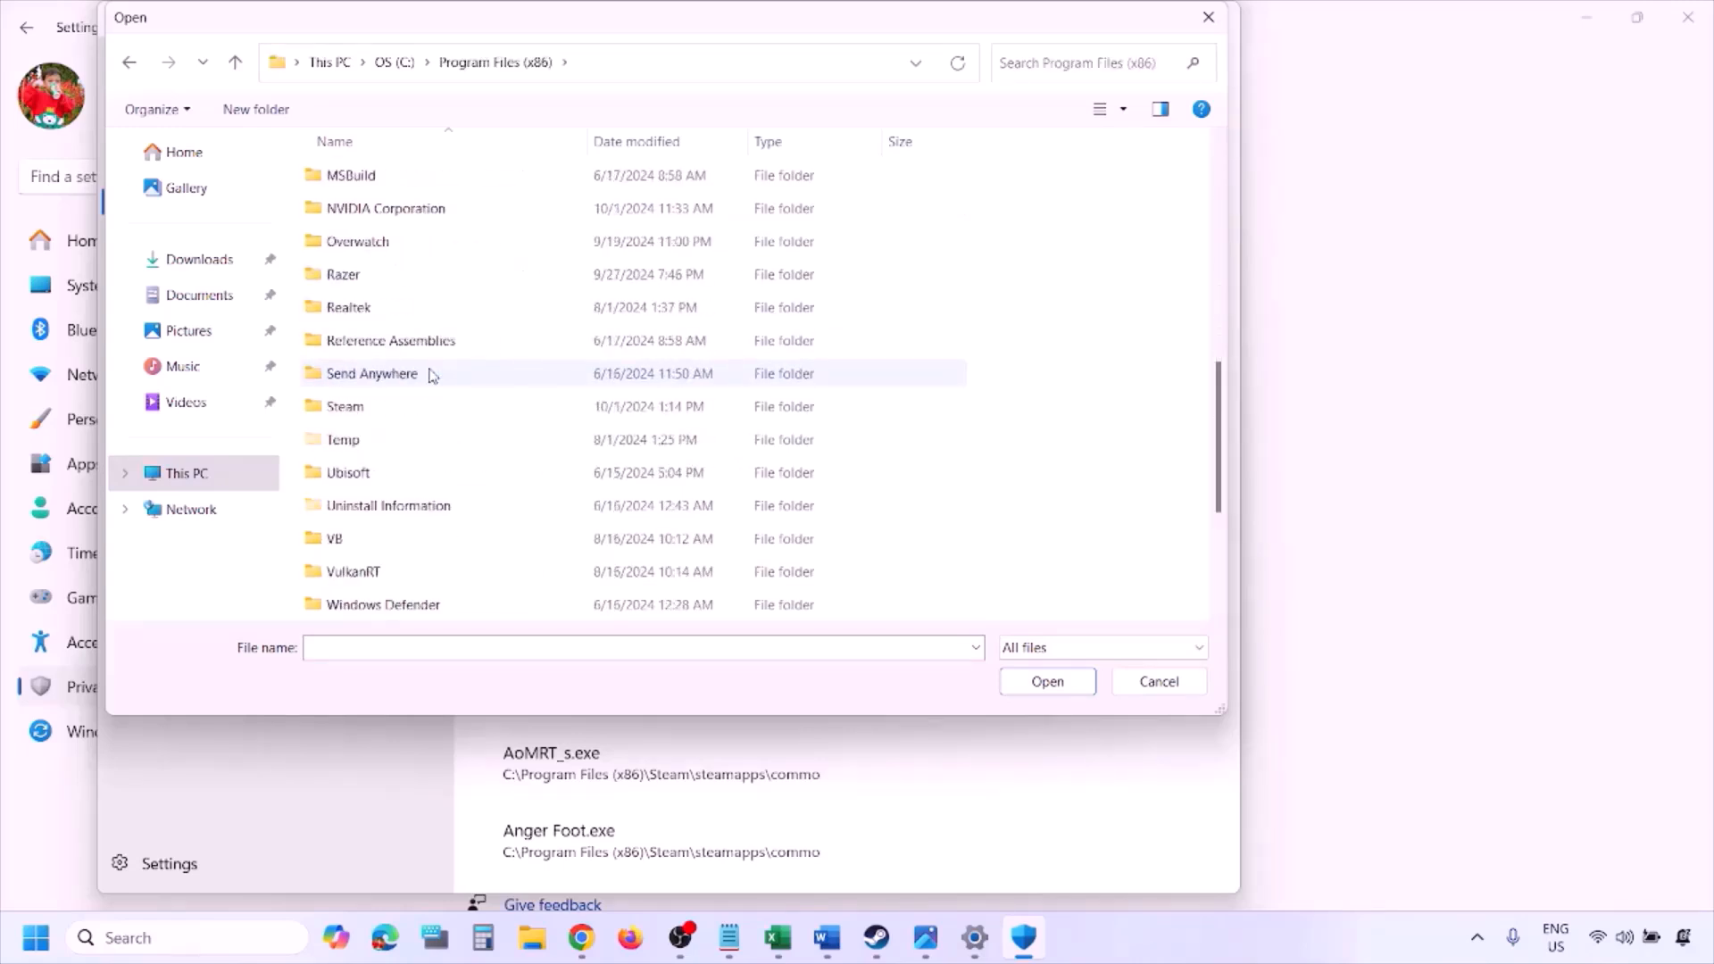
double_click(375, 308)
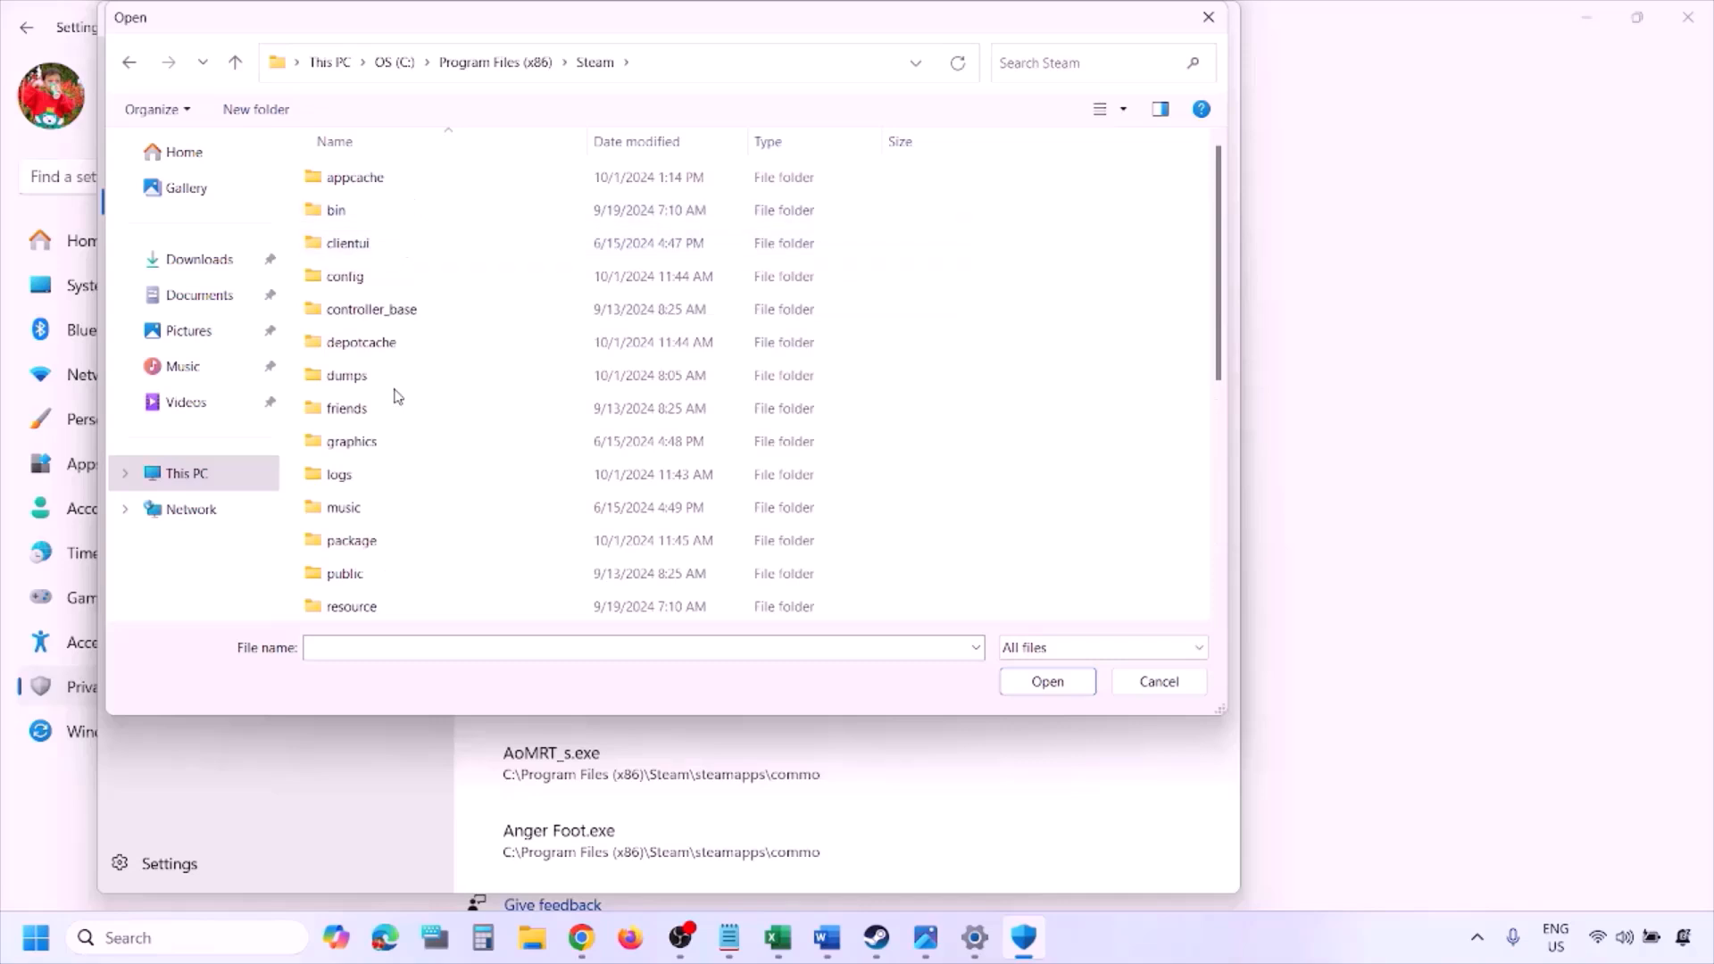
double_click(392, 347)
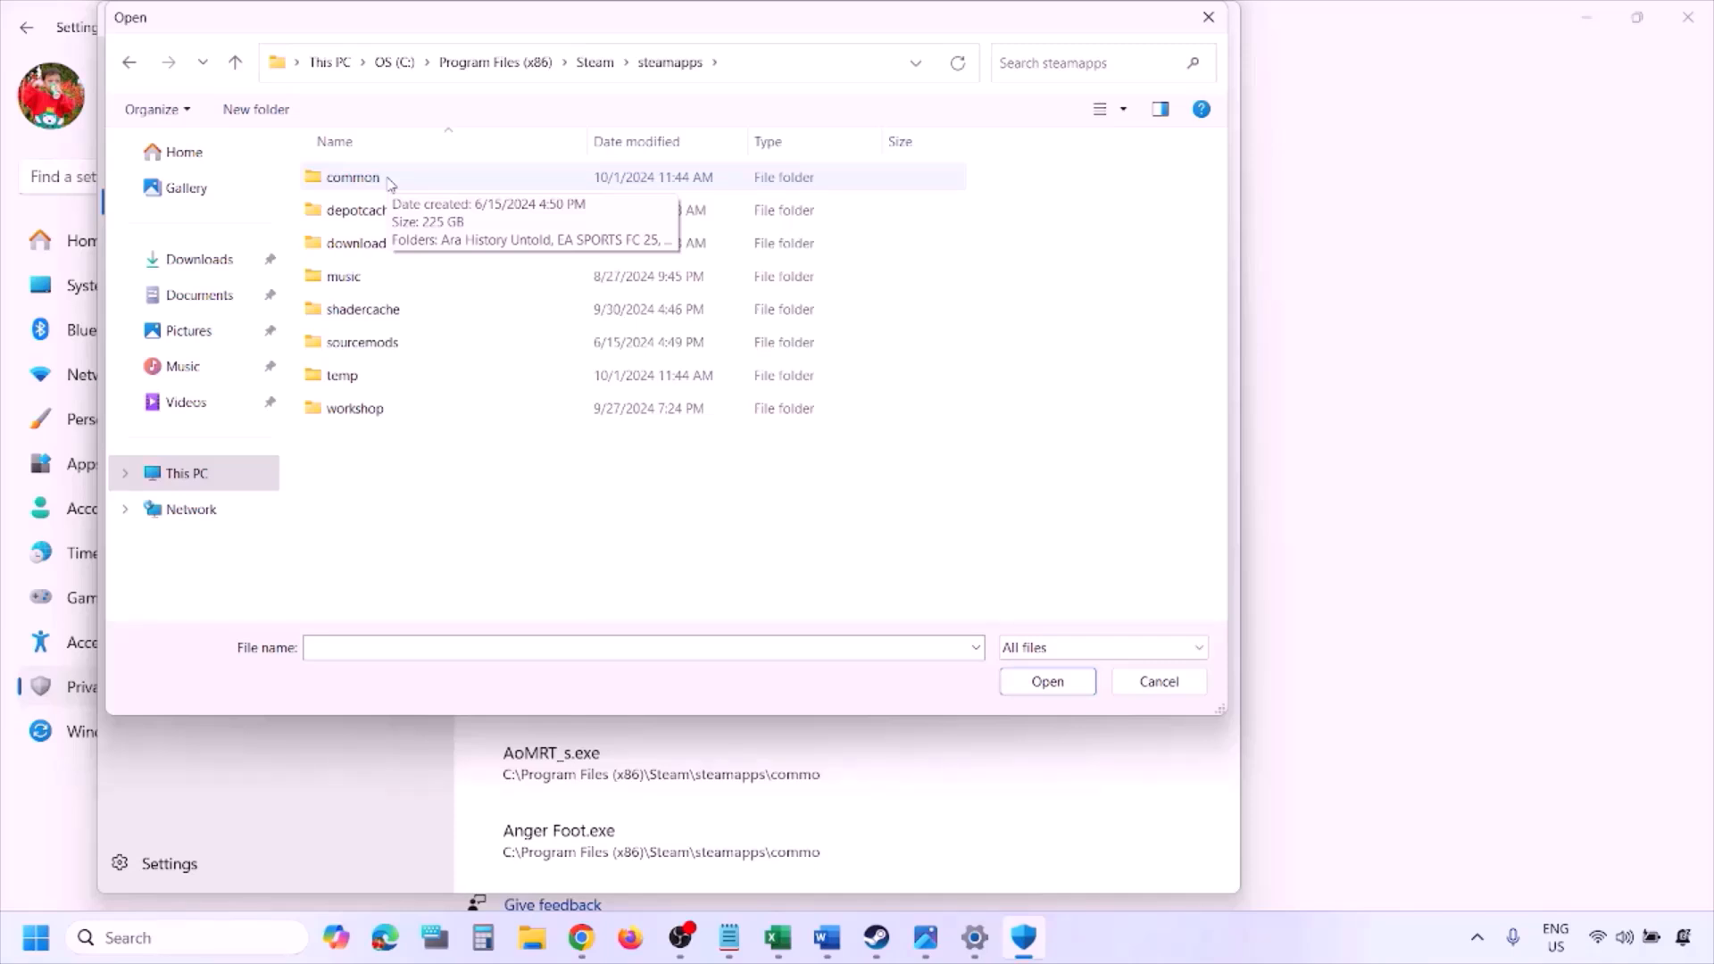
left_click(1156, 687)
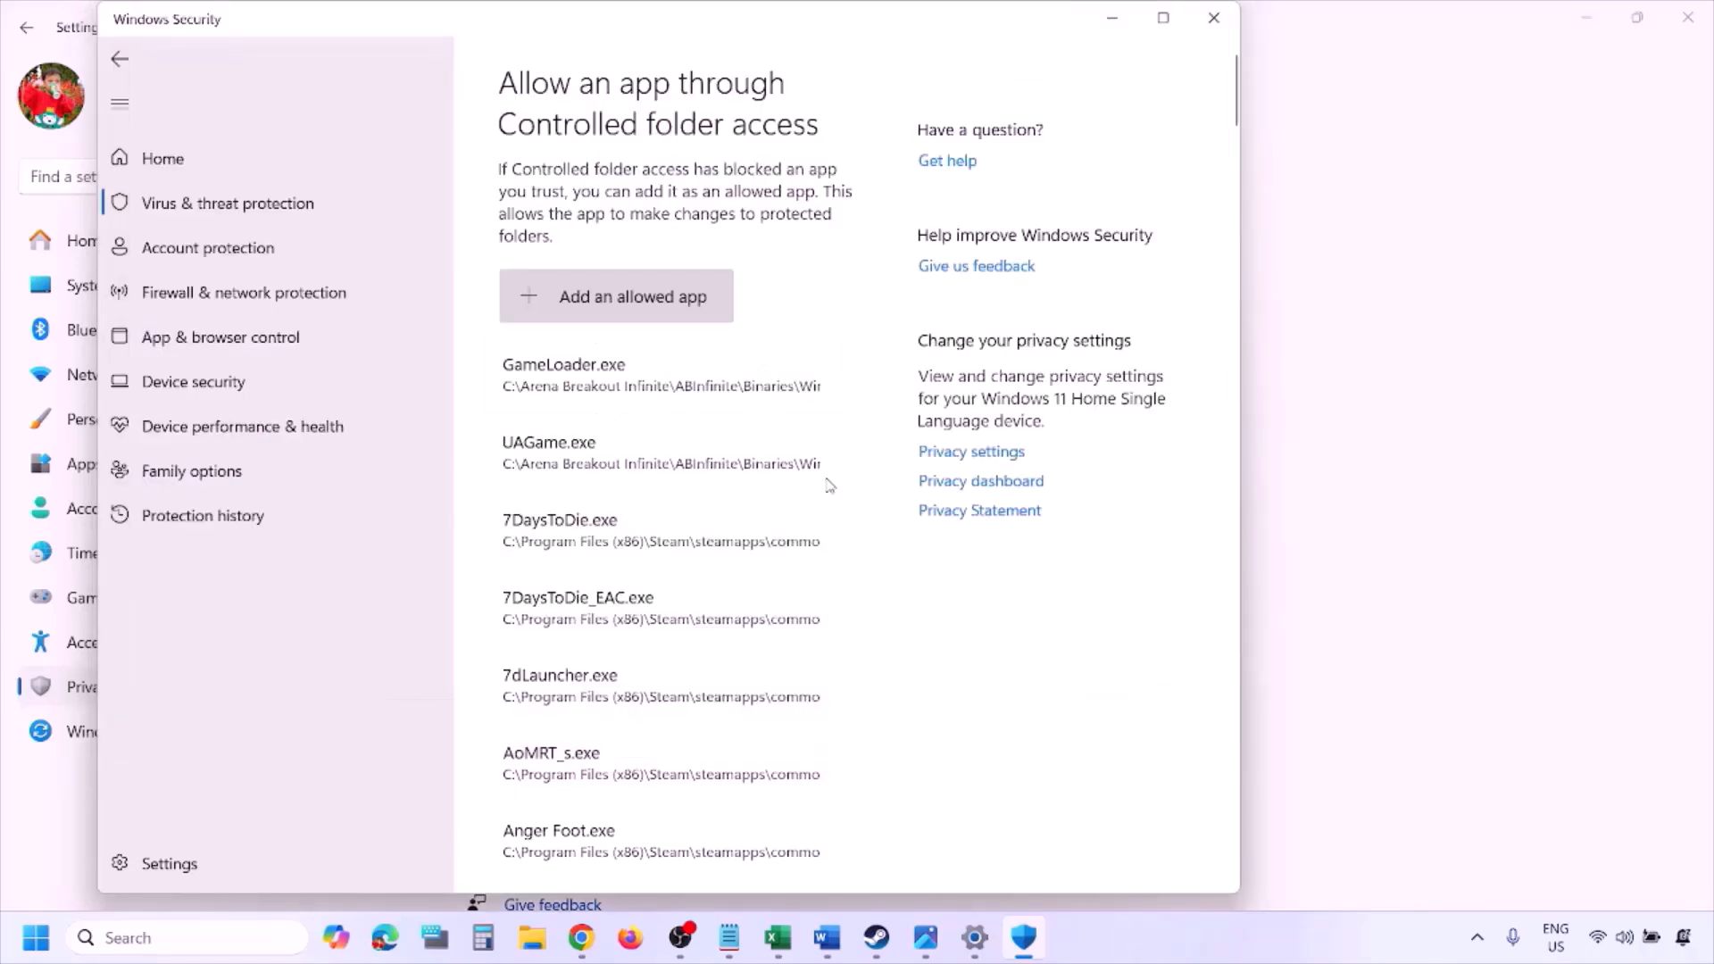
Open the Windows Defender Firewall list of allowed apps and features in Control Panel.
left_click(176, 938)
type("ontrol")
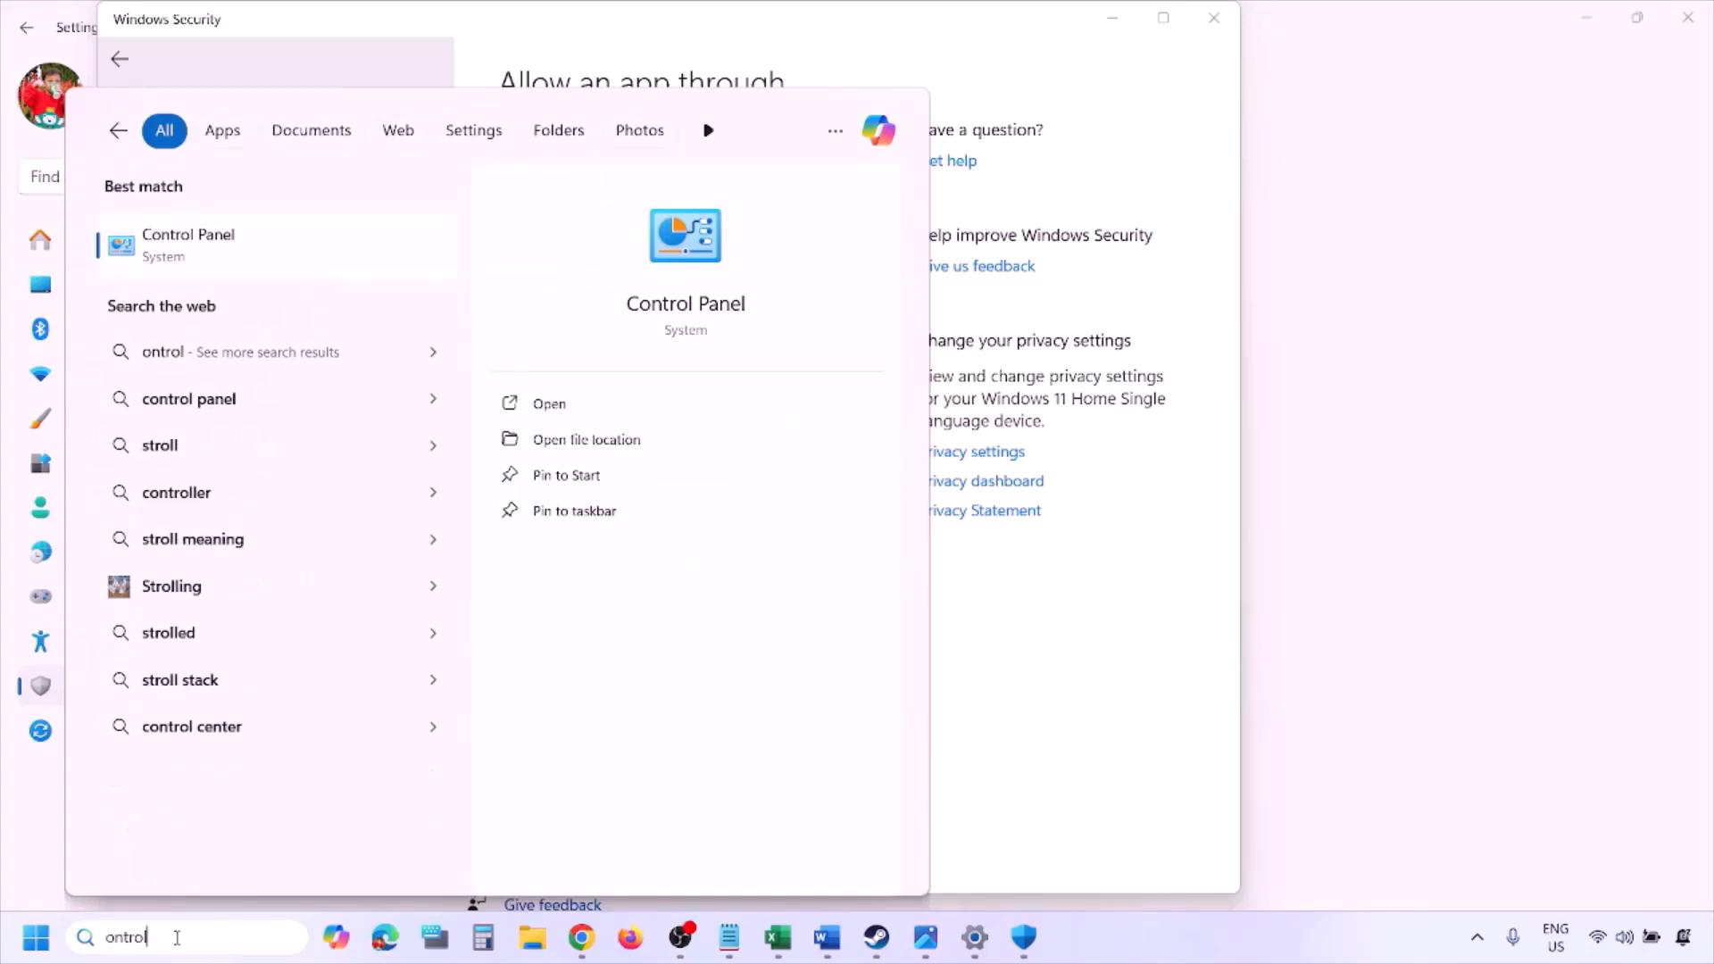
key("Return")
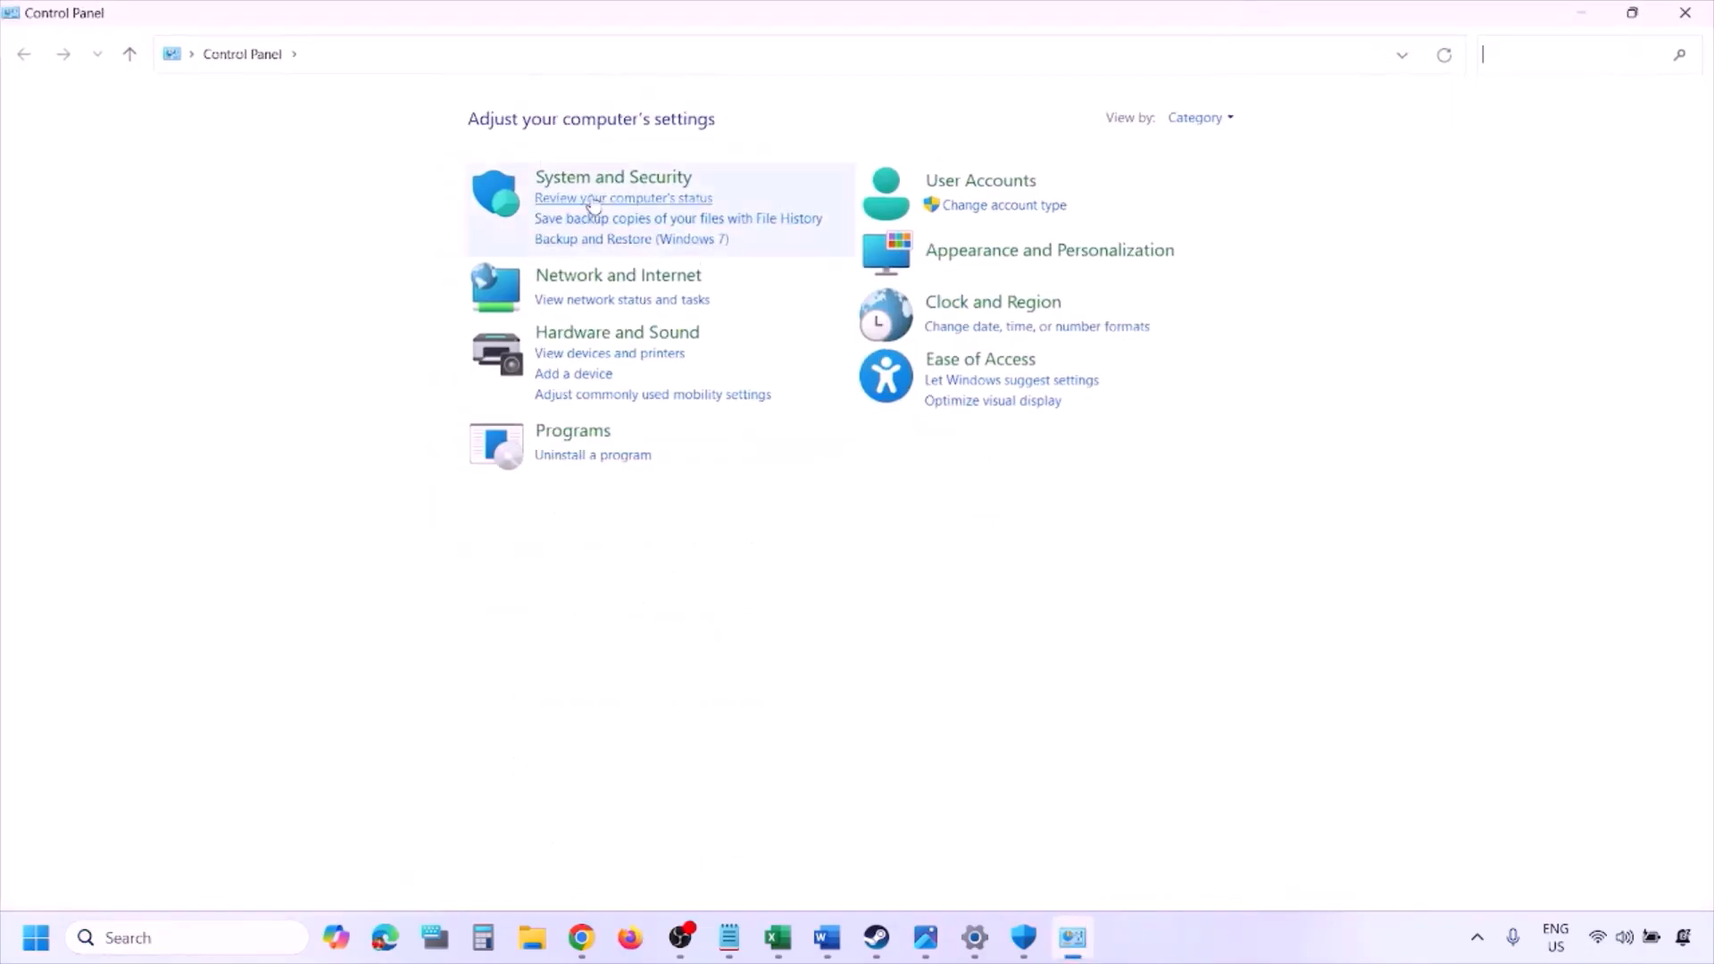
left_click(590, 181)
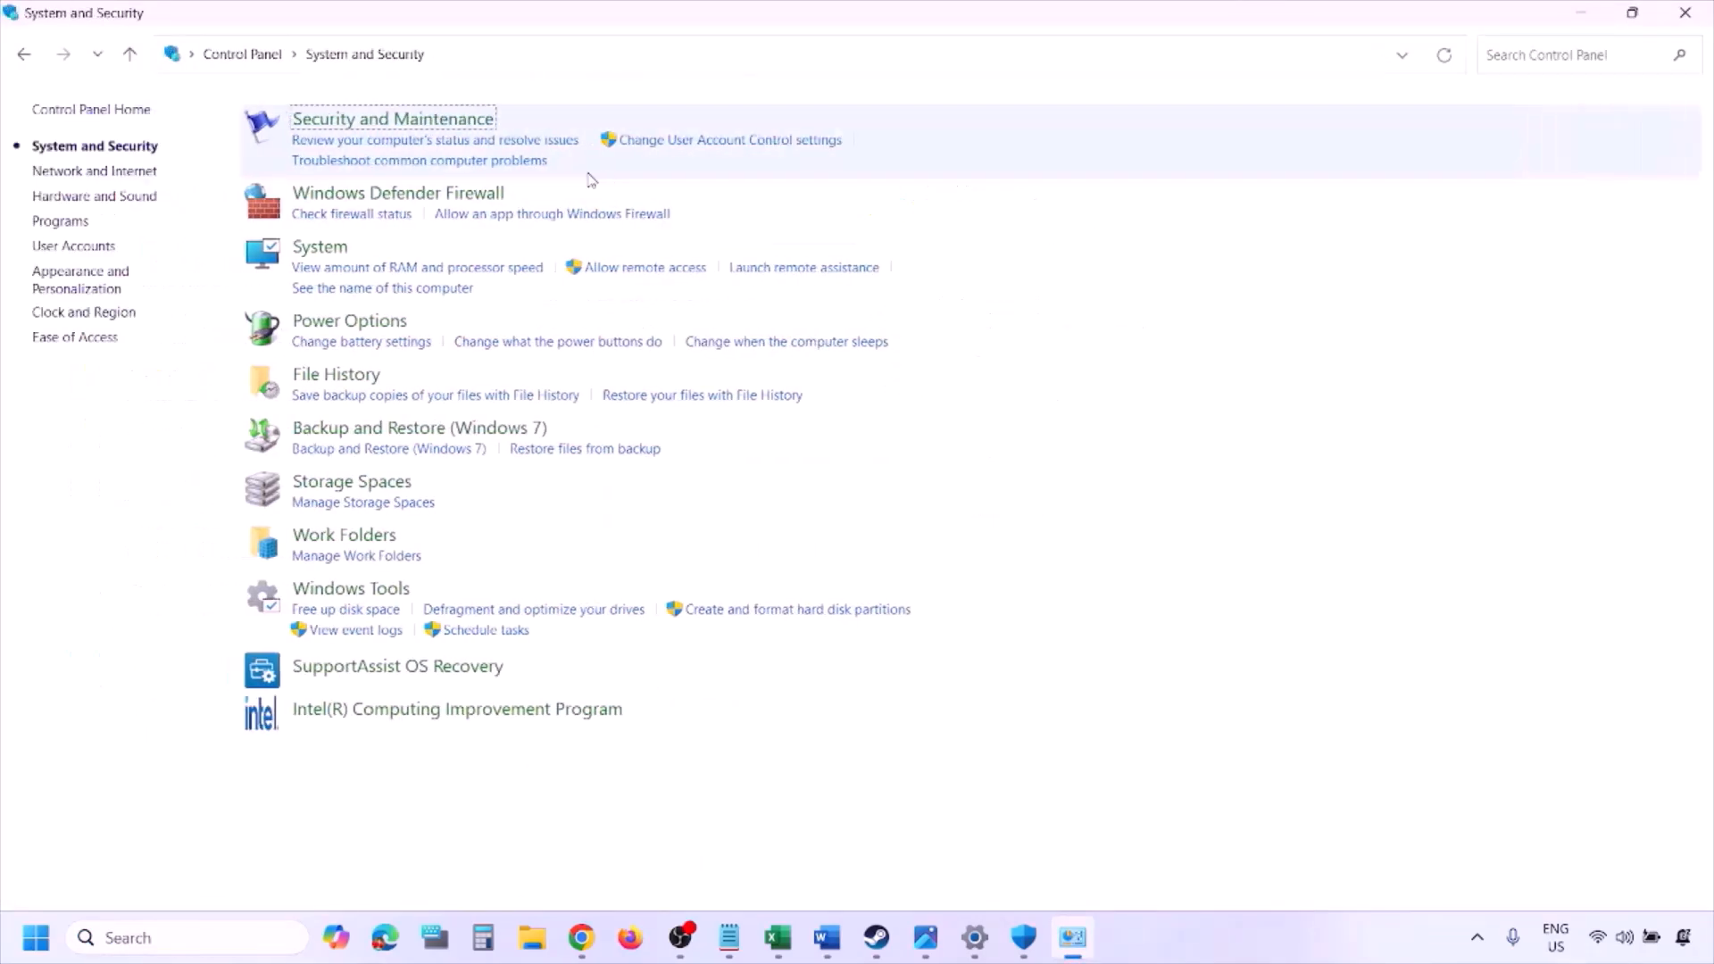
left_click(461, 193)
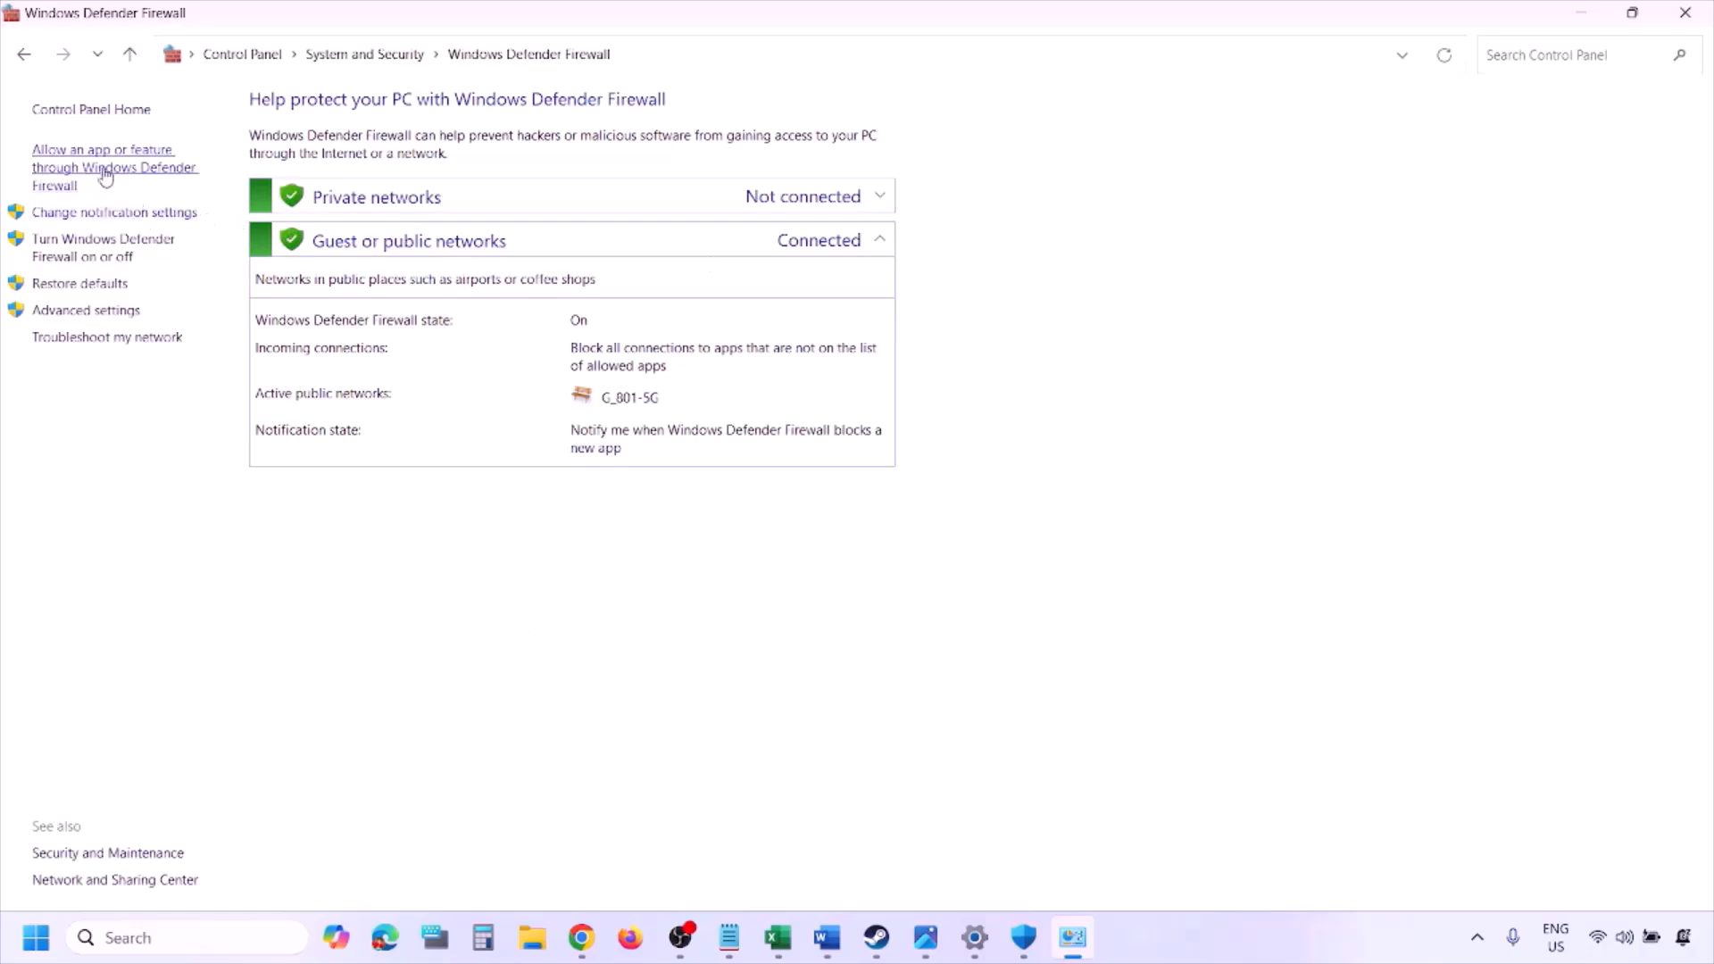
left_click(117, 166)
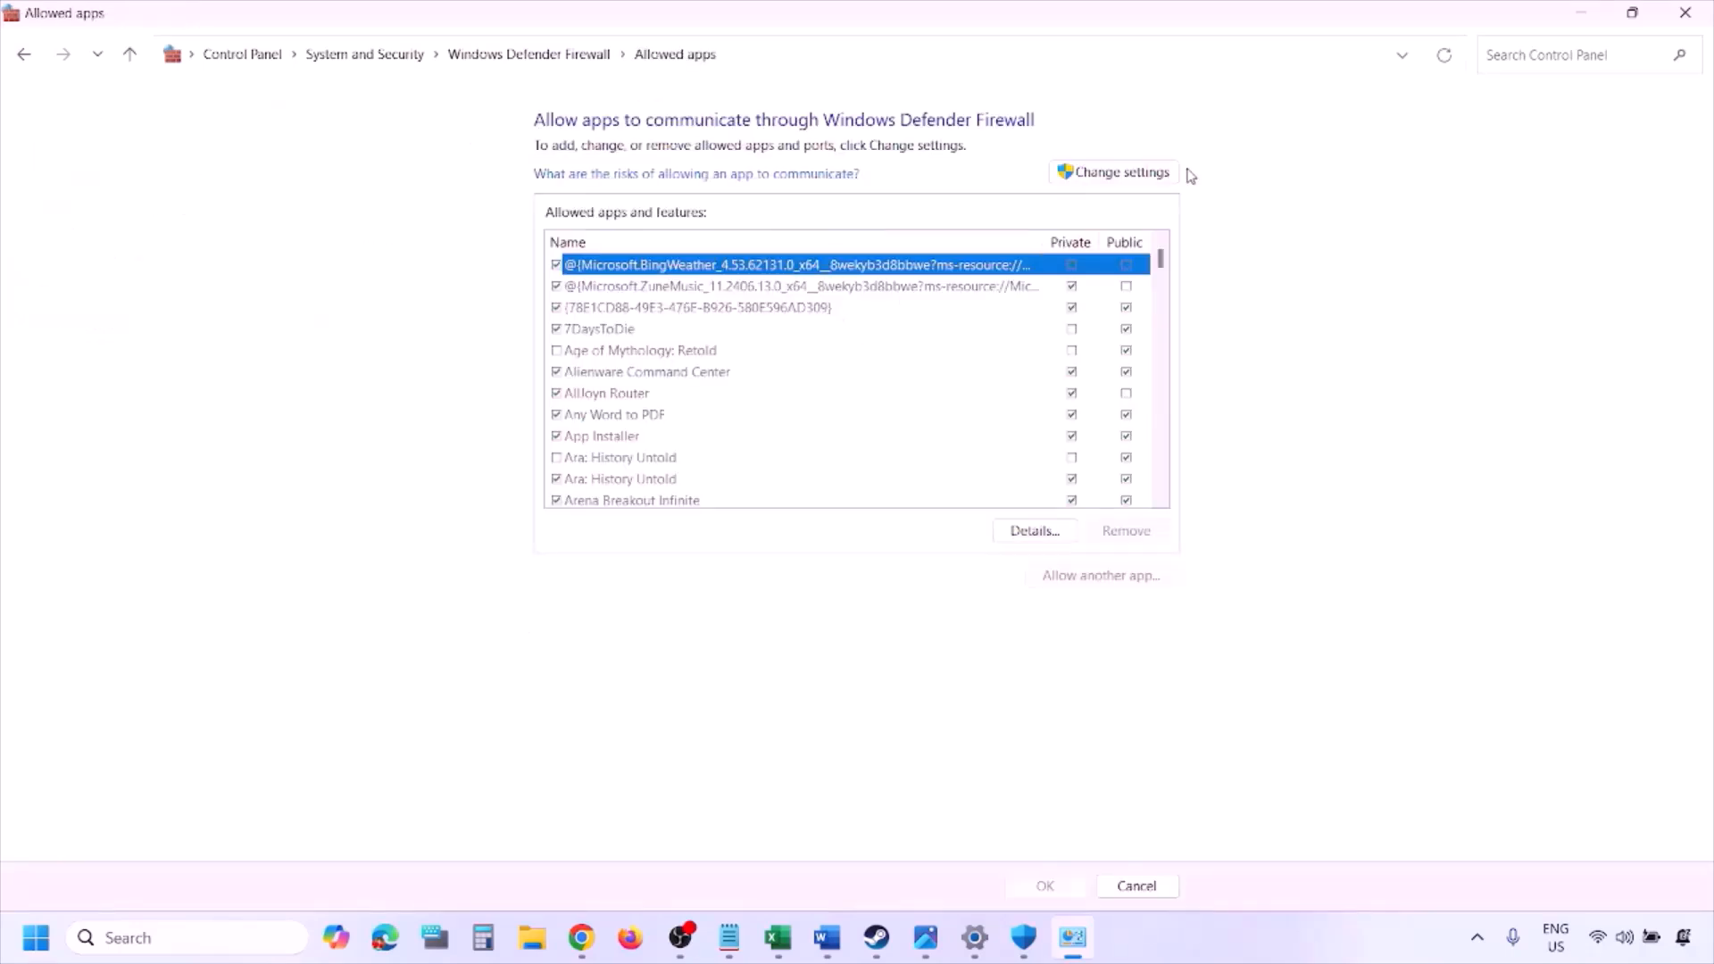
Unlock the firewall's allowed apps settings, try browsing This PC for another app to allow, and cancel adding it.
left_click(1152, 172)
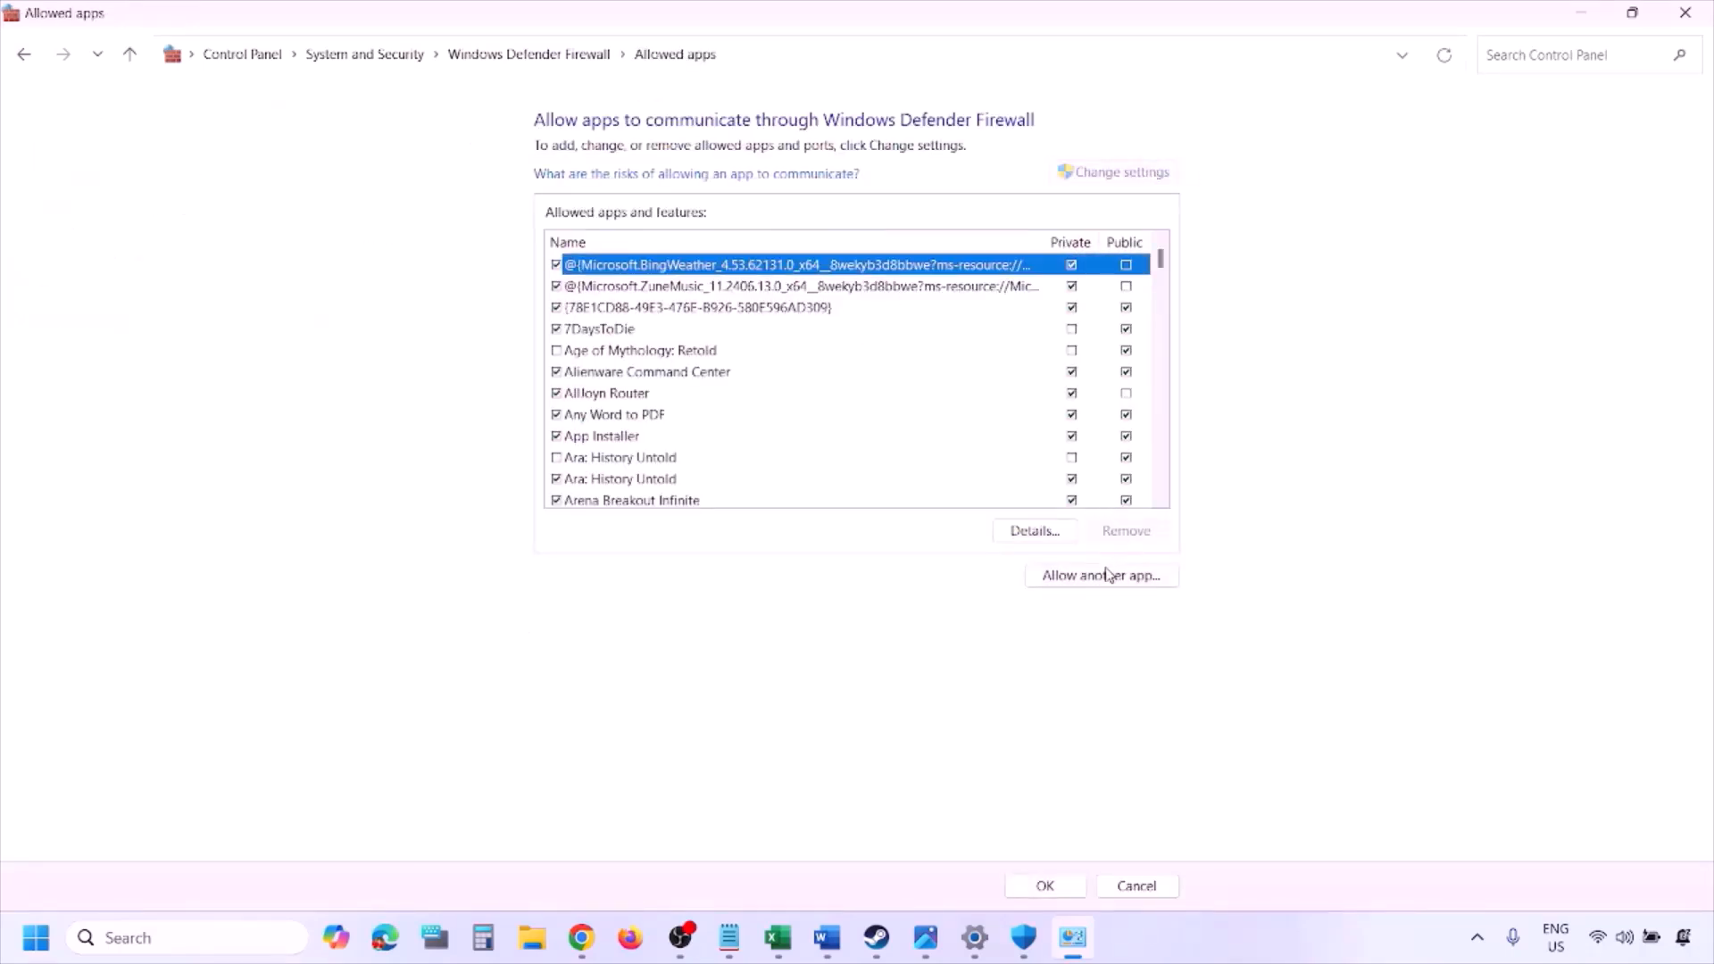
left_click(1102, 578)
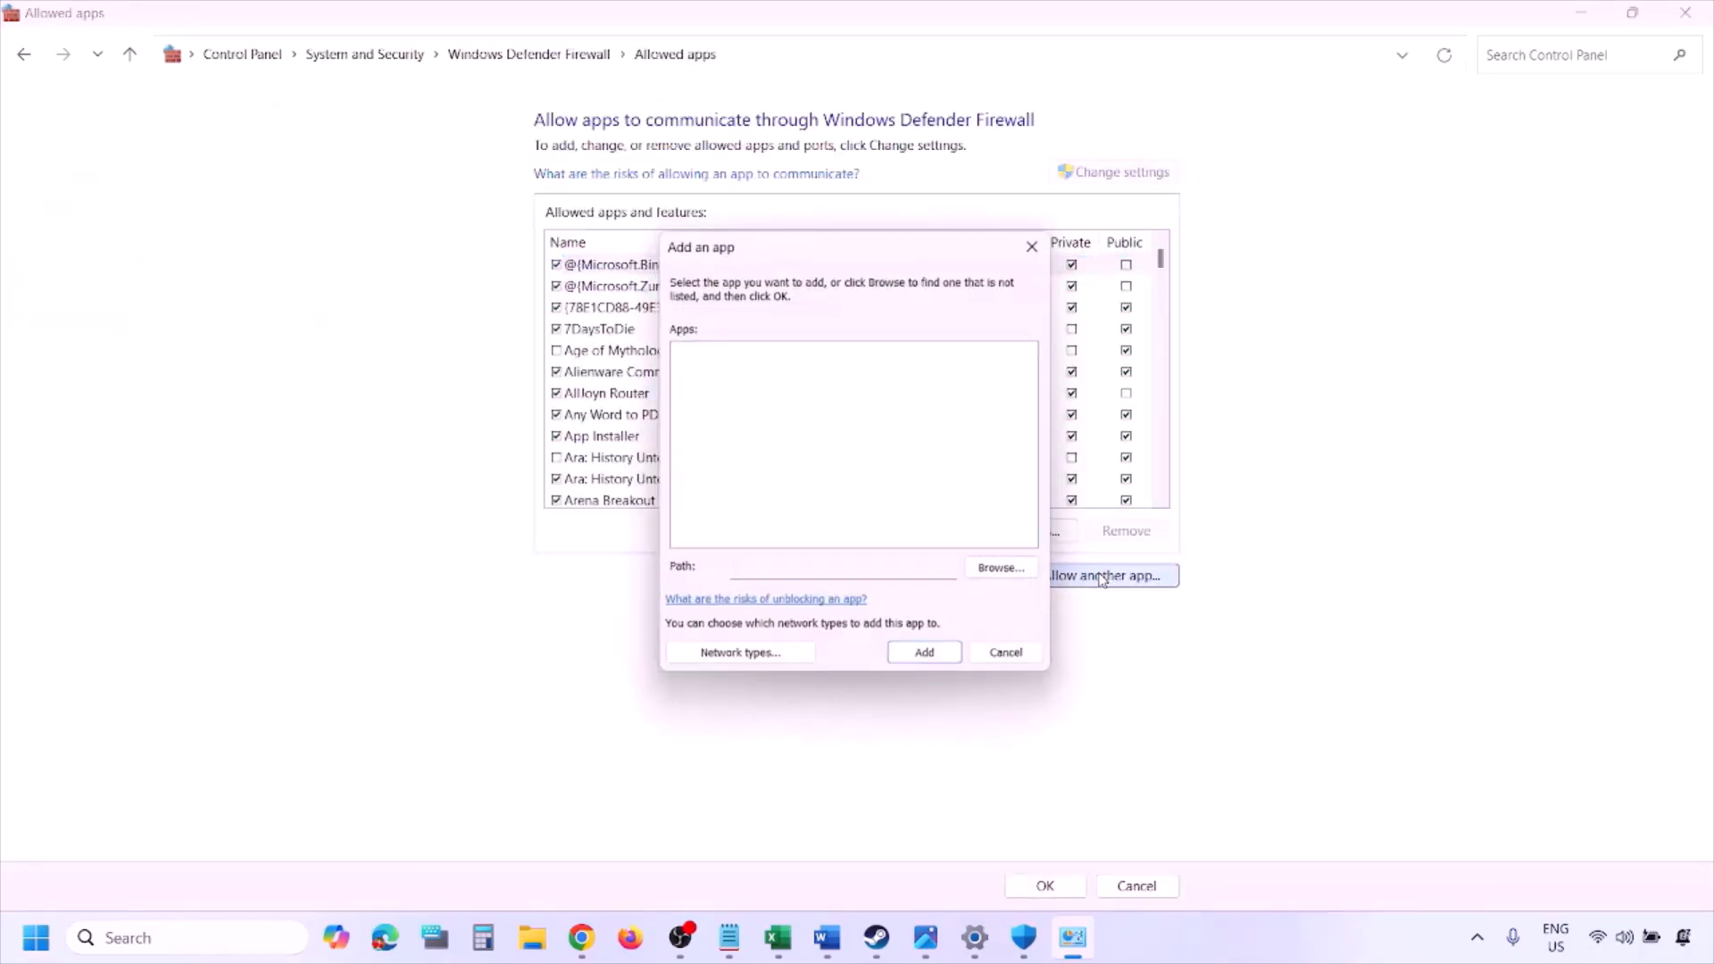
left_click(1009, 573)
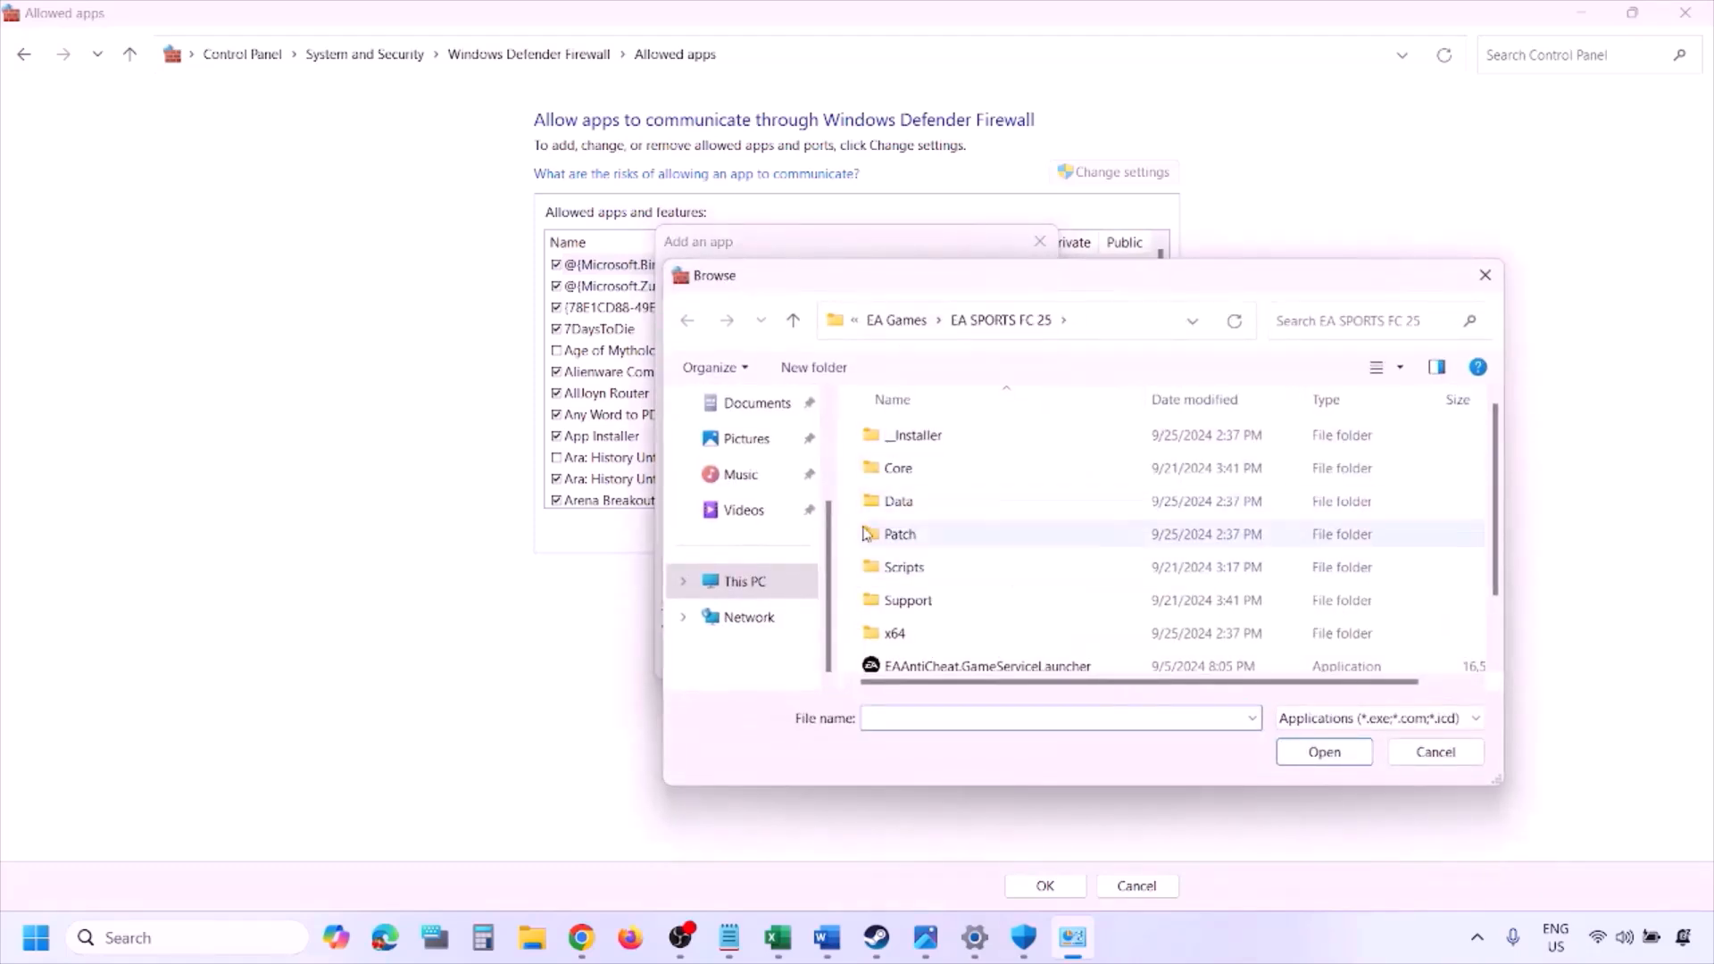
left_click(785, 589)
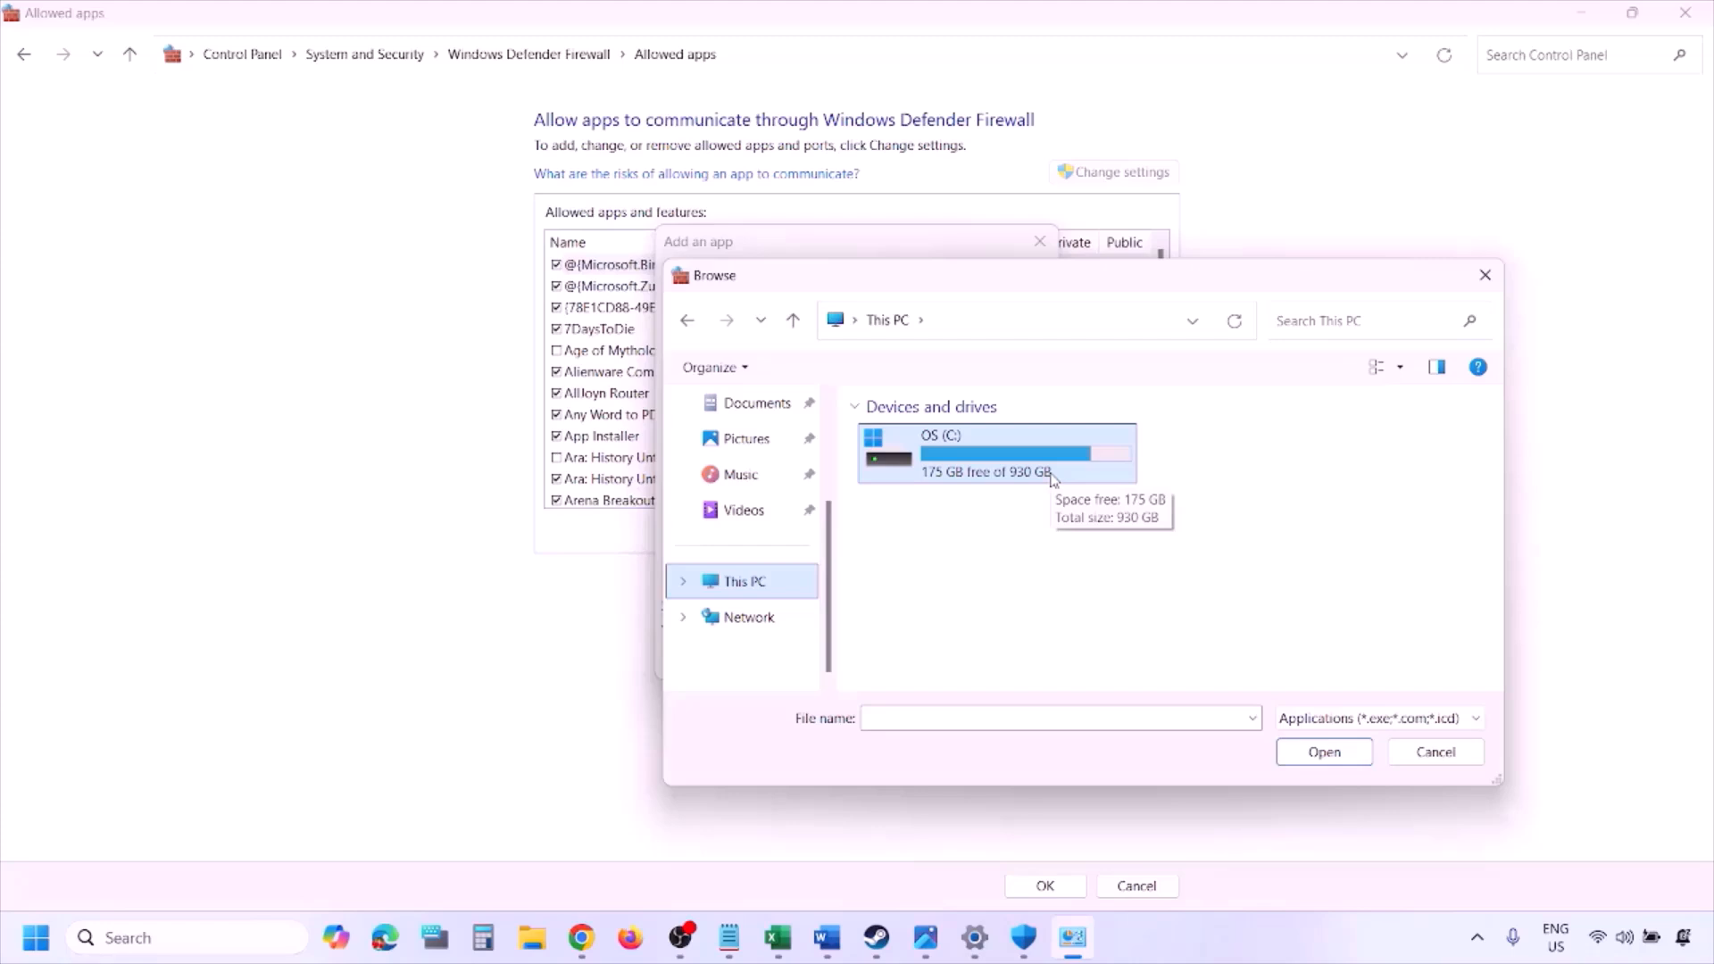
left_click(1414, 763)
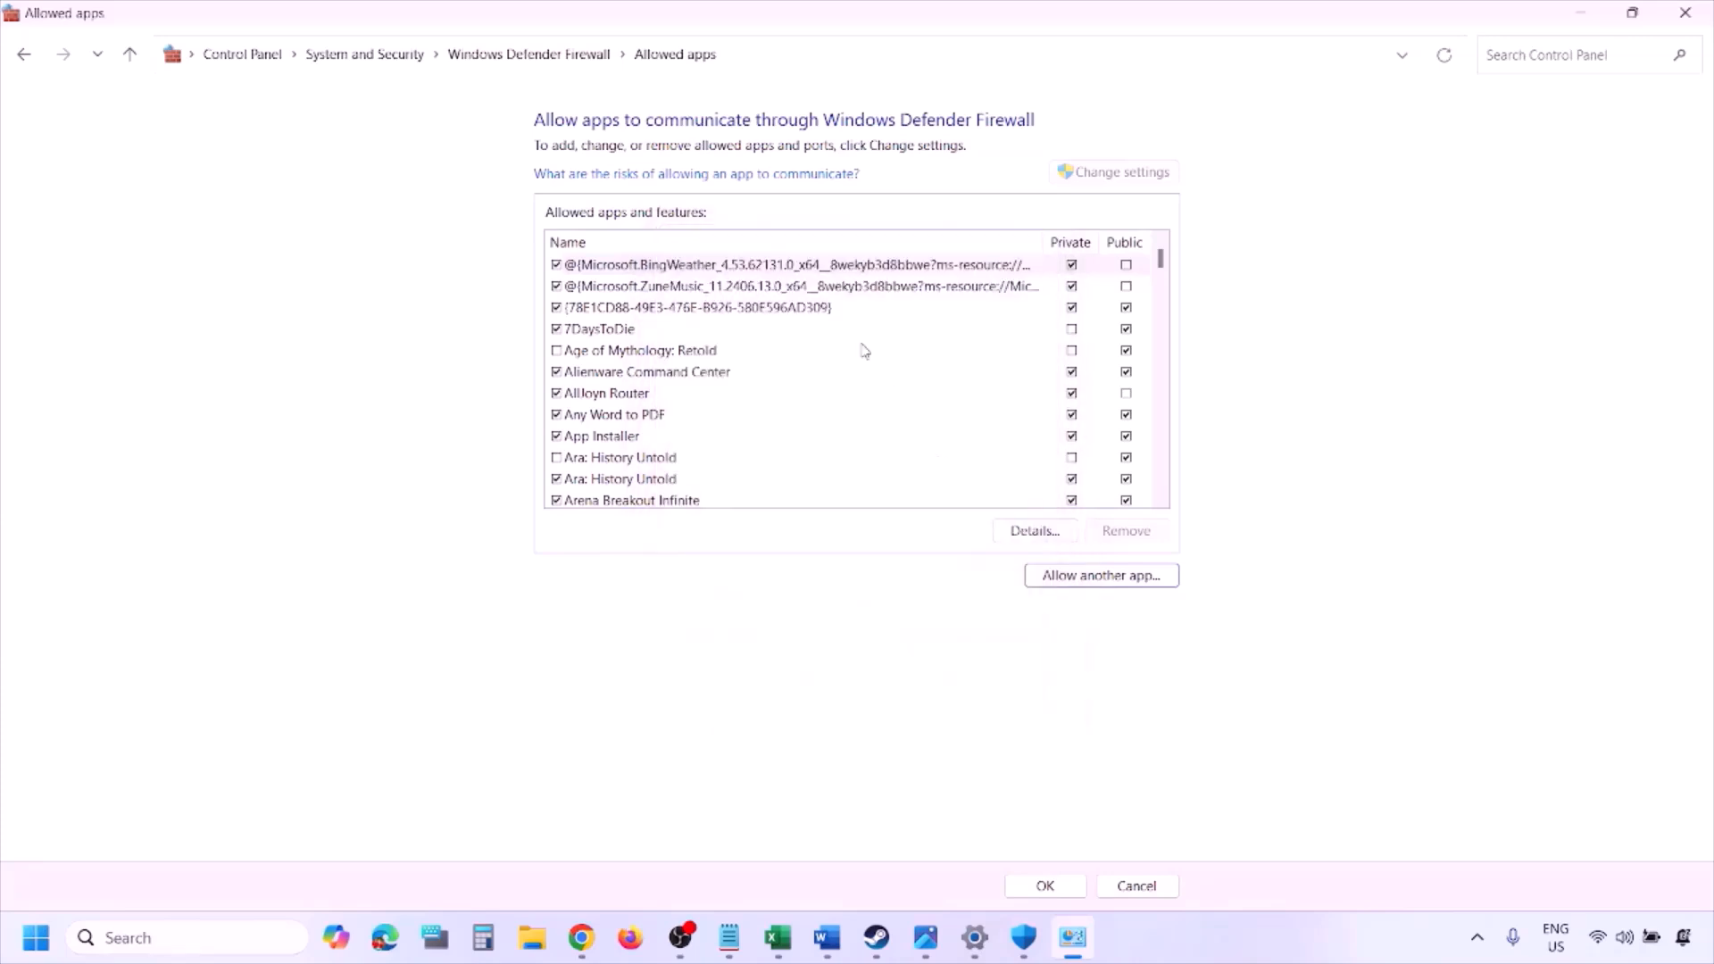
left_click(999, 662)
Close the Allowed apps window and show Step 5 about a clean graphics driver installation in the Word document.
left_click(1698, 12)
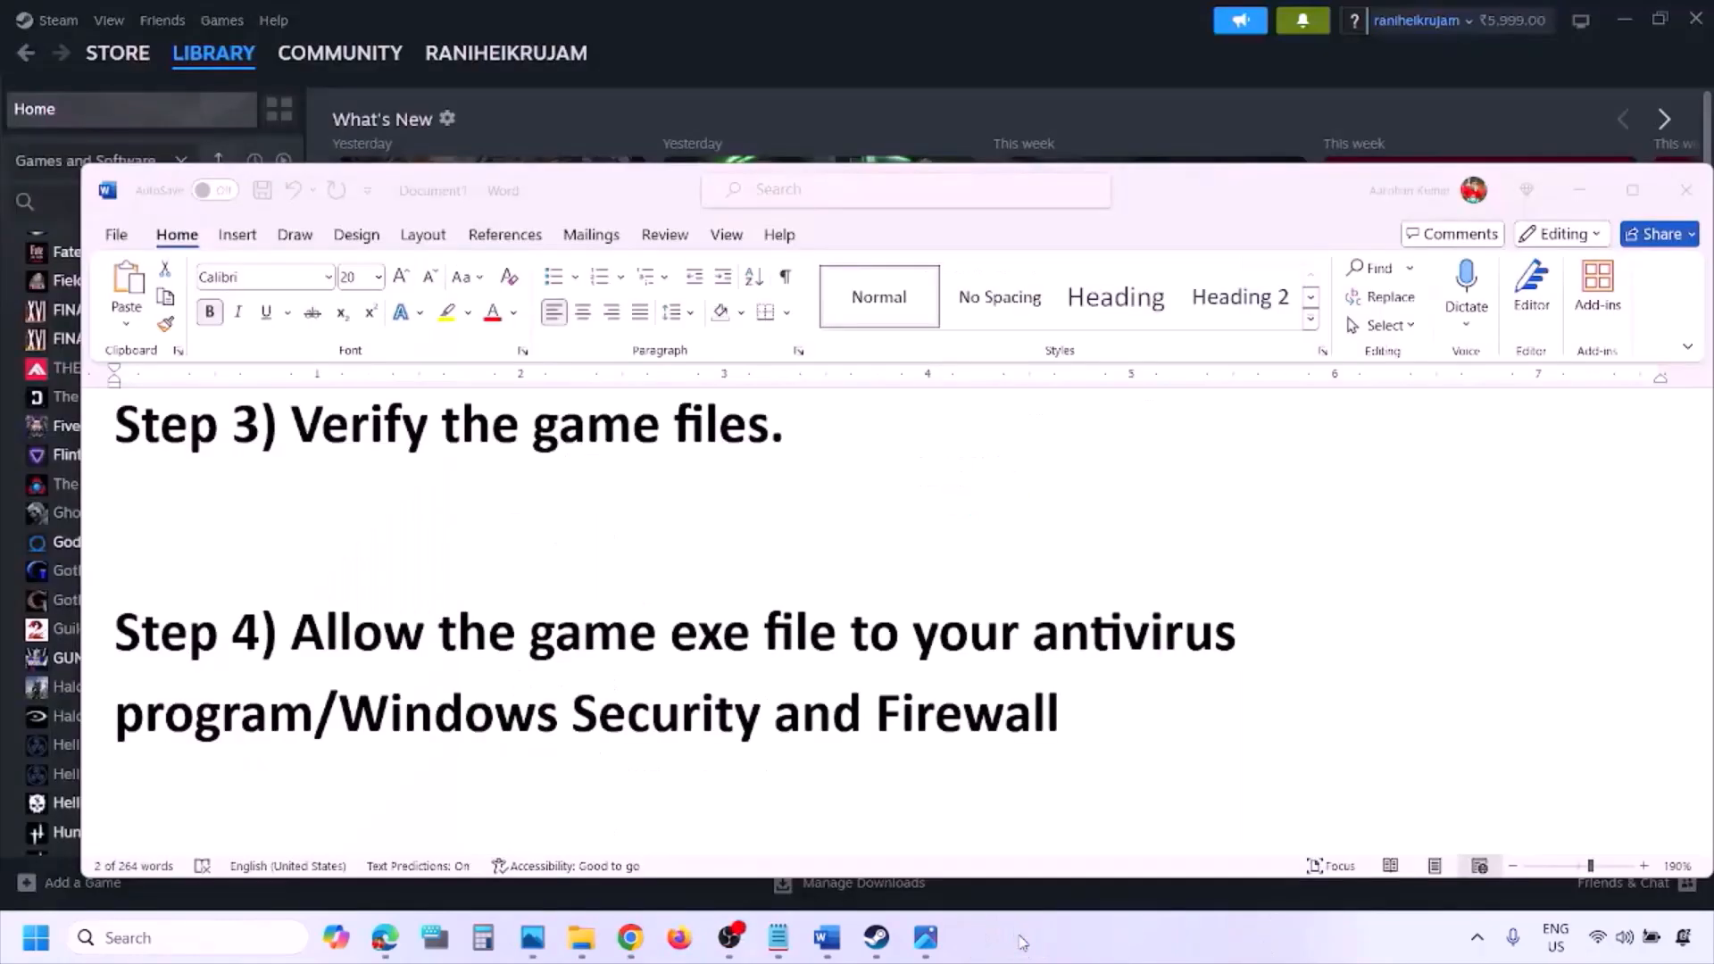
scroll(616, 625, "down", 3)
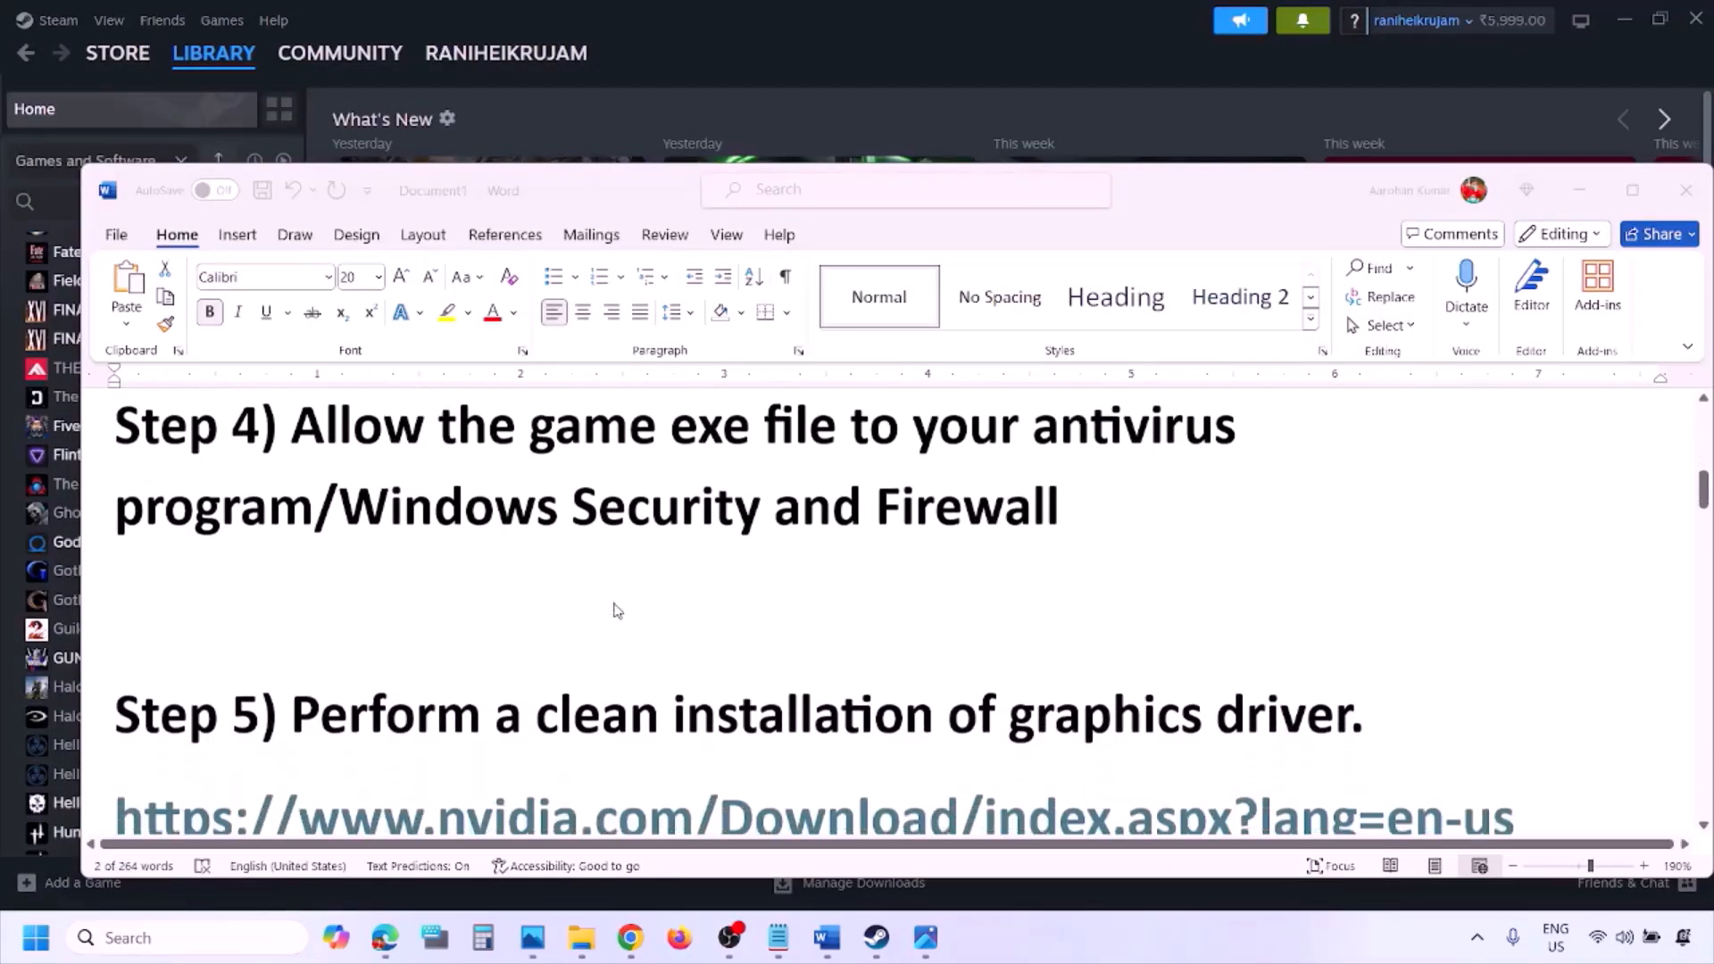
Show Step 5 in the Word document and highlight the NVIDIA and AMD driver download links.
scroll(560, 641, "down", 2)
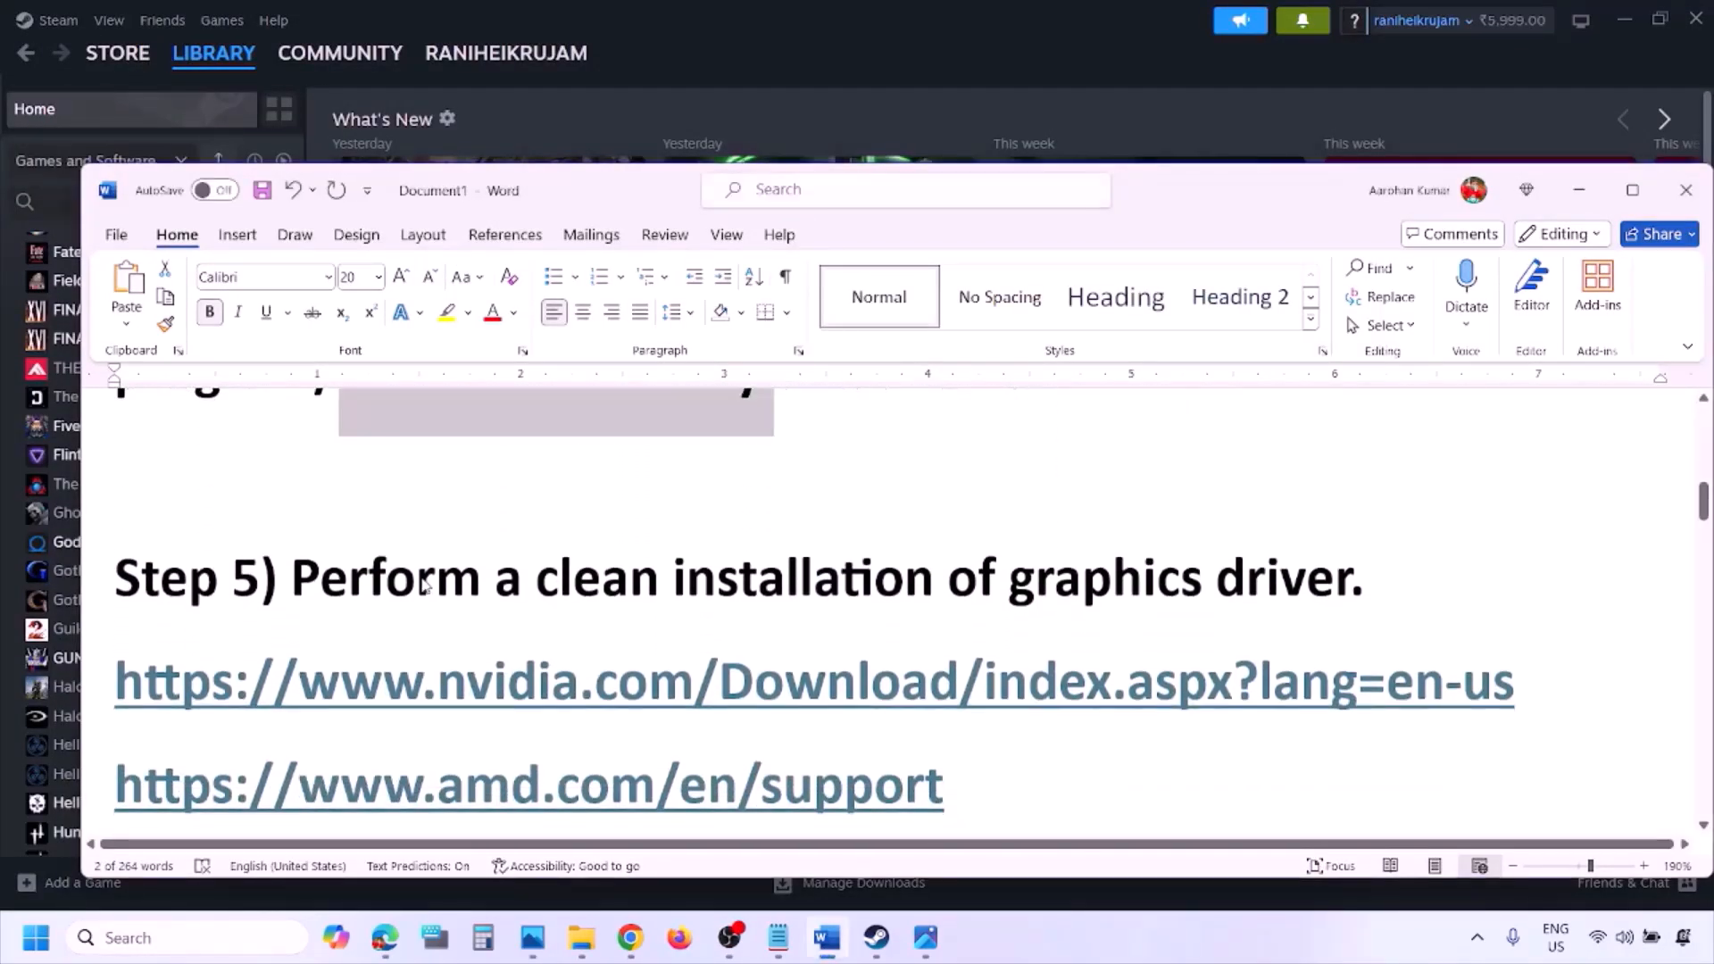
double_click(424, 585)
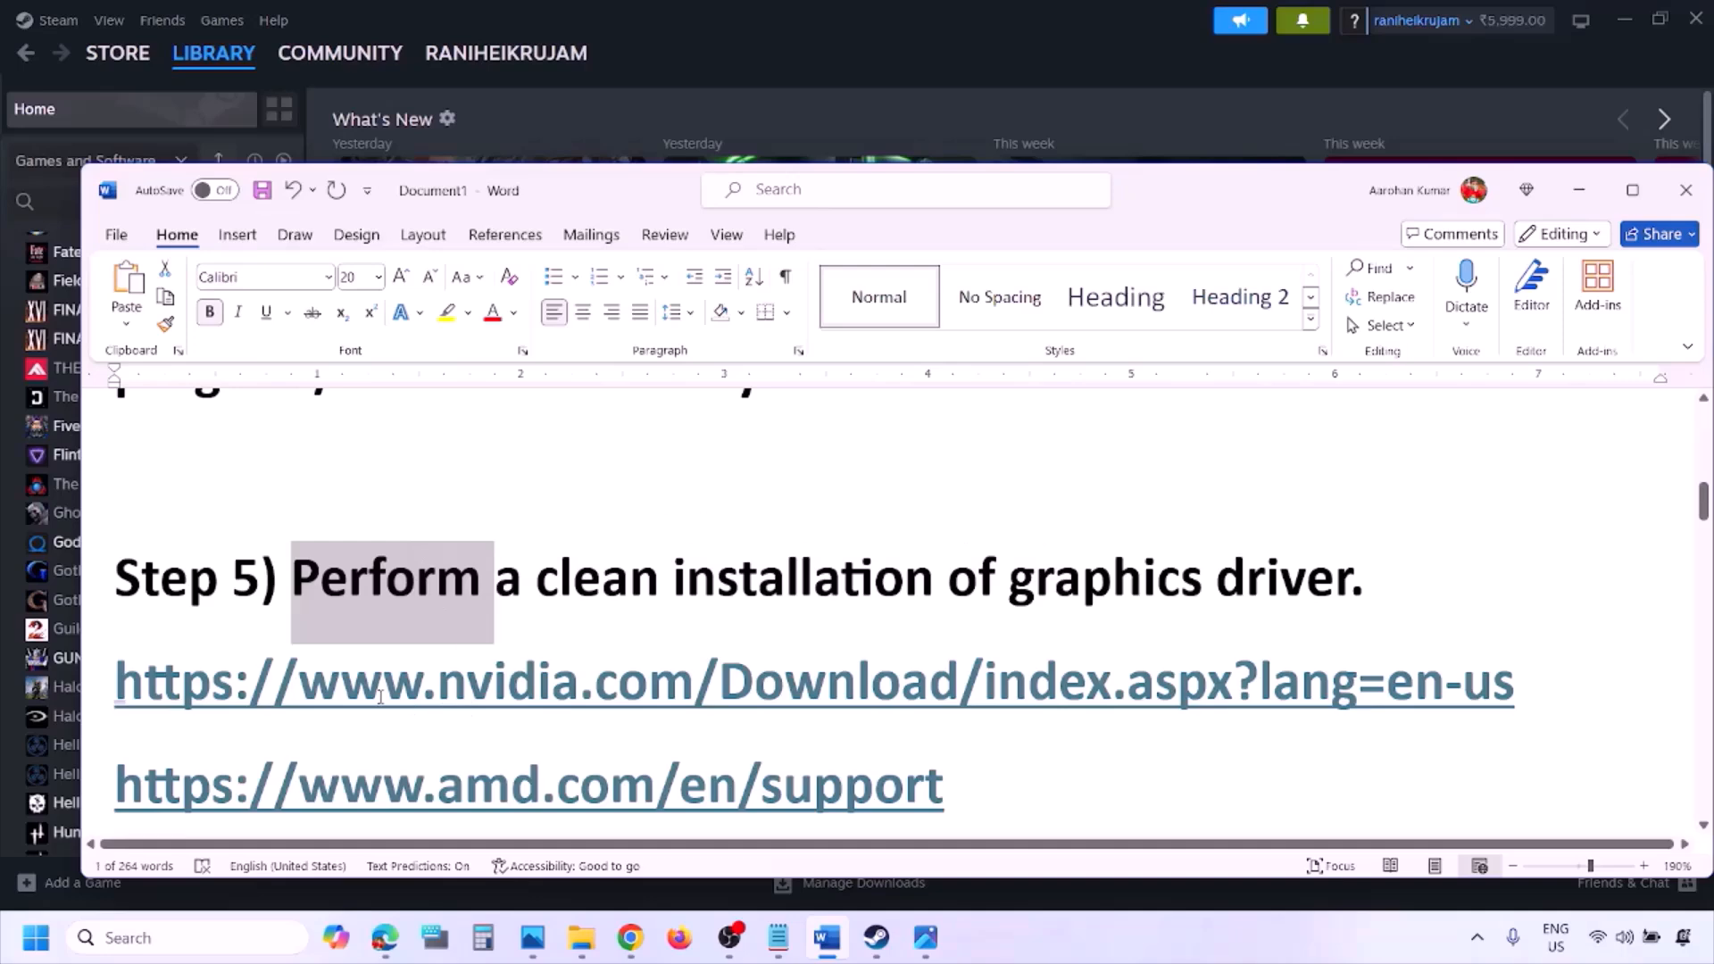
left_click_drag(382, 696, 616, 704)
scroll(614, 703, "down", 1)
left_click_drag(384, 727, 827, 757)
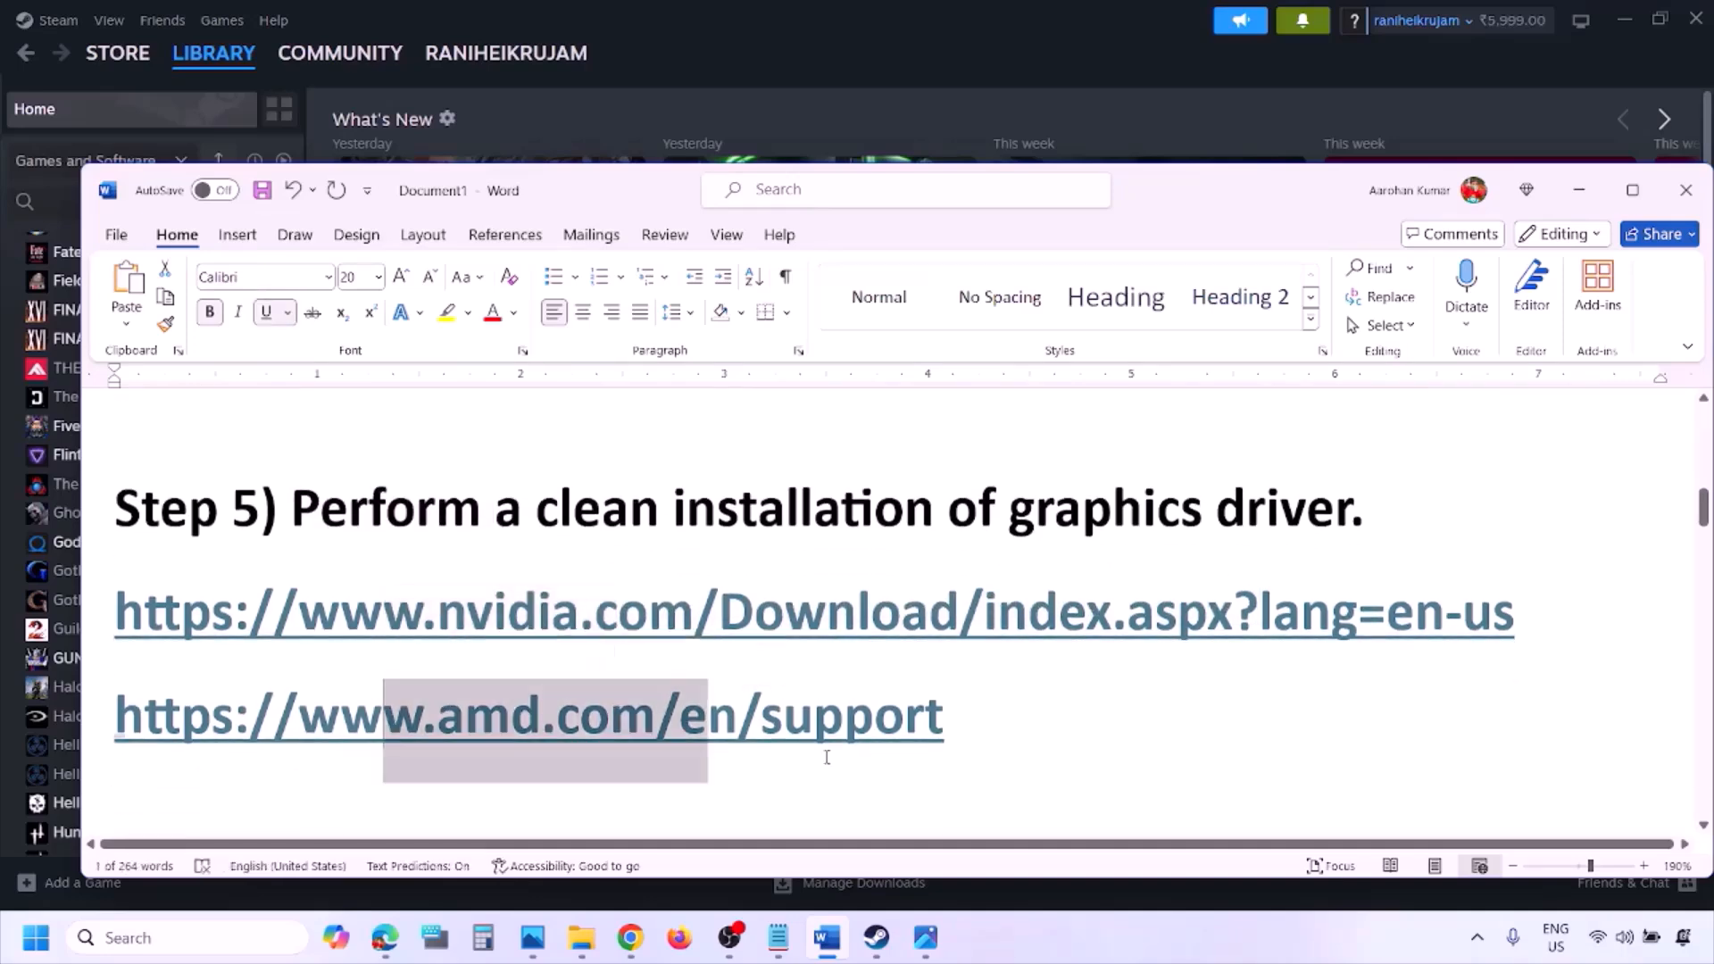
left_click(1126, 923)
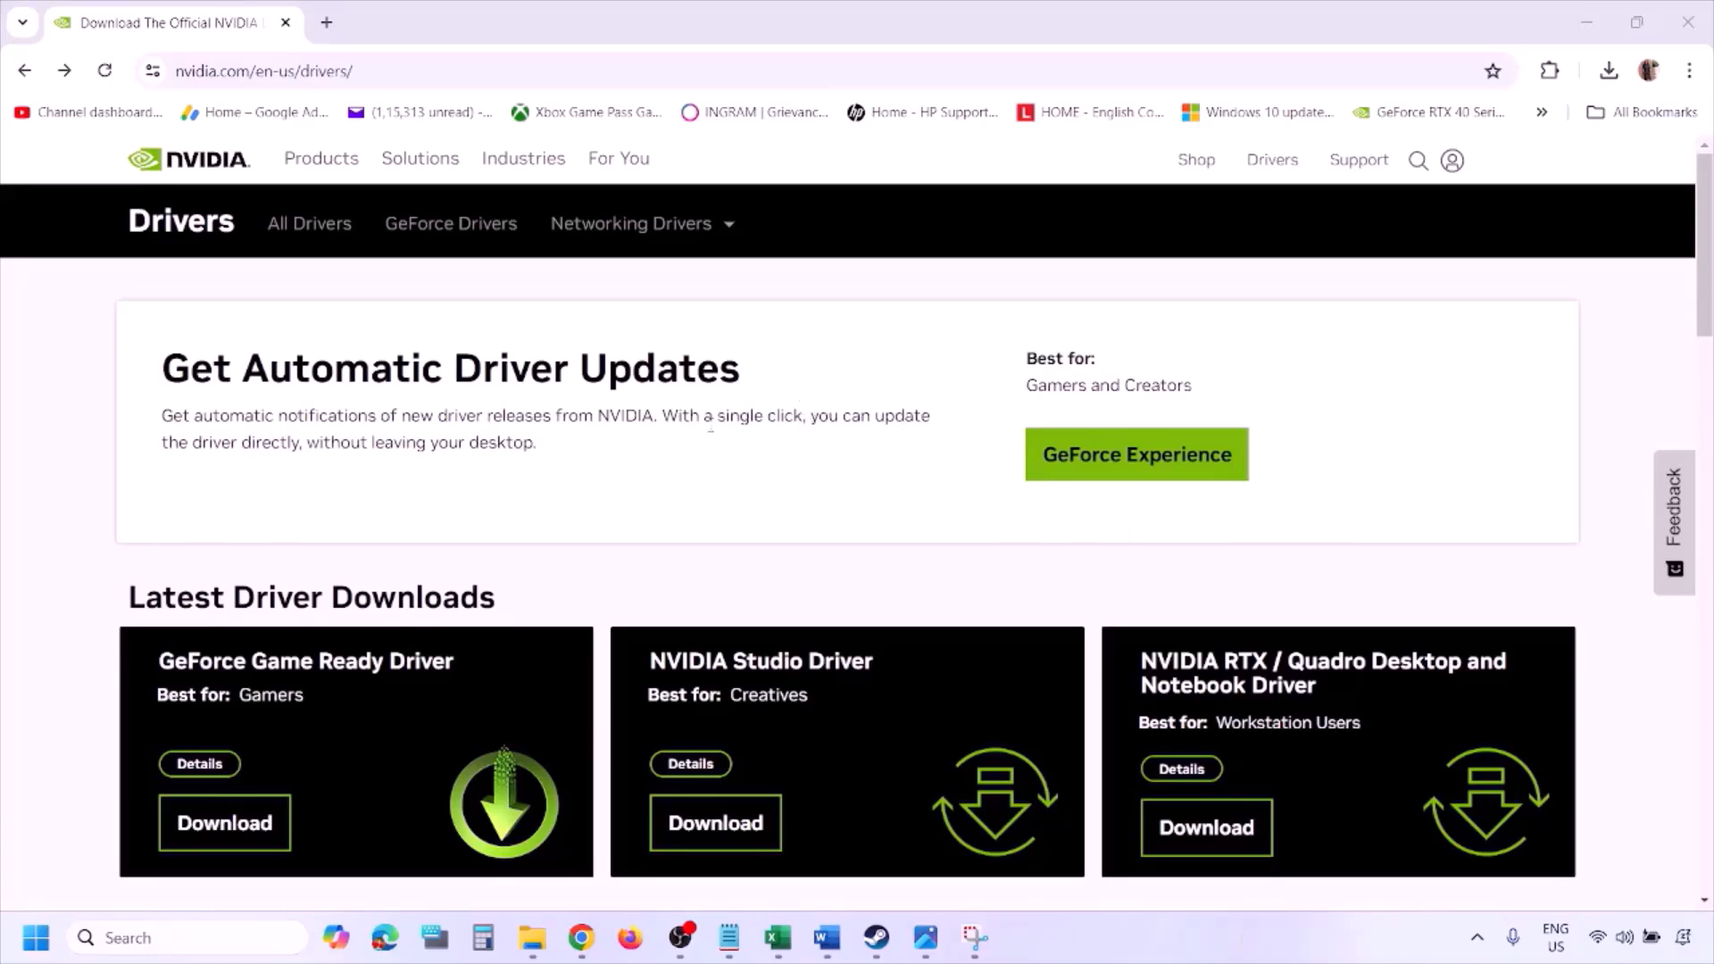
Search the NVIDIA drivers page for the GeForce RTX 3050 Laptop GPU driver, with Windows 11 as the operating system.
scroll(400, 546, "down", 7)
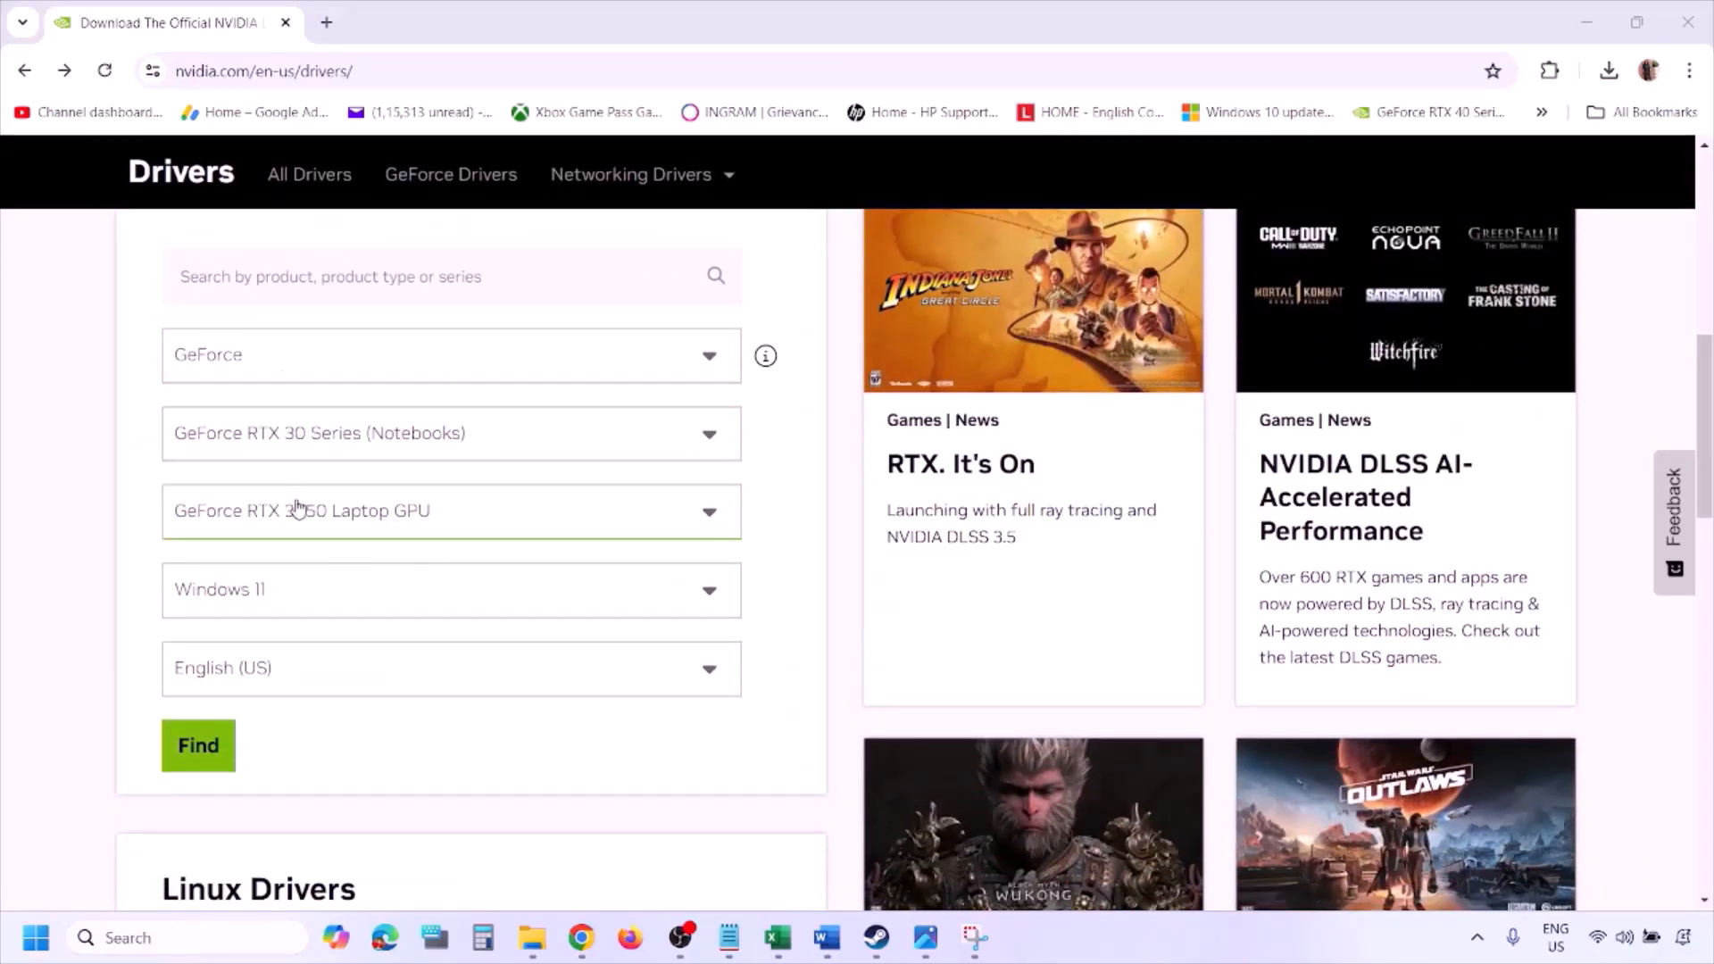
left_click(283, 594)
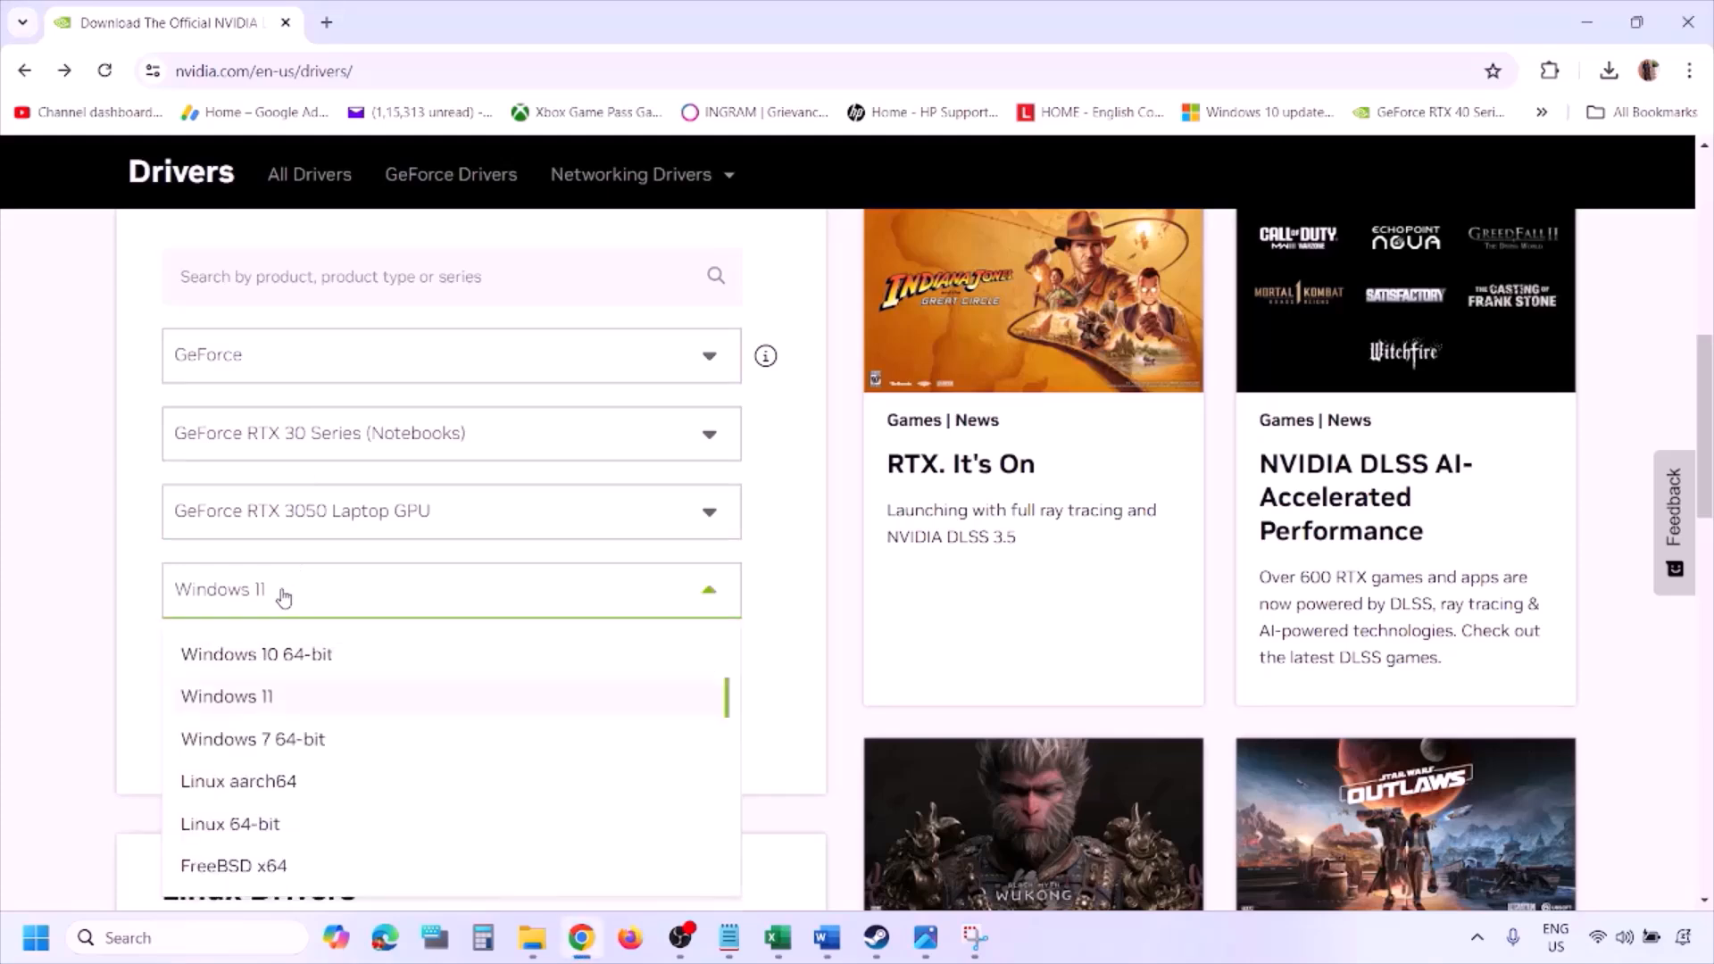
left_click(249, 703)
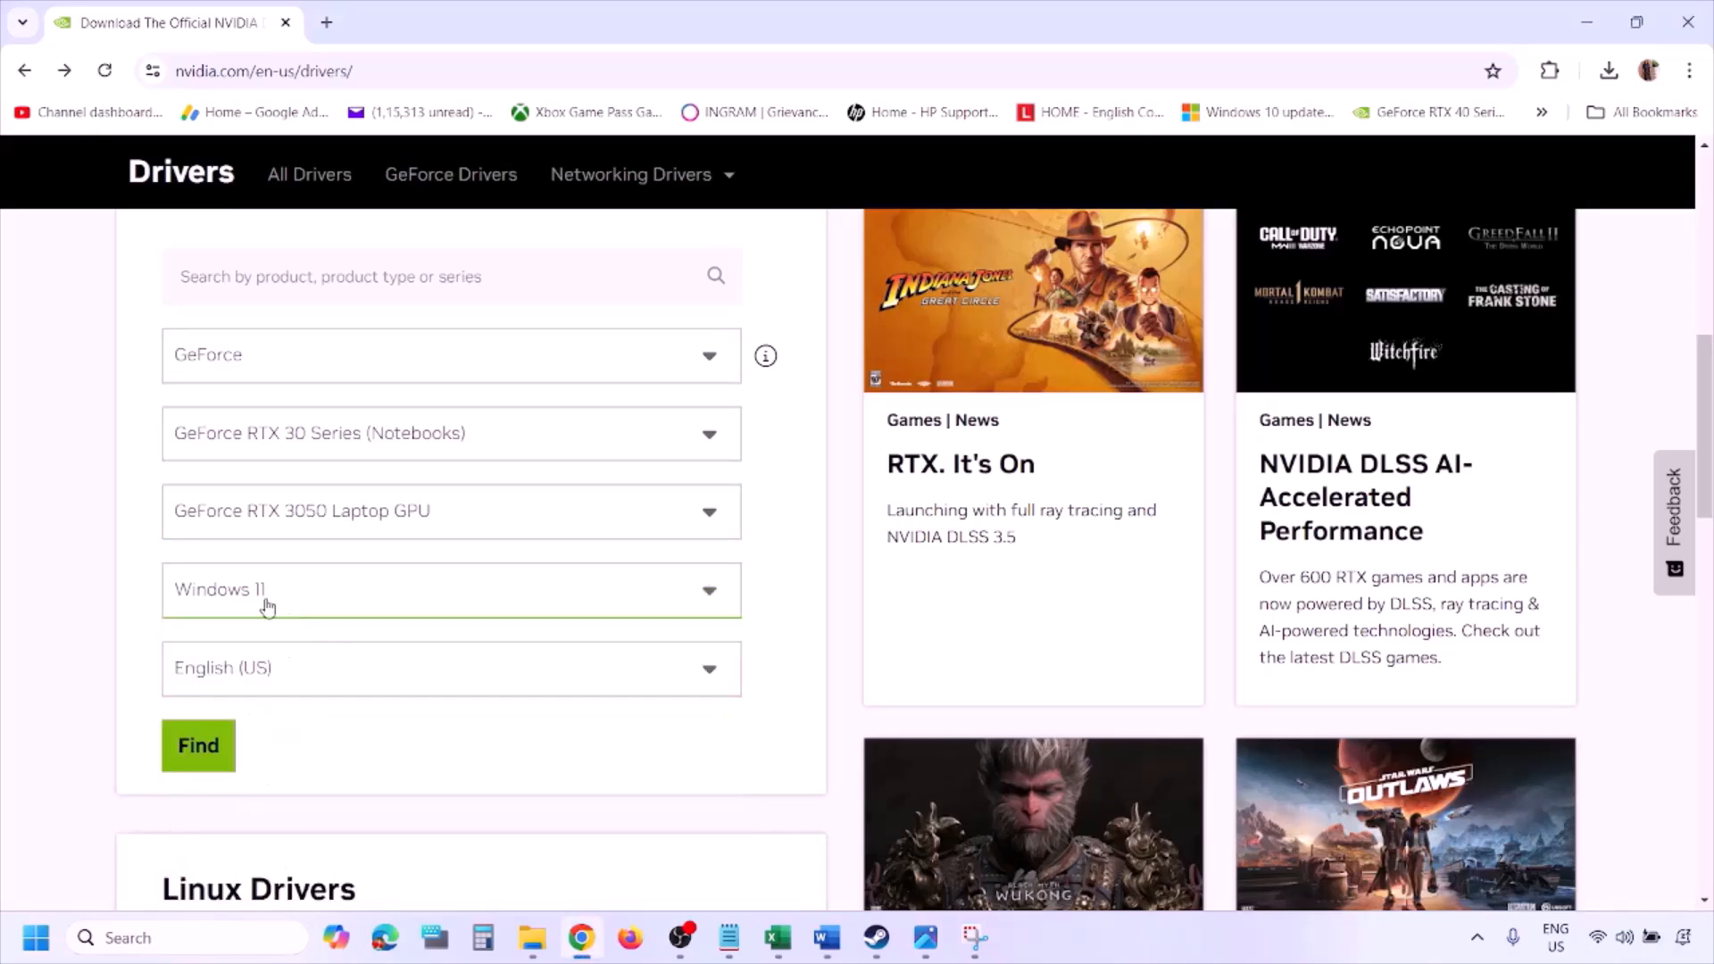
left_click(205, 753)
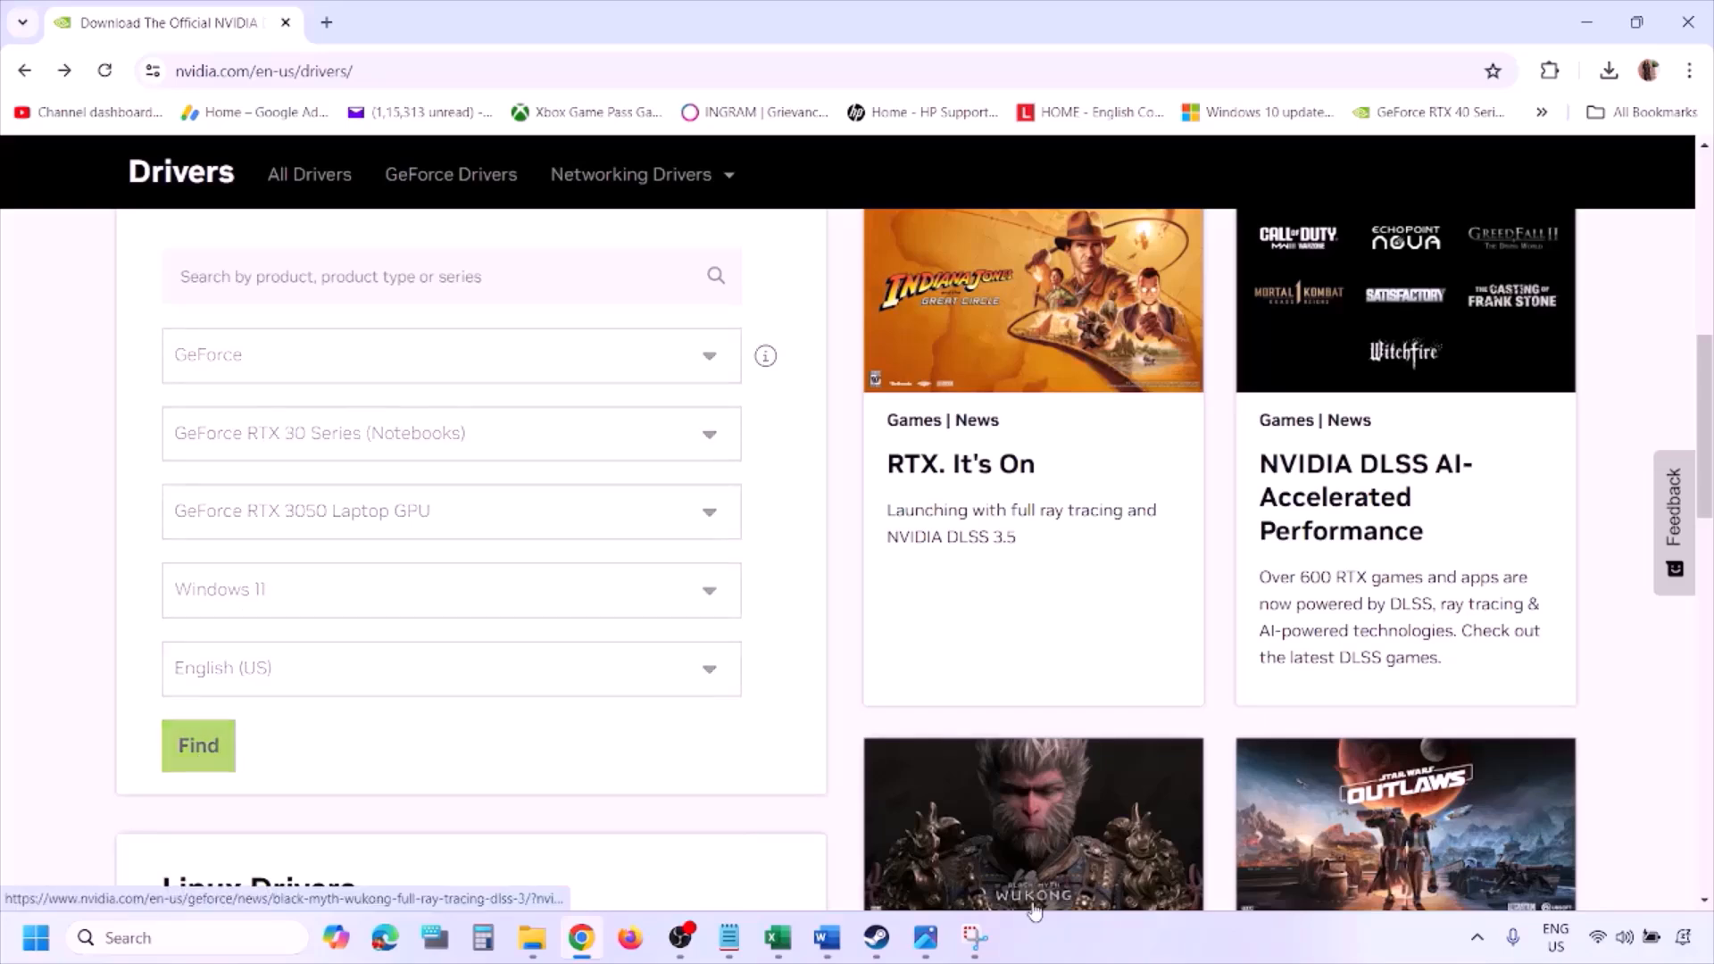
Switch to the Photos app, view the driver download and clean installation screenshots 1.png through 5.png, and bring up the computer's power options.
left_click(929, 949)
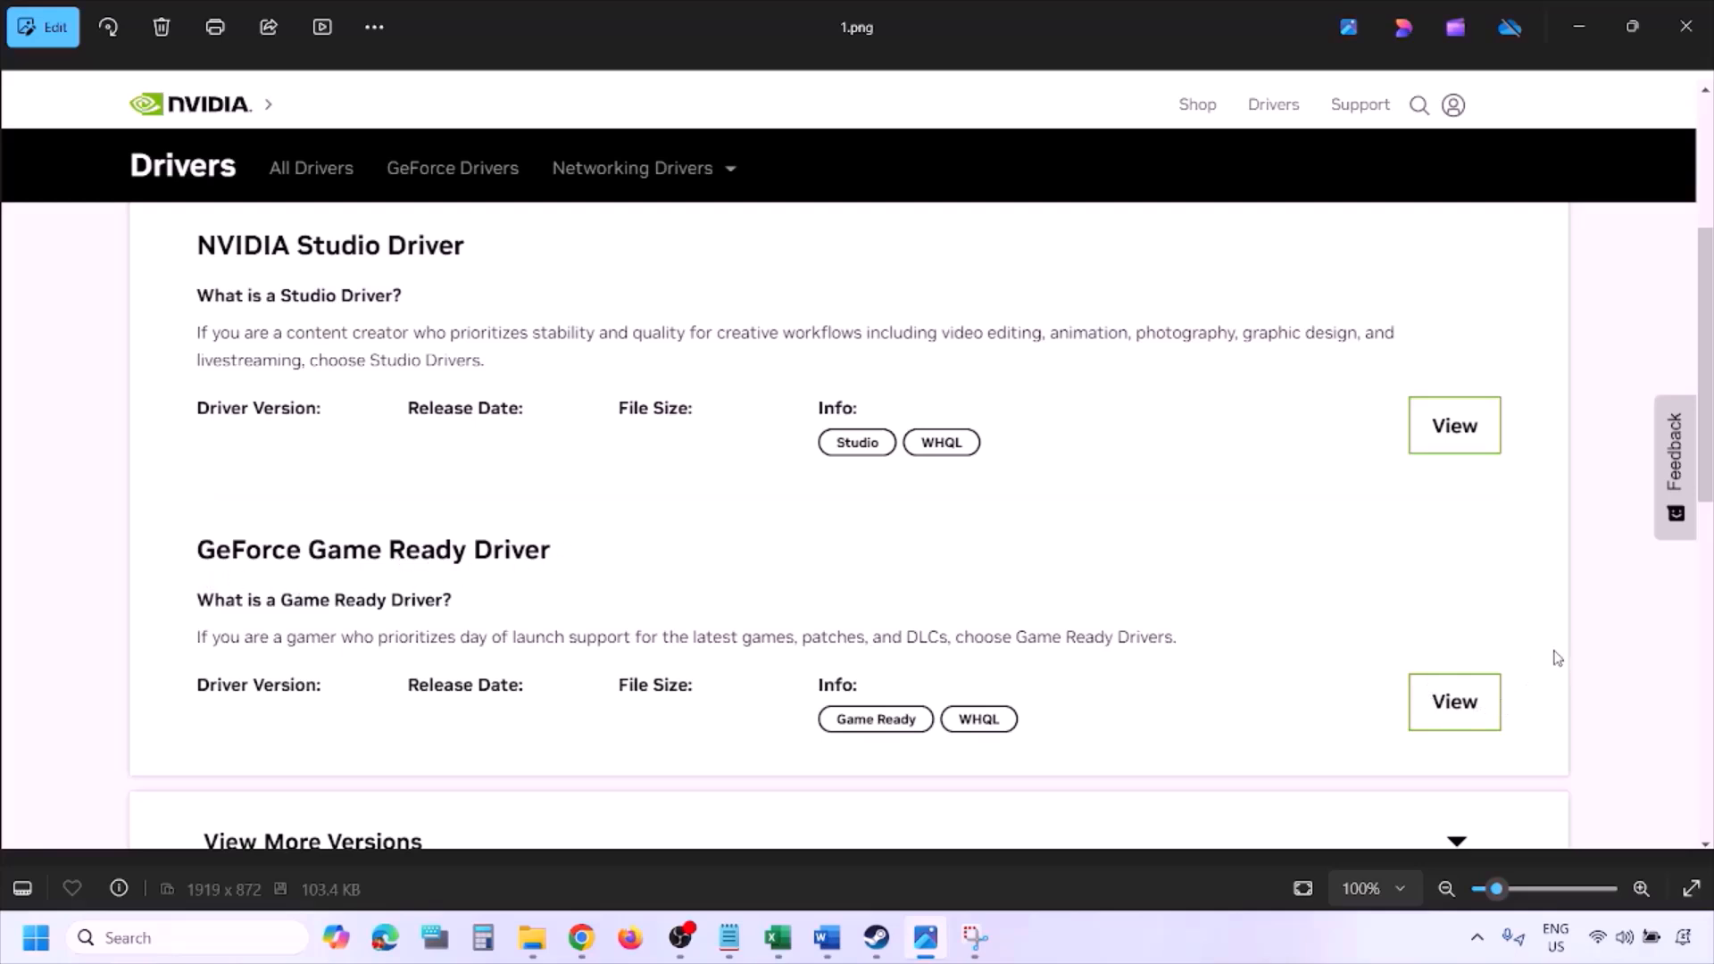
key("Right")
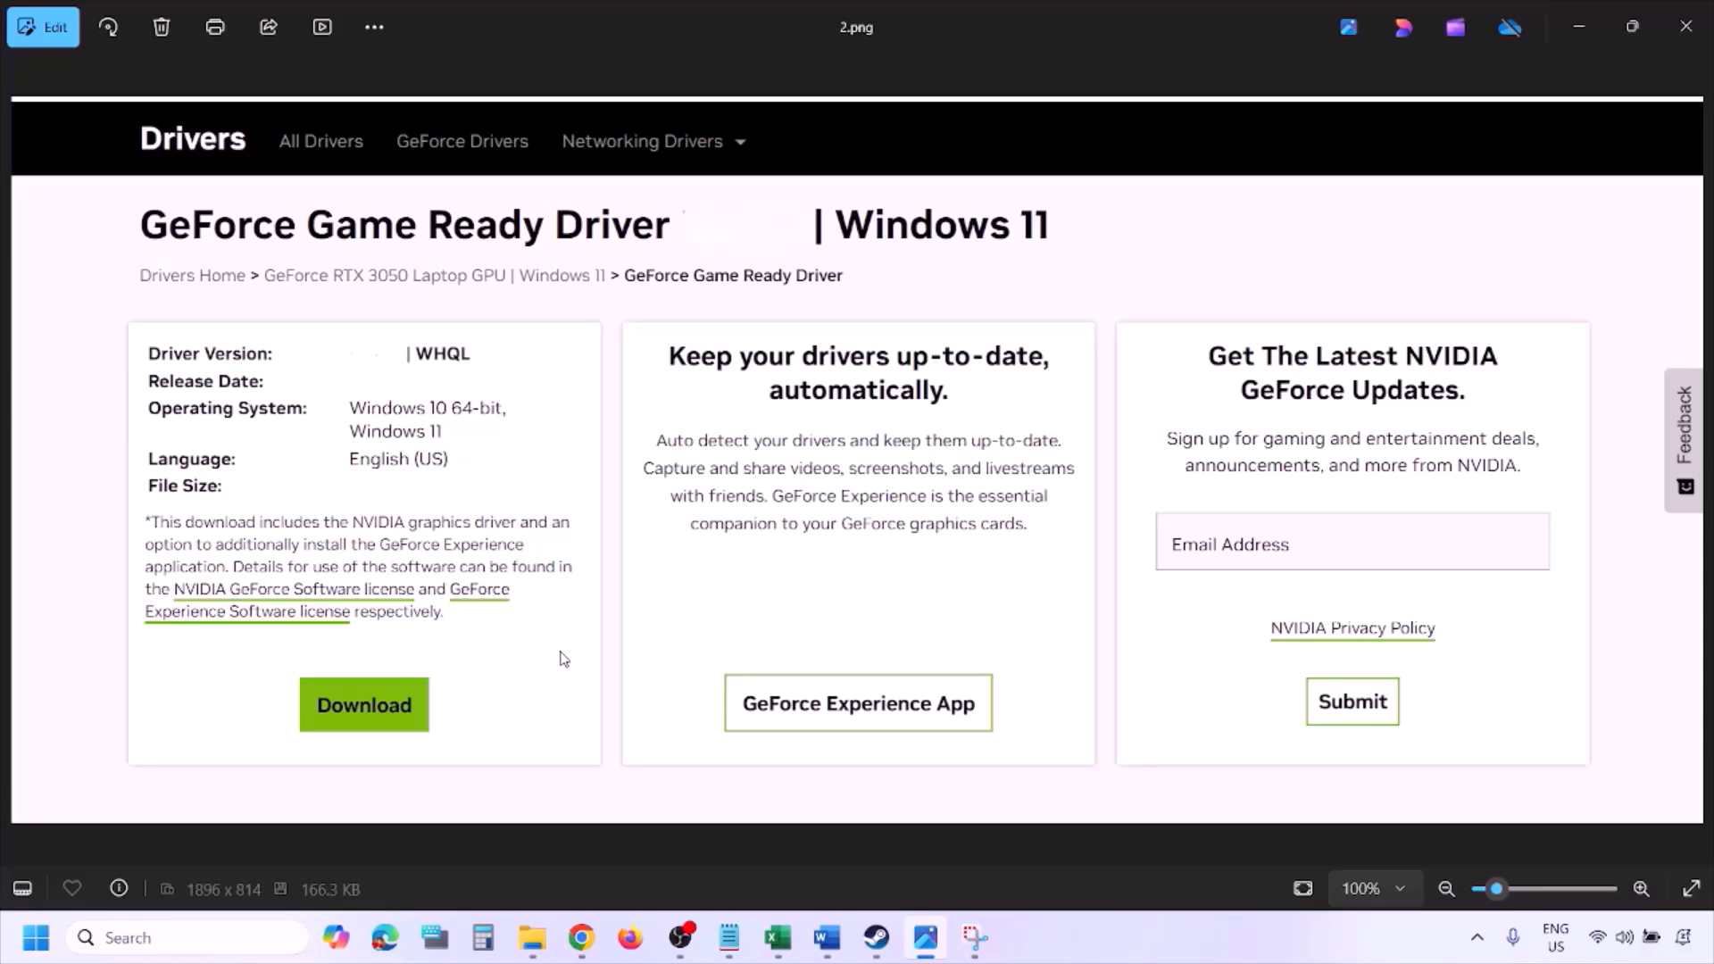
key("Right")
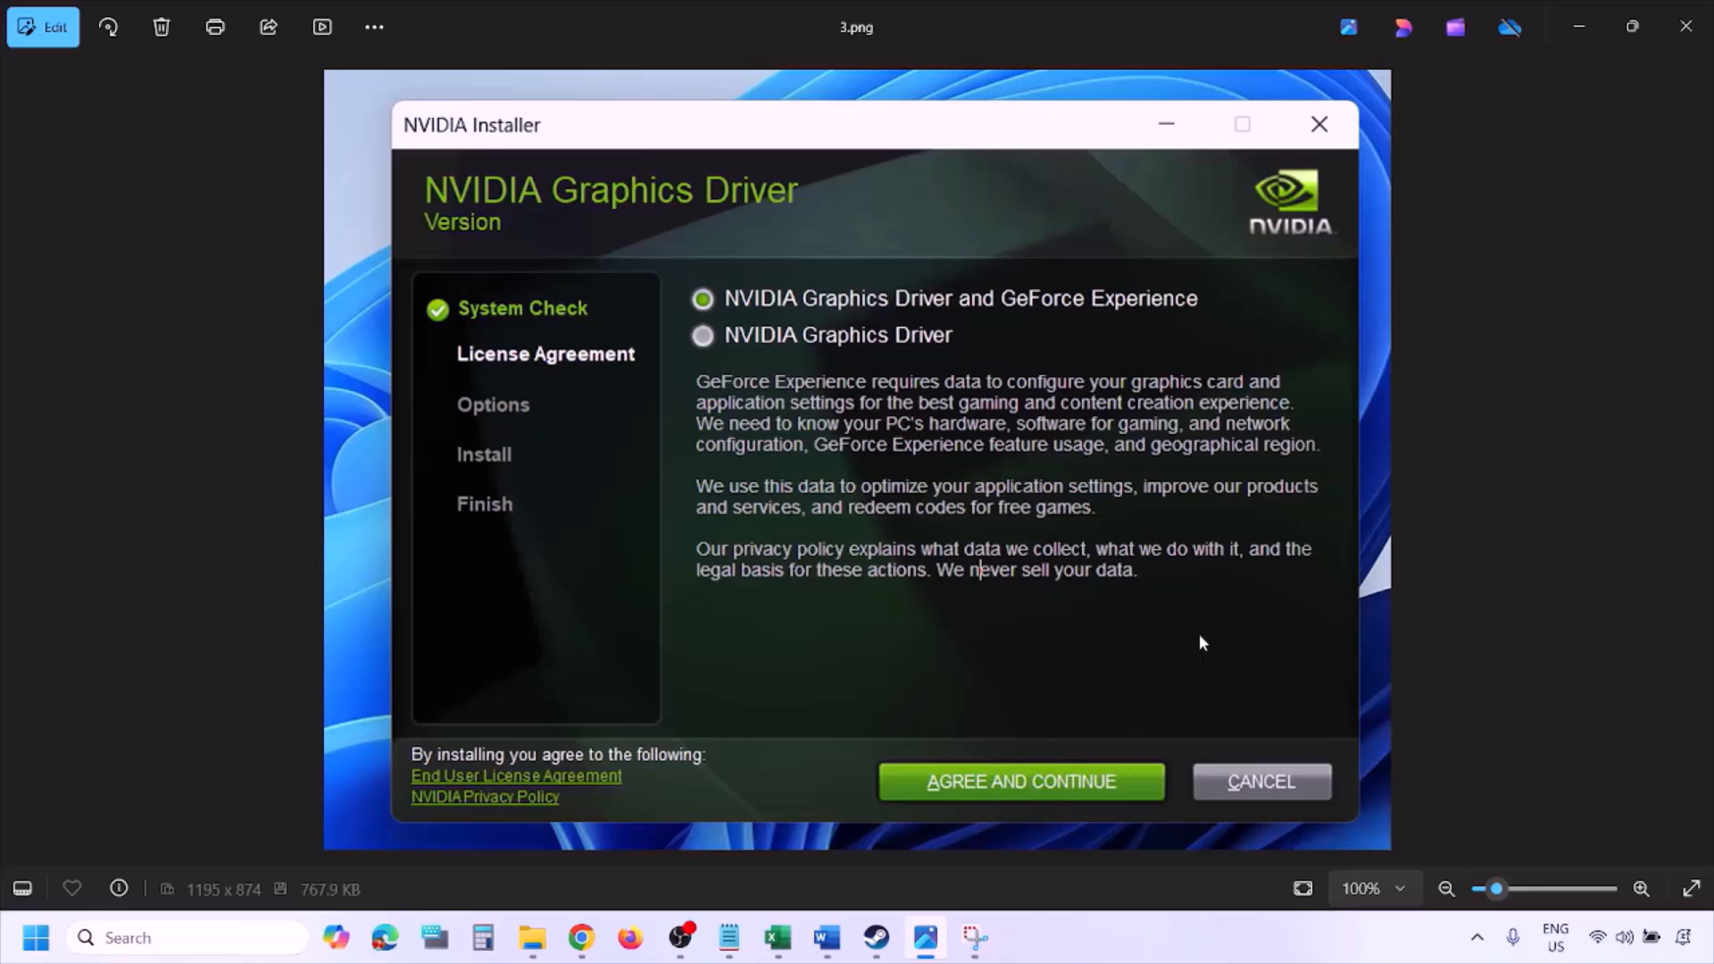
key("Right")
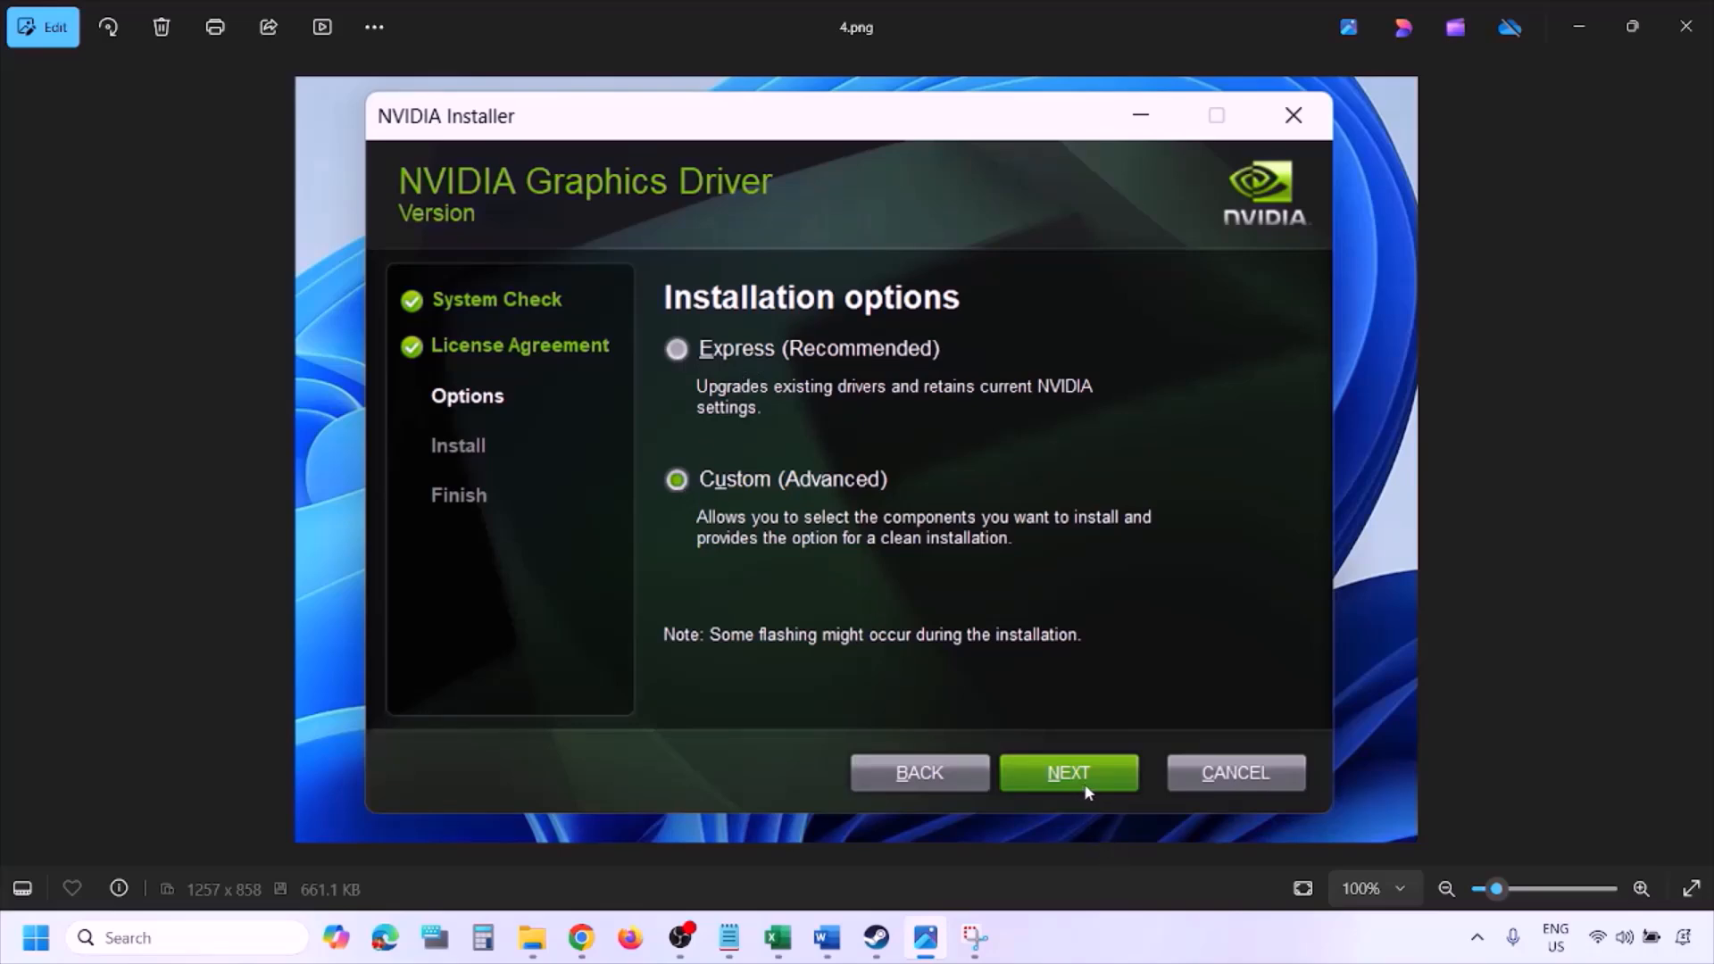
key("Right")
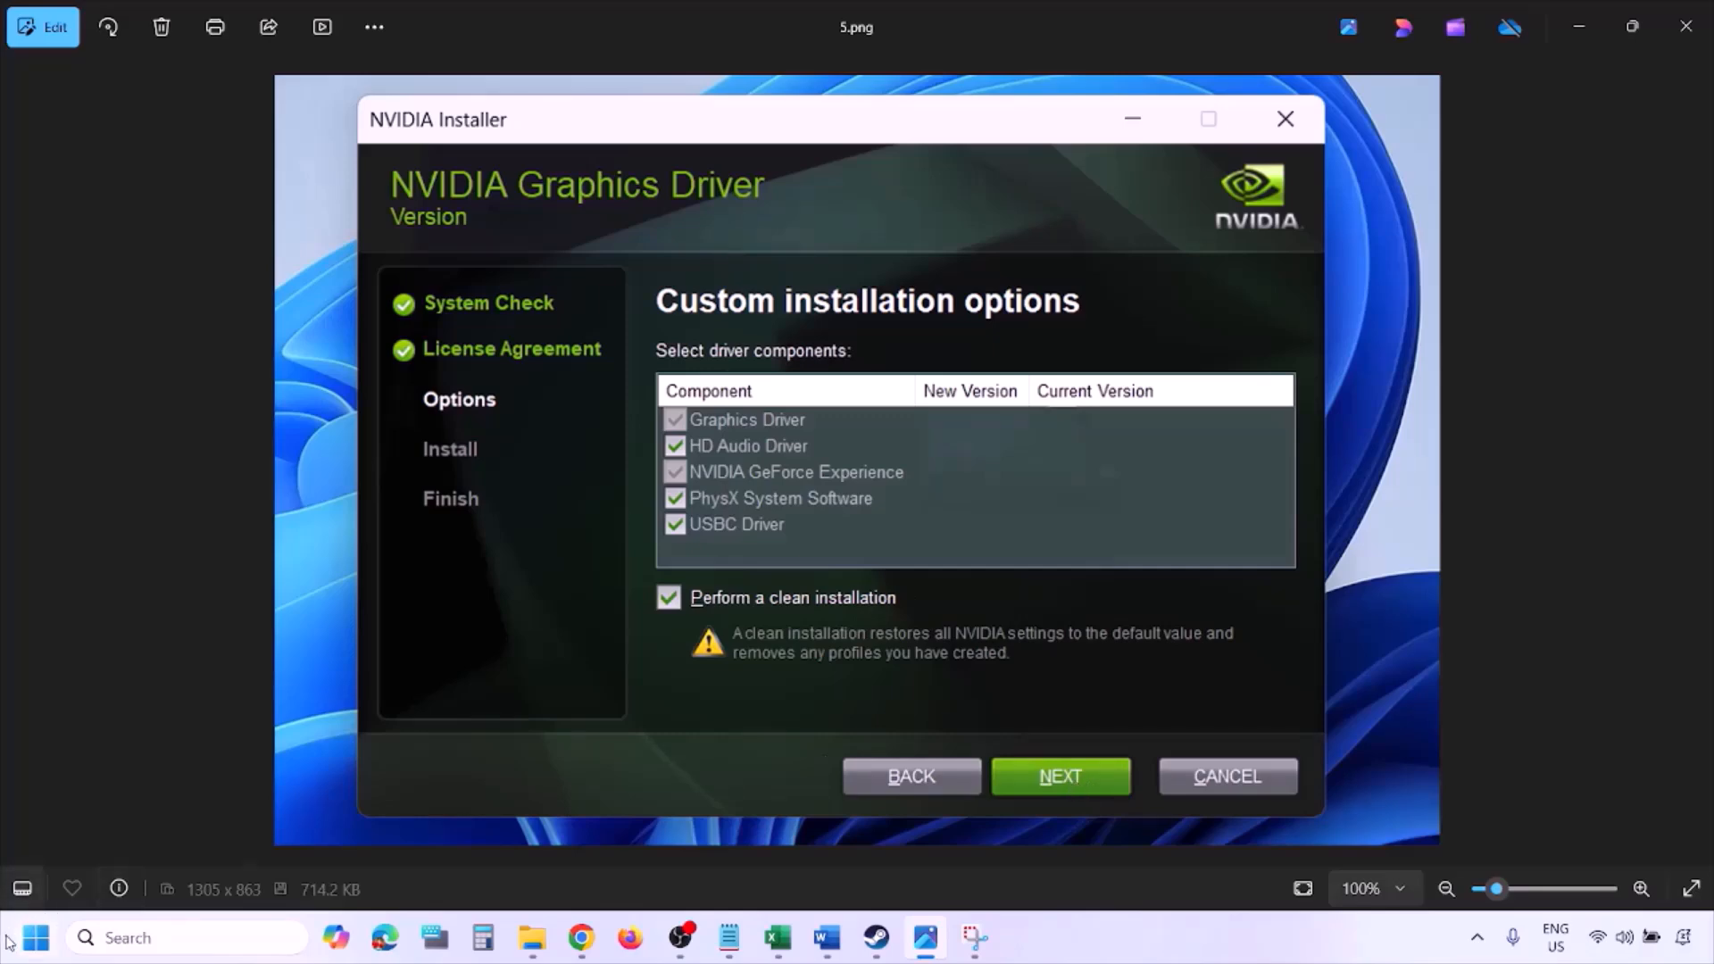
left_click(36, 937)
left_click(657, 869)
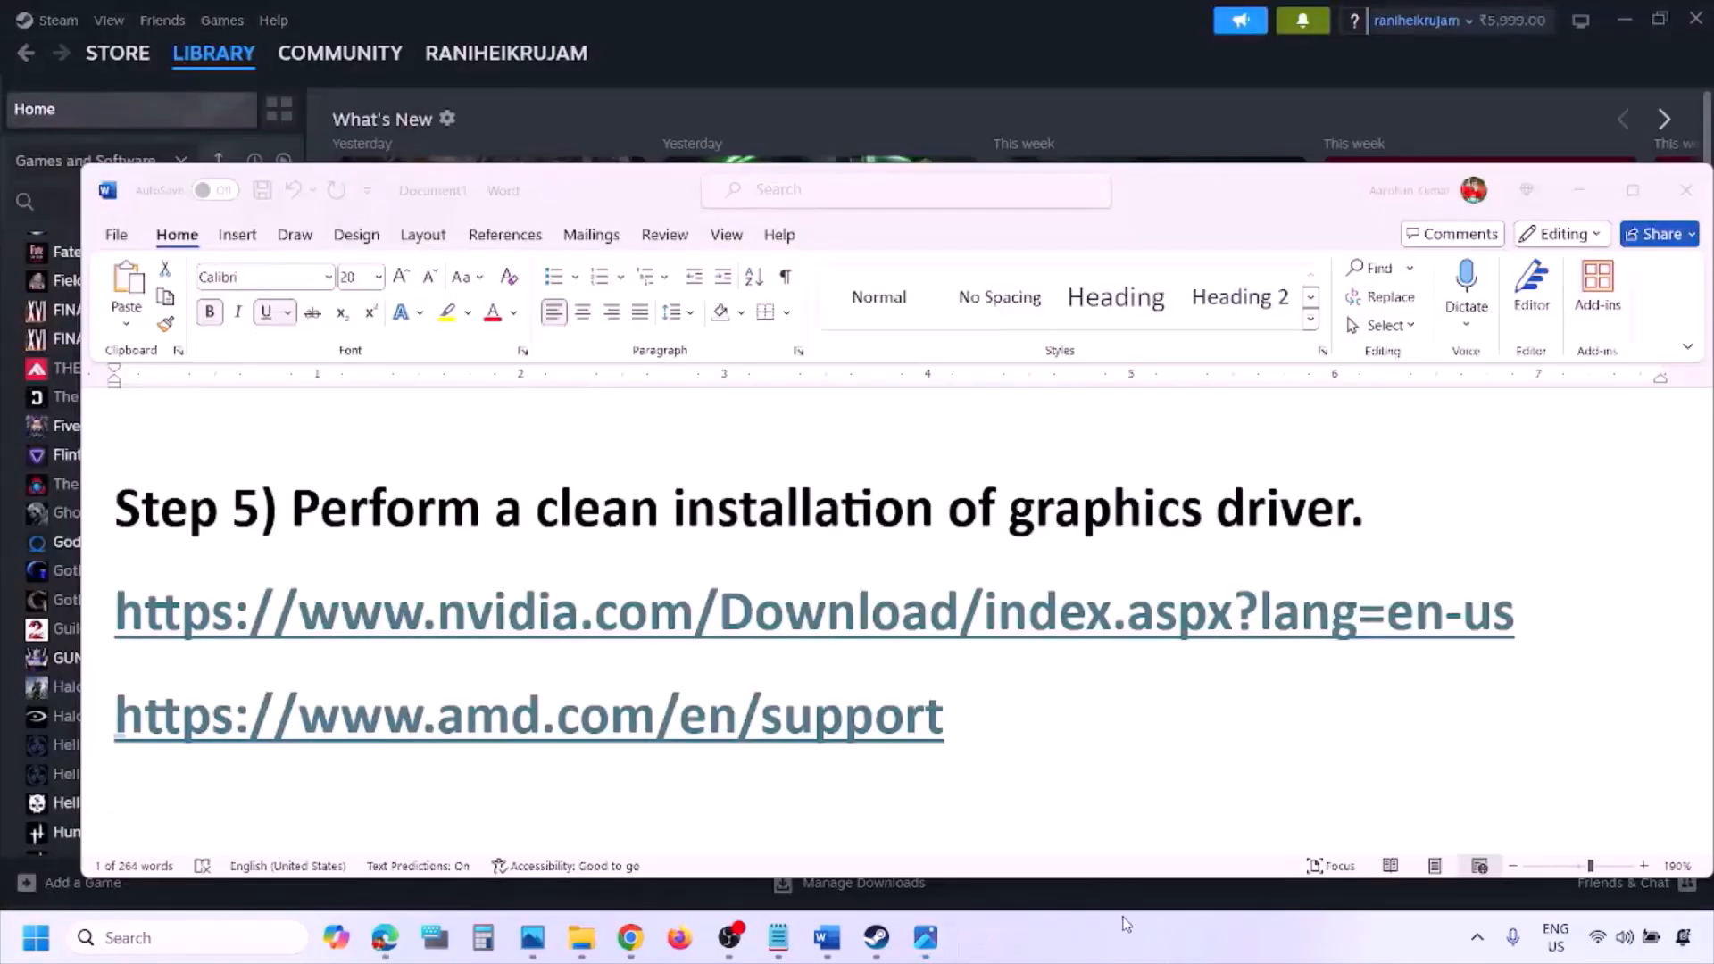
Highlight the AMD support link in the Word document, and bring up and dismiss the computer's power options.
left_click(1011, 716)
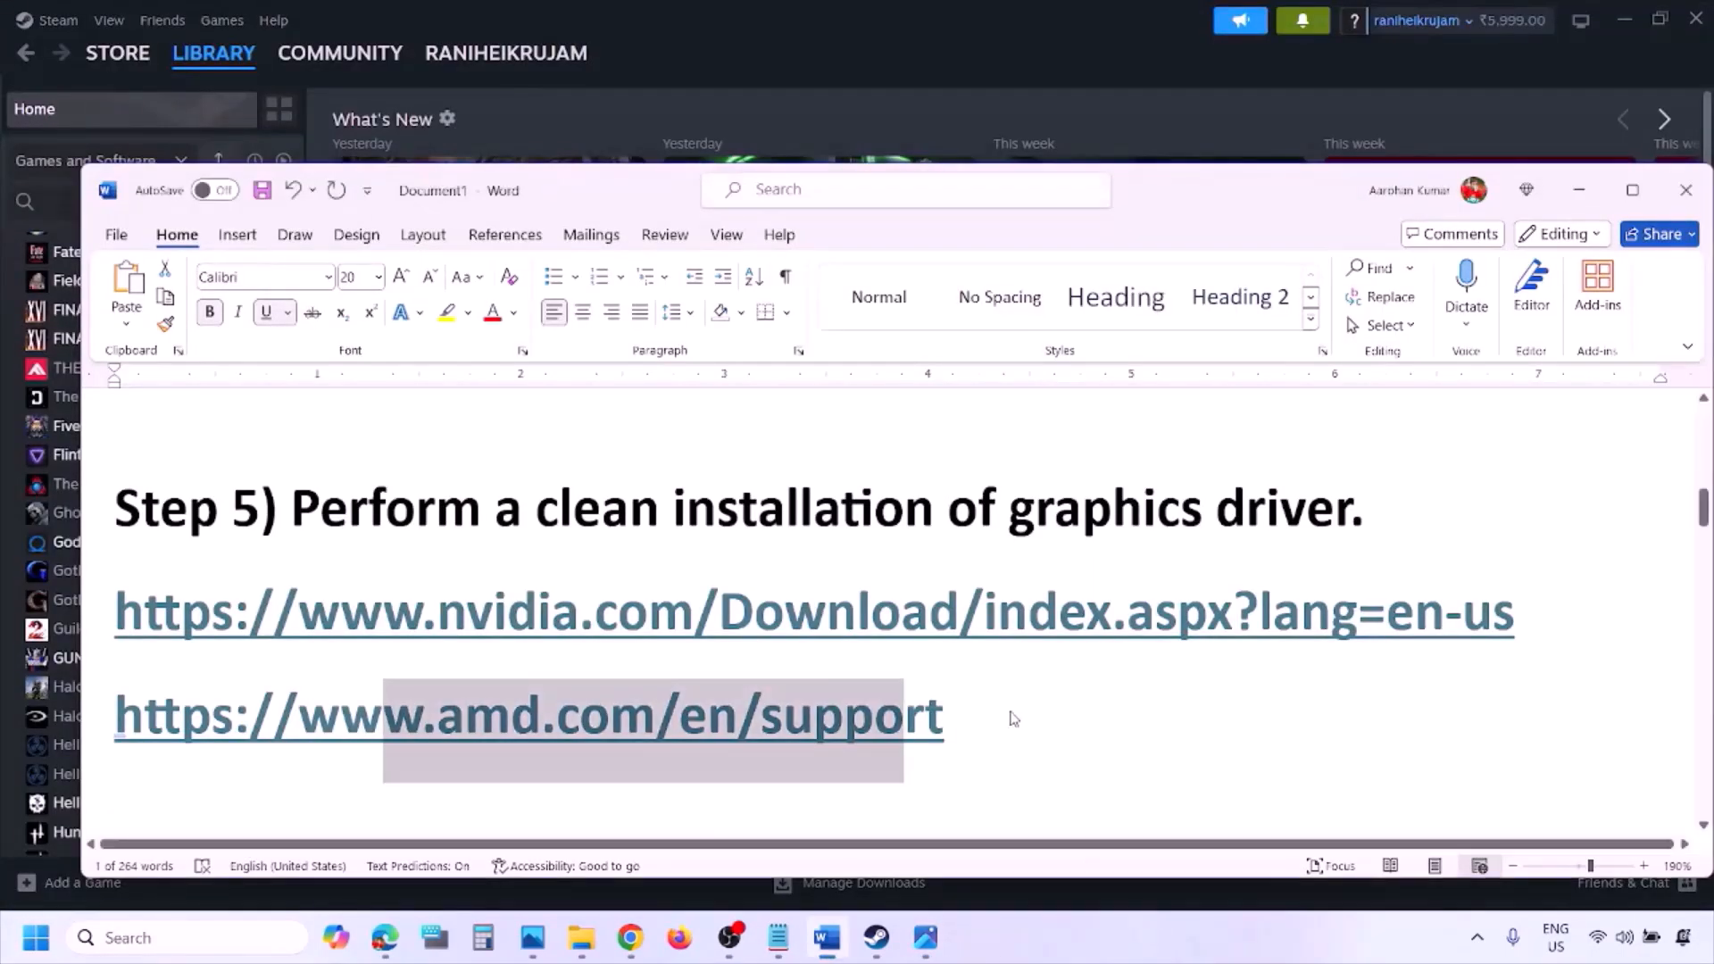
triple_click(975, 719)
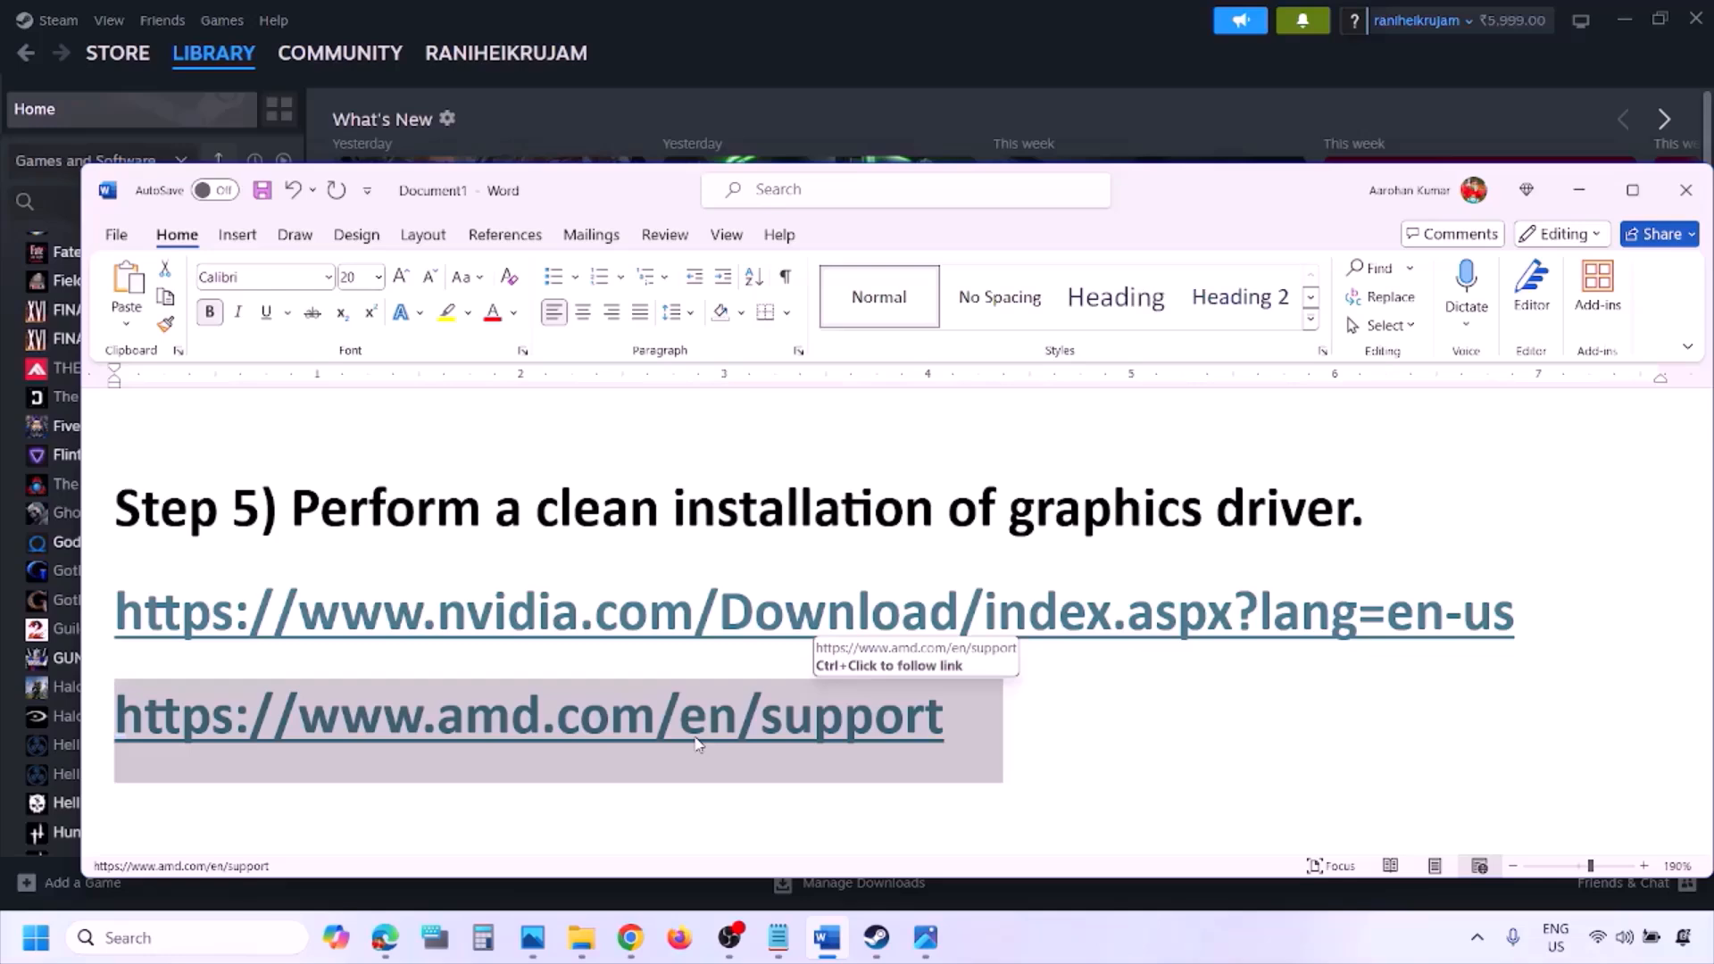
left_click(36, 937)
left_click(649, 862)
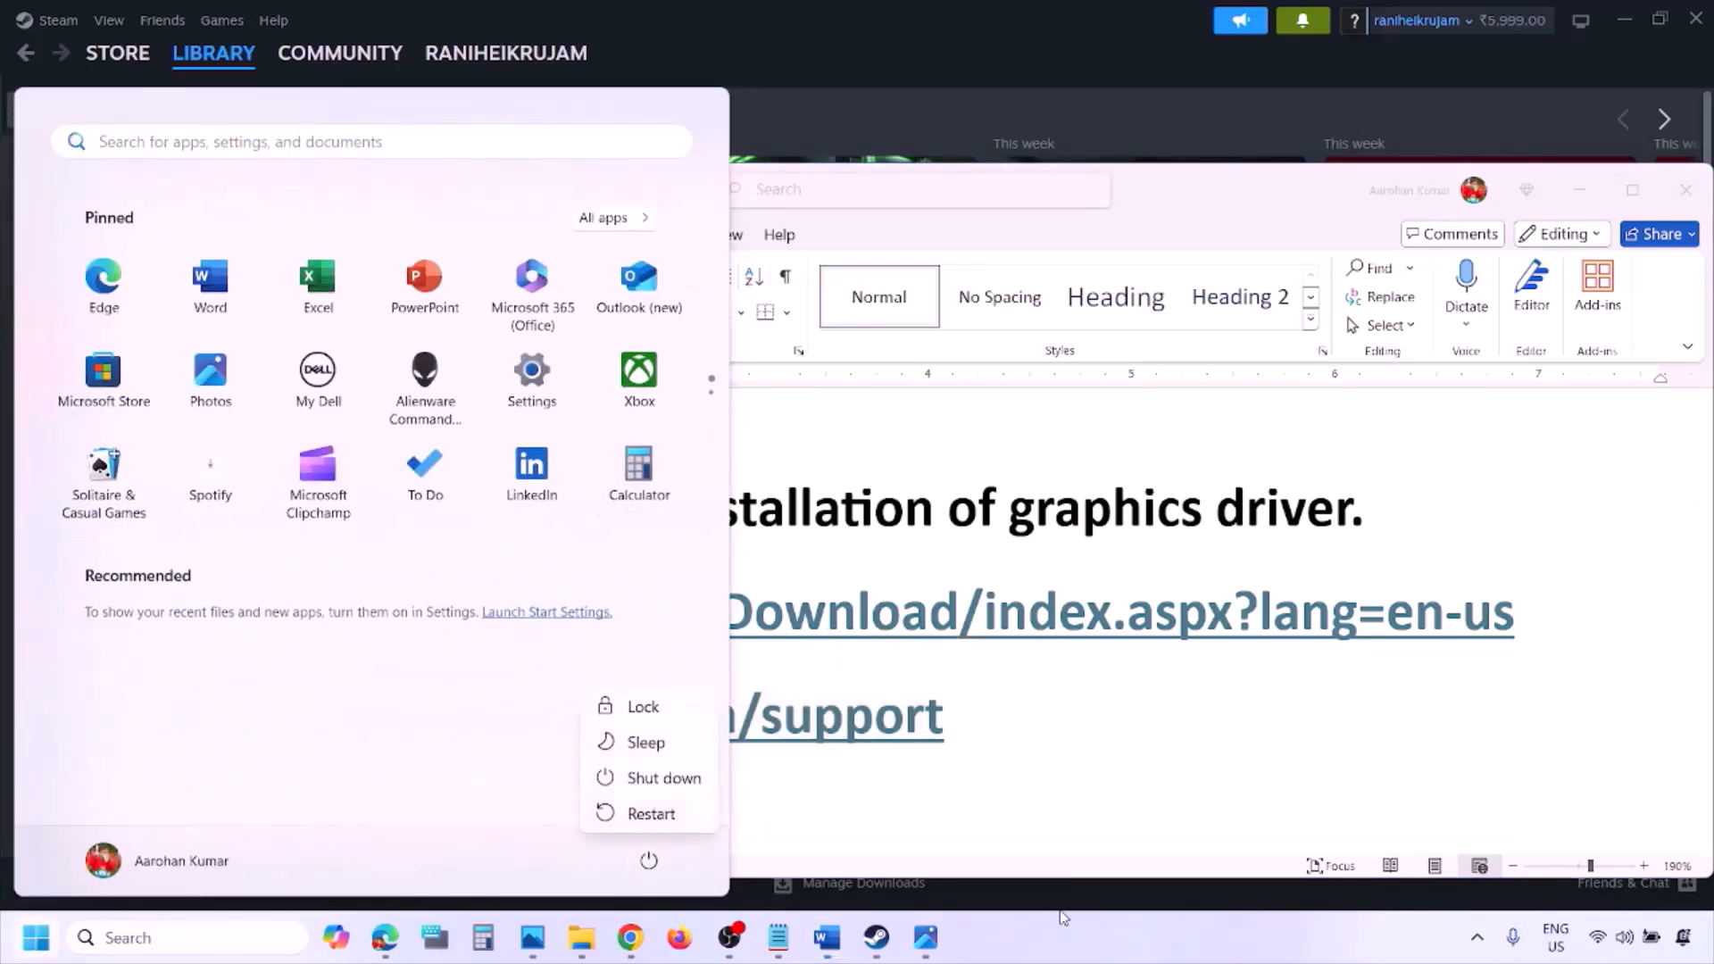
left_click(1080, 939)
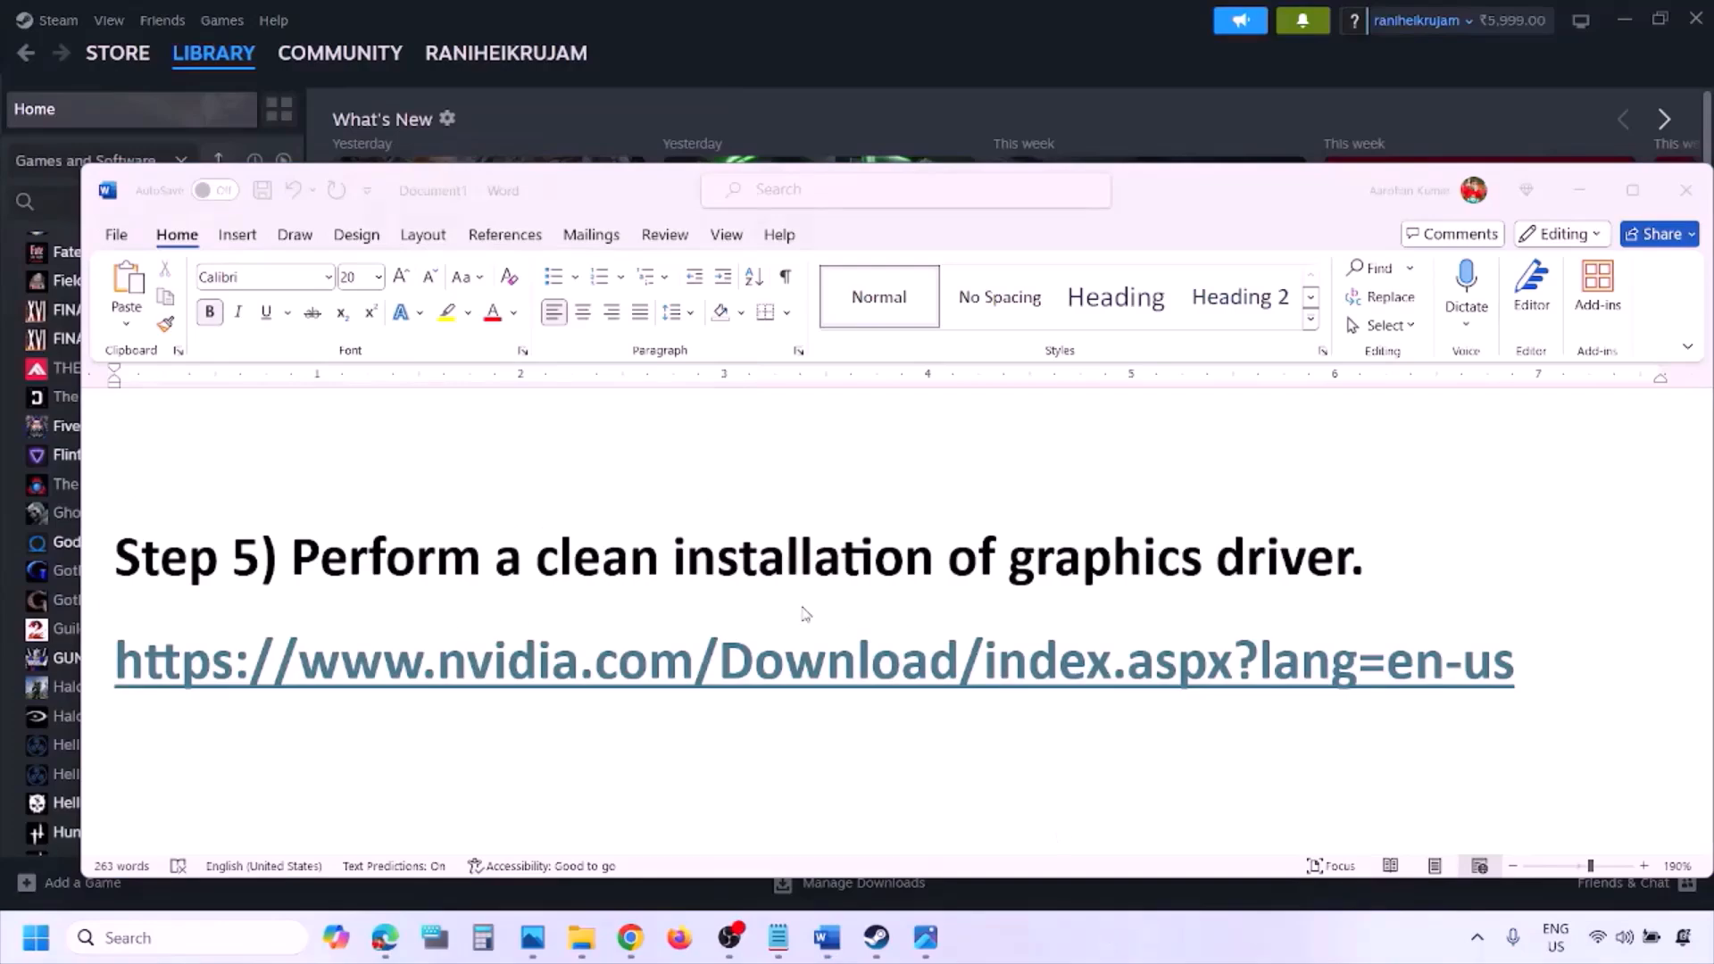
Move past Step 5 in the document and open the Windows Graphics settings by searching for "graphics".
scroll(804, 612, "down", 4)
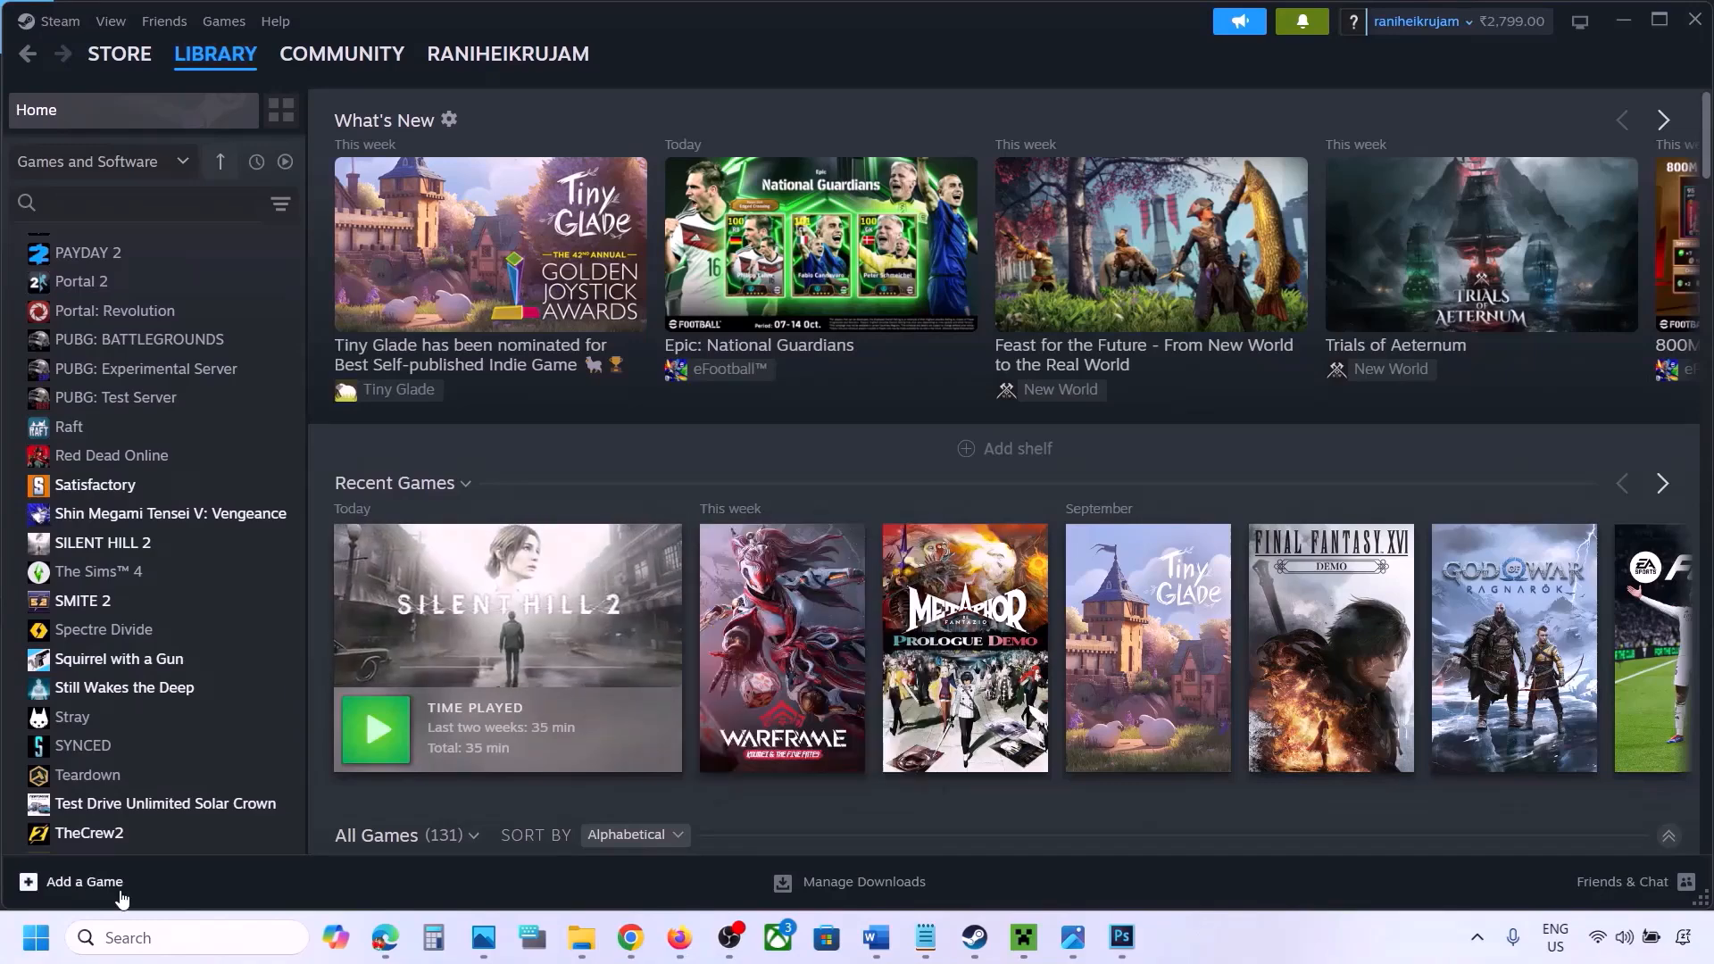
left_click(136, 937)
type("gra")
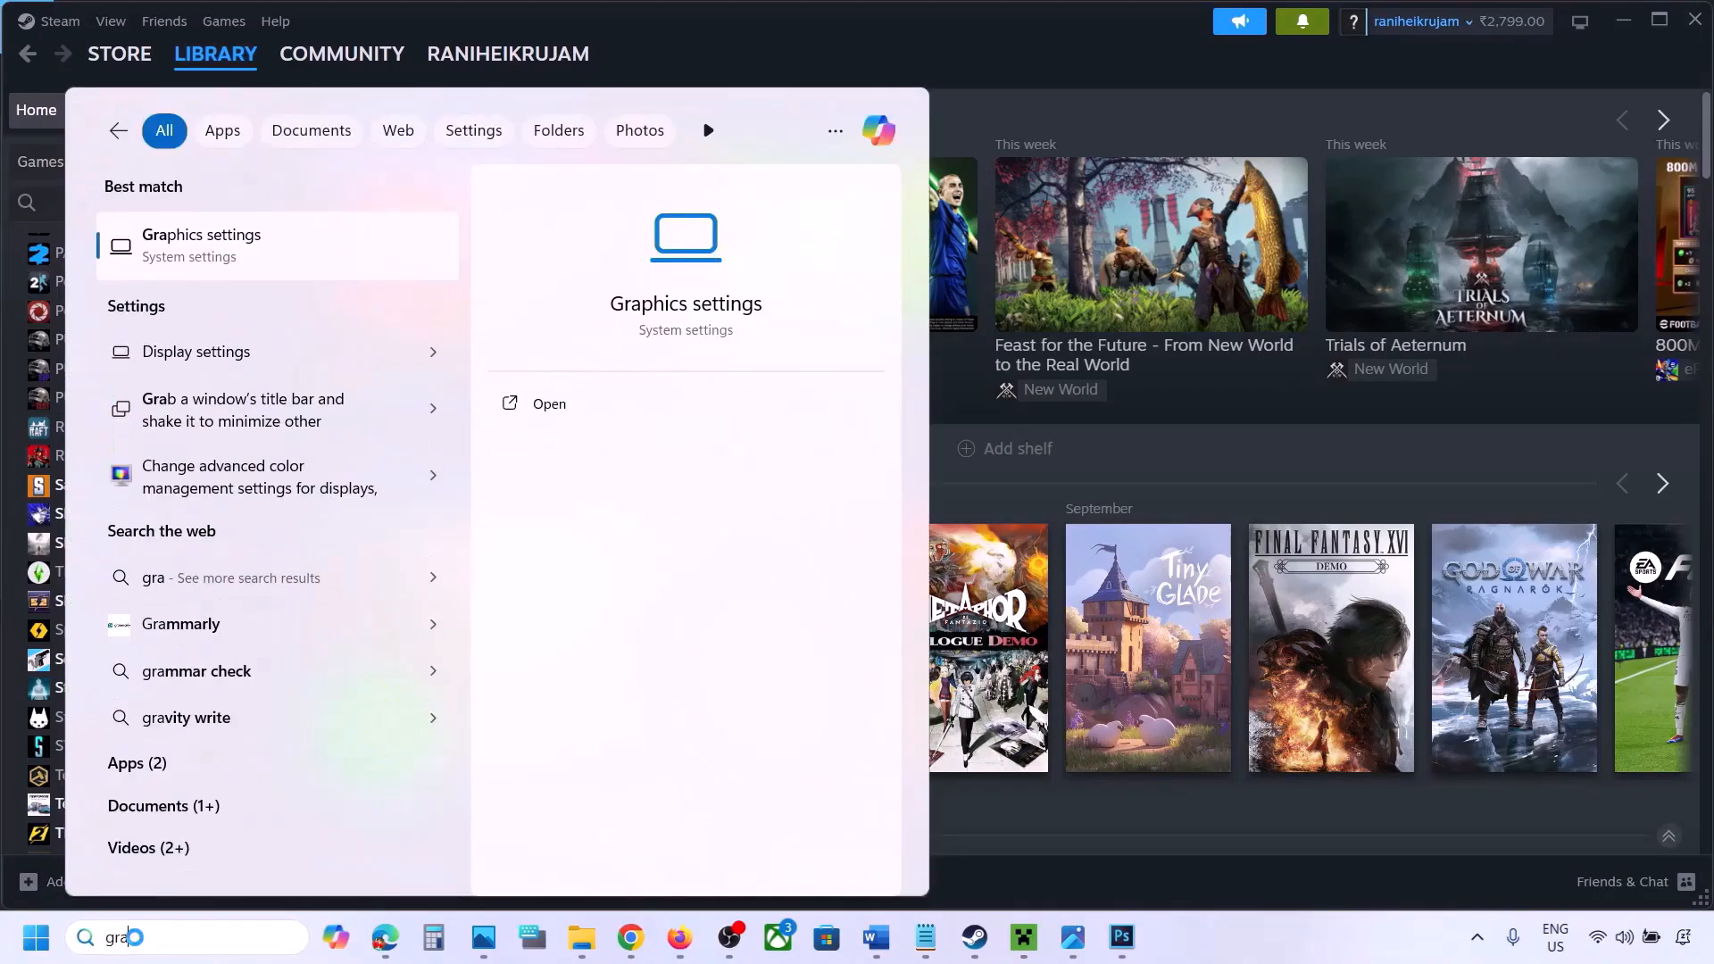
type("phics")
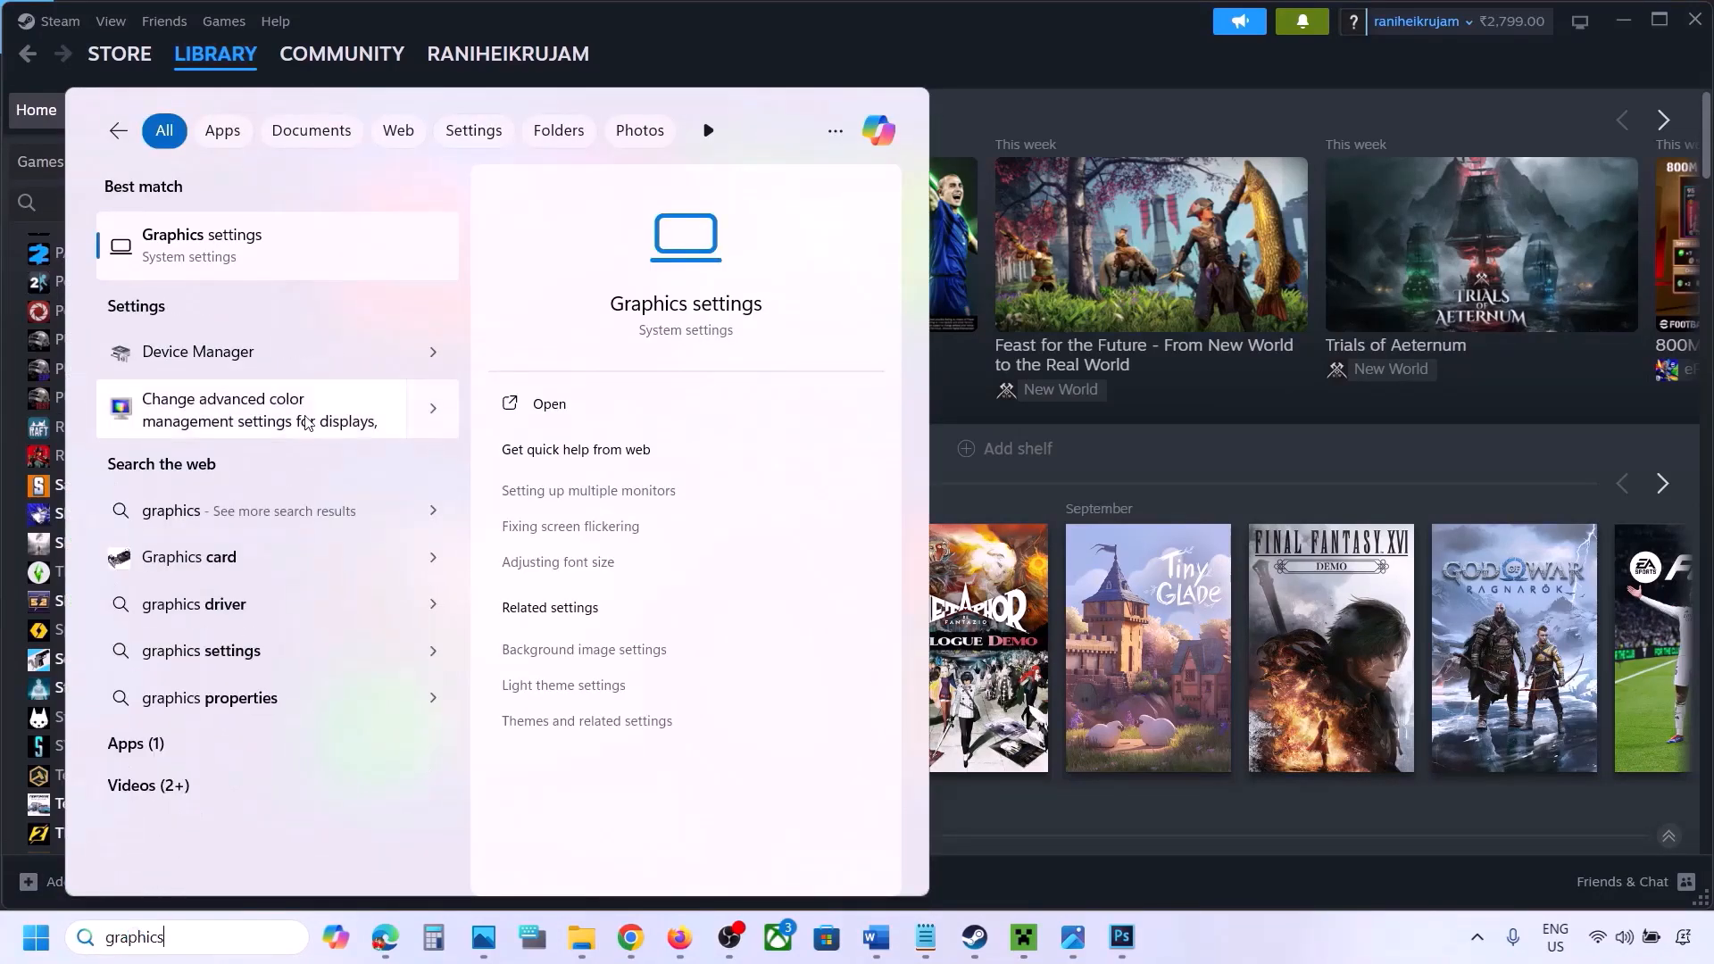
left_click(211, 255)
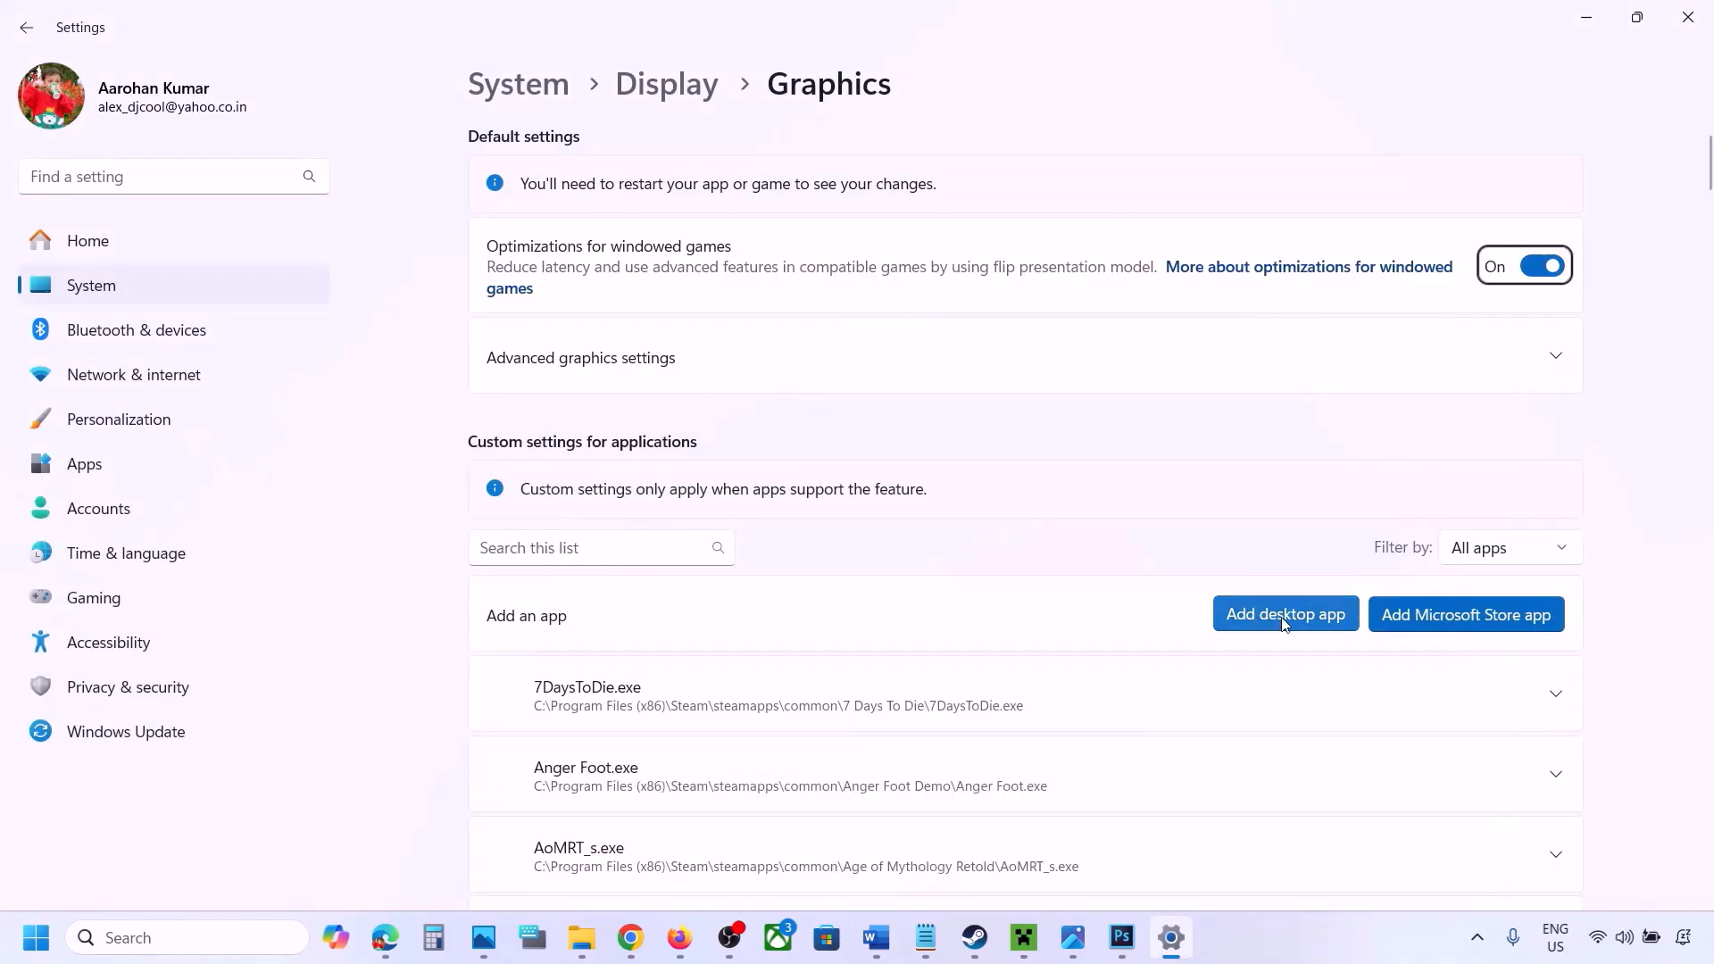
Try adding a desktop app to the custom graphics settings by browsing to Steam's common folder, and cancel the file selection.
left_click(1293, 615)
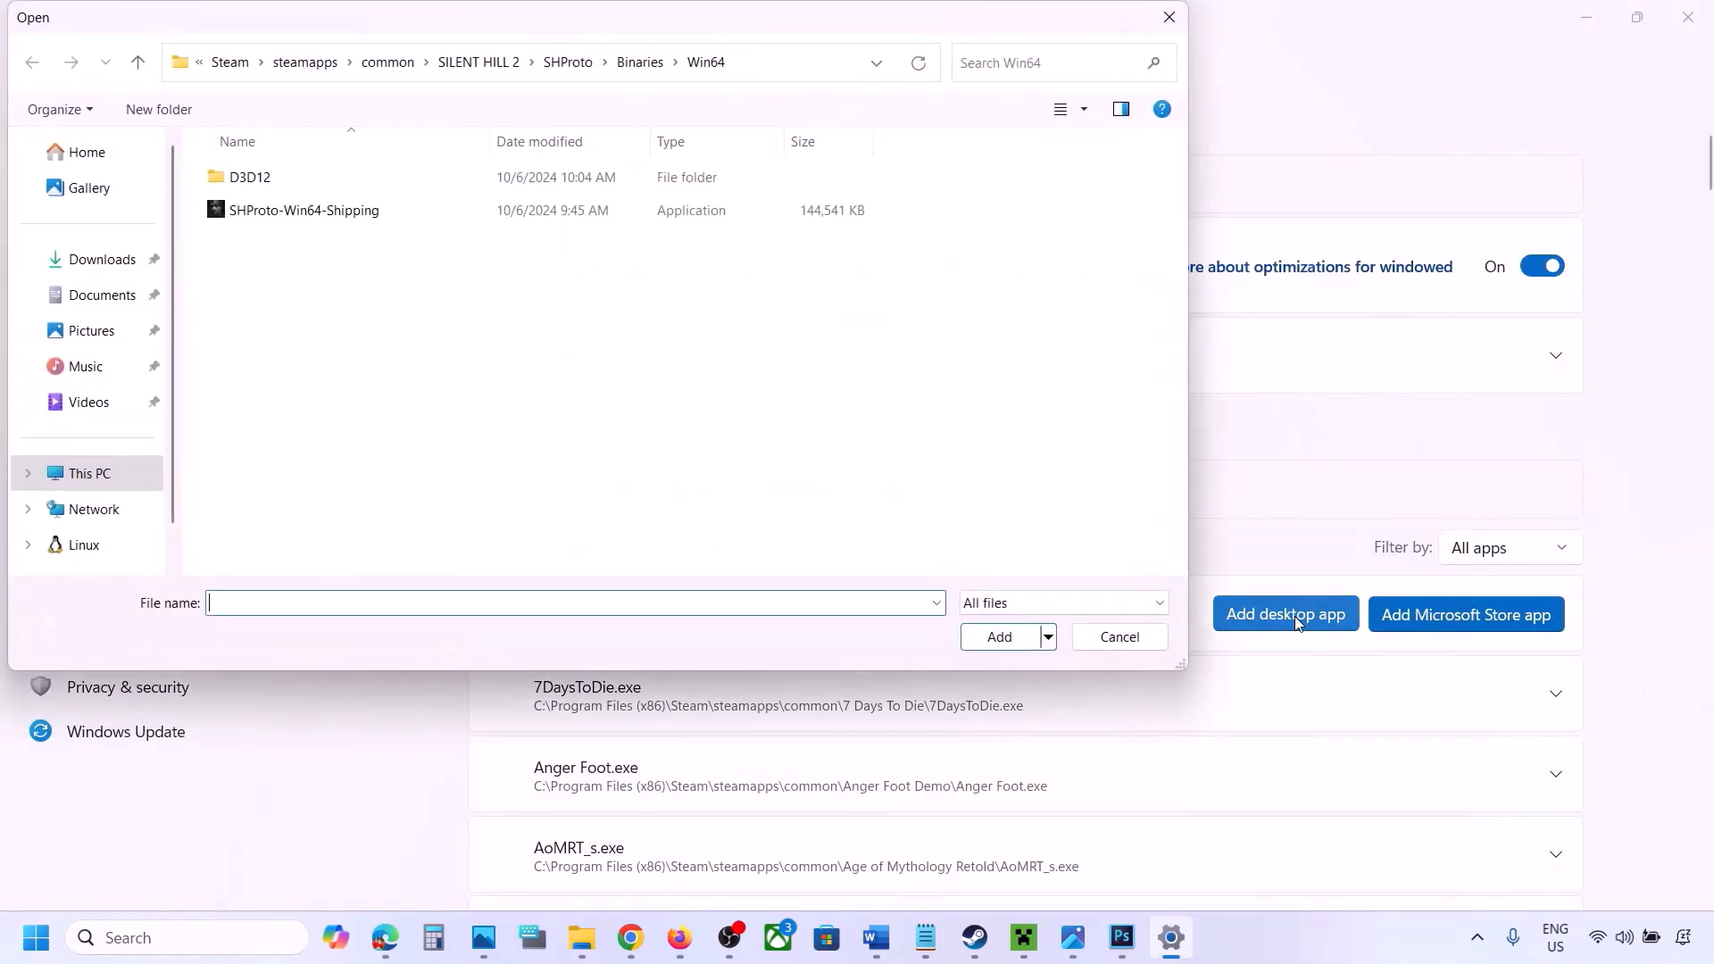
left_click(406, 63)
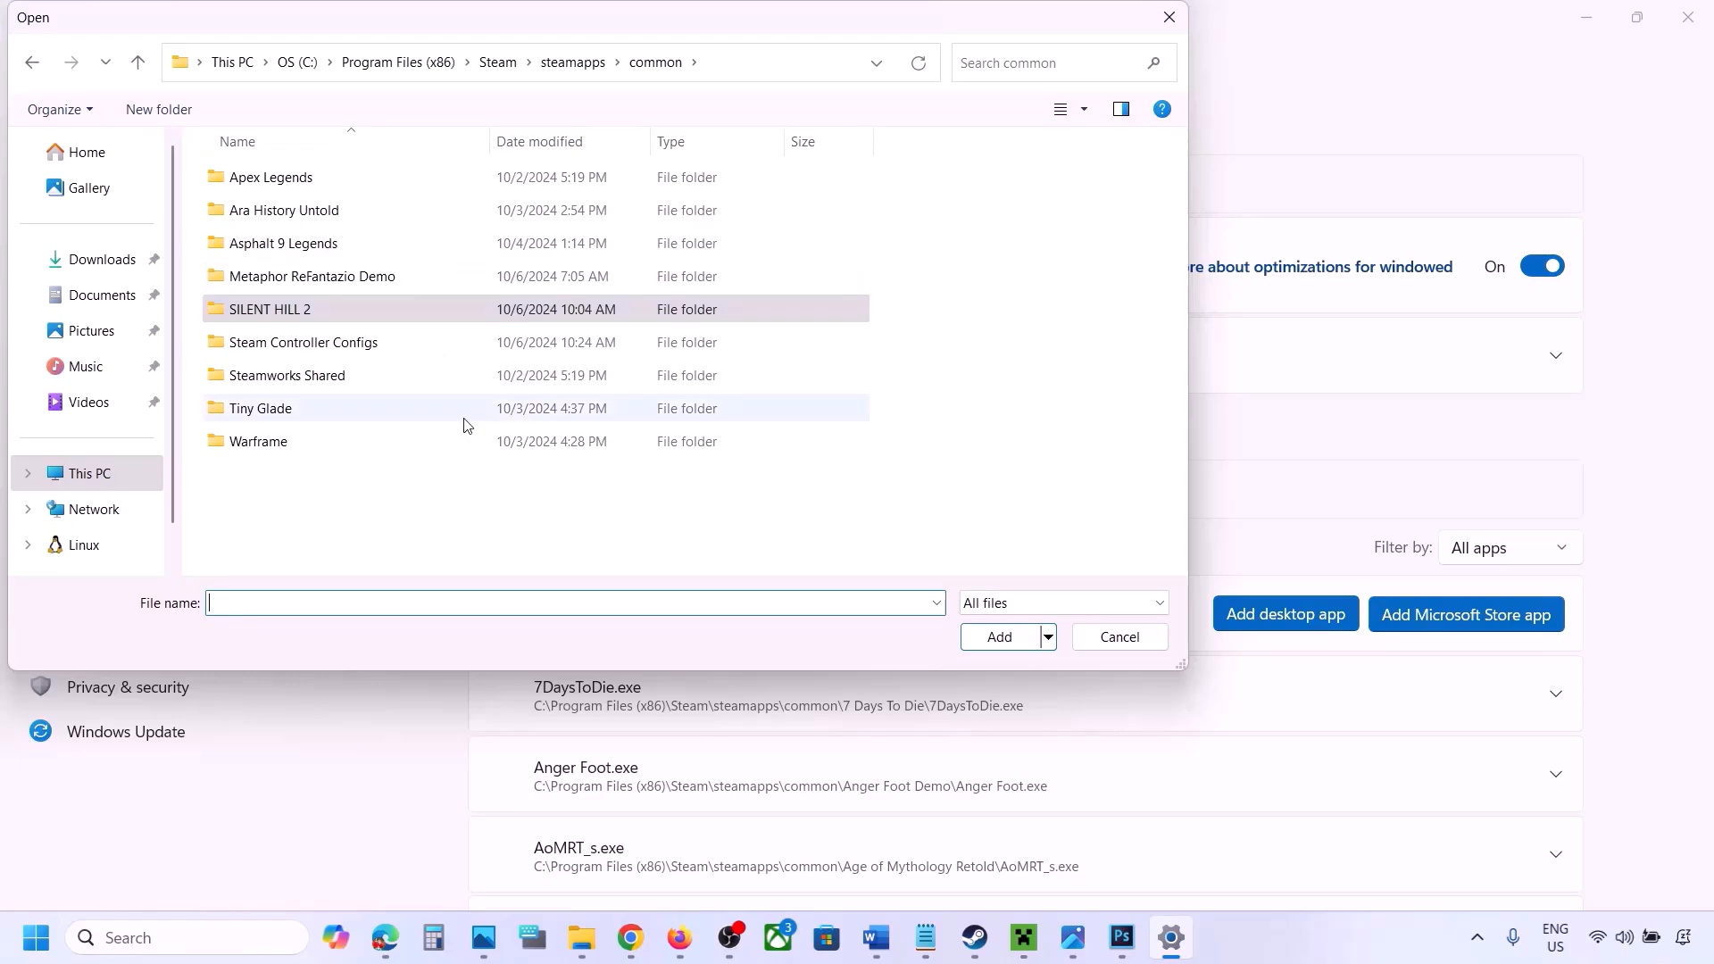
left_click(1103, 641)
Set the GPU preference of ChainedTogether-Win64-Shipping.exe to High Performance (NVIDIA GeForce RTX 3050 Laptop GPU).
scroll(1076, 694, "down", 5)
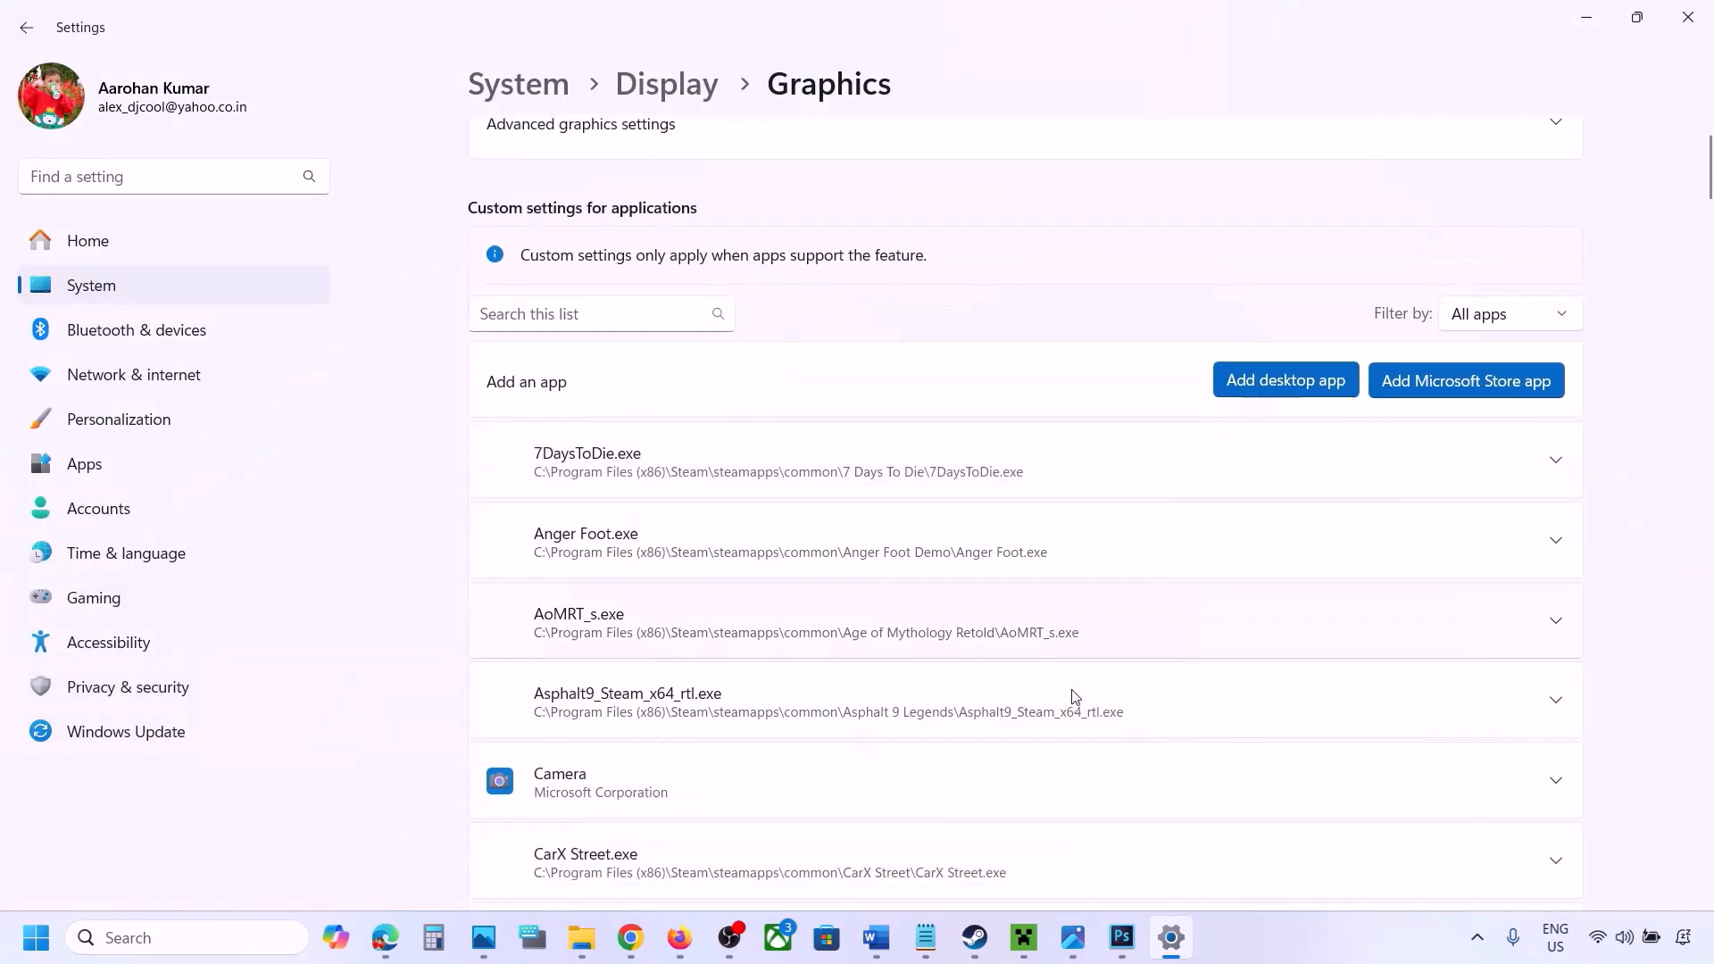
scroll(1075, 697, "down", 4)
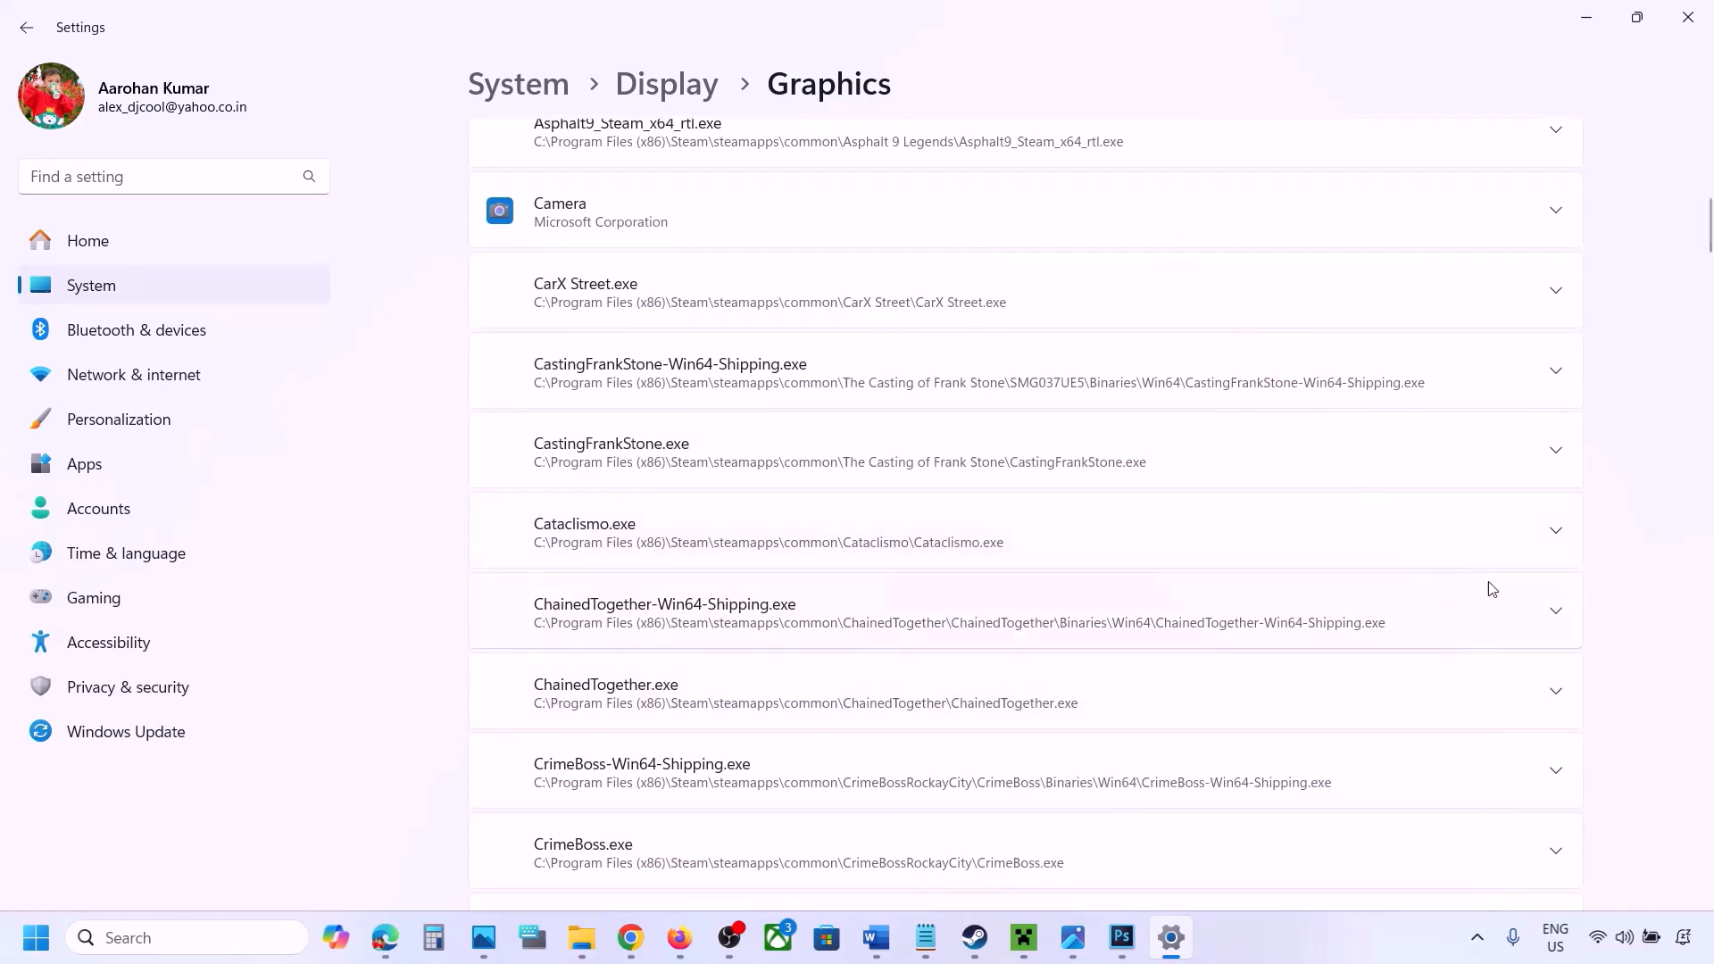
left_click(1555, 622)
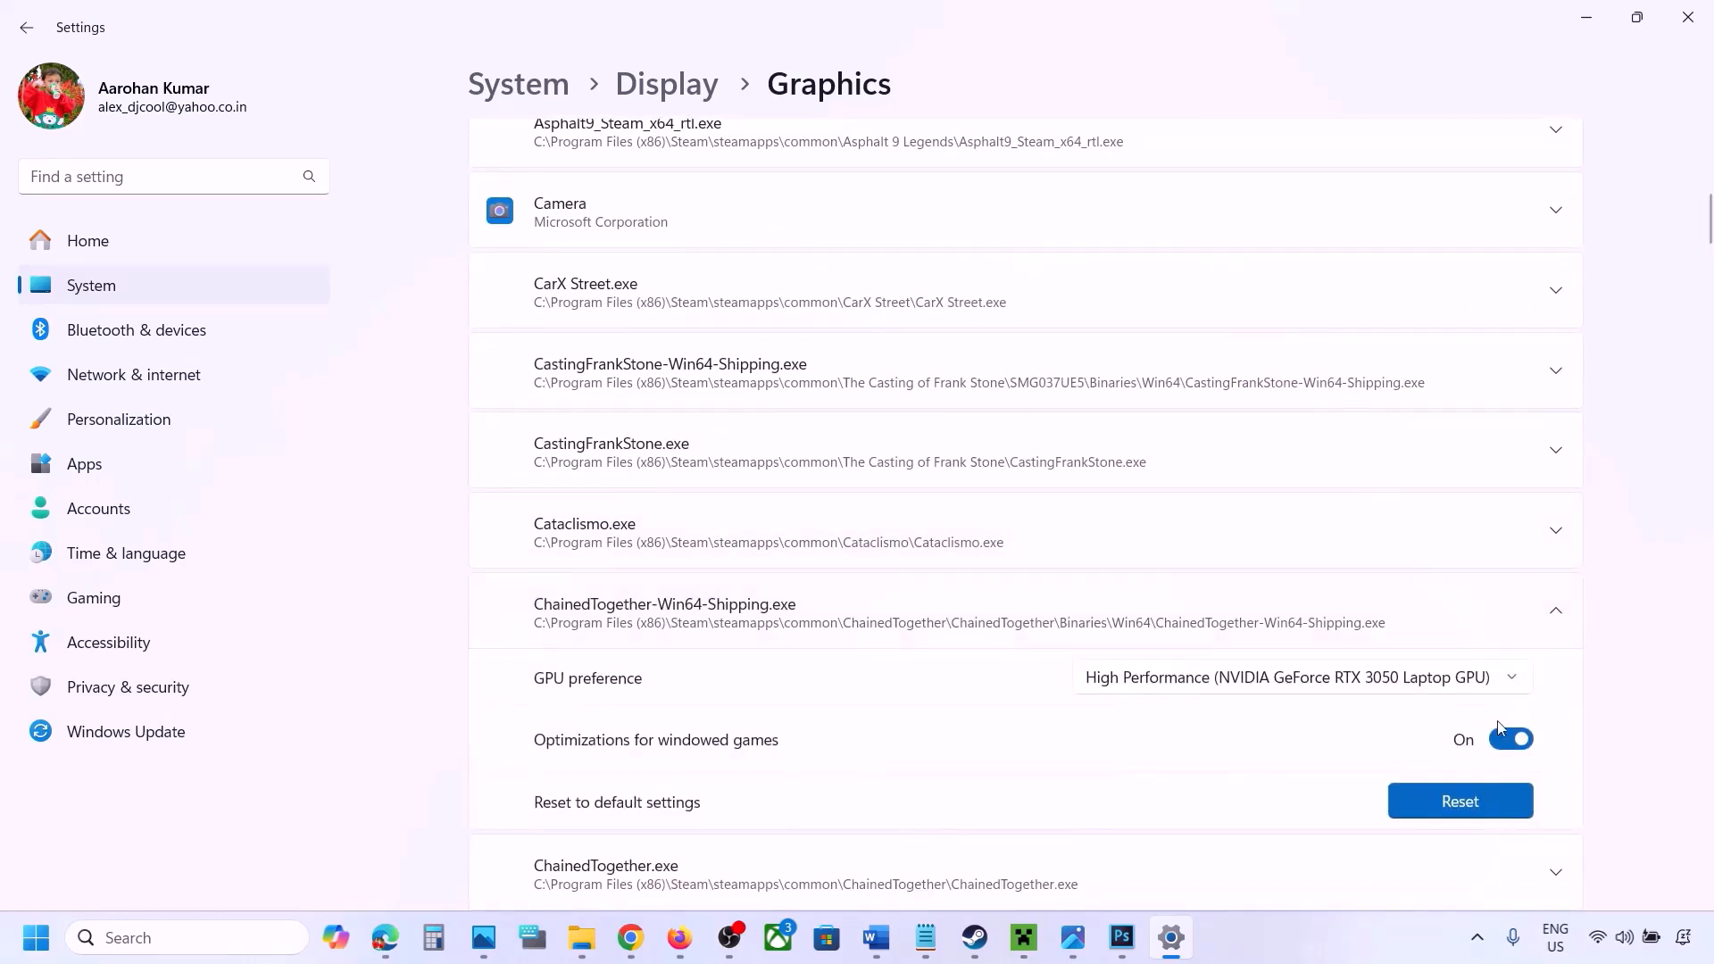
left_click(1453, 678)
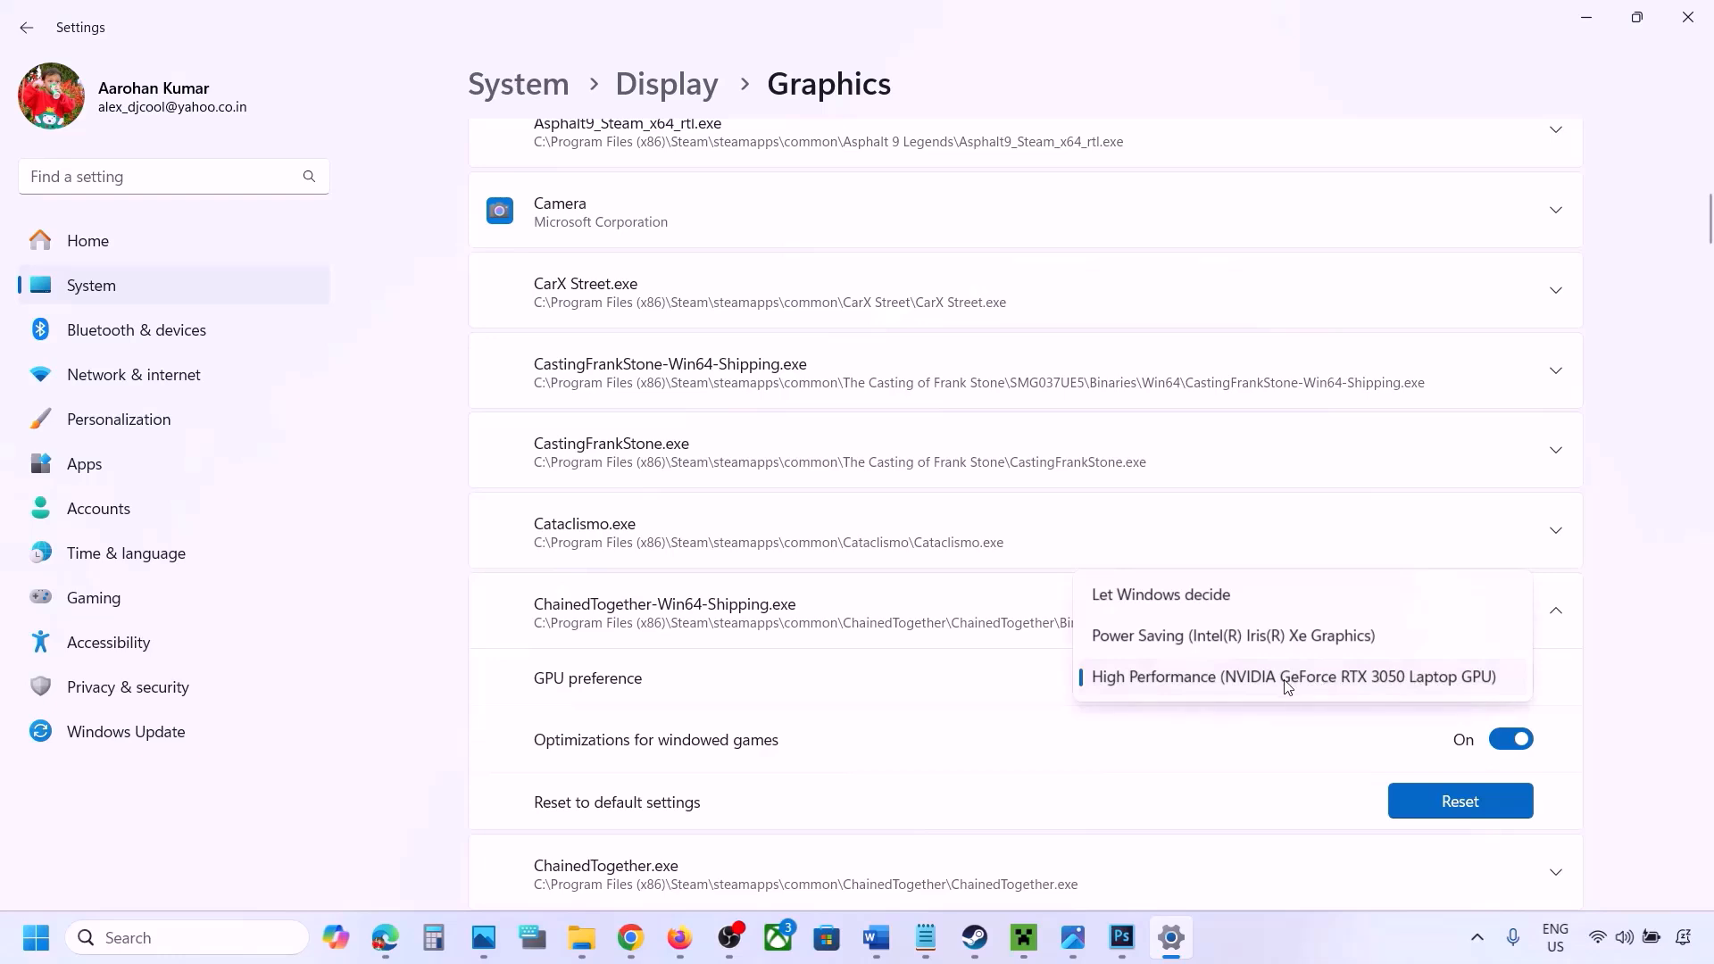
left_click(1354, 678)
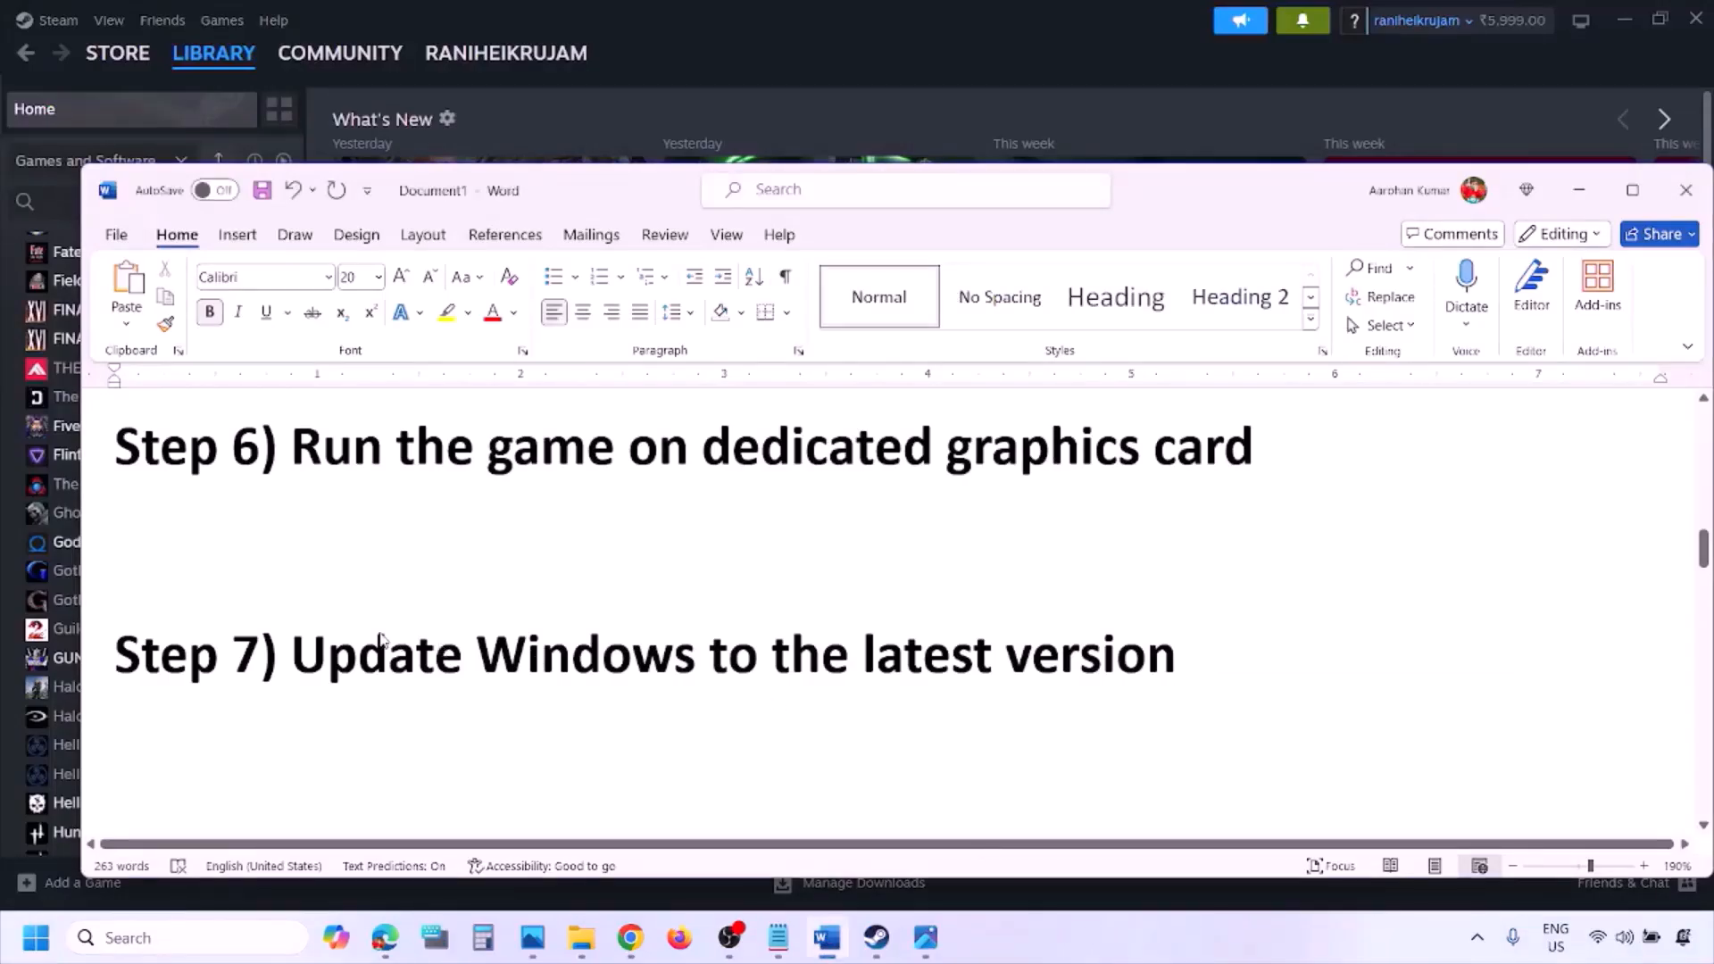
Highlight Step 7 about updating Windows in the document and check for updates in Windows Update.
left_click_drag(304, 656, 1161, 665)
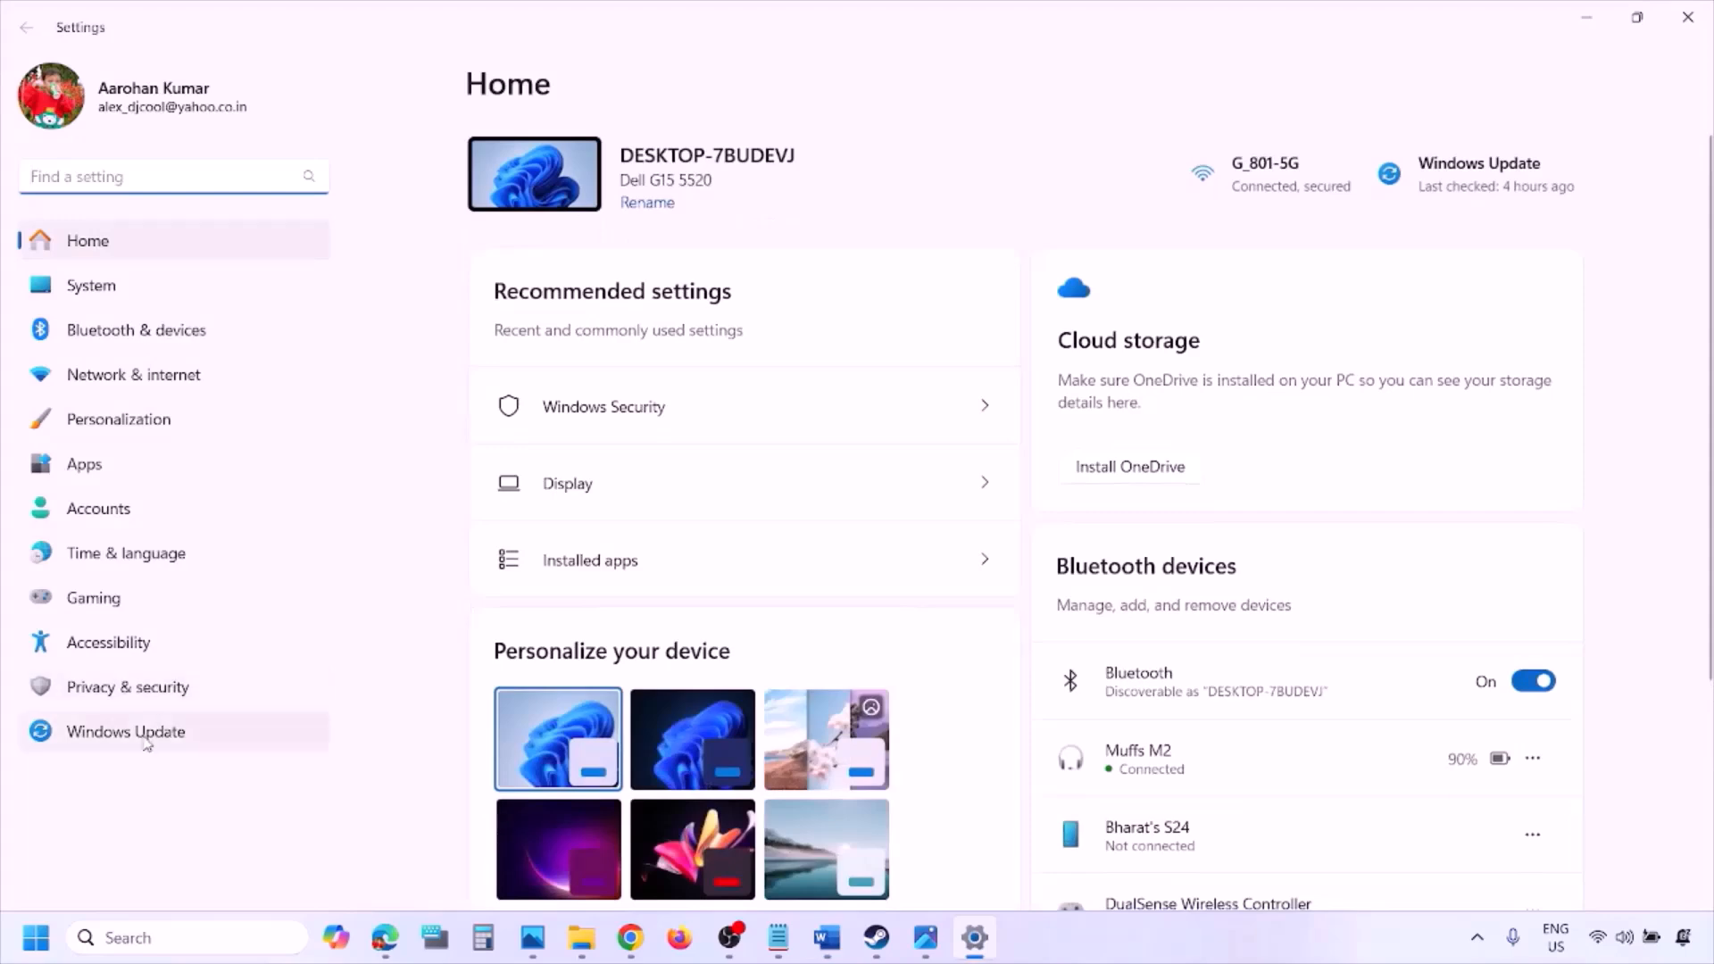
left_click(146, 736)
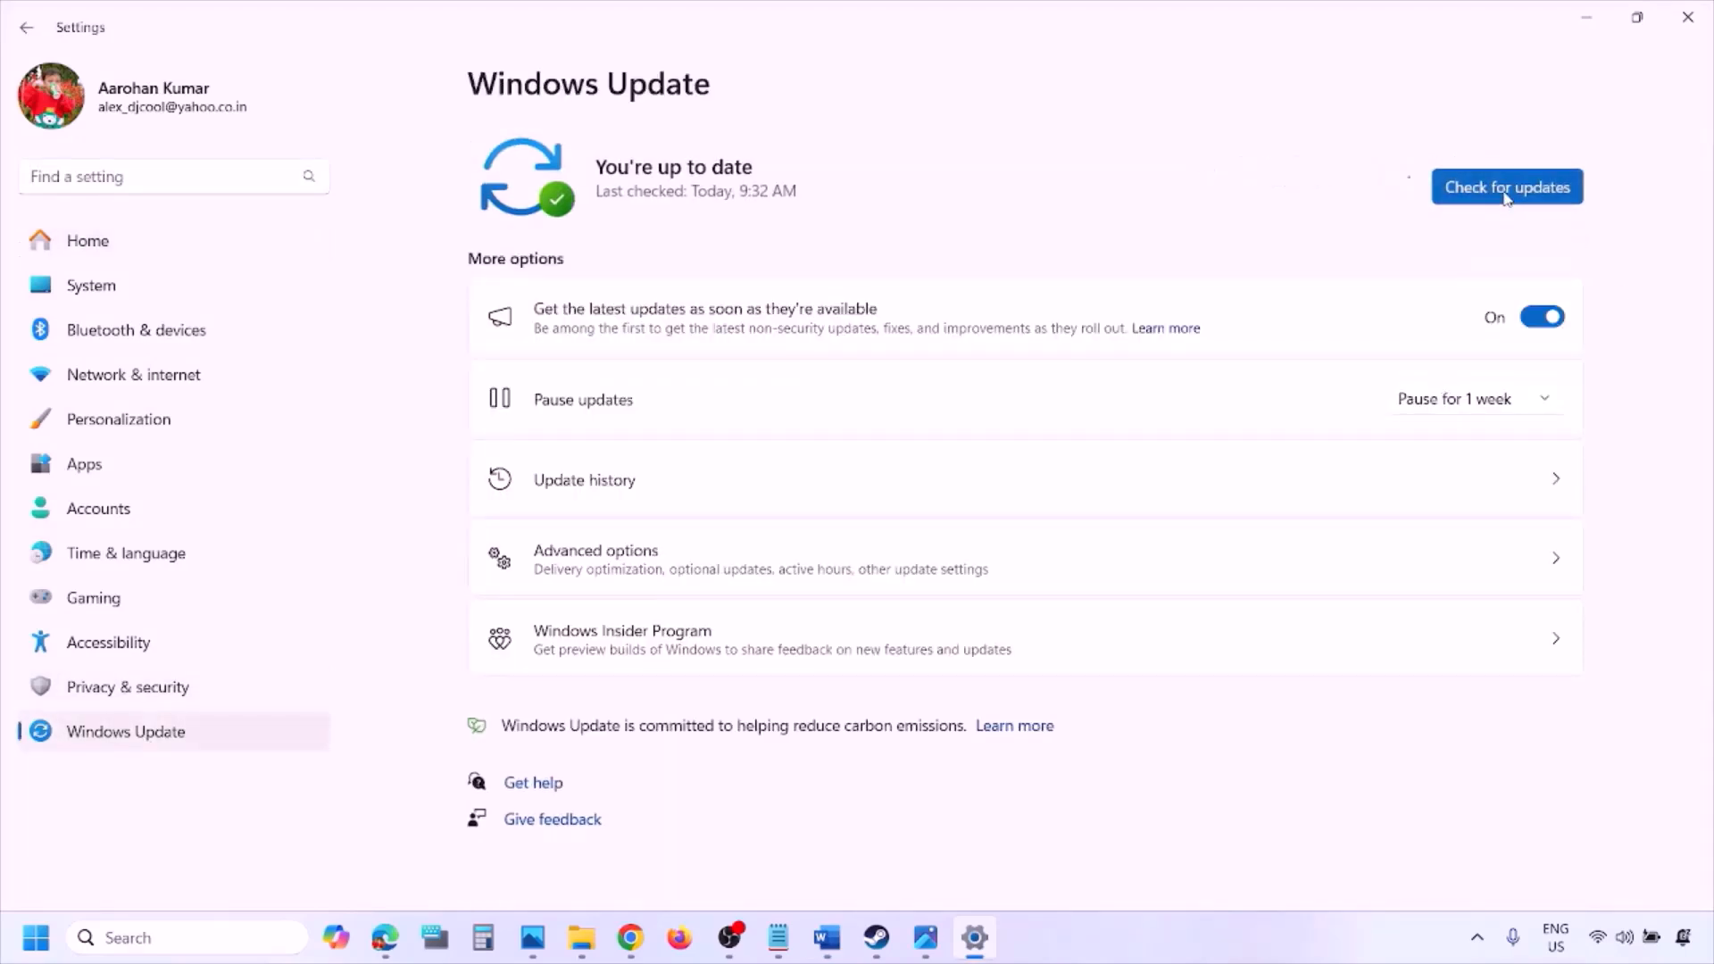
left_click(1505, 195)
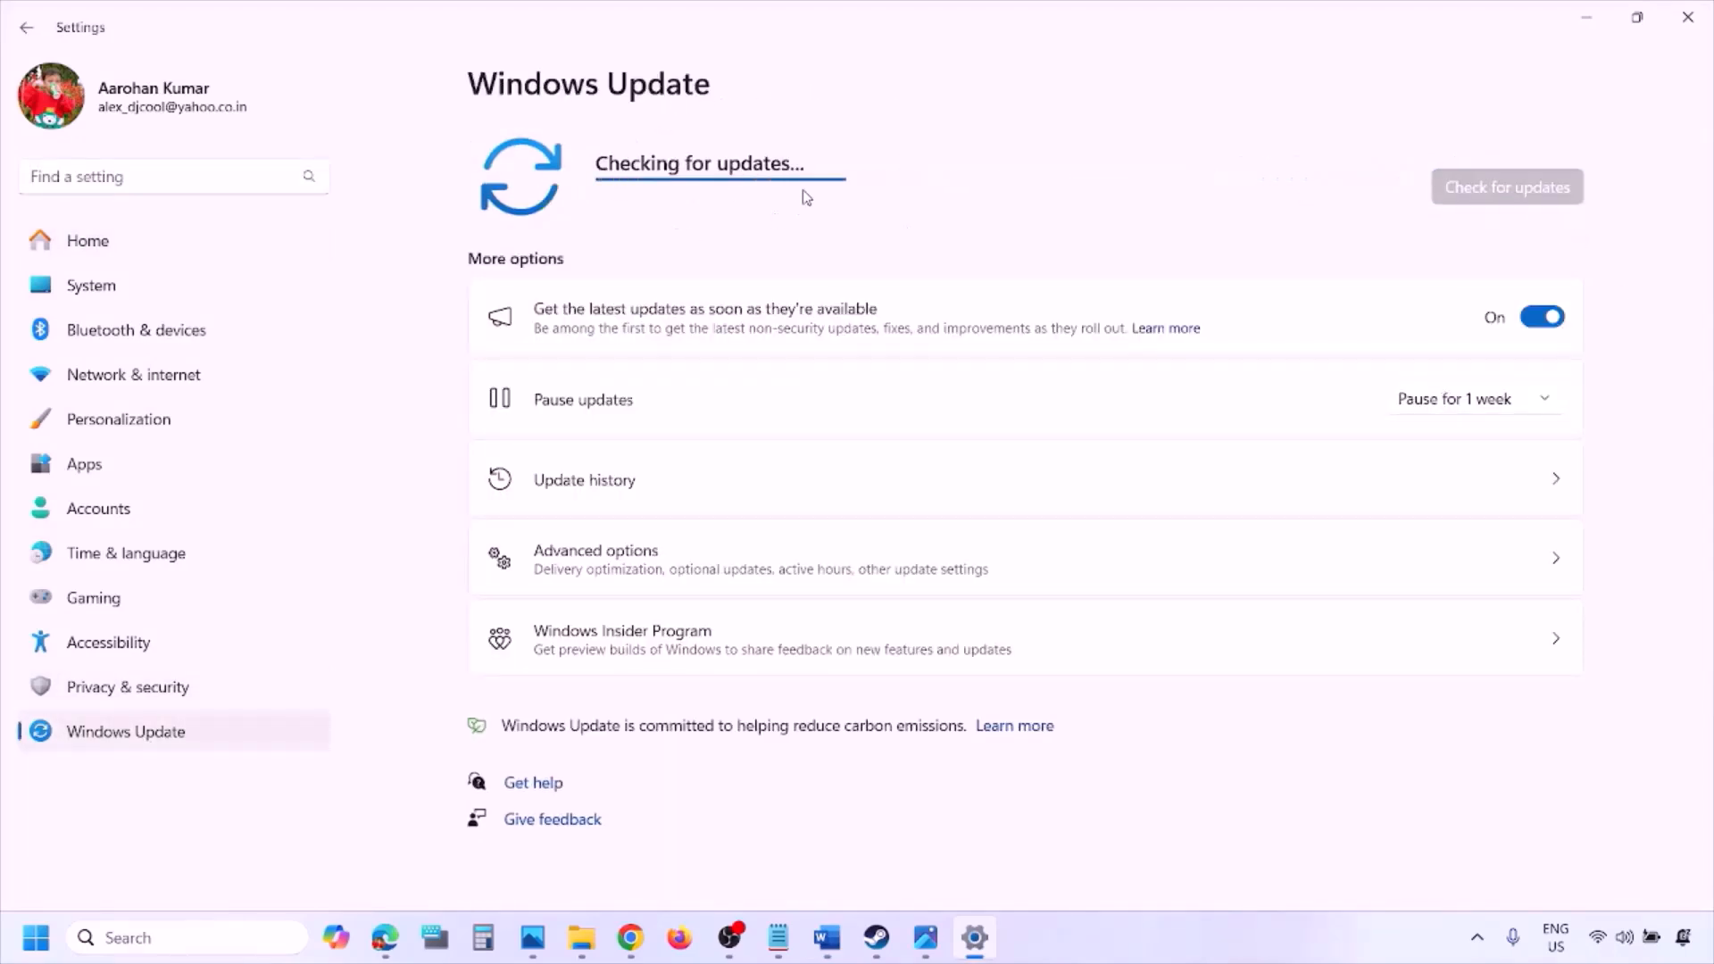
Bring up the computer's restart option, and return to the Word document to show Step 8 about installing Visual C++ files.
left_click(36, 937)
left_click(649, 860)
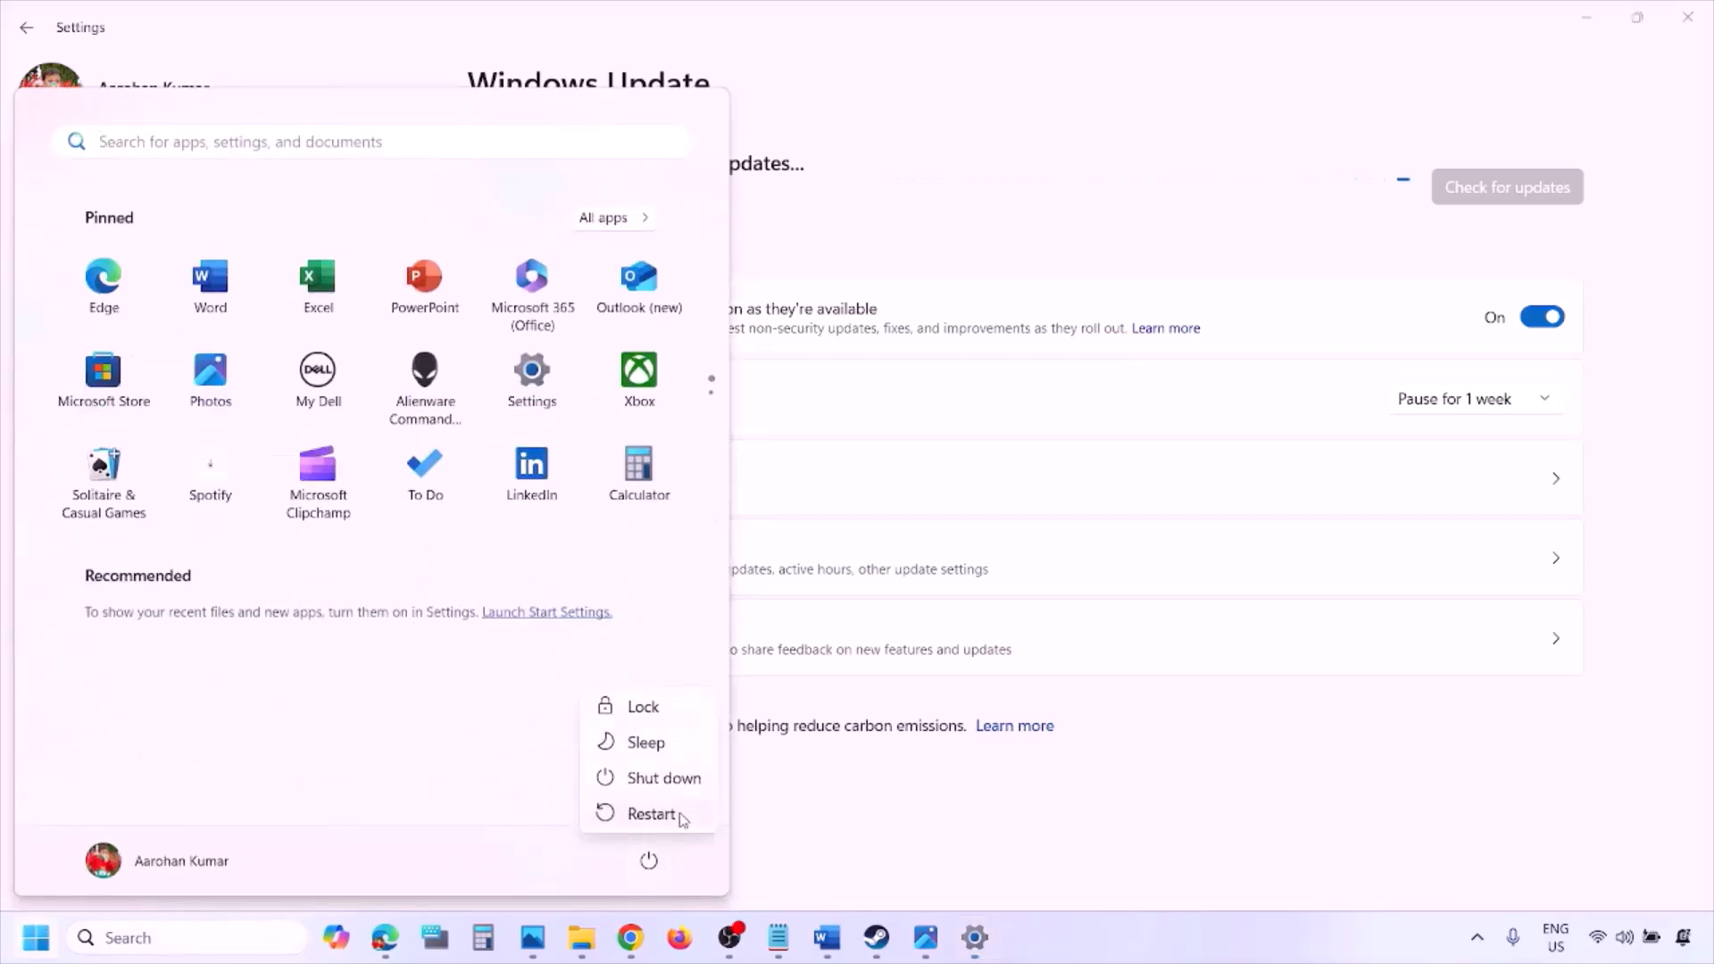
left_click(828, 948)
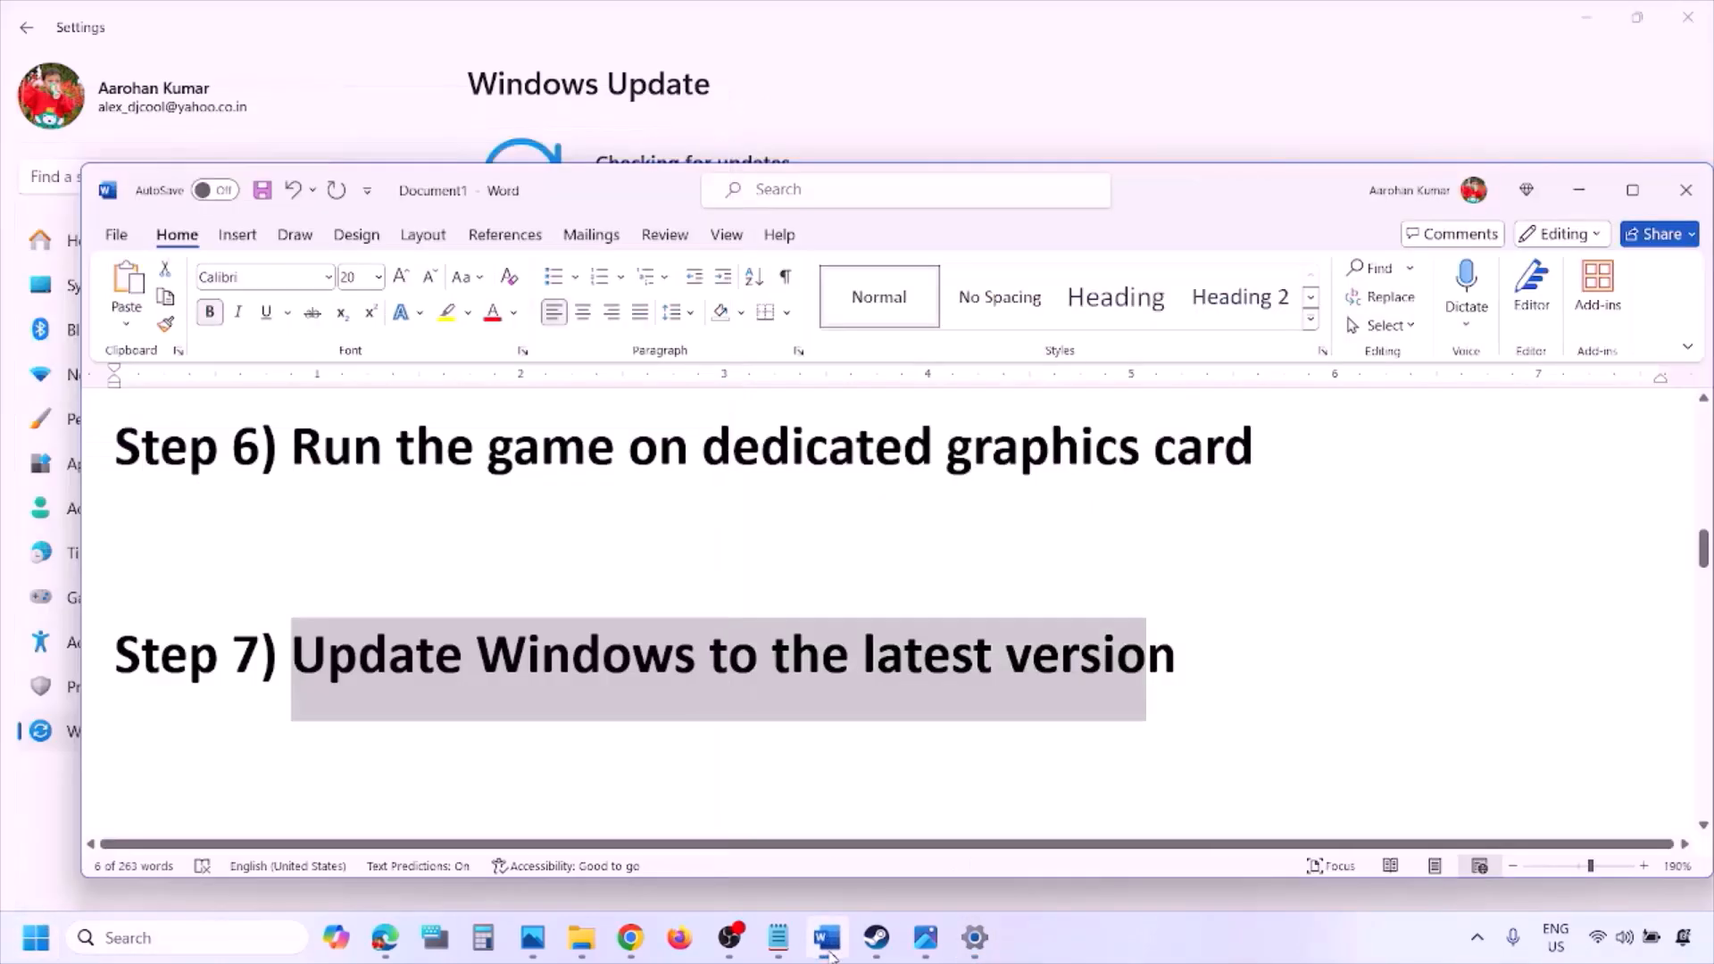
scroll(750, 699, "down", 2)
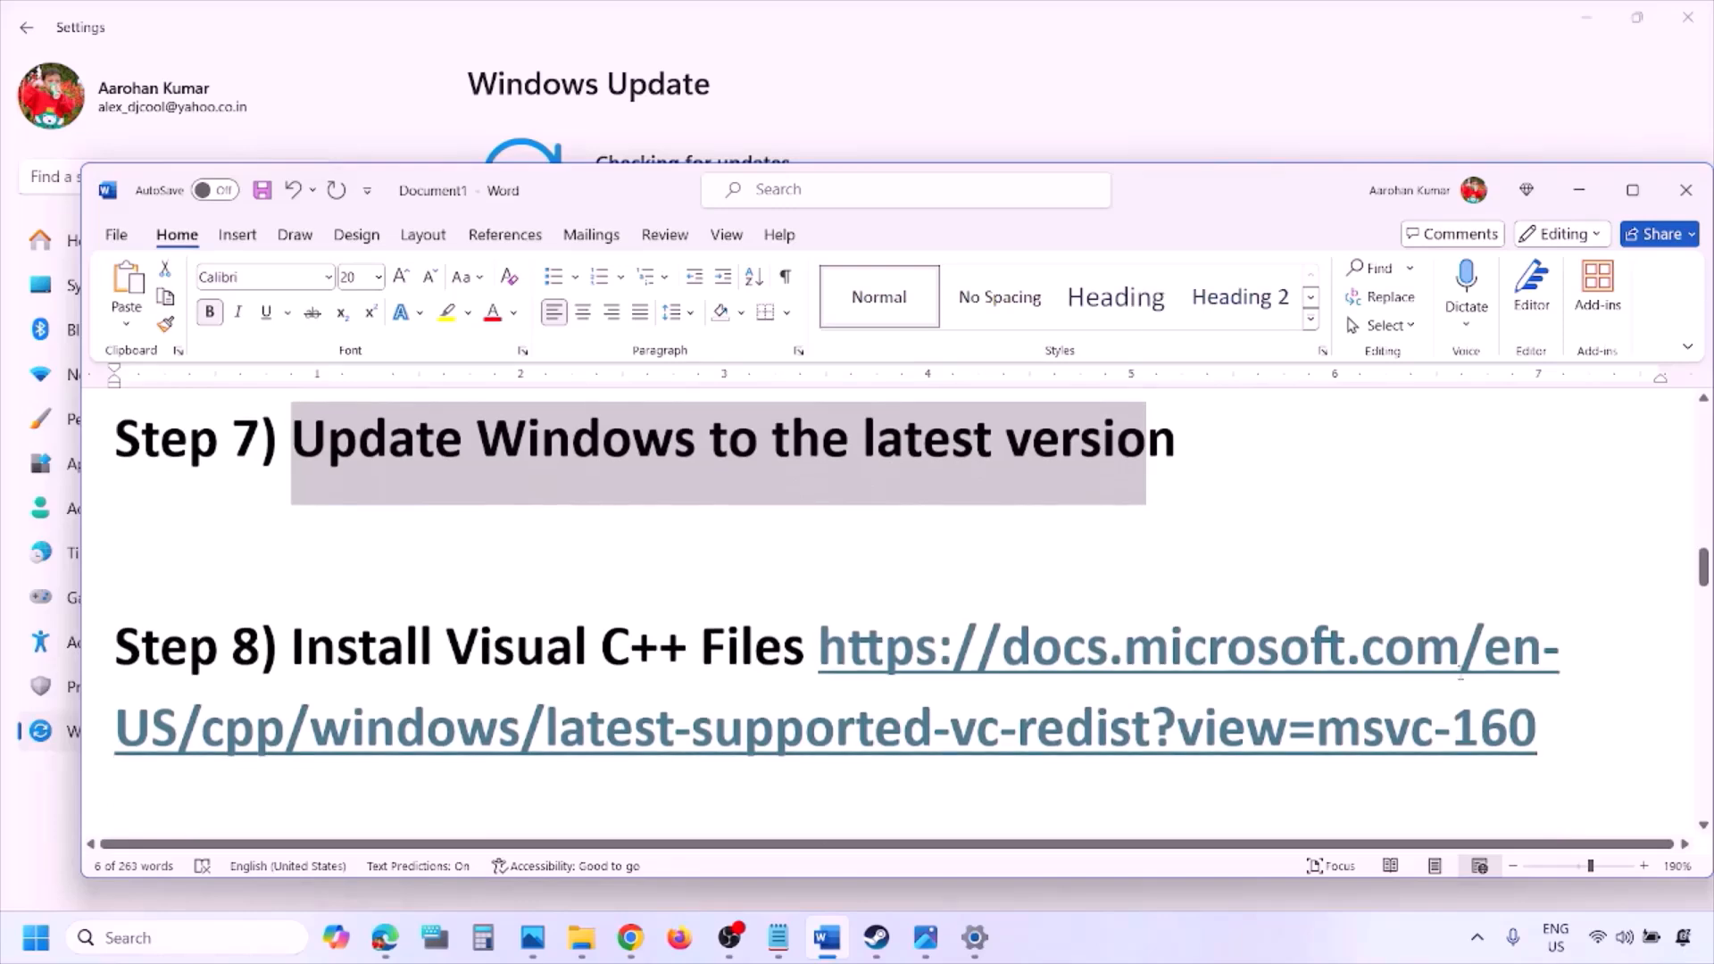
Copy the Visual C++ link from Step 8 and open it in a new Chrome window.
left_click_drag(1565, 743, 936, 661)
key("ctrl+c")
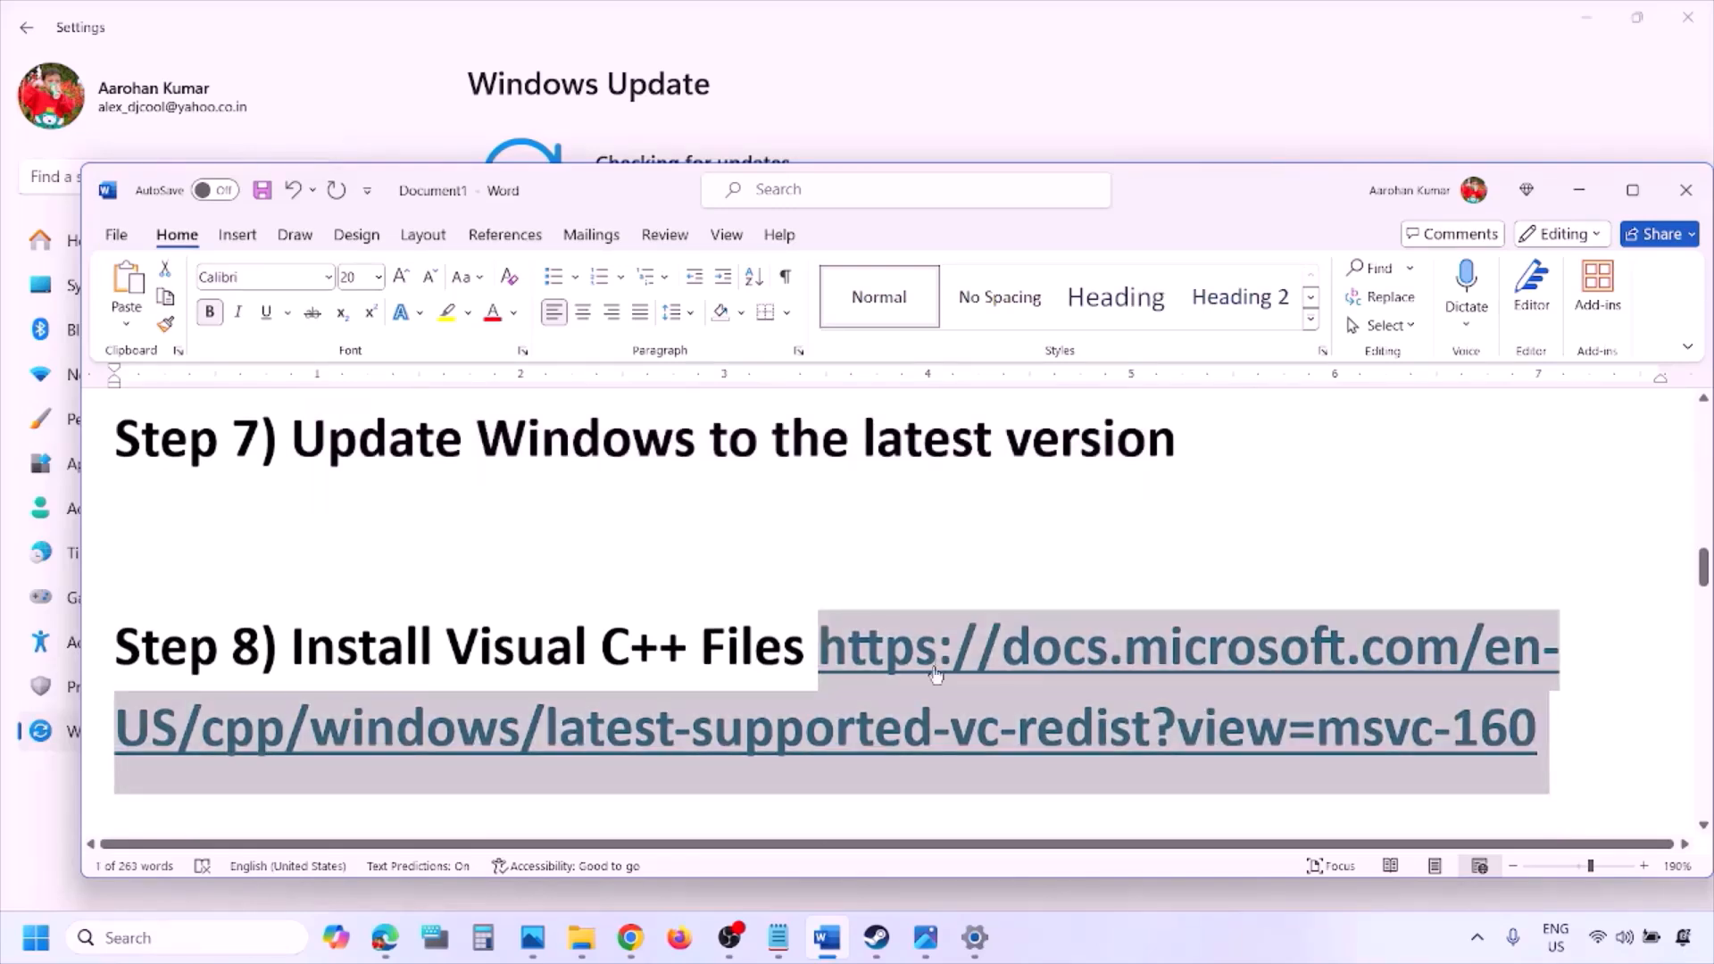
right_click(630, 937)
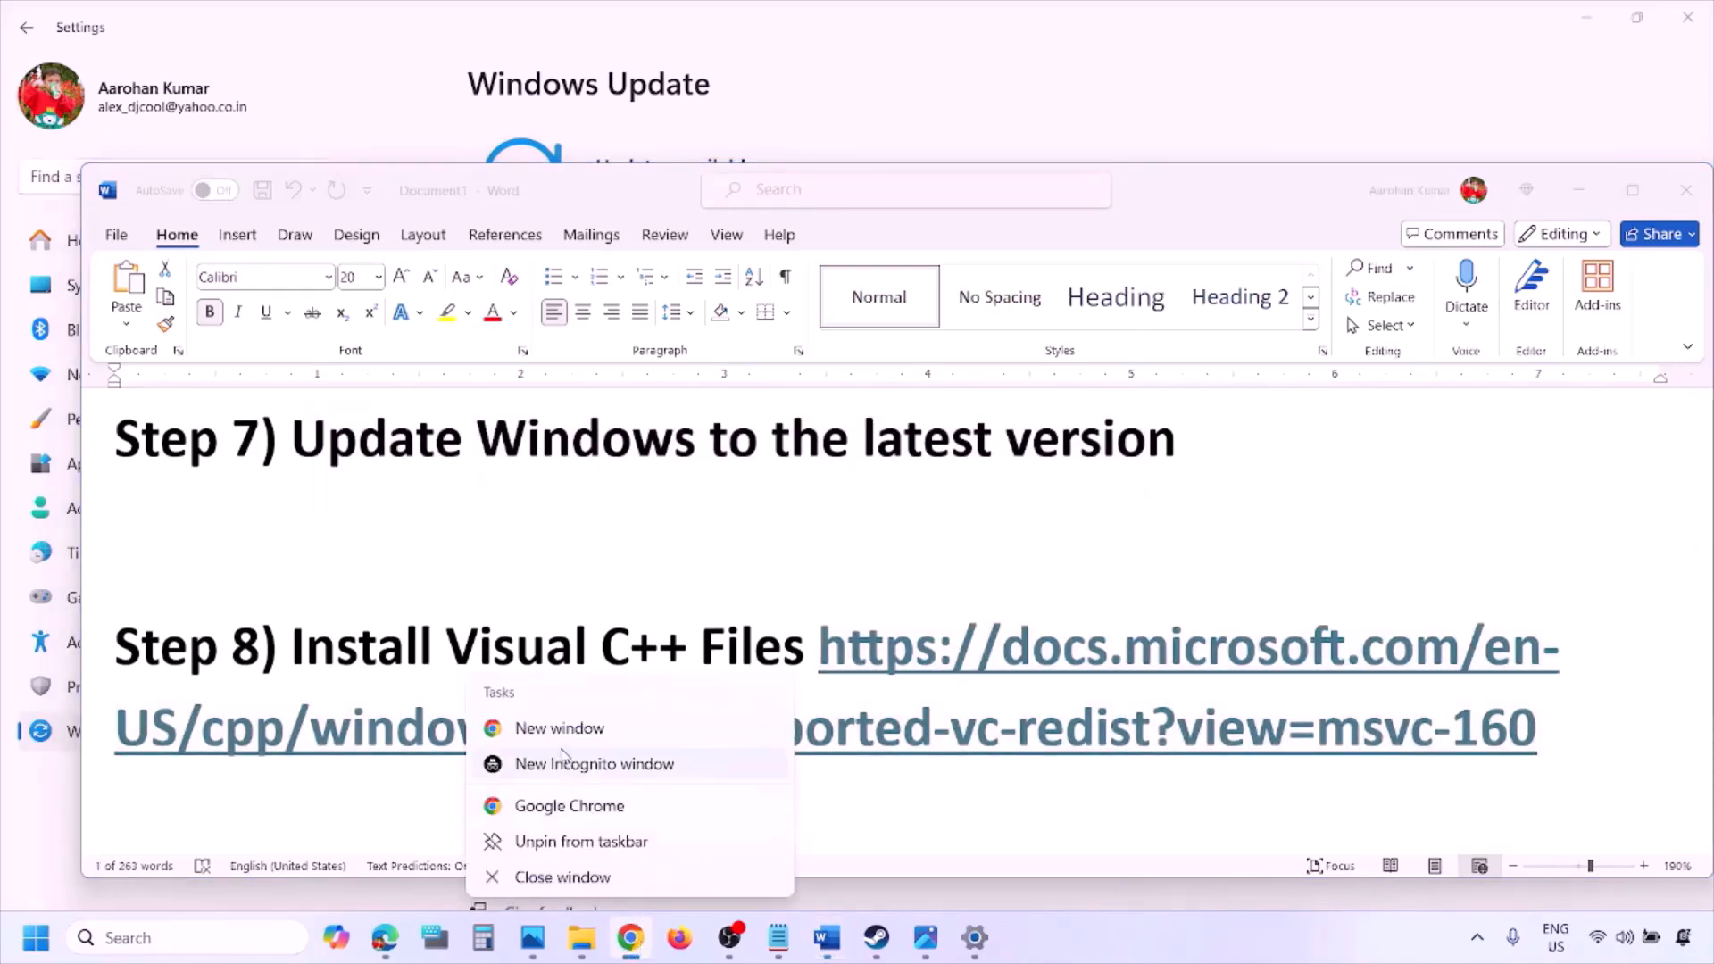
left_click(558, 739)
key("ctrl+v")
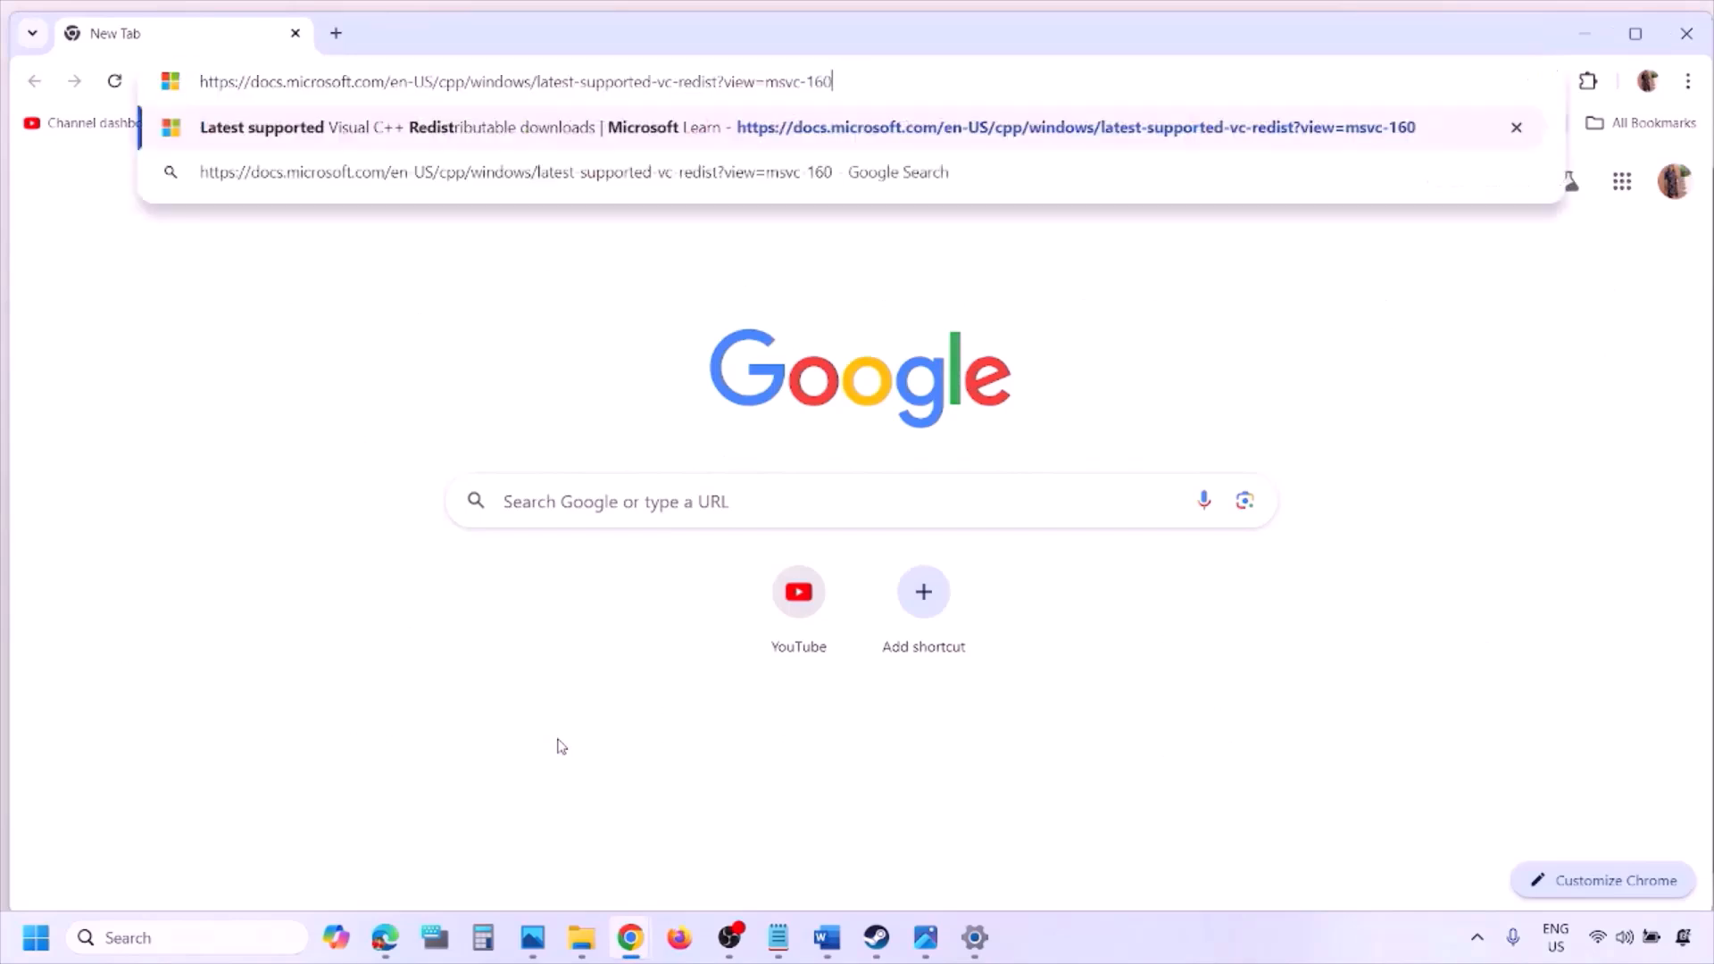
key("Return")
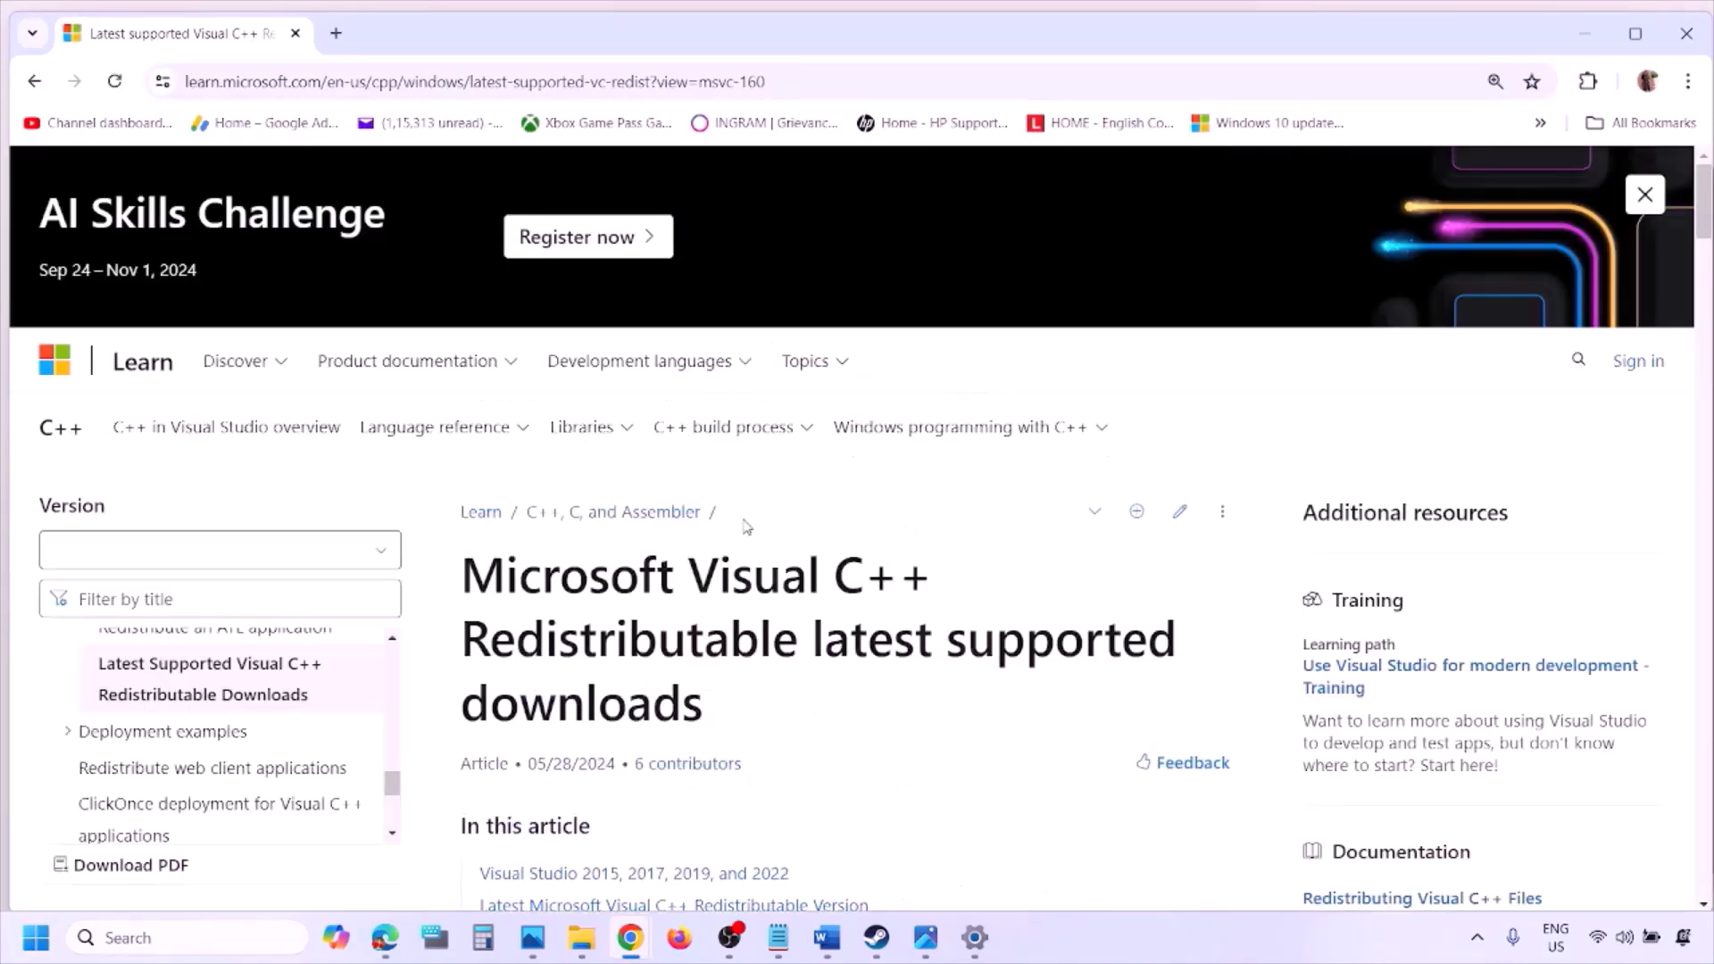
Find the Visual Studio 2015, 2017, 2019, and 2022 section and highlight the X86 and X64 entries in its download table.
scroll(745, 527, "down", 4)
scroll(745, 527, "down", 6)
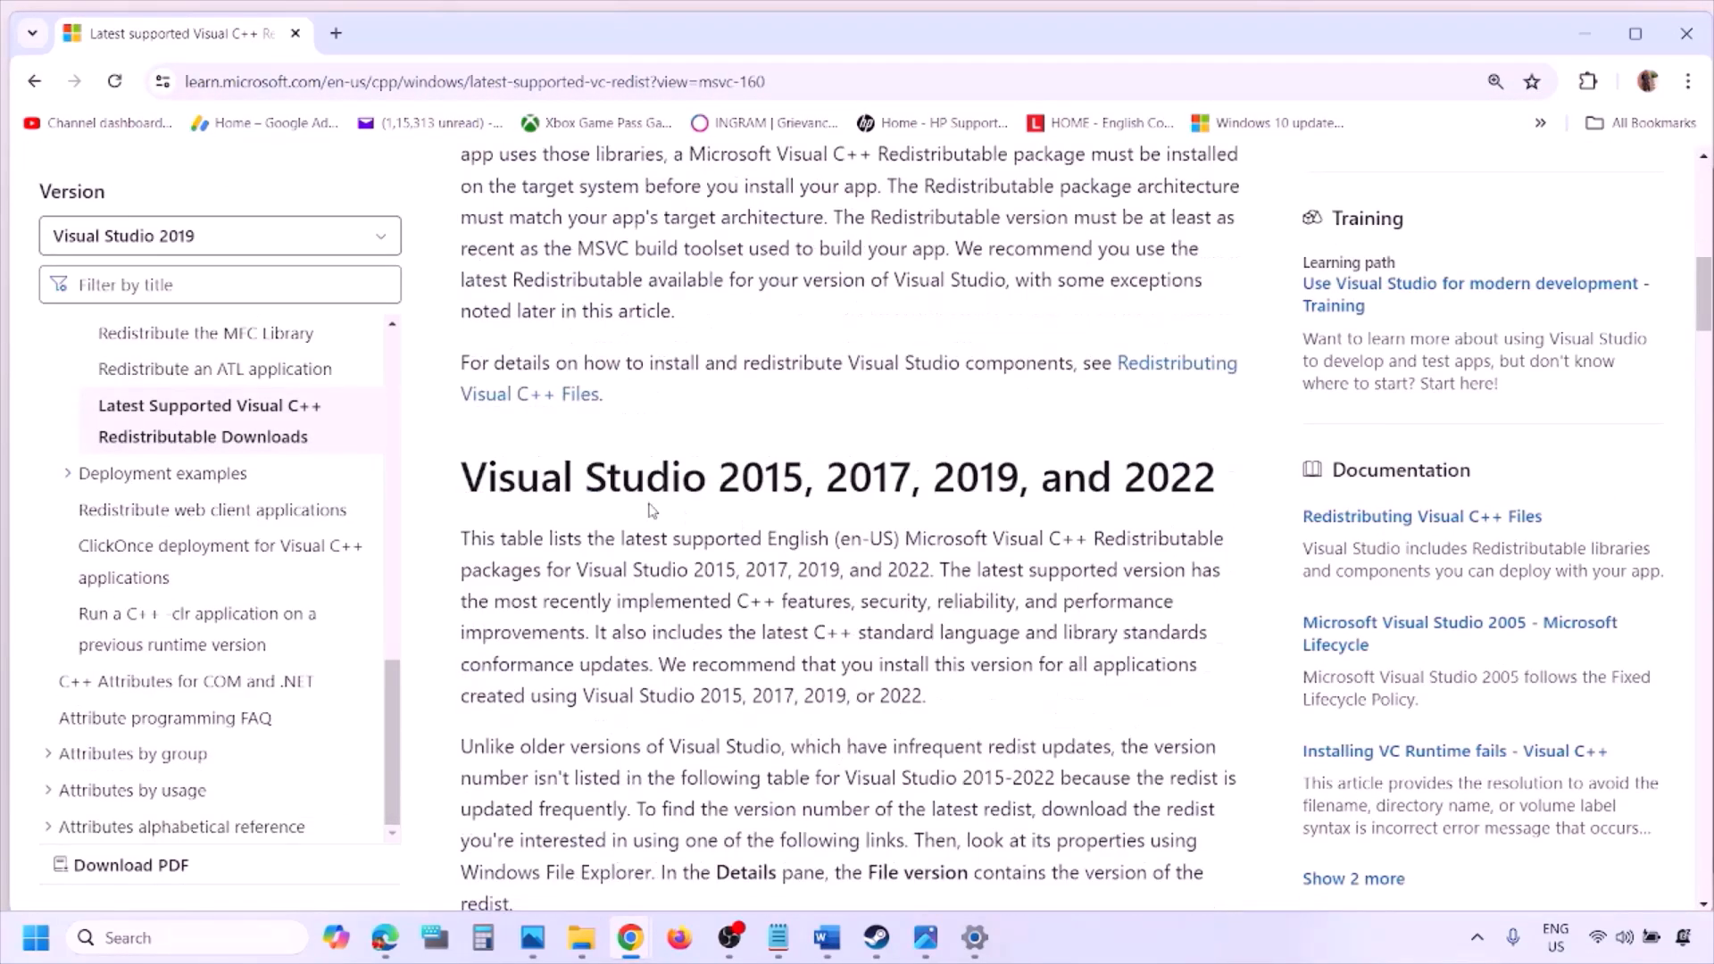
left_click_drag(553, 484, 1151, 482)
scroll(754, 643, "down", 5)
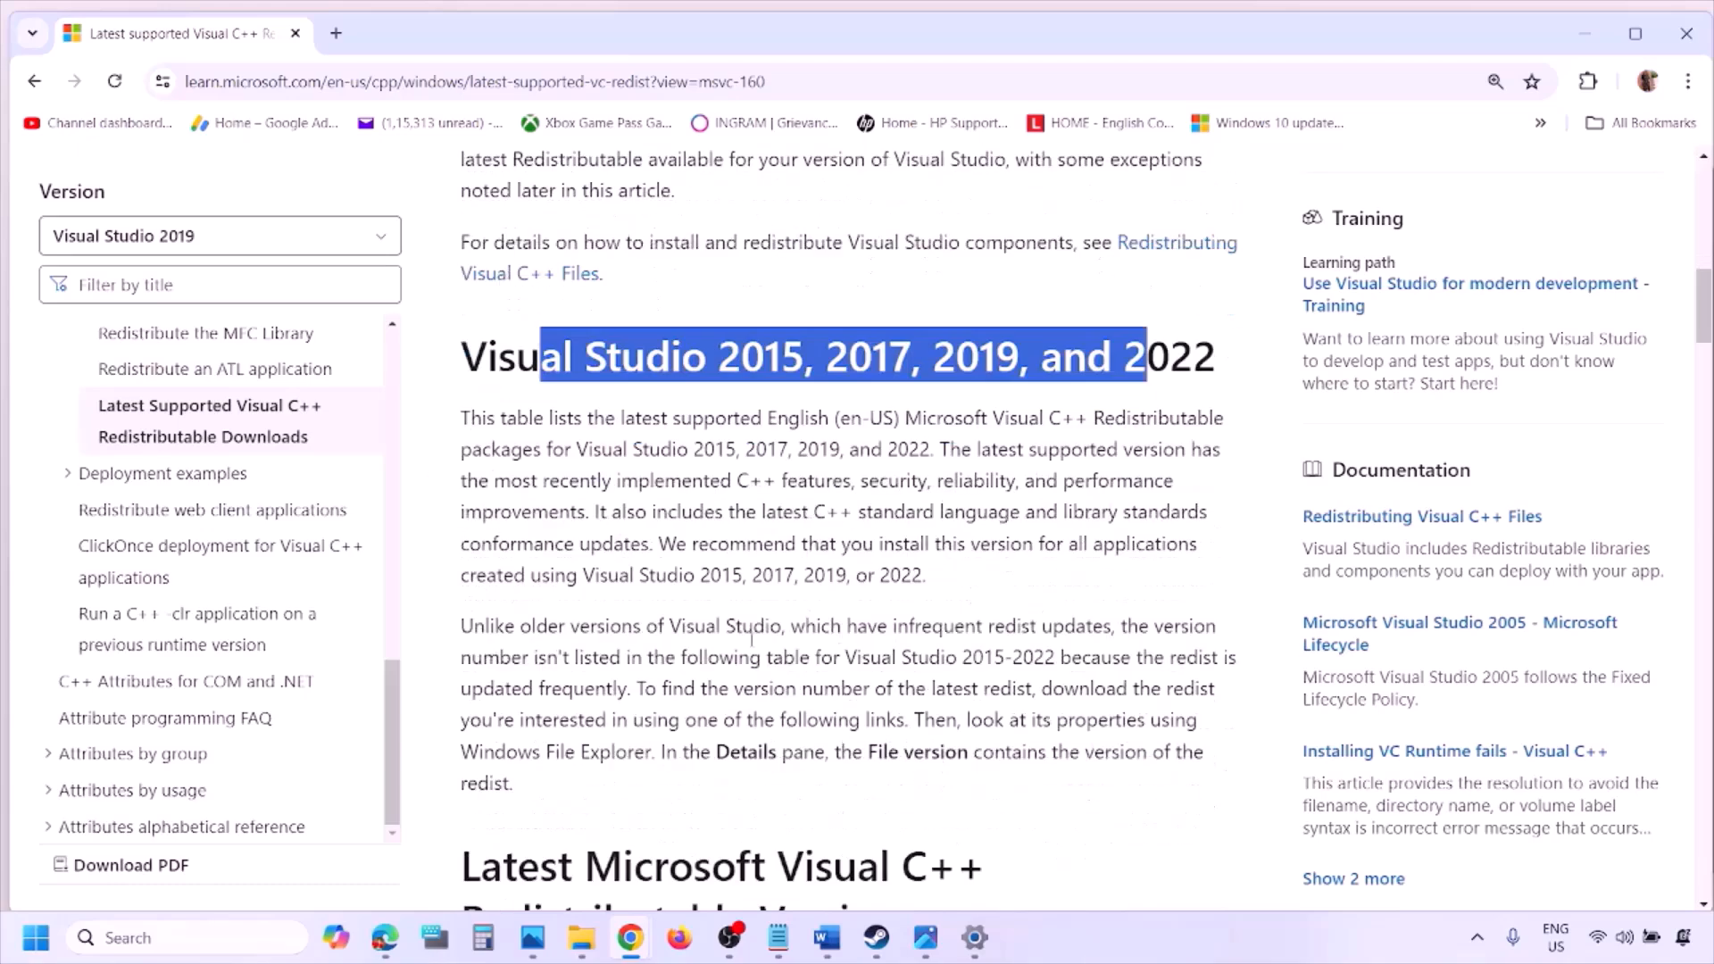
scroll(754, 643, "down", 4)
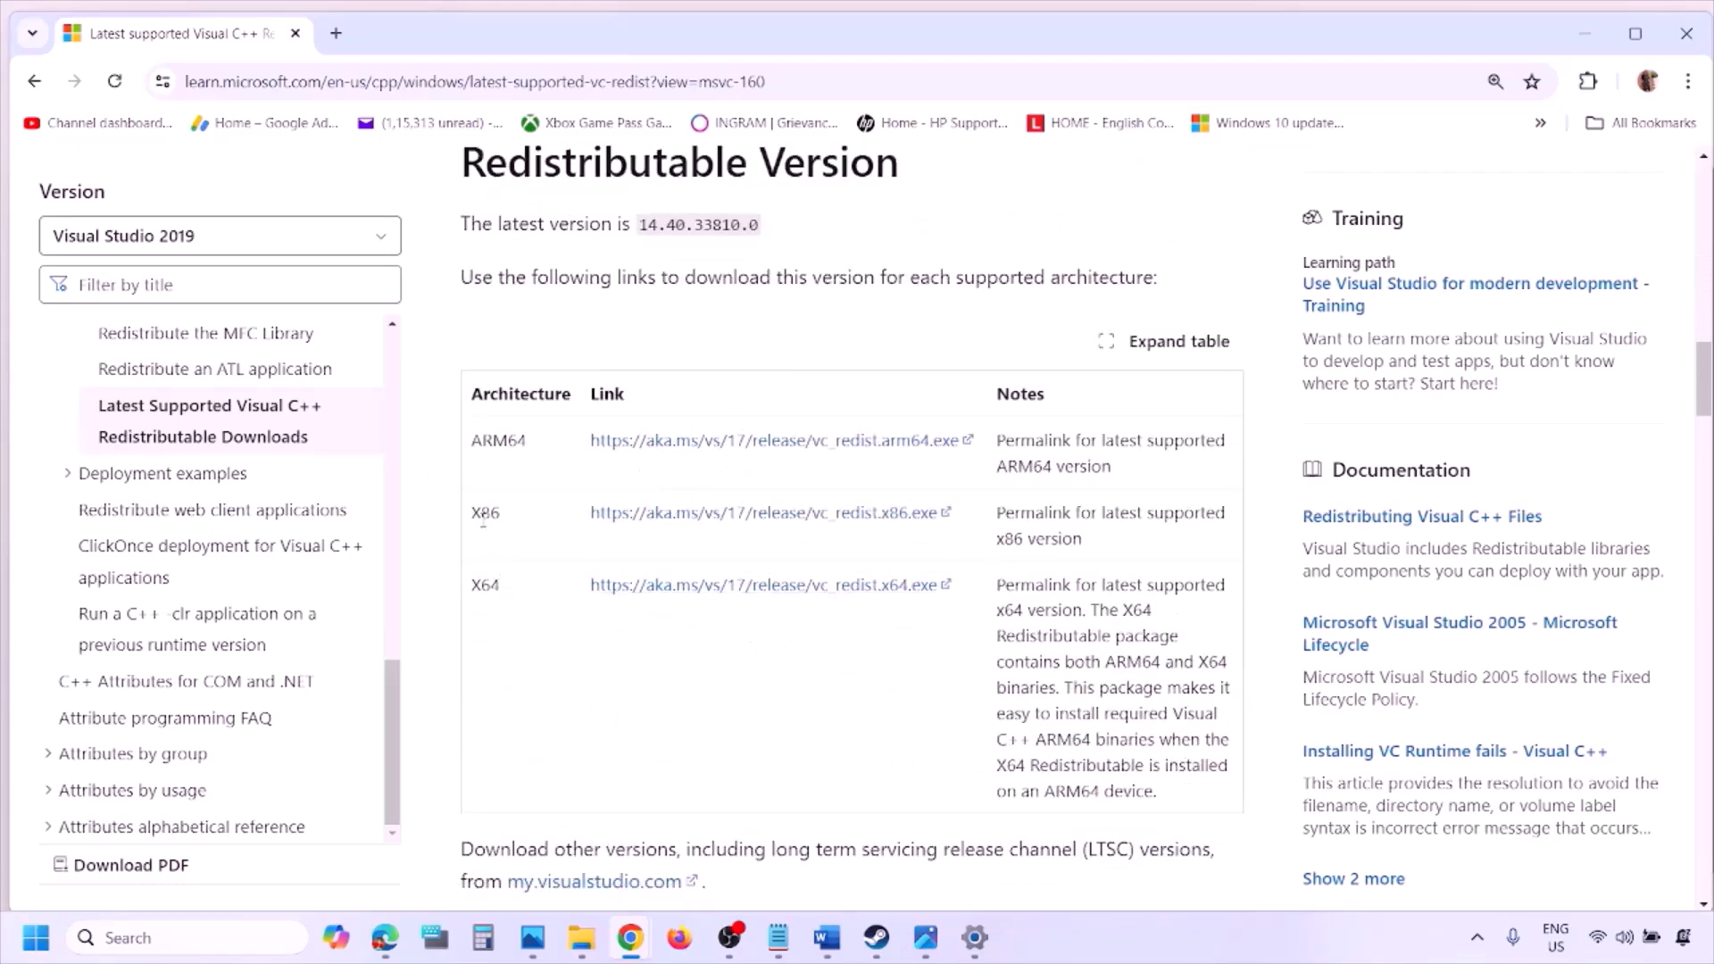
double_click(483, 514)
double_click(486, 586)
Download the X86 Visual C++ redistributable and run its setup as a repair.
left_click_drag(483, 535, 877, 518)
left_click(843, 531)
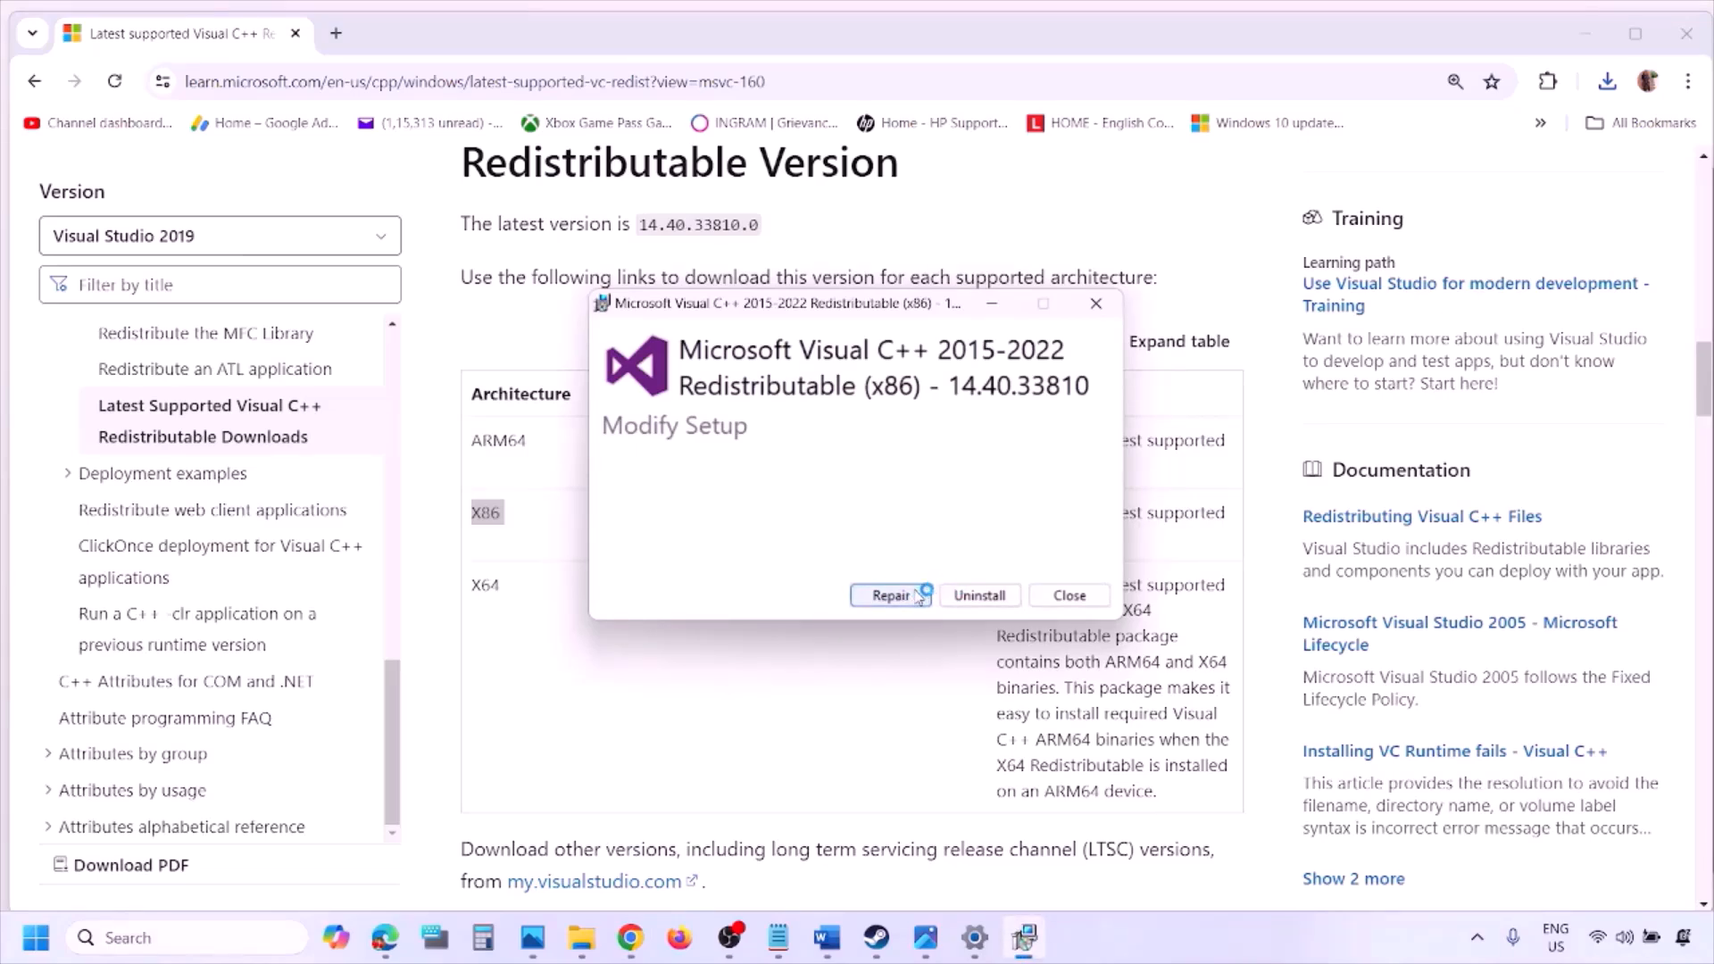
left_click(920, 595)
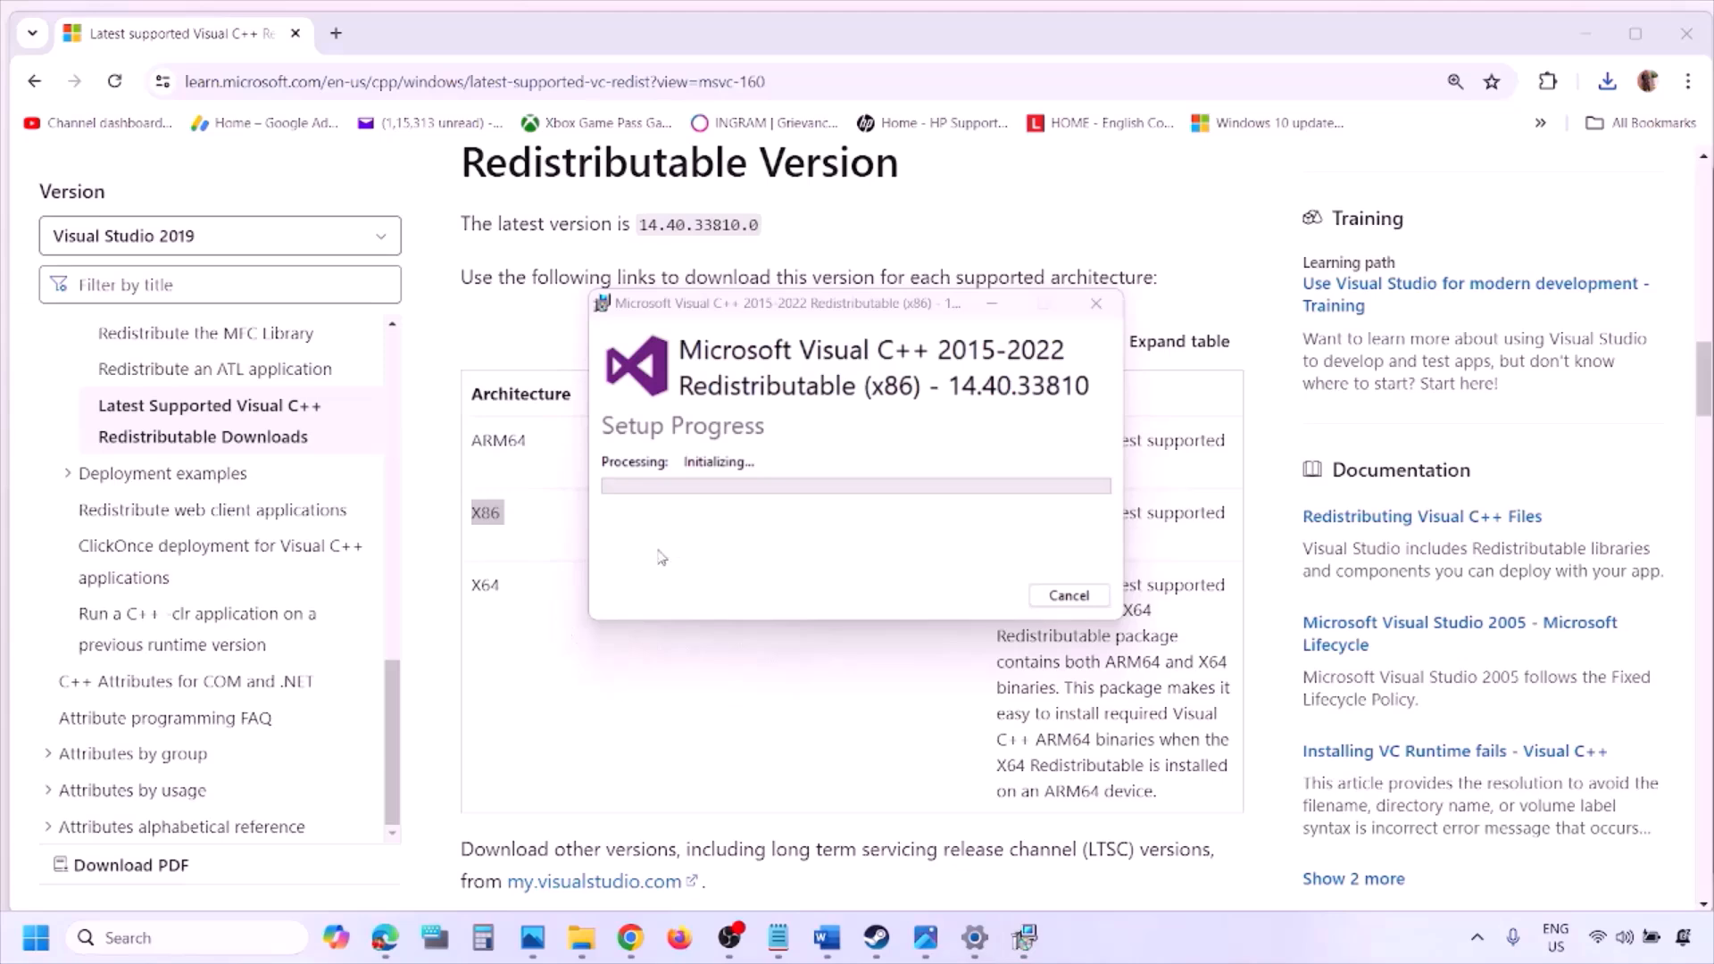
Download the X64 Visual C++ redistributable and launch VC_redist.x64.exe.
double_click(484, 586)
left_click(775, 595)
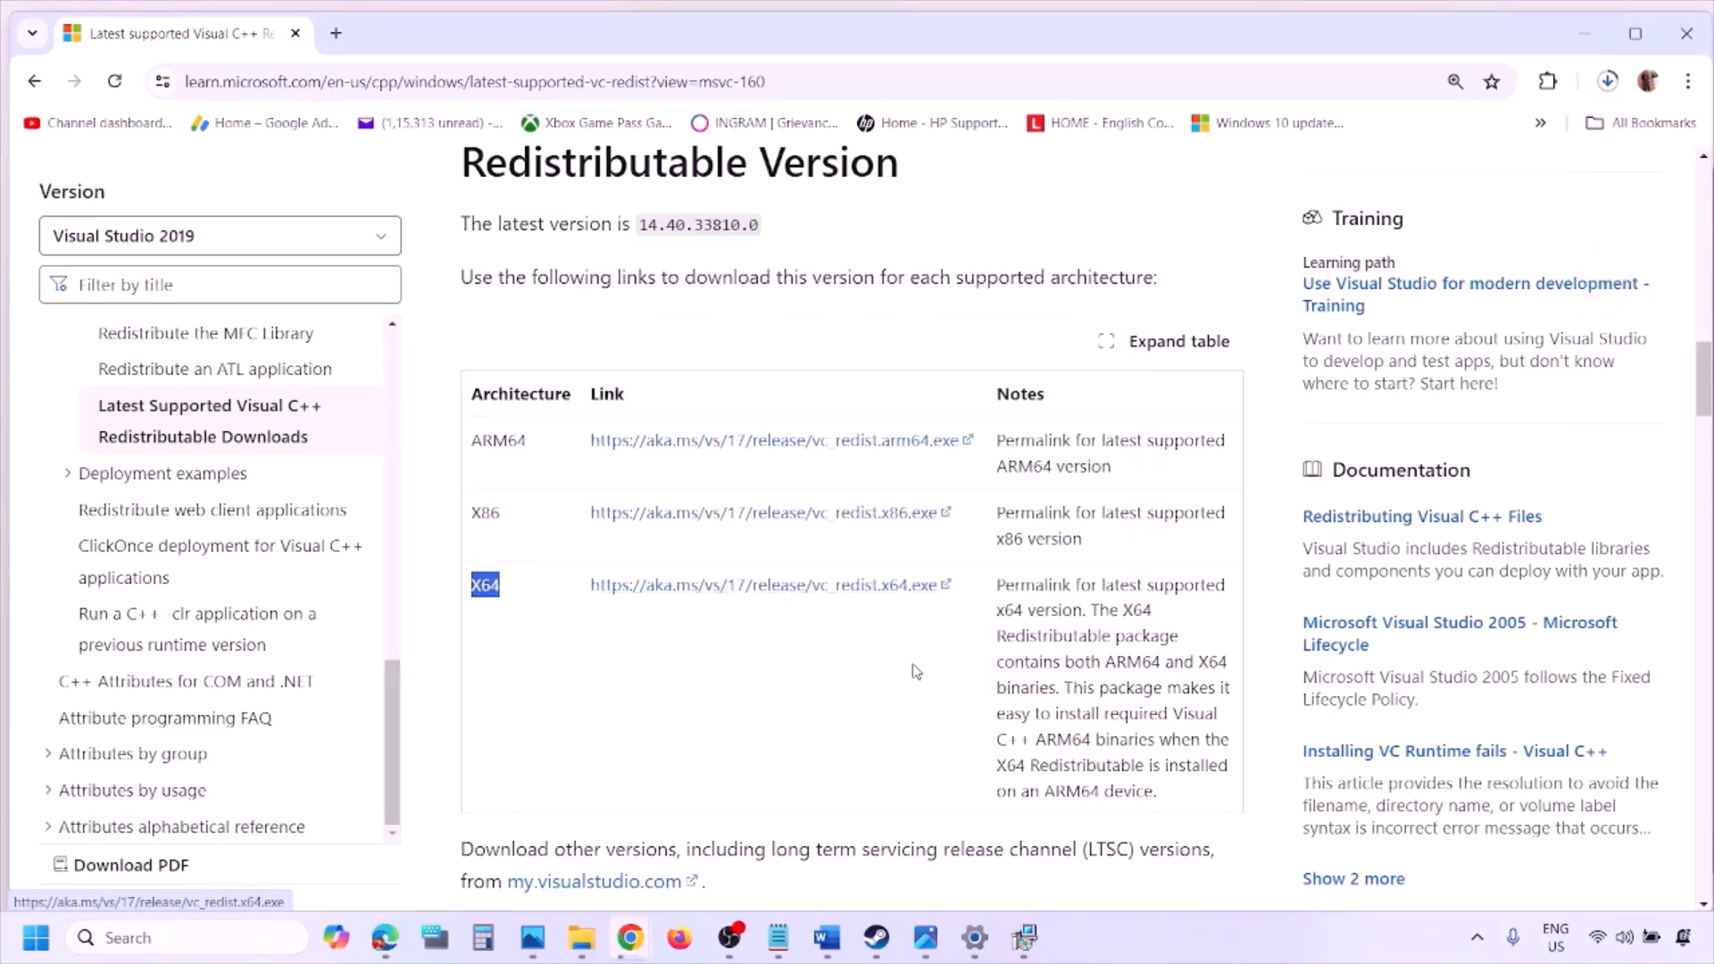
left_click(1024, 937)
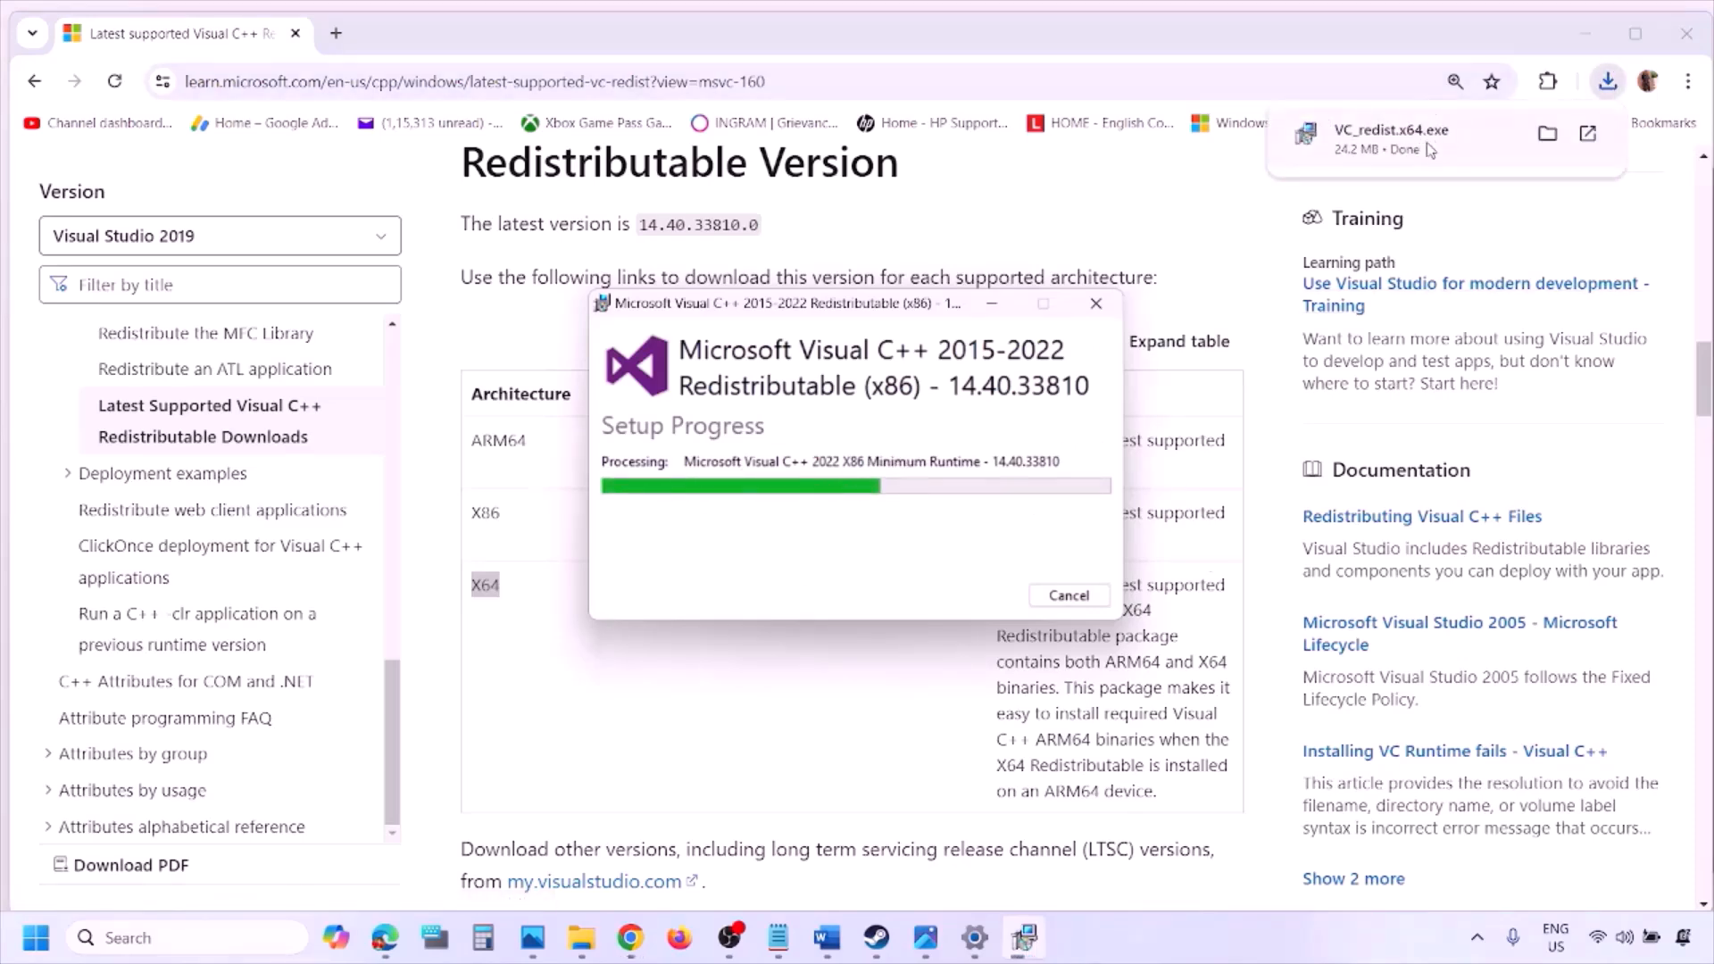
left_click(1424, 136)
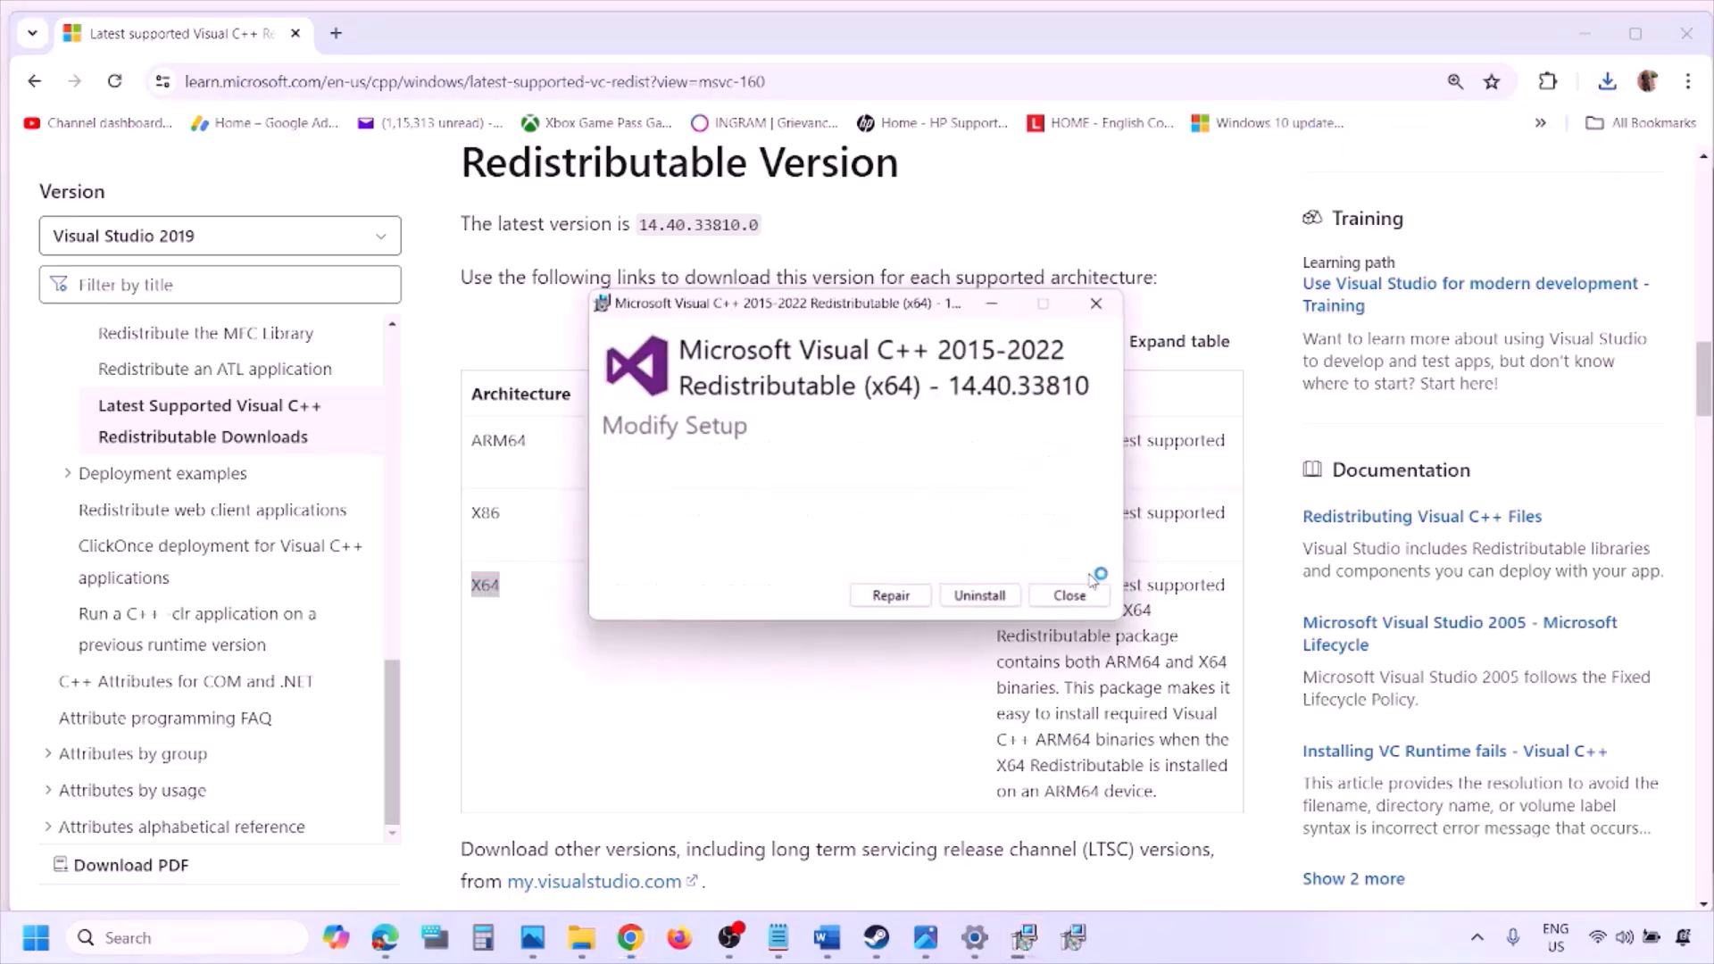
Start repairing the x64 redistributable and place the x86 and x64 setup windows side by side.
left_click(890, 596)
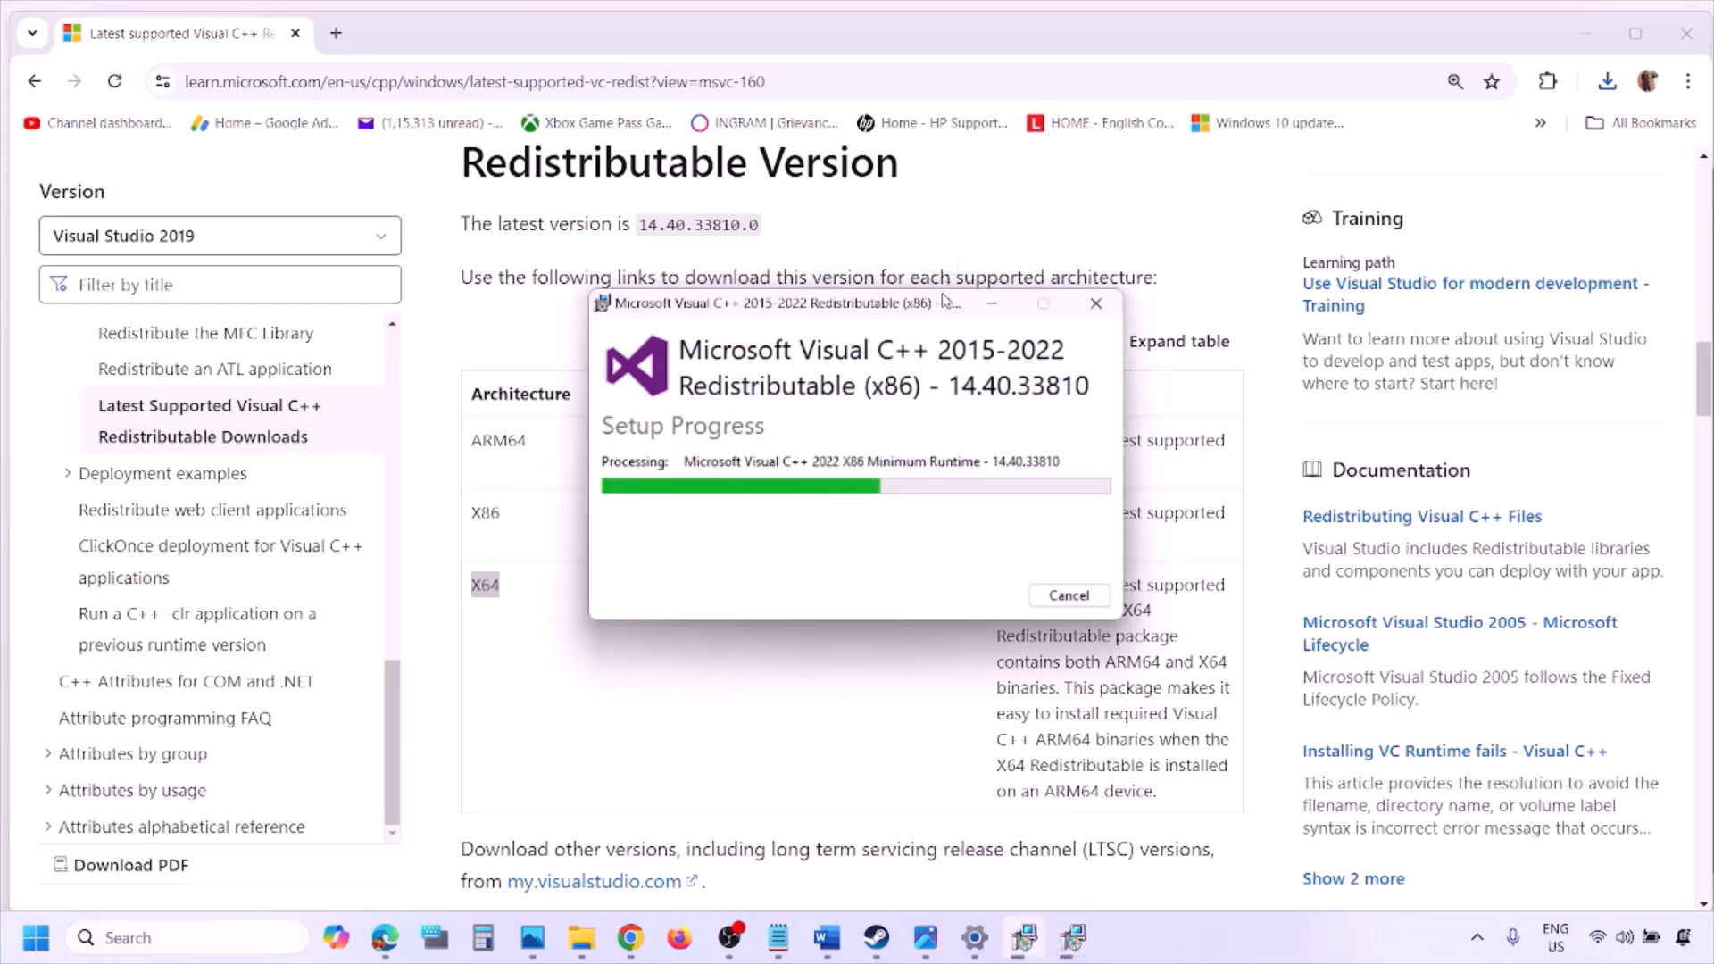
left_click_drag(944, 300, 547, 379)
left_click_drag(830, 299, 1085, 406)
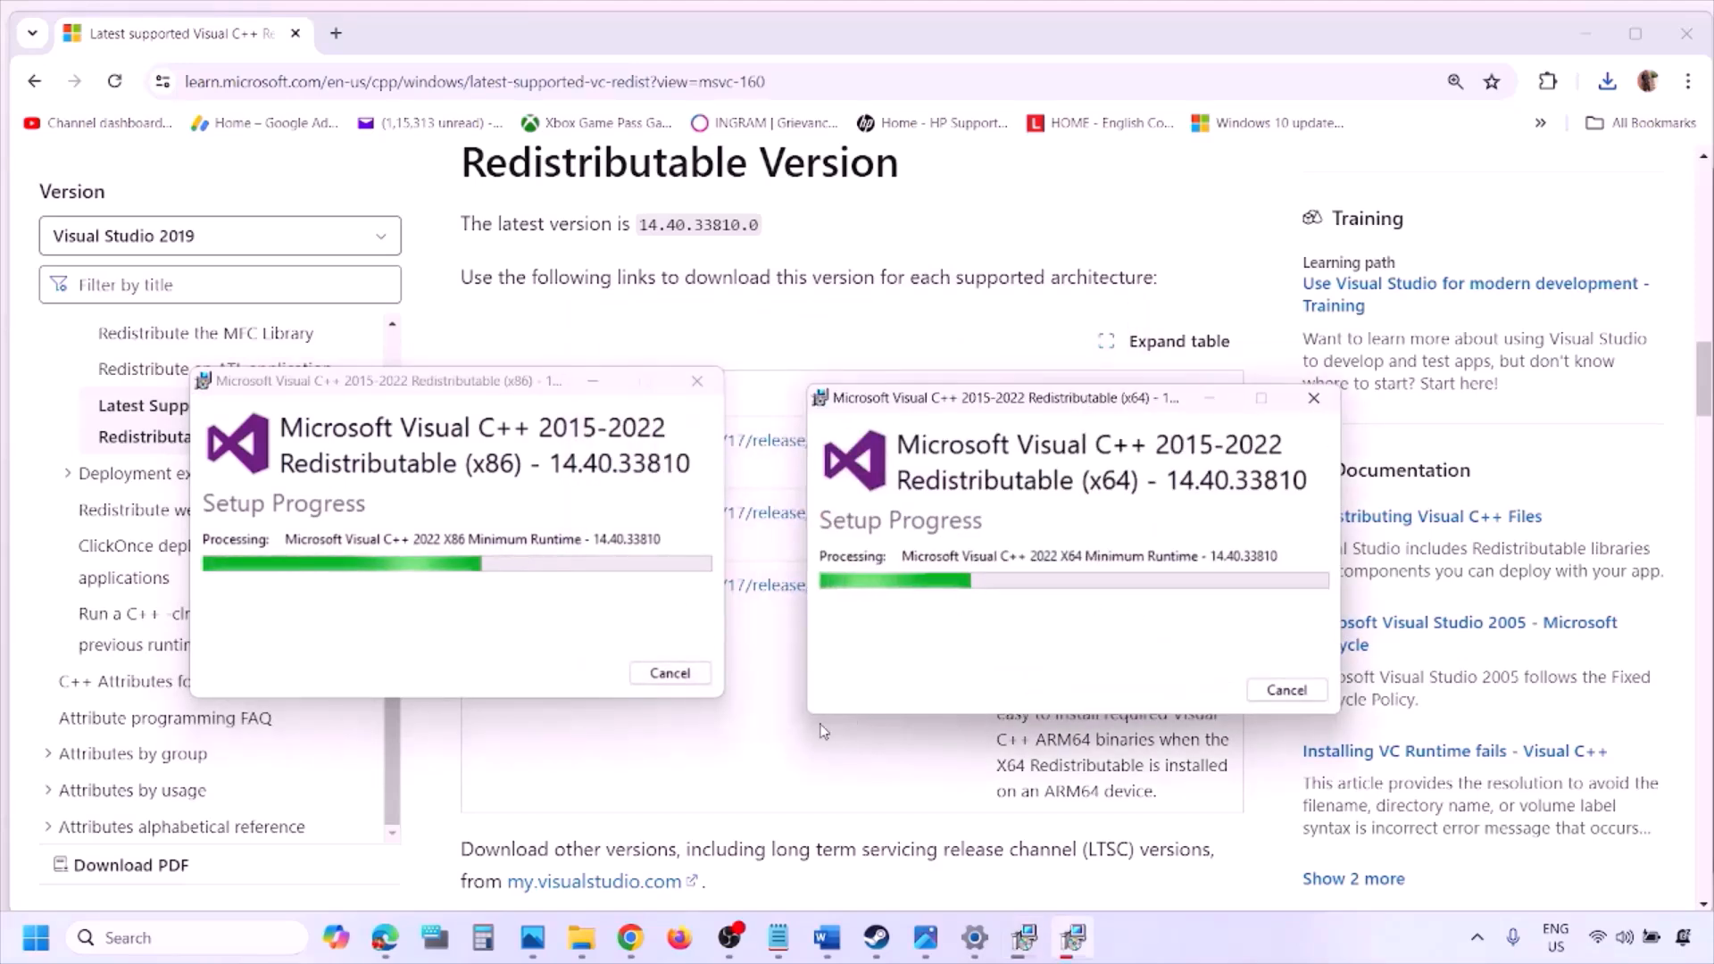
Bring up the computer's restart option and dismiss it without restarting.
left_click(28, 935)
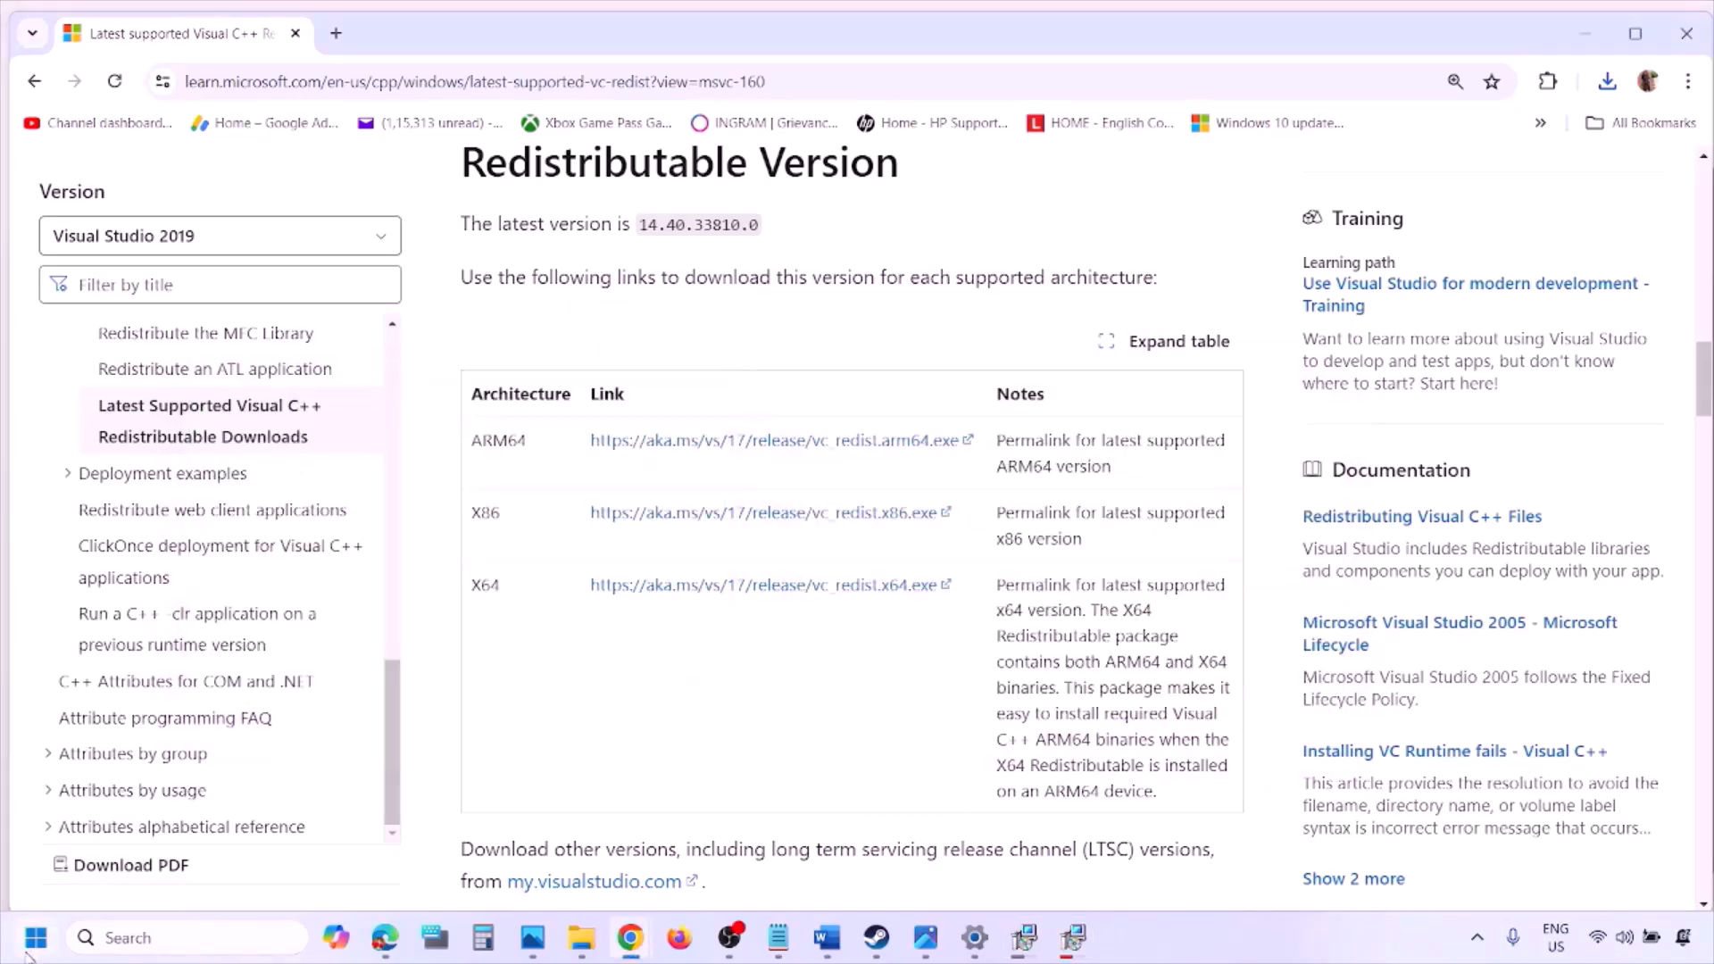
left_click(649, 862)
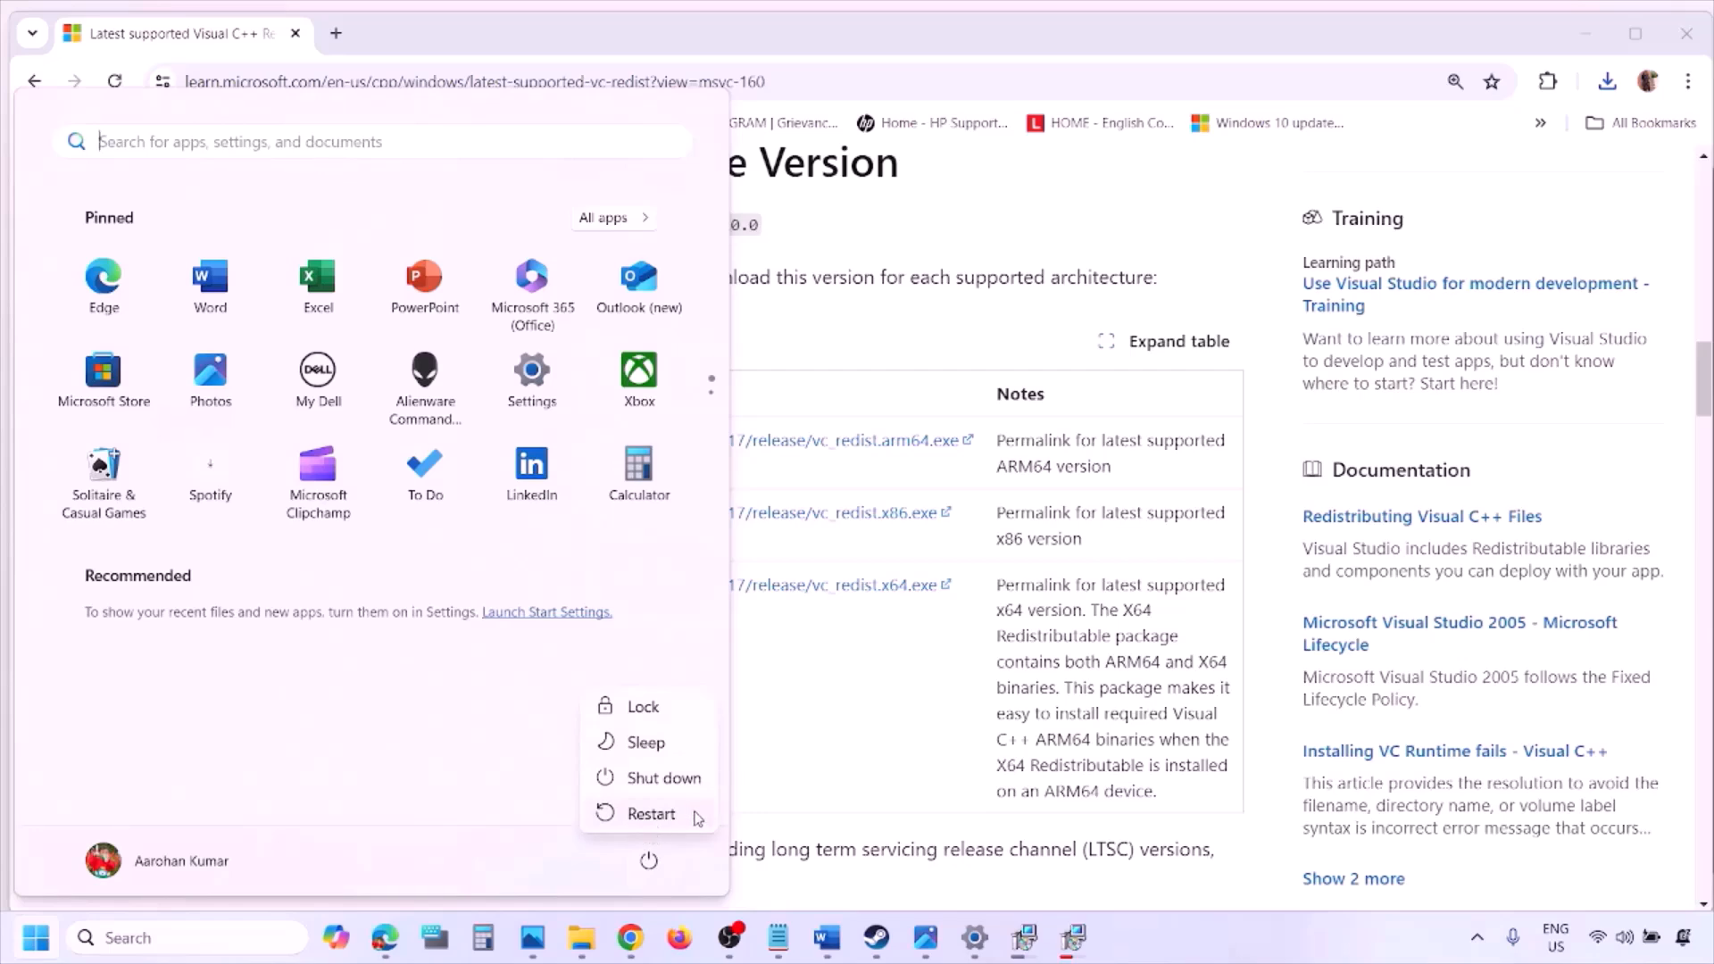
left_click(887, 760)
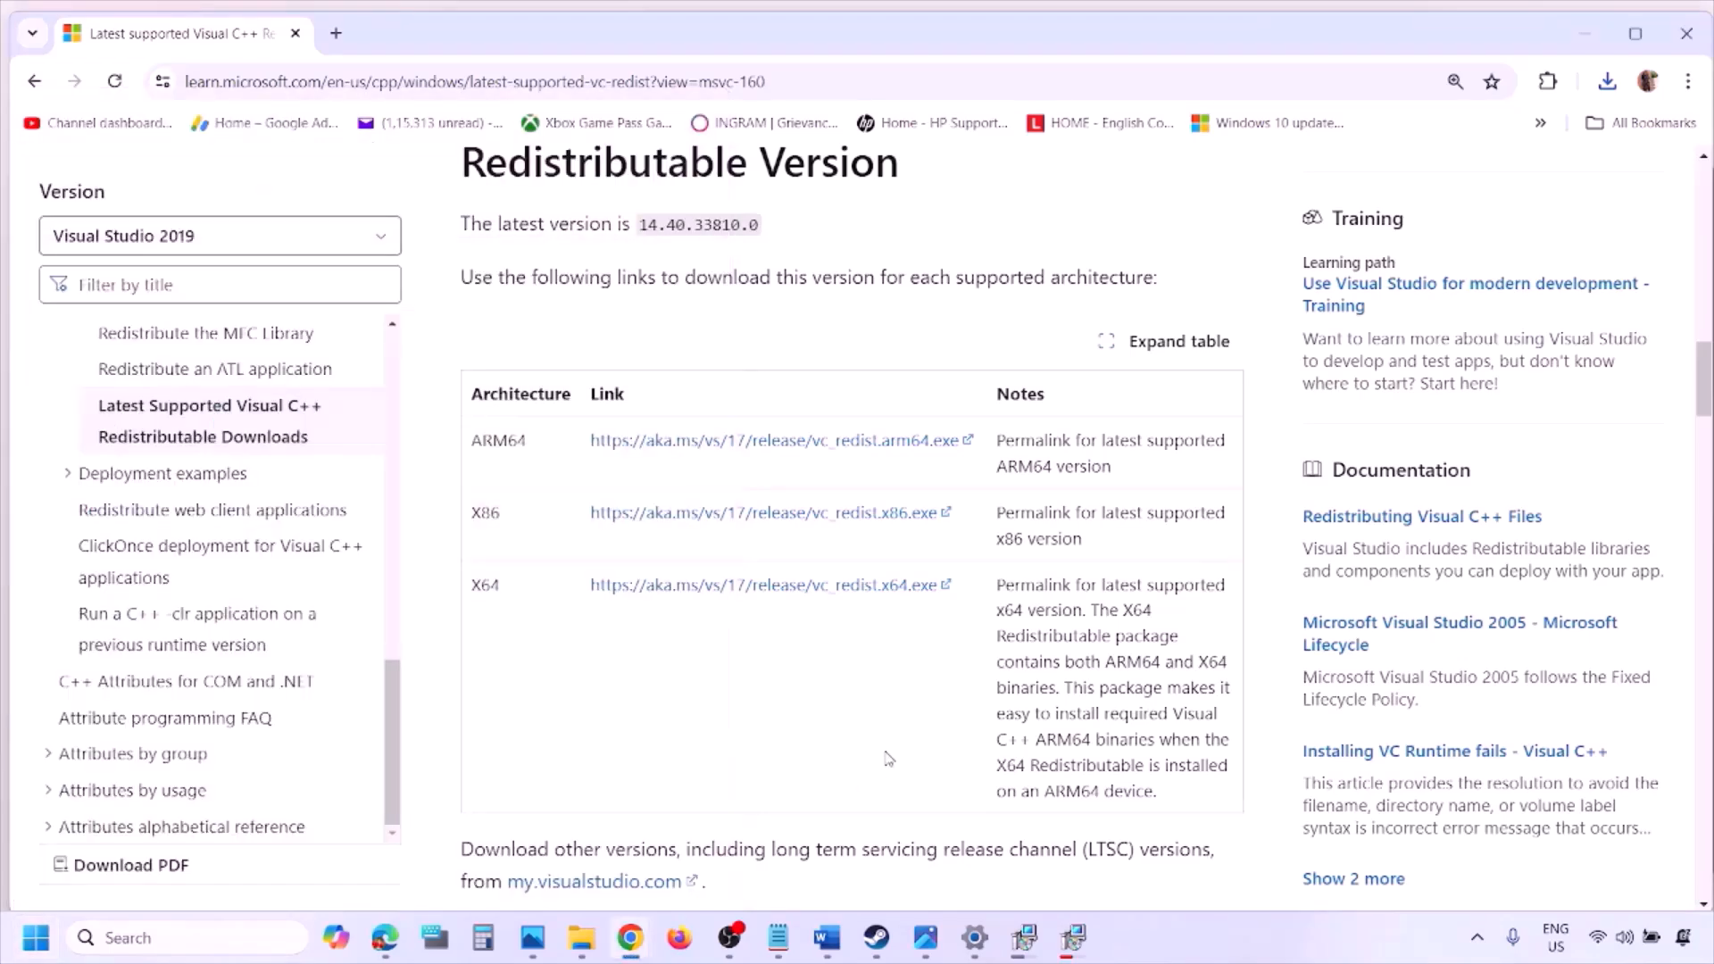
Switch to the Word document, show Step 9 about unplugging external devices, and maximize the window.
left_click(827, 938)
scroll(735, 606, "down", 2)
scroll(735, 605, "down", 2)
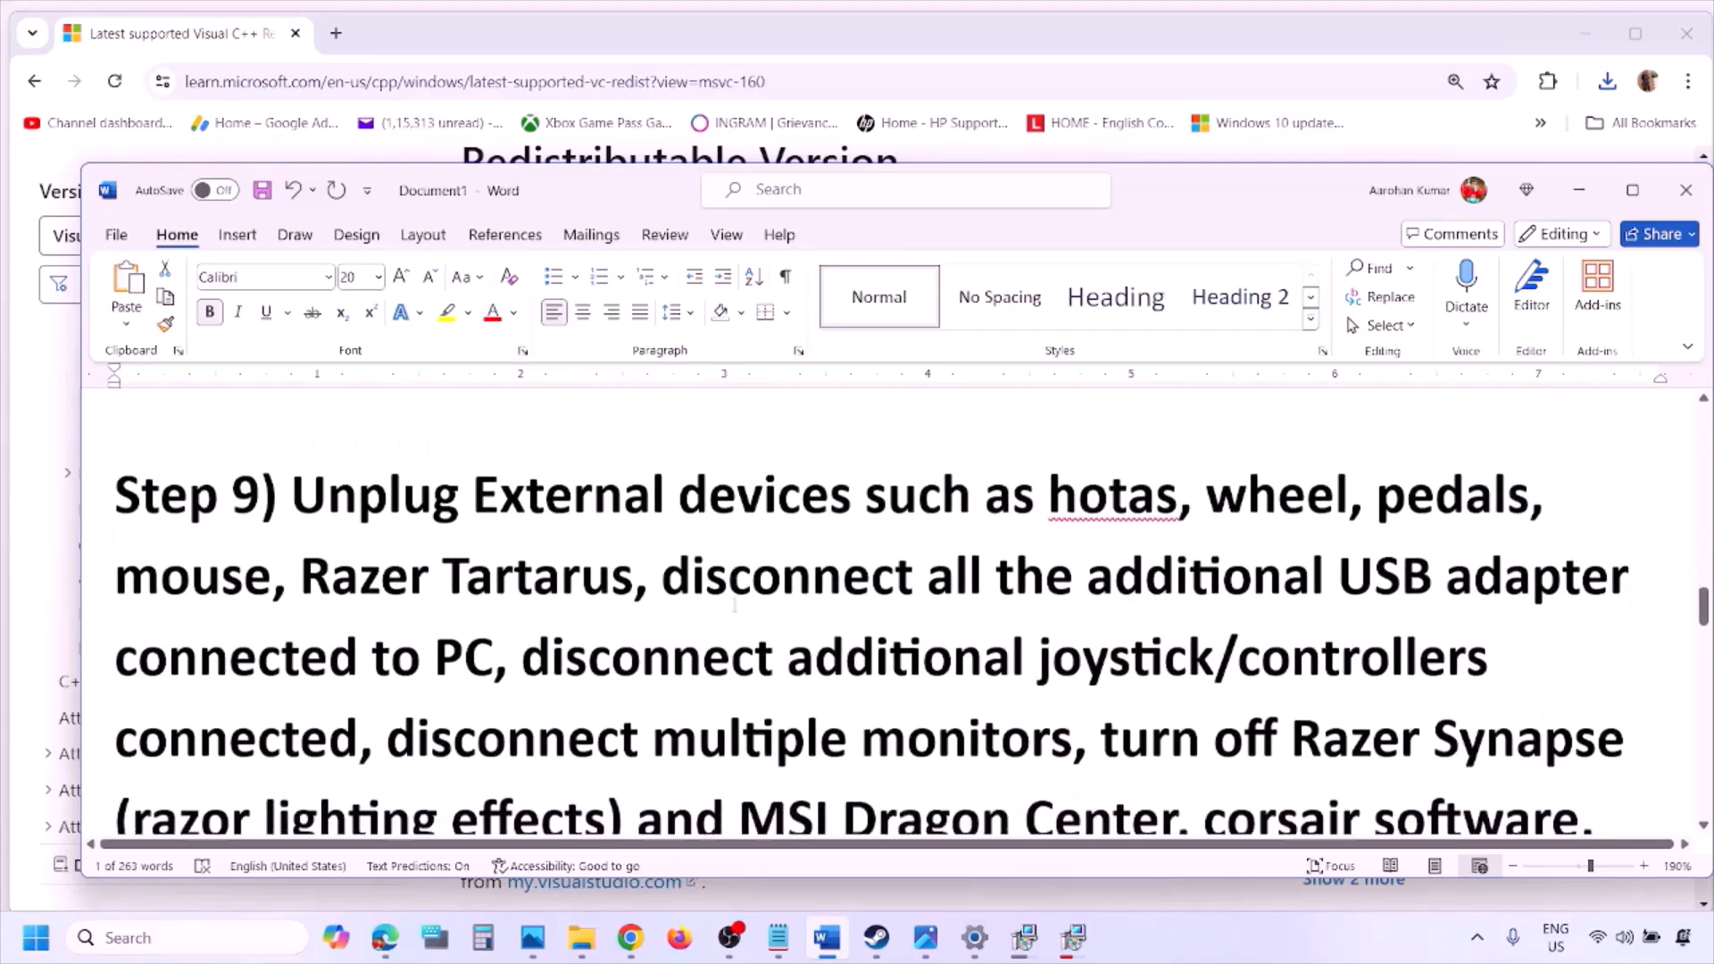
left_click(1635, 191)
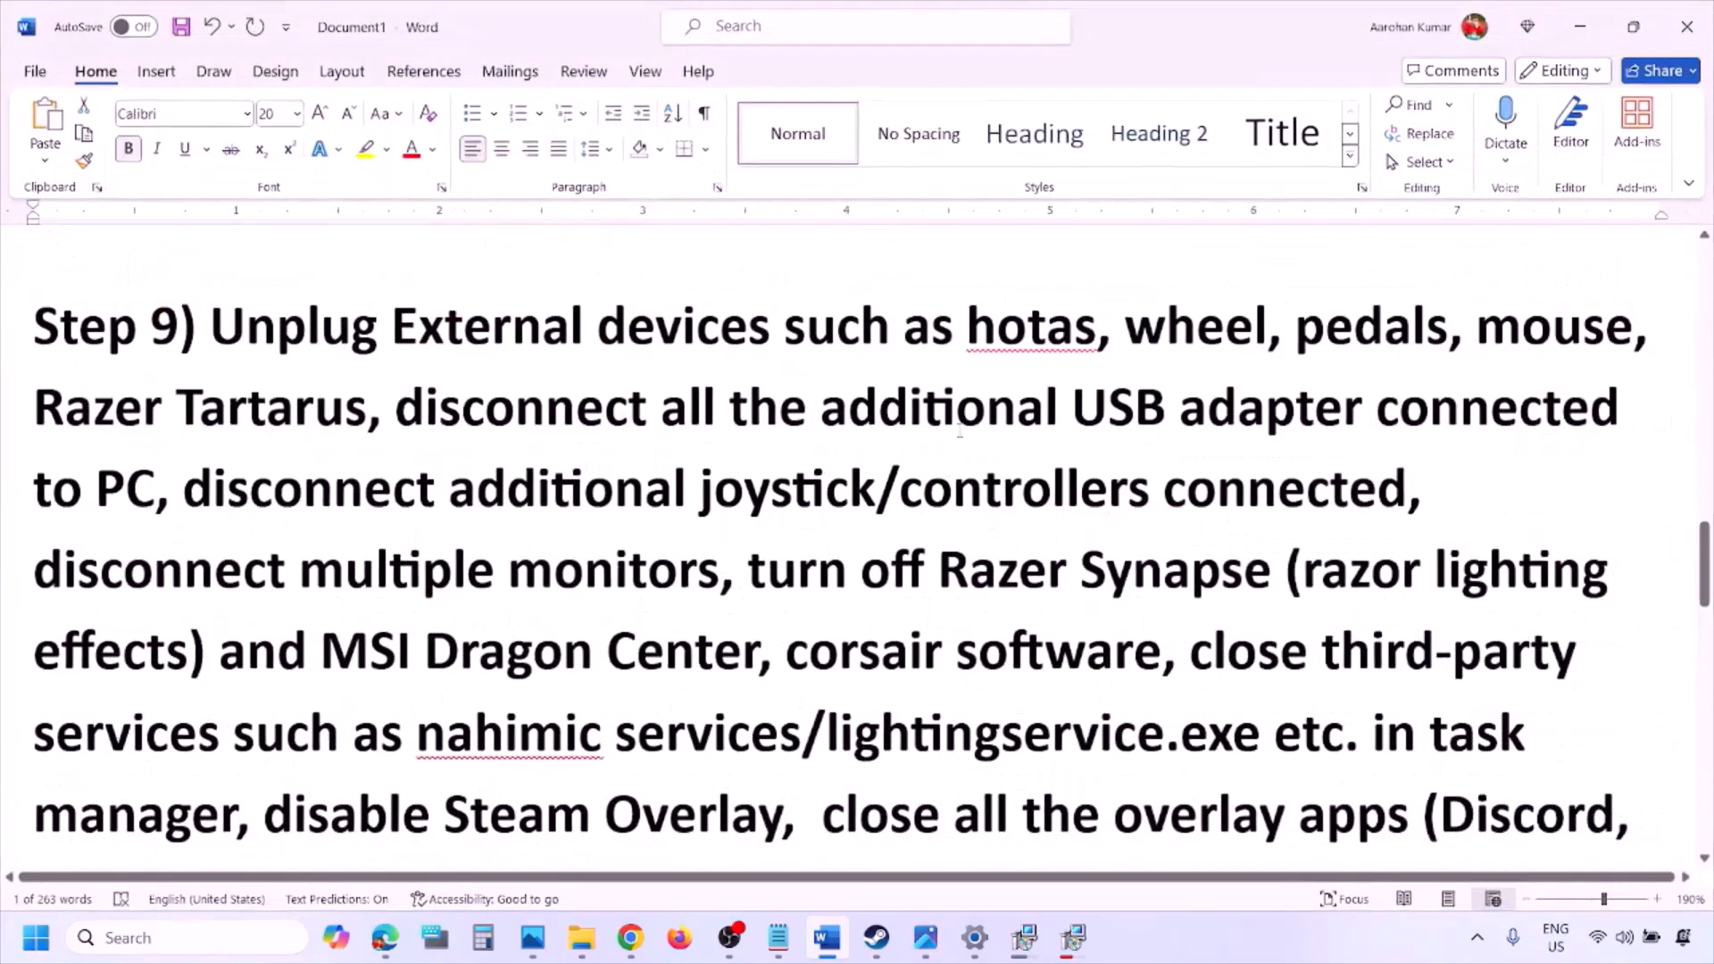
Highlight the Step 9 advice on unplugging external devices, disconnecting additional joysticks/controllers and disconnecting multiple monitors.
left_click_drag(214, 329, 1269, 406)
left_click(1270, 404)
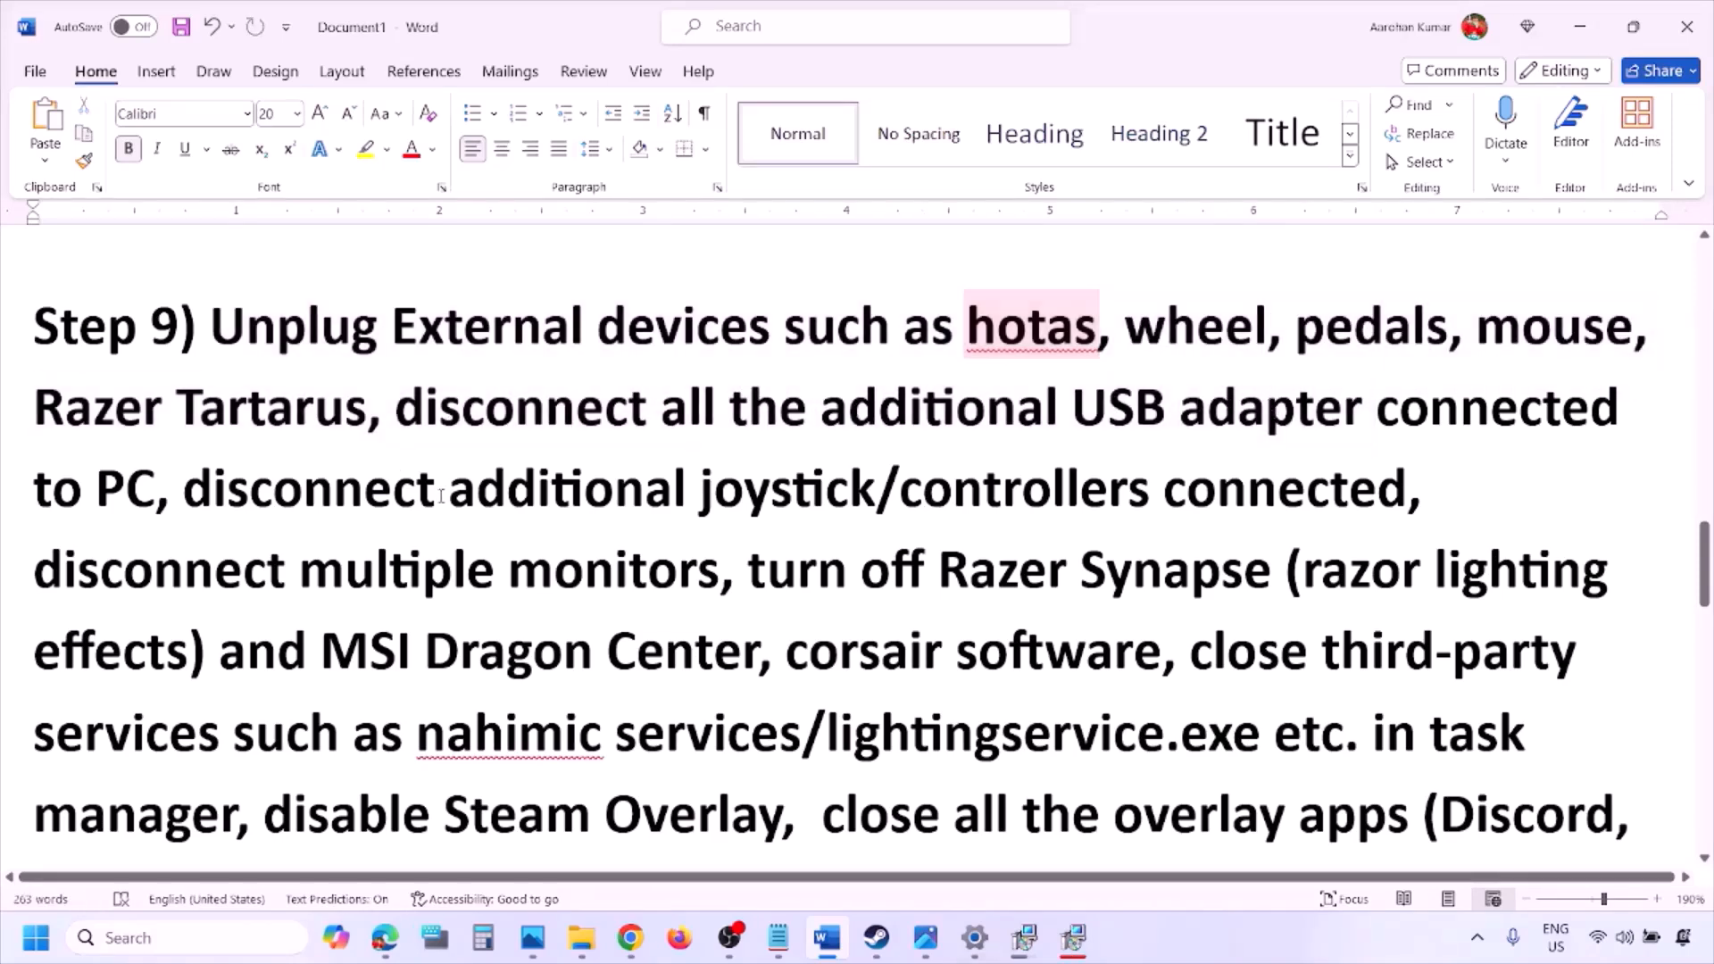
left_click_drag(195, 487, 1193, 509)
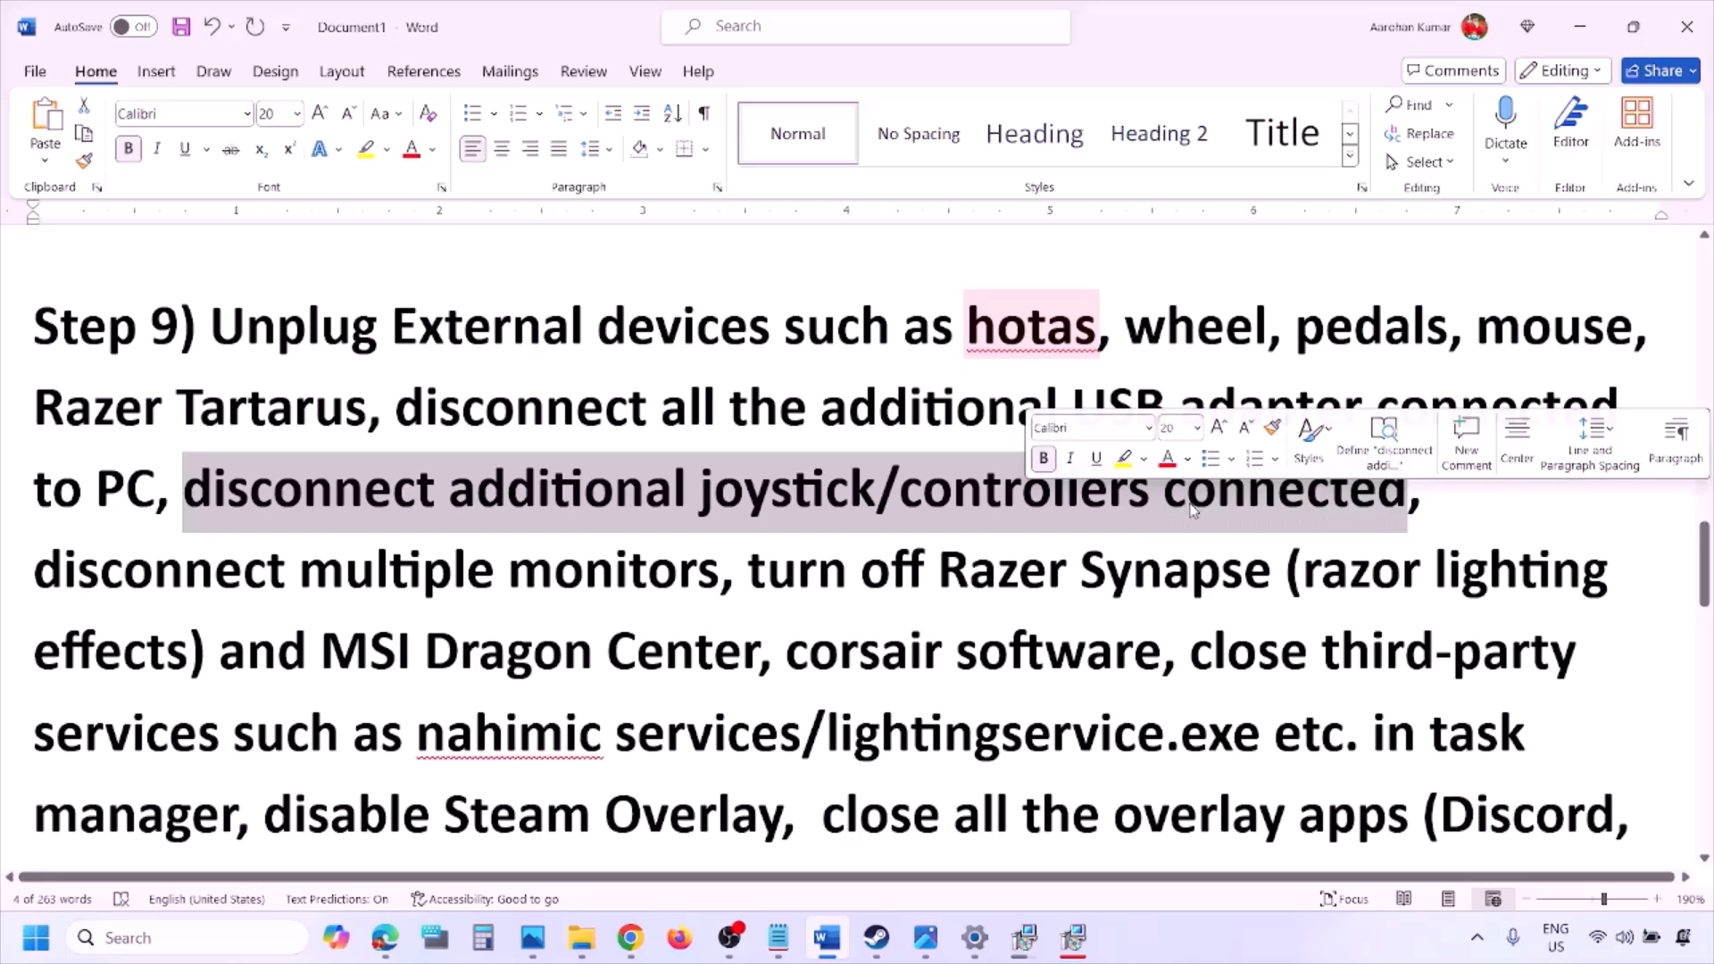
left_click(1134, 549)
left_click_drag(59, 574, 597, 579)
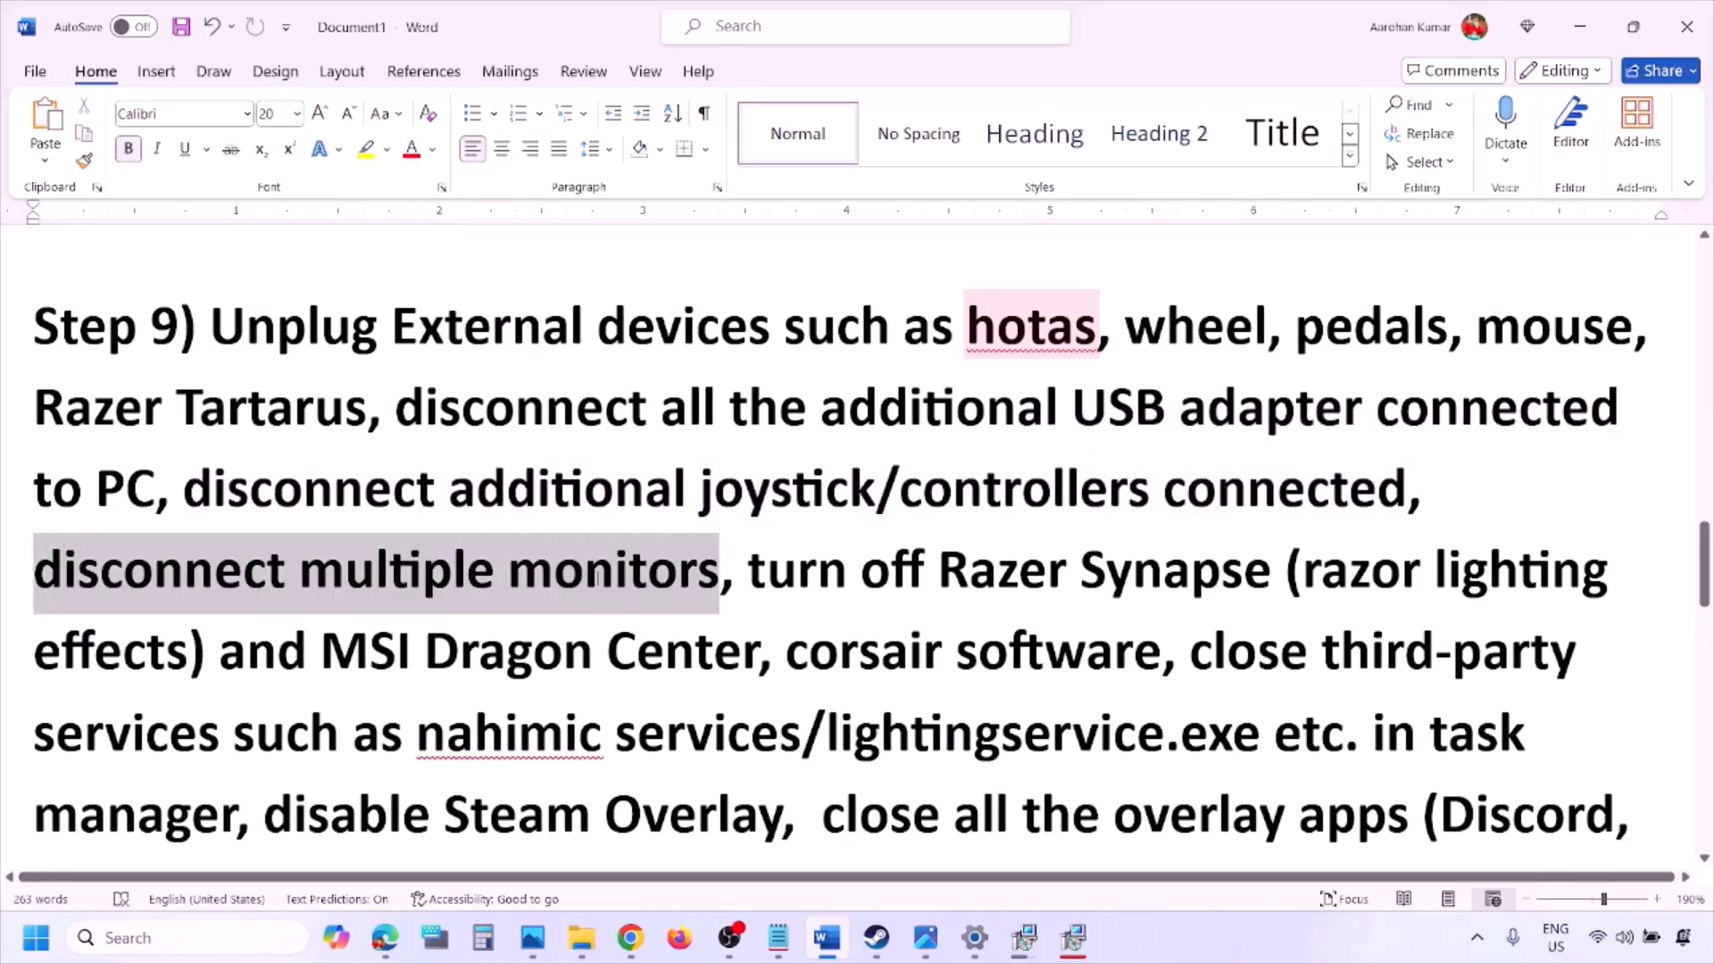
Highlight the Step 9 advice on turning off Razer Synapse, MSI Dragon Center and third-party services, and on disabling Steam Overlay.
scroll(757, 570, "down", 1)
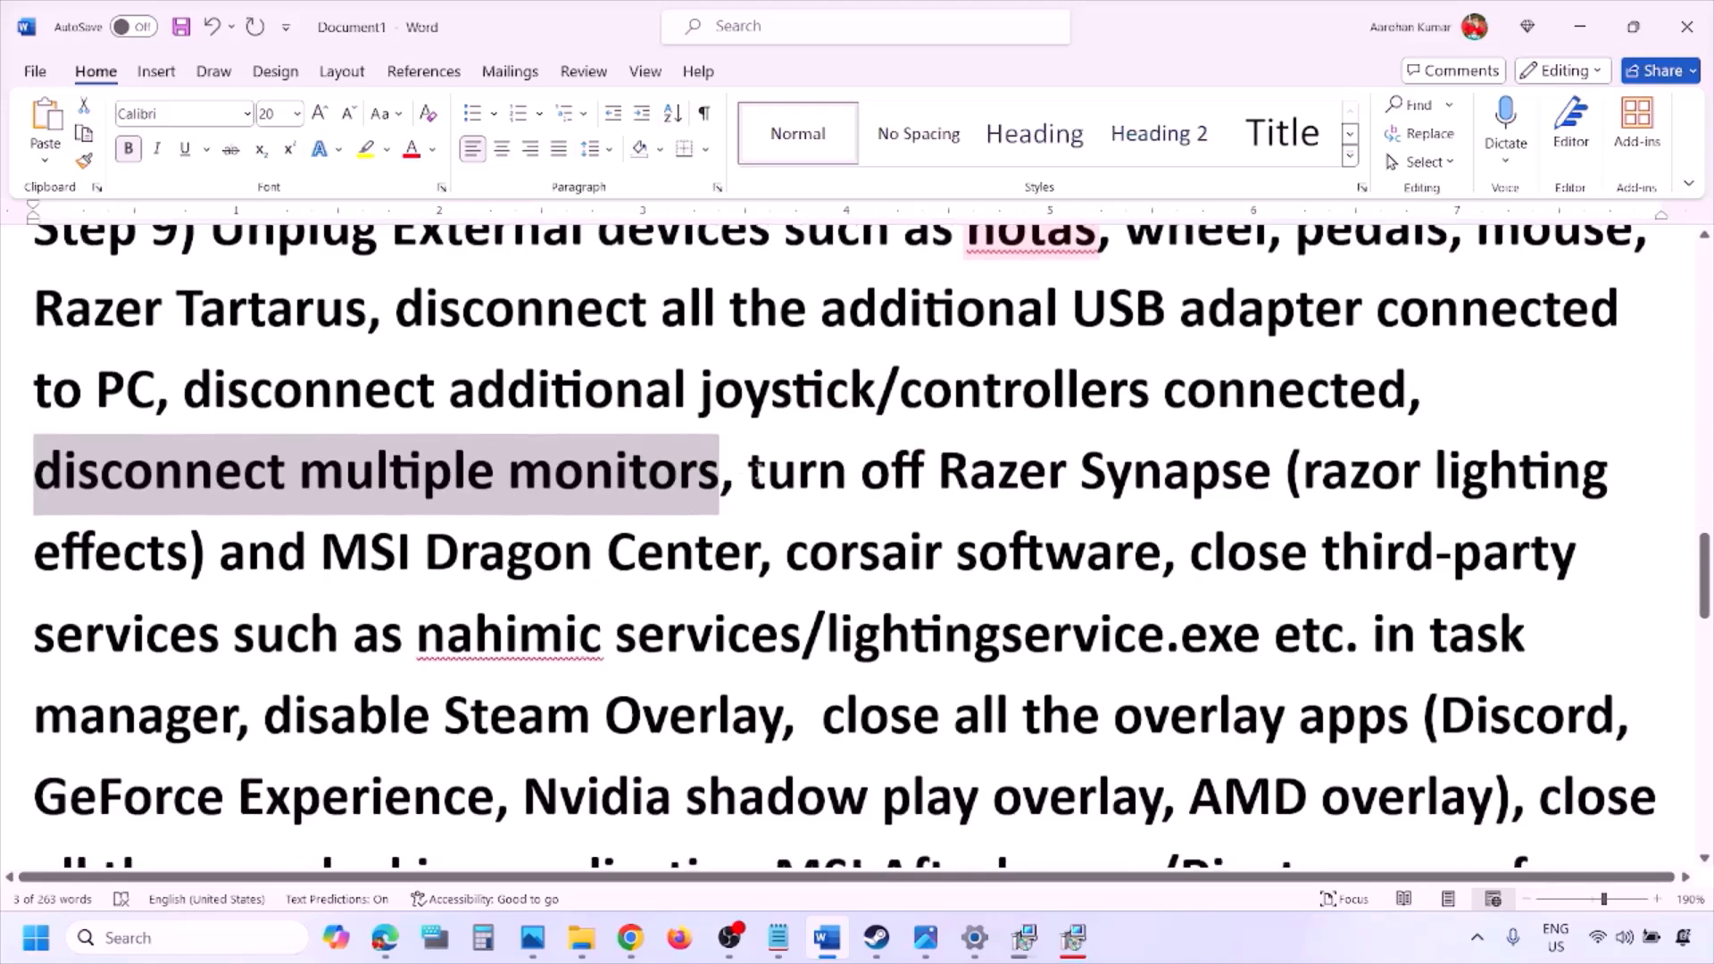
left_click_drag(754, 468, 243, 723)
scroll(335, 607, "down", 1)
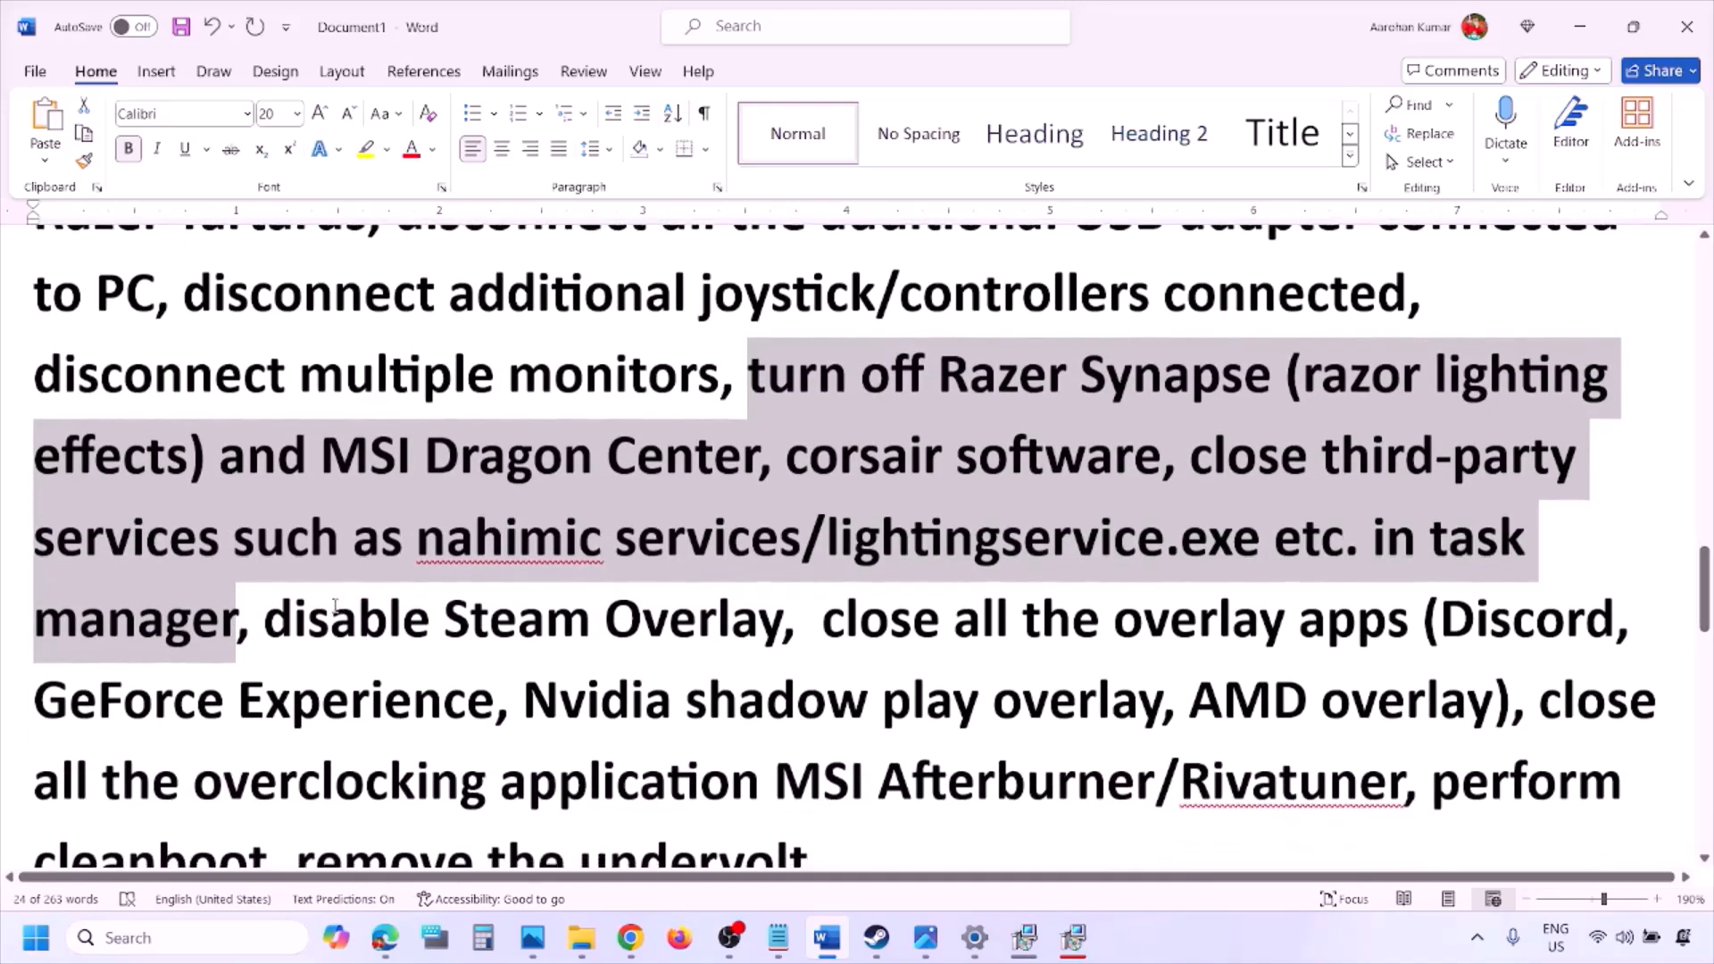
left_click_drag(264, 618, 784, 619)
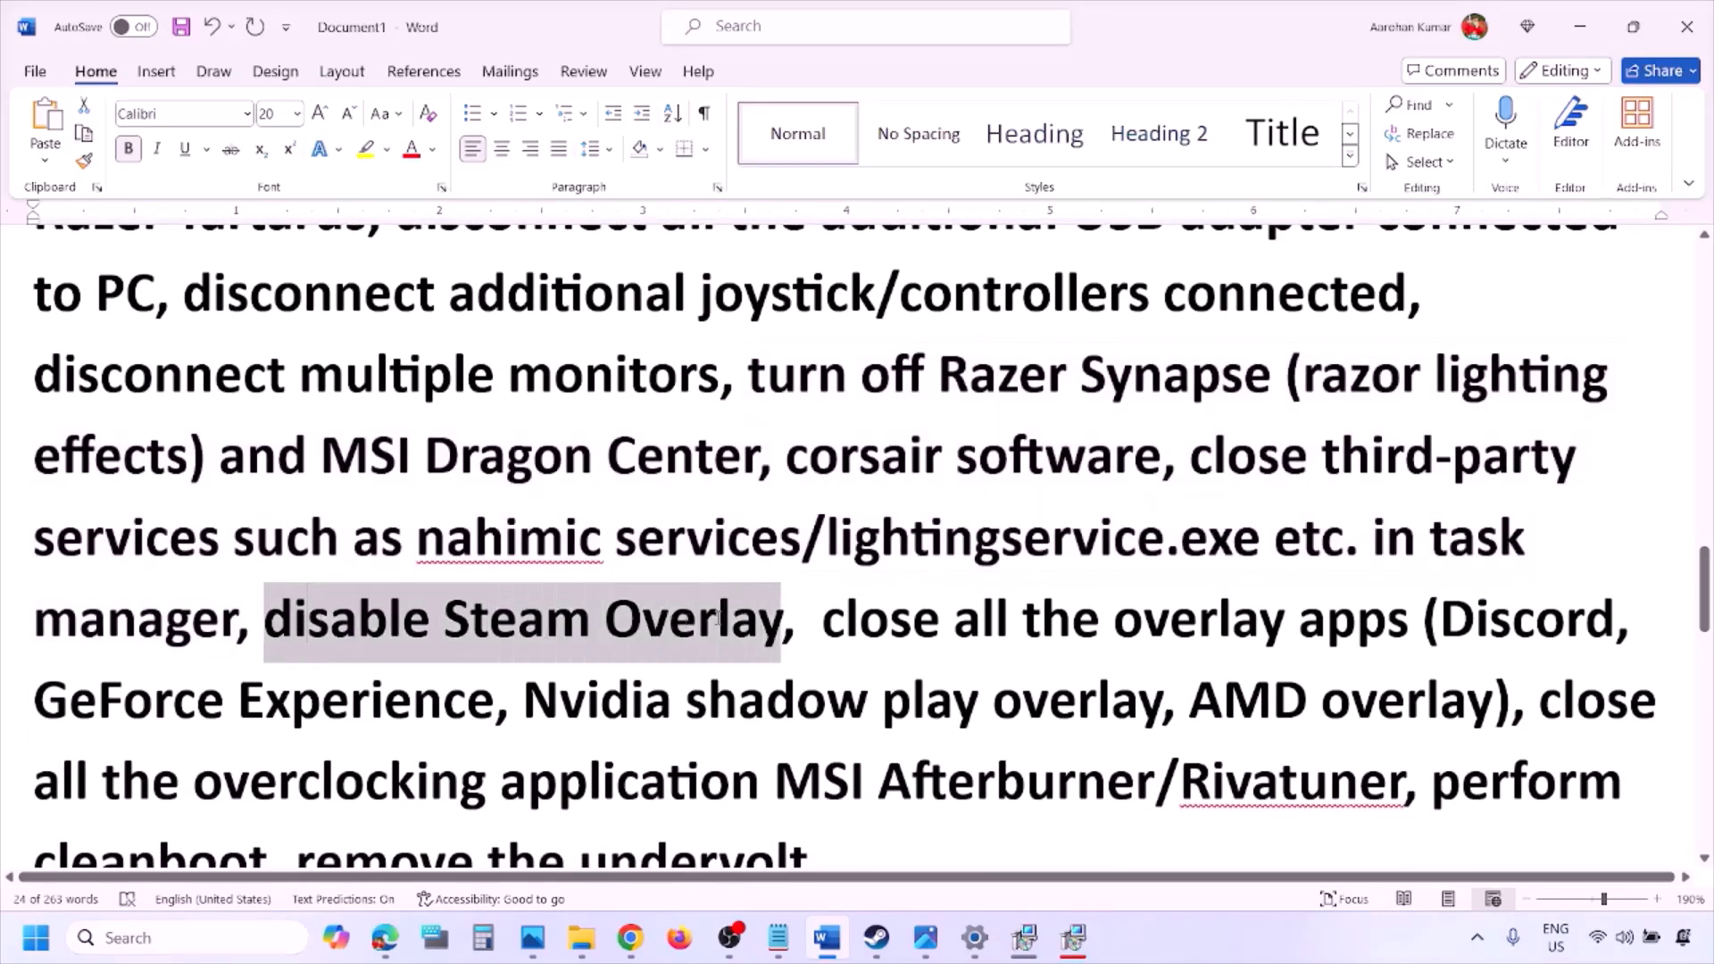
Switch to Photos and examine the Steam library screenshot 0.png with the game's Properties option, and advance to the next image.
left_click(1186, 948)
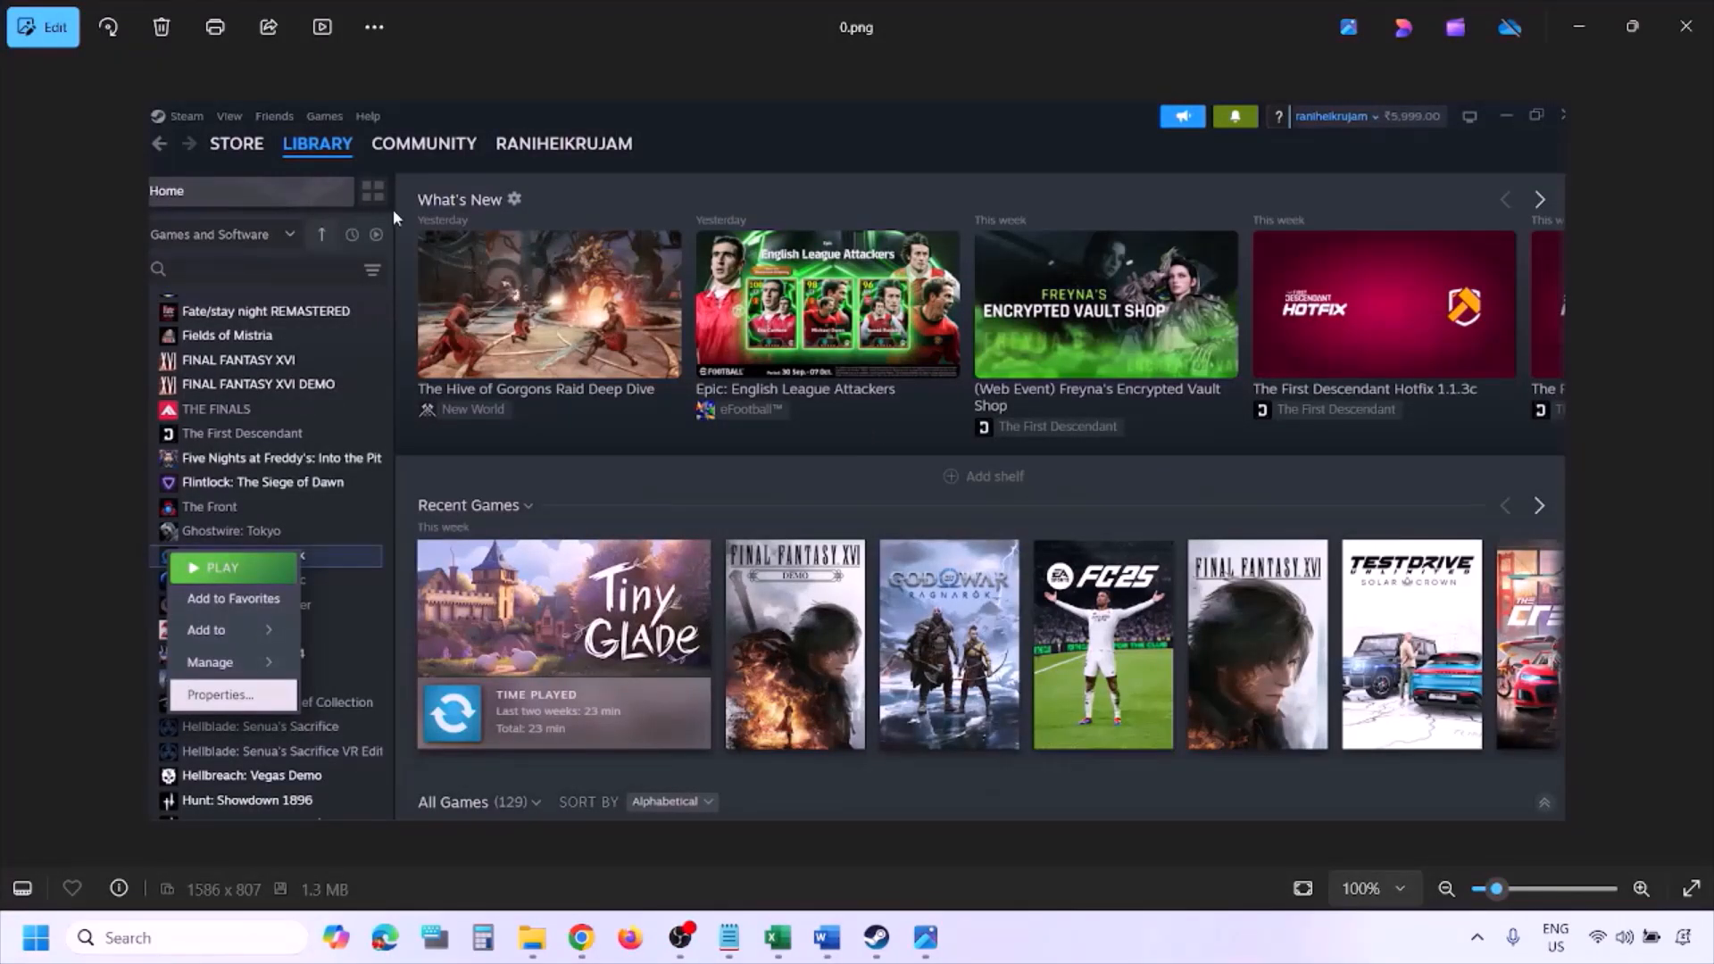
key("ctrl+plus")
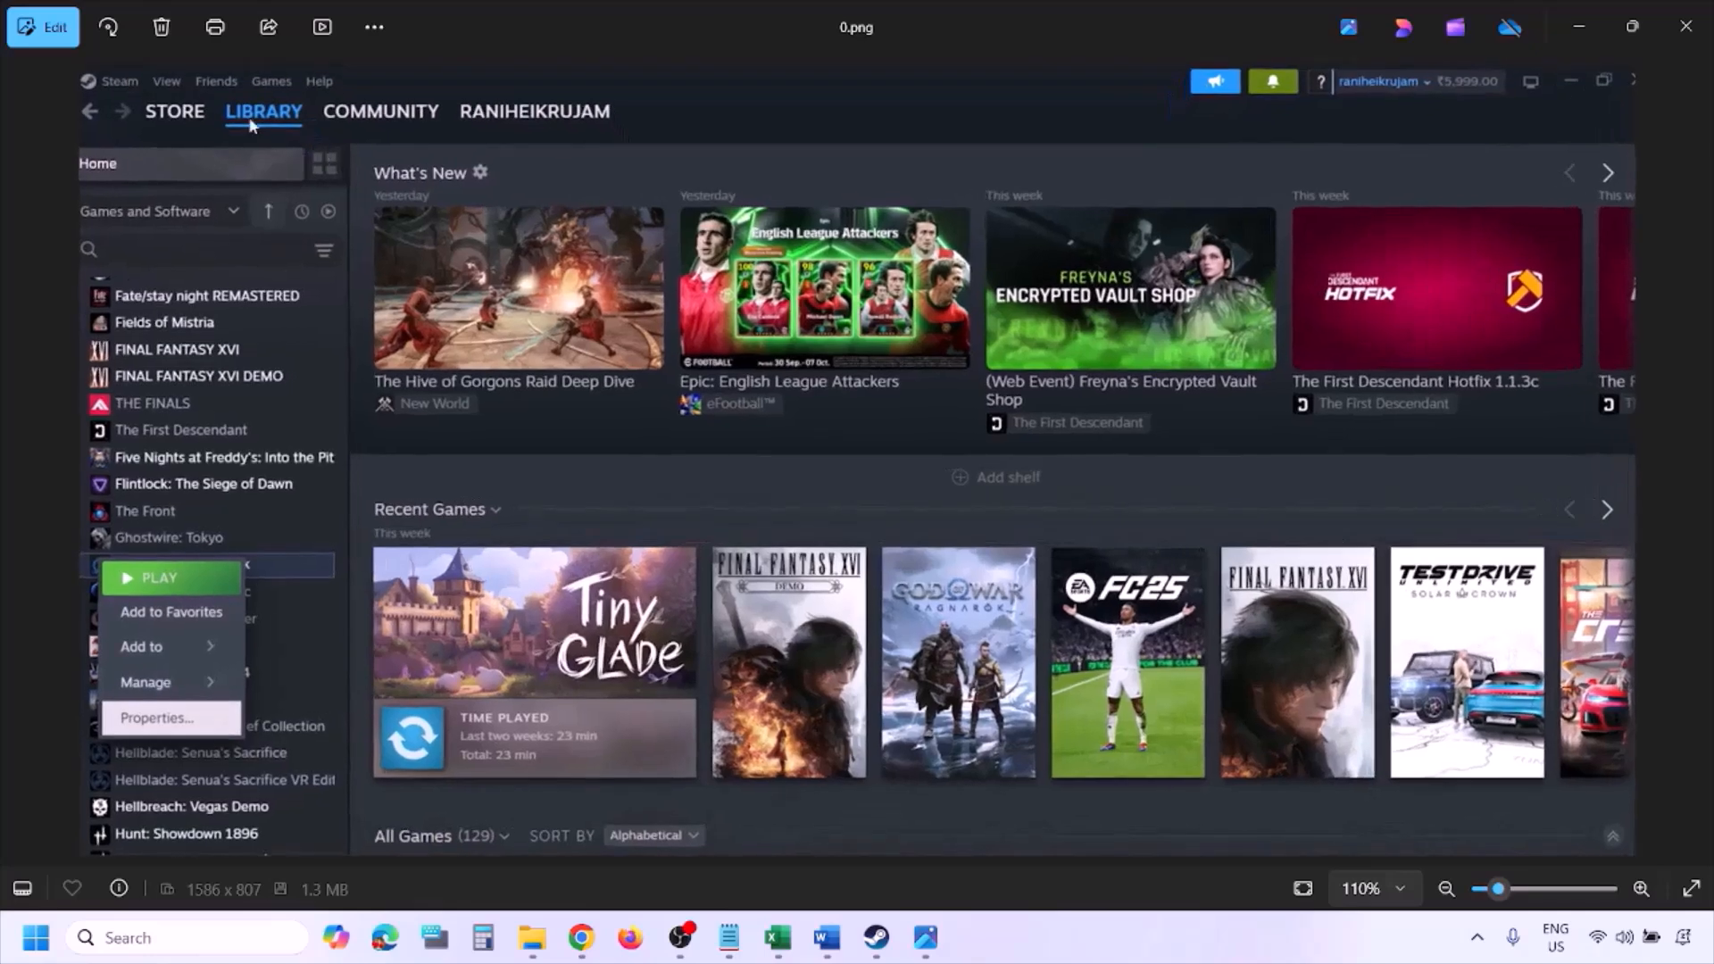
key("ctrl+minus")
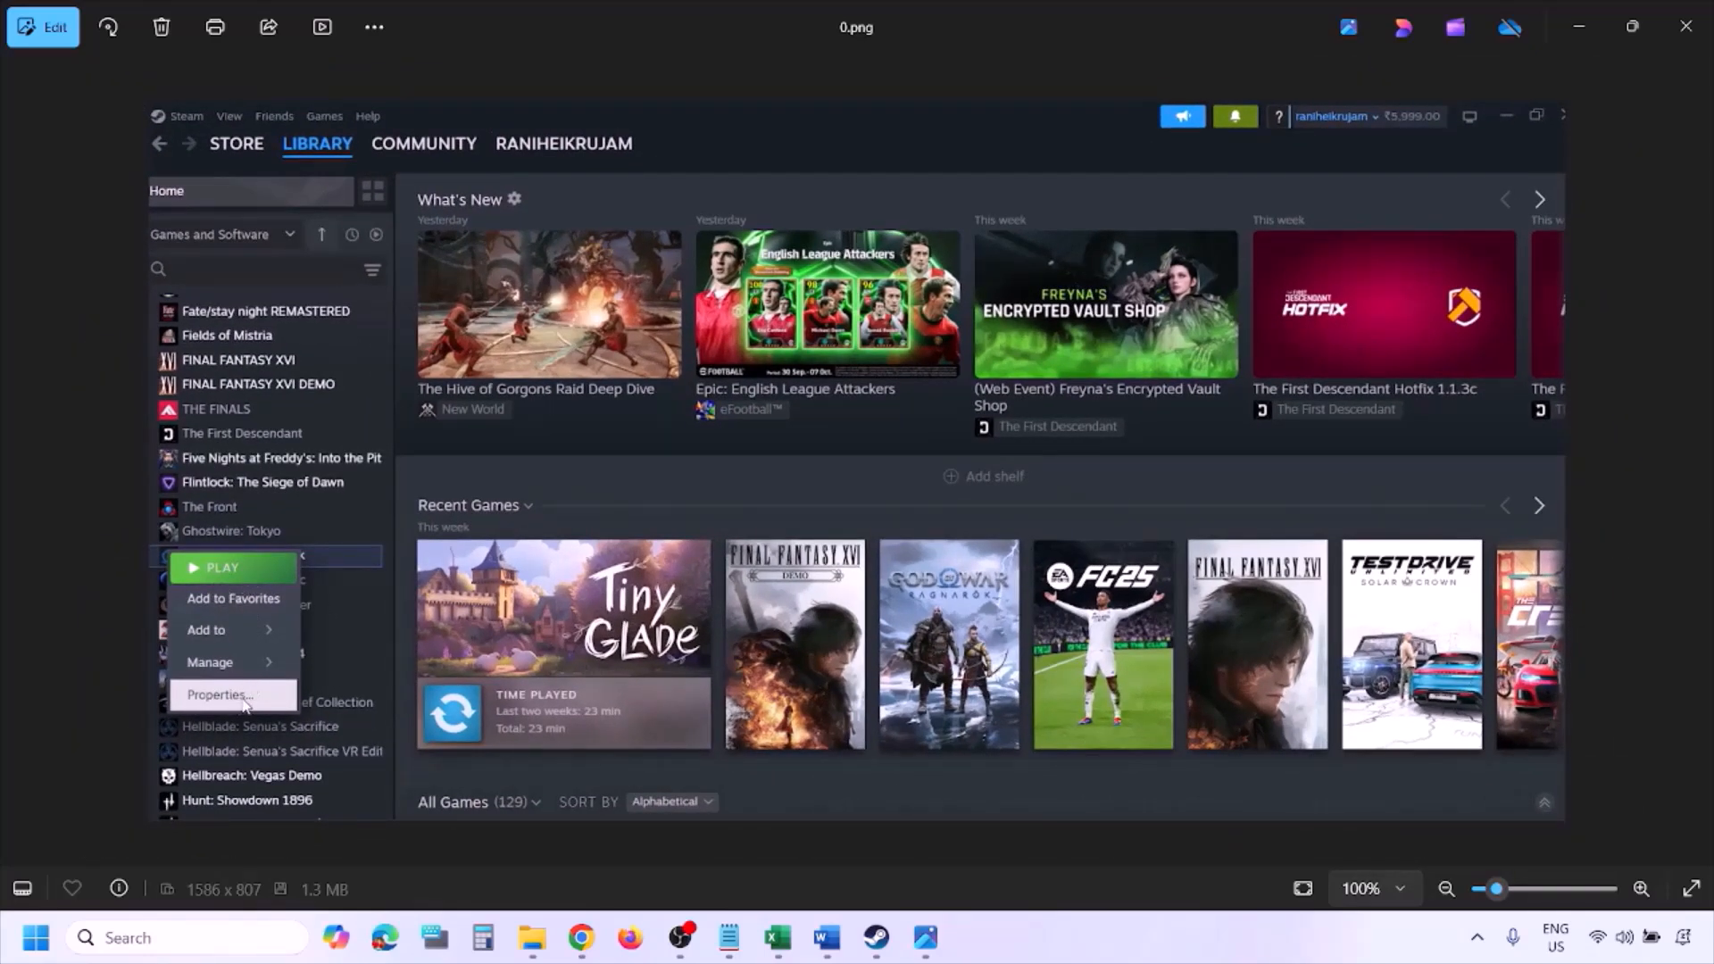
key("Right")
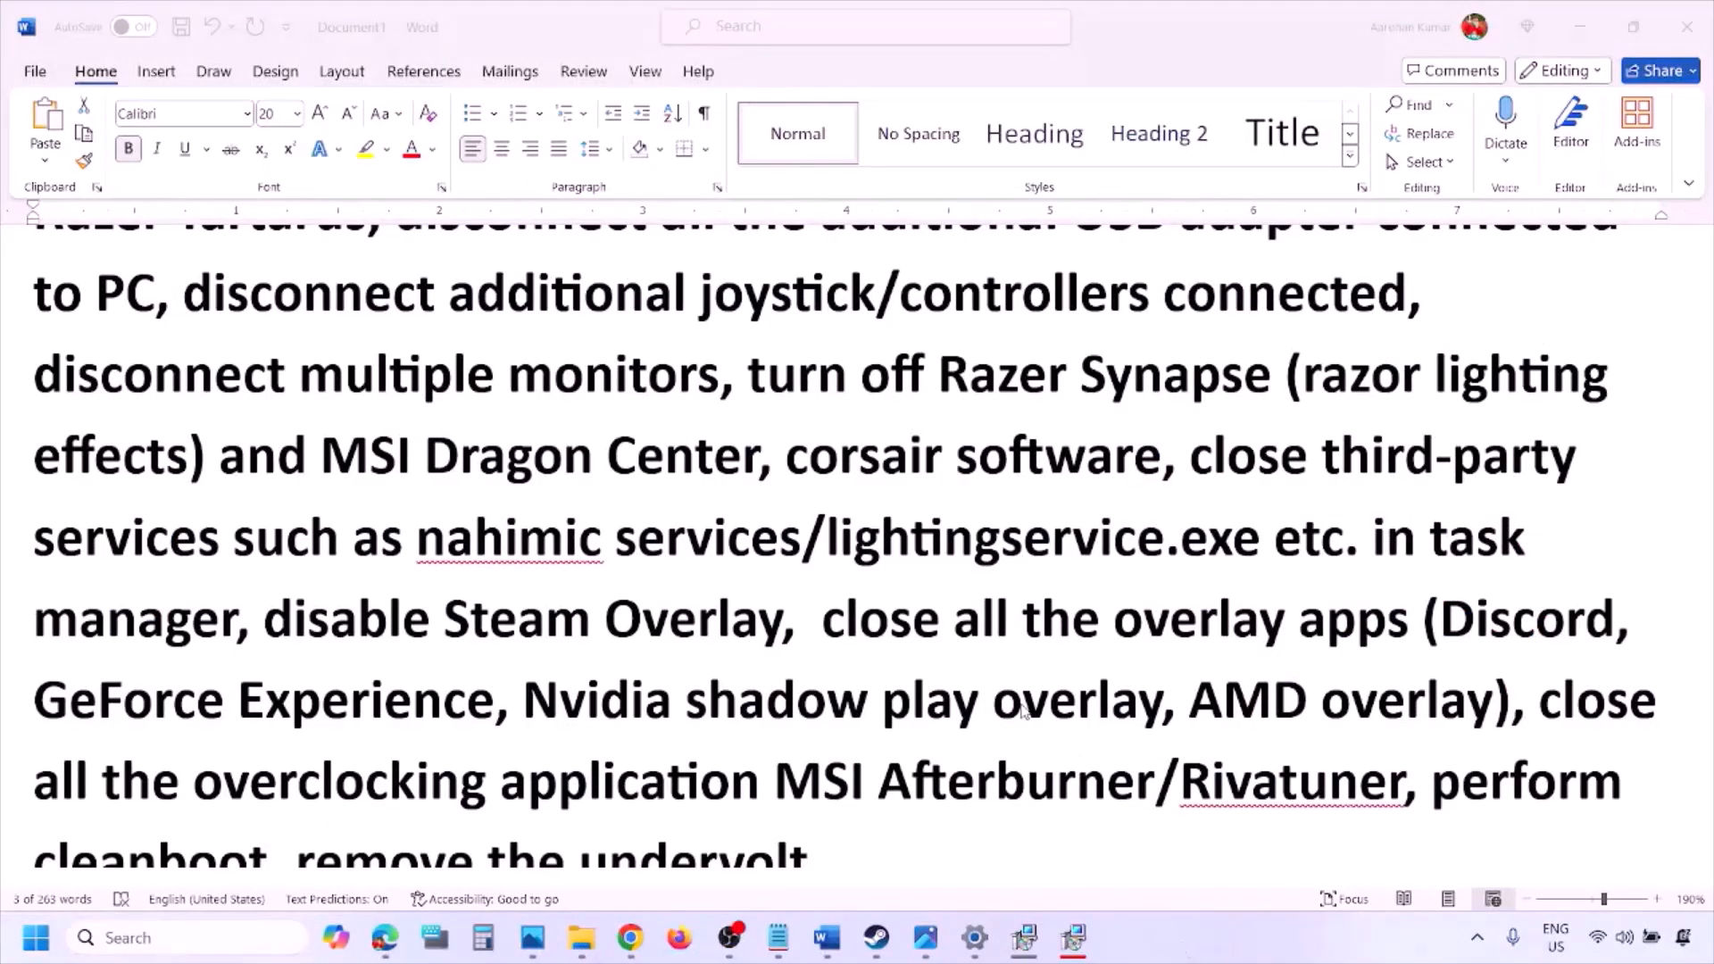
Turn off the in-game overlay in Discord's Game Overlay settings.
scroll(1024, 710, "down", 2)
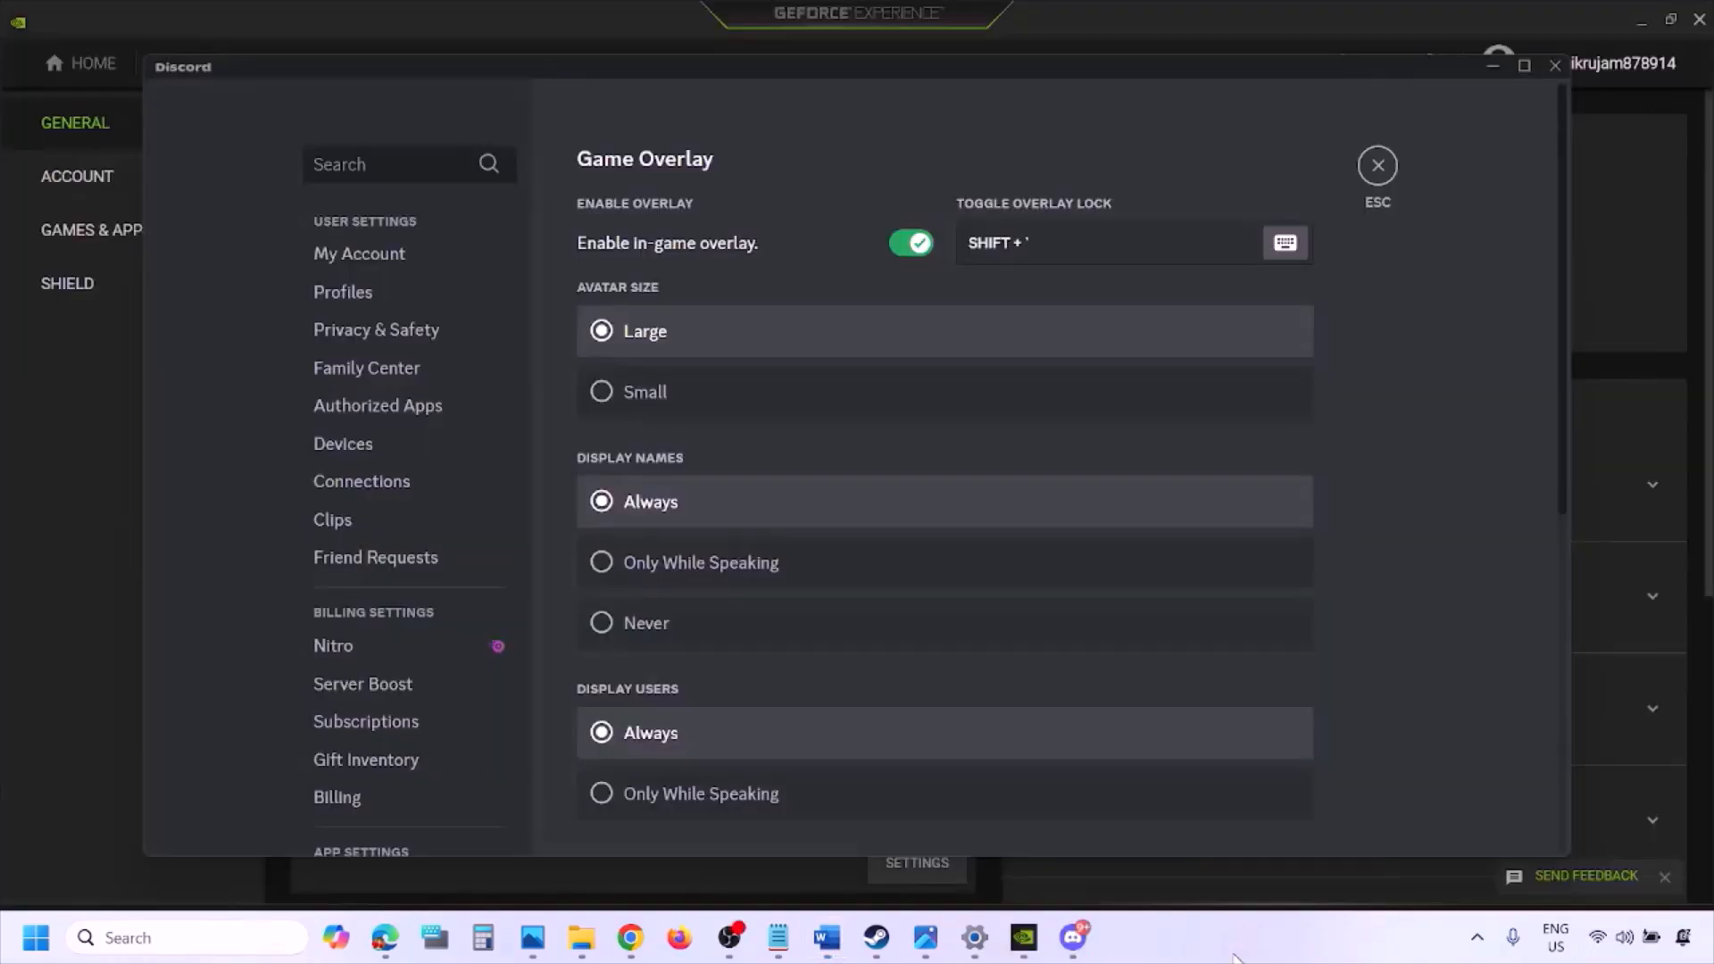
scroll(420, 478, "down", 10)
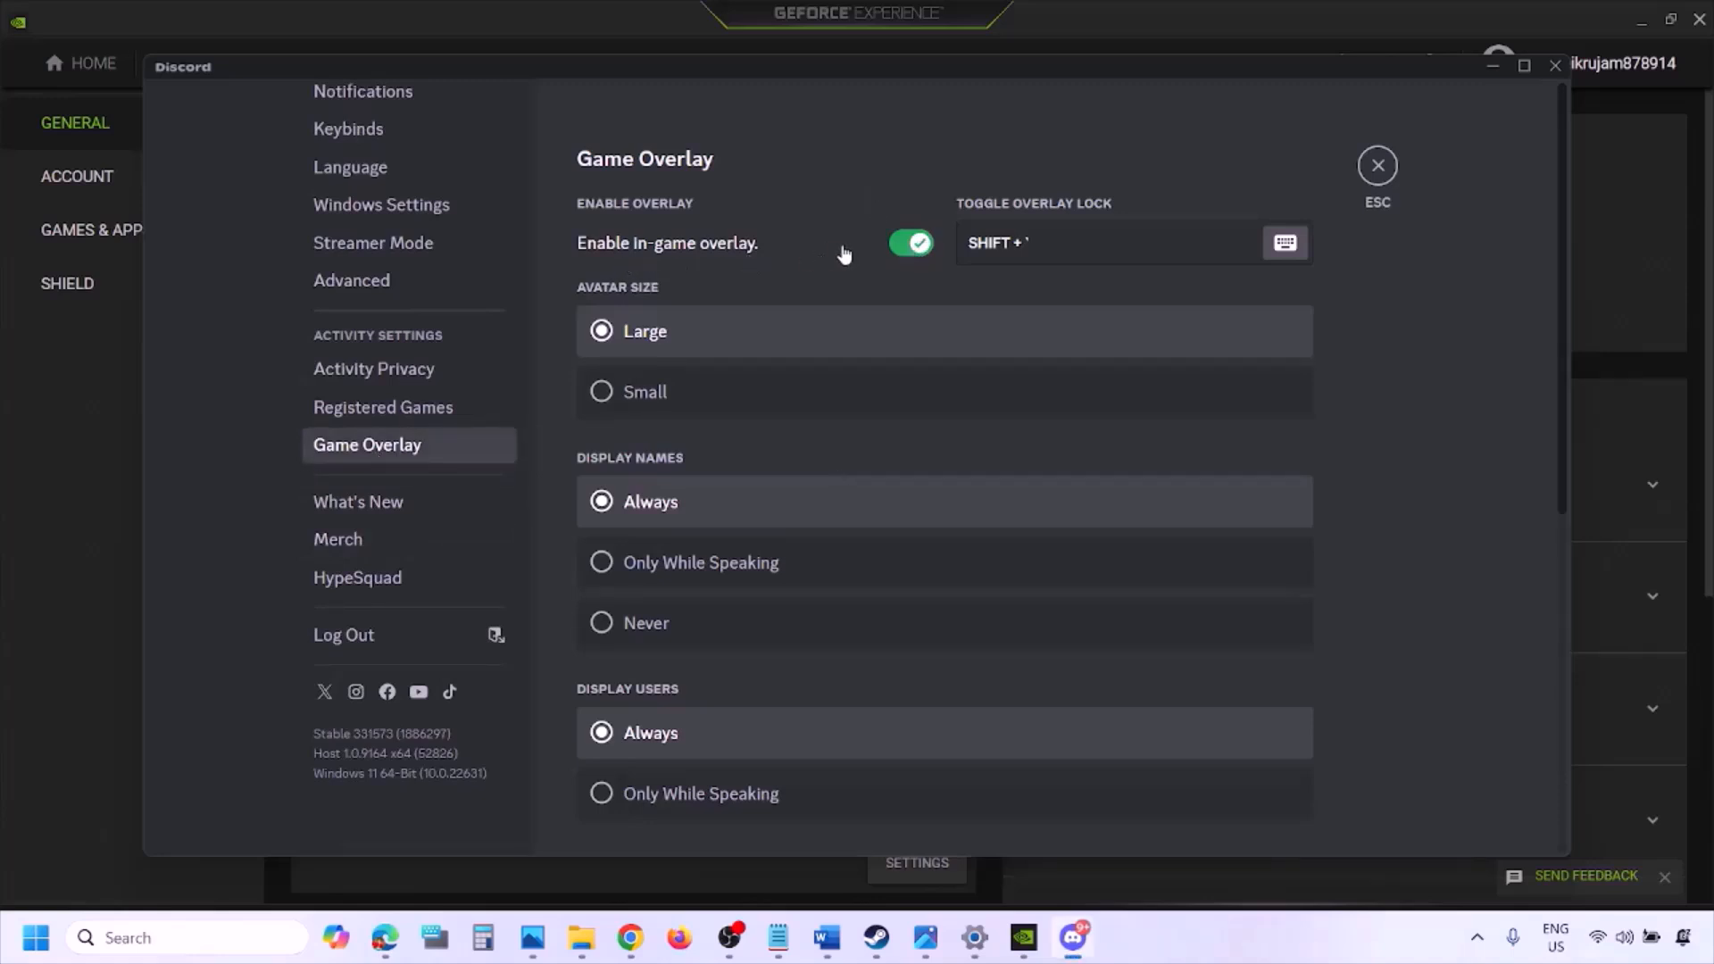
left_click(910, 243)
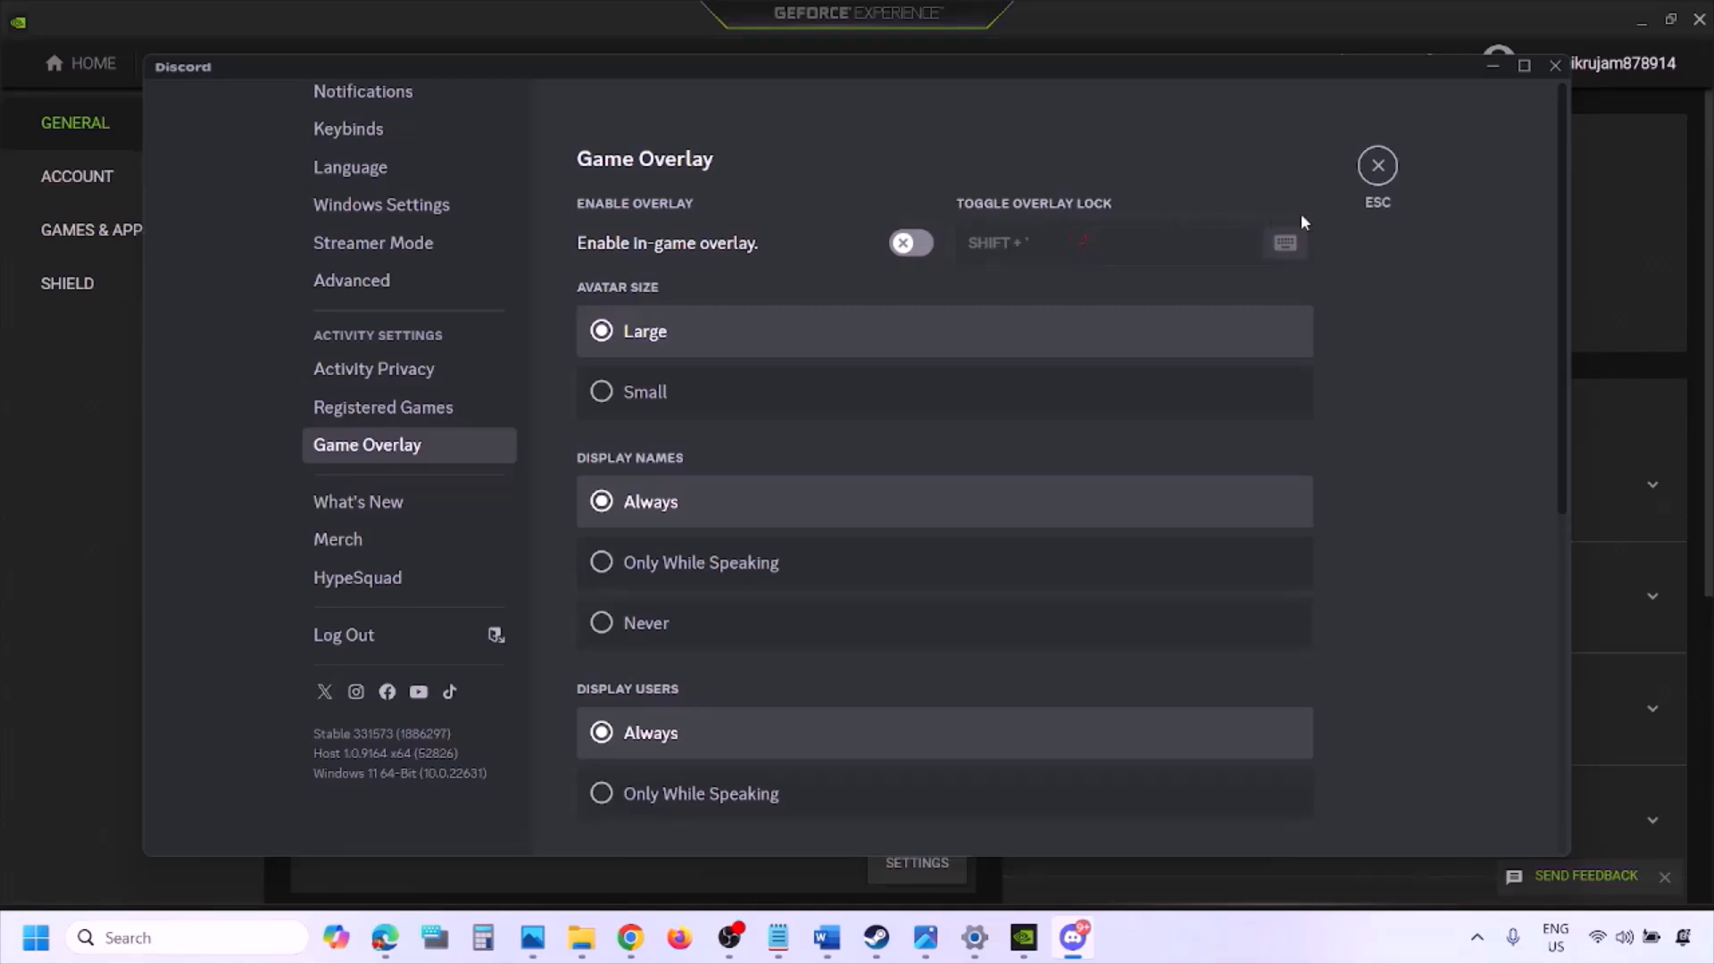
Turn off the in-game overlay in GeForce Experience and return to Step 9 in the Word document.
left_click(1031, 943)
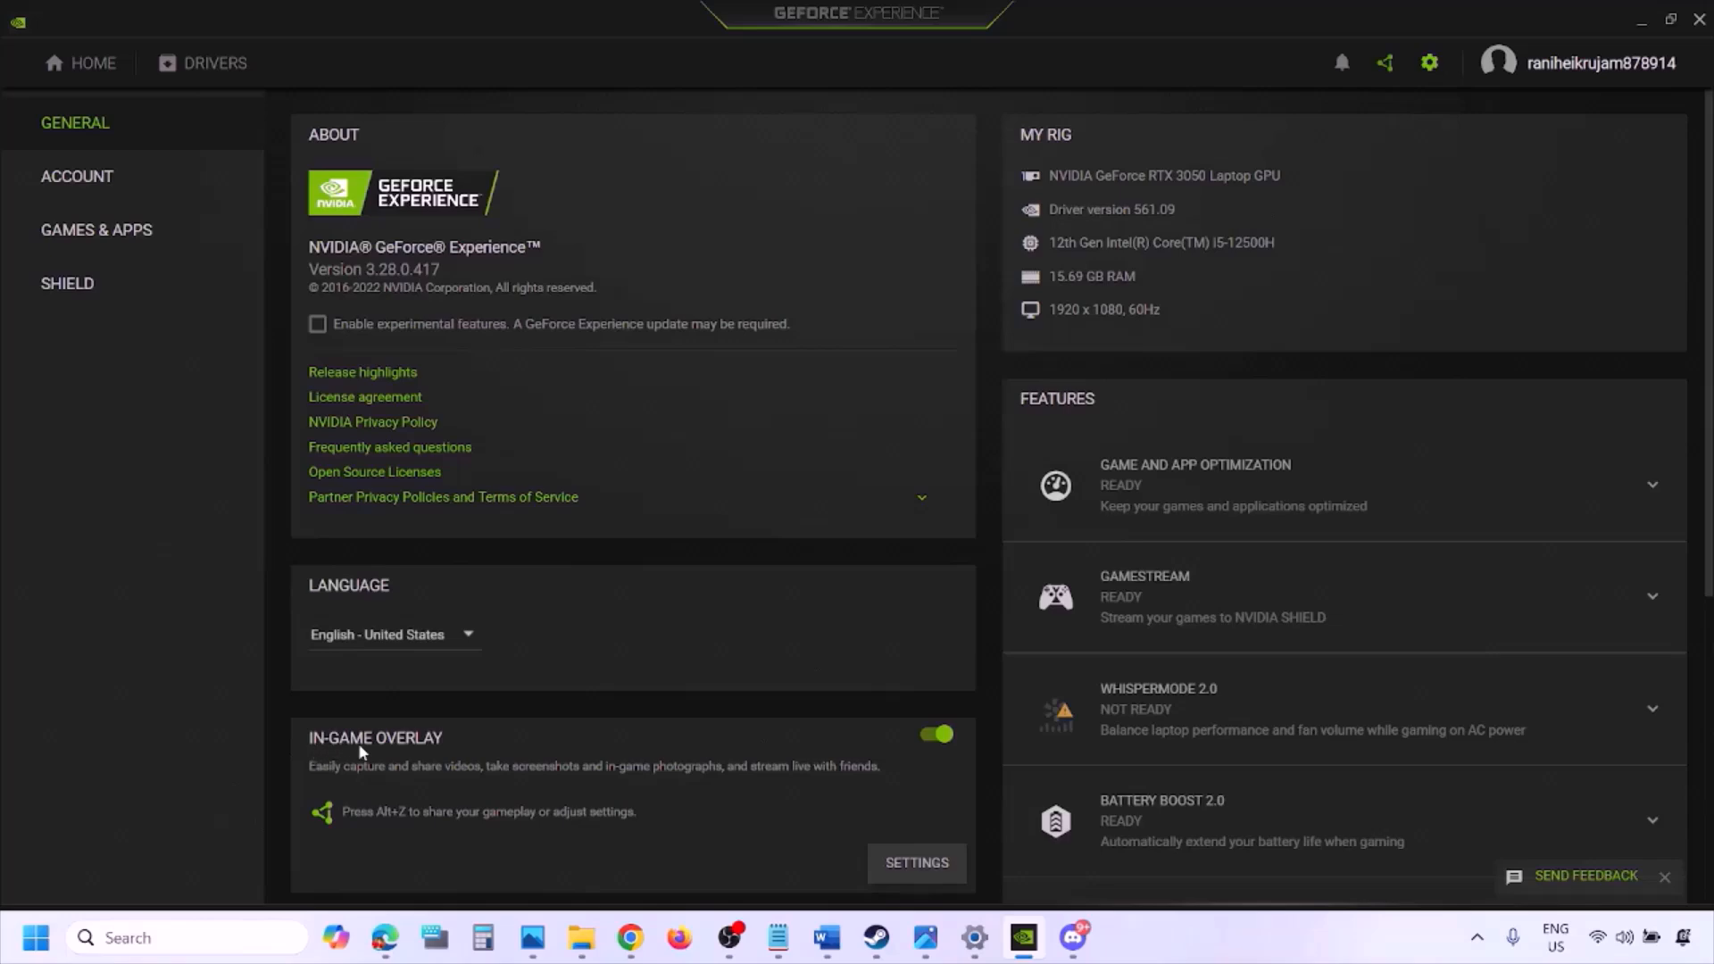
left_click(932, 737)
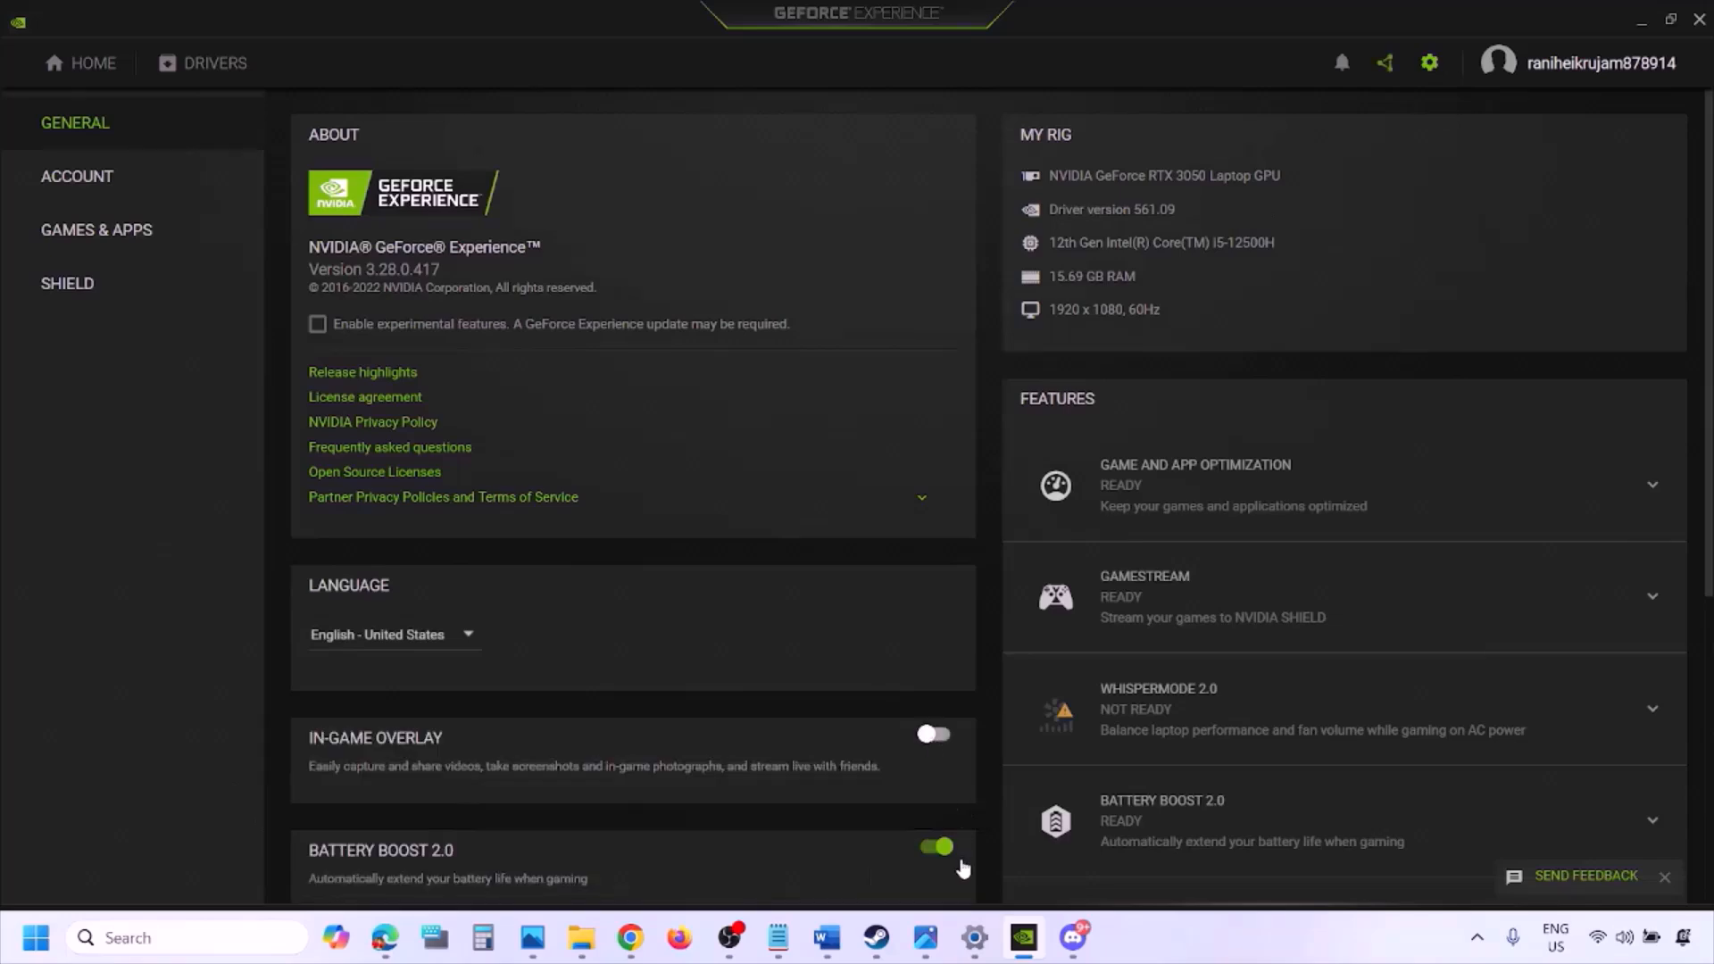
left_click(822, 948)
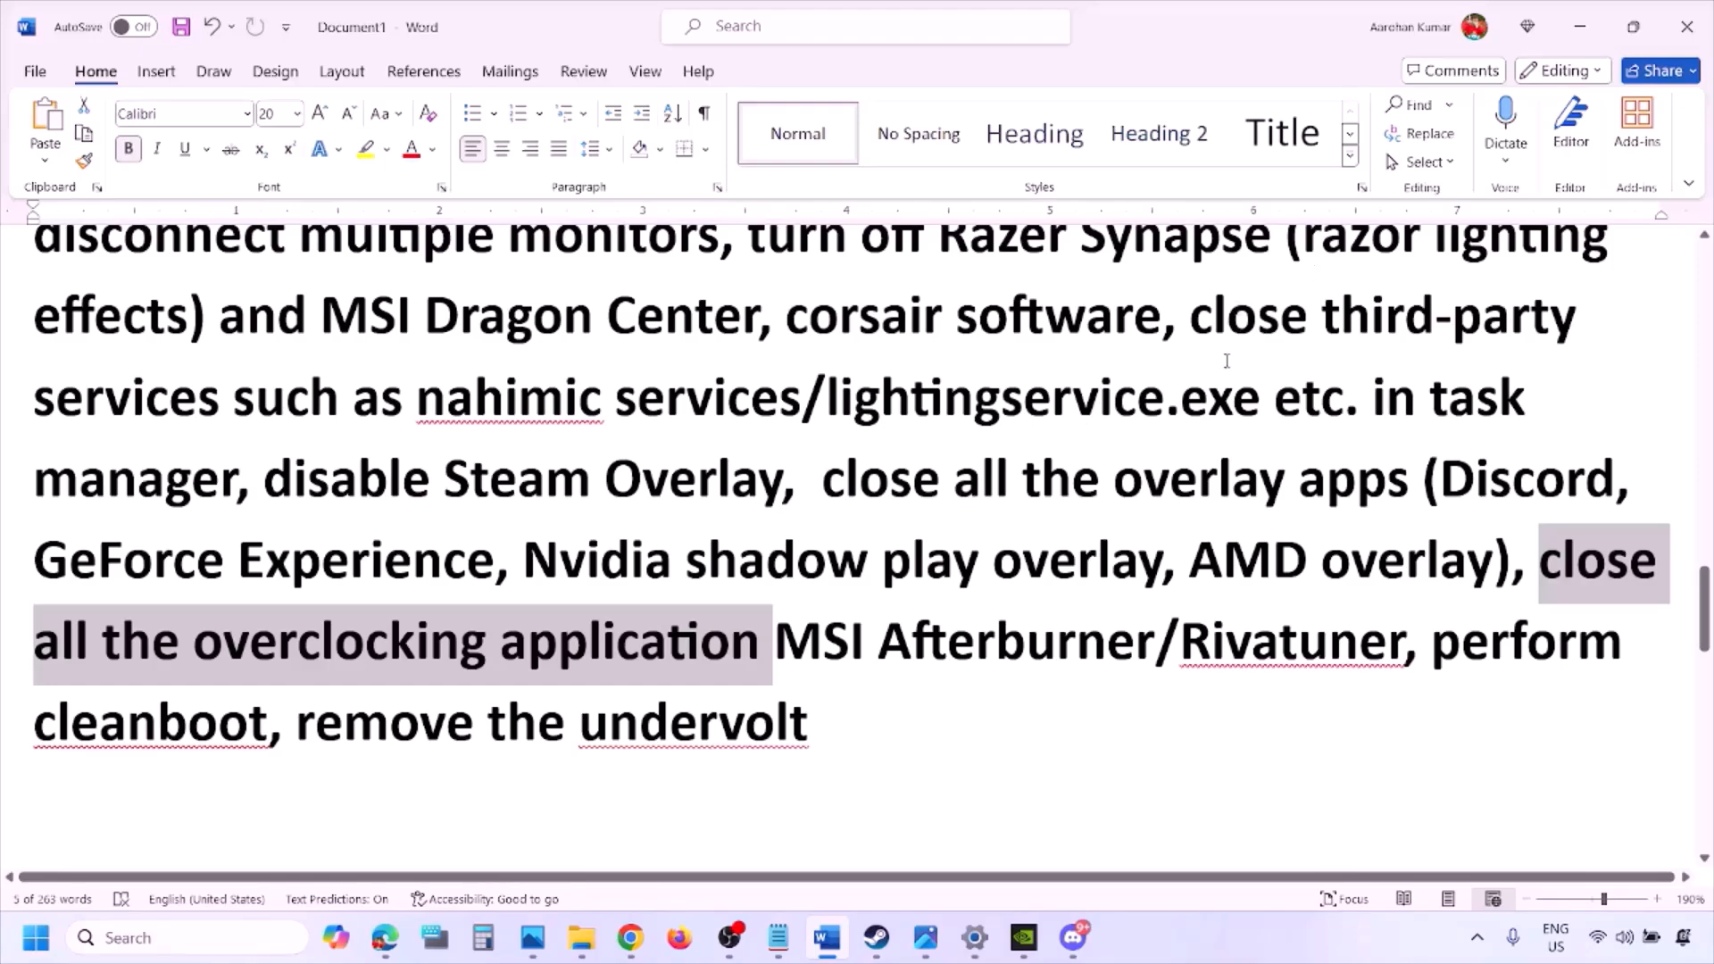
Highlight the Step 9 advice "close all the overlay apps" in the document.
scroll(1226, 361, "up", 2)
scroll(931, 505, "down", 1)
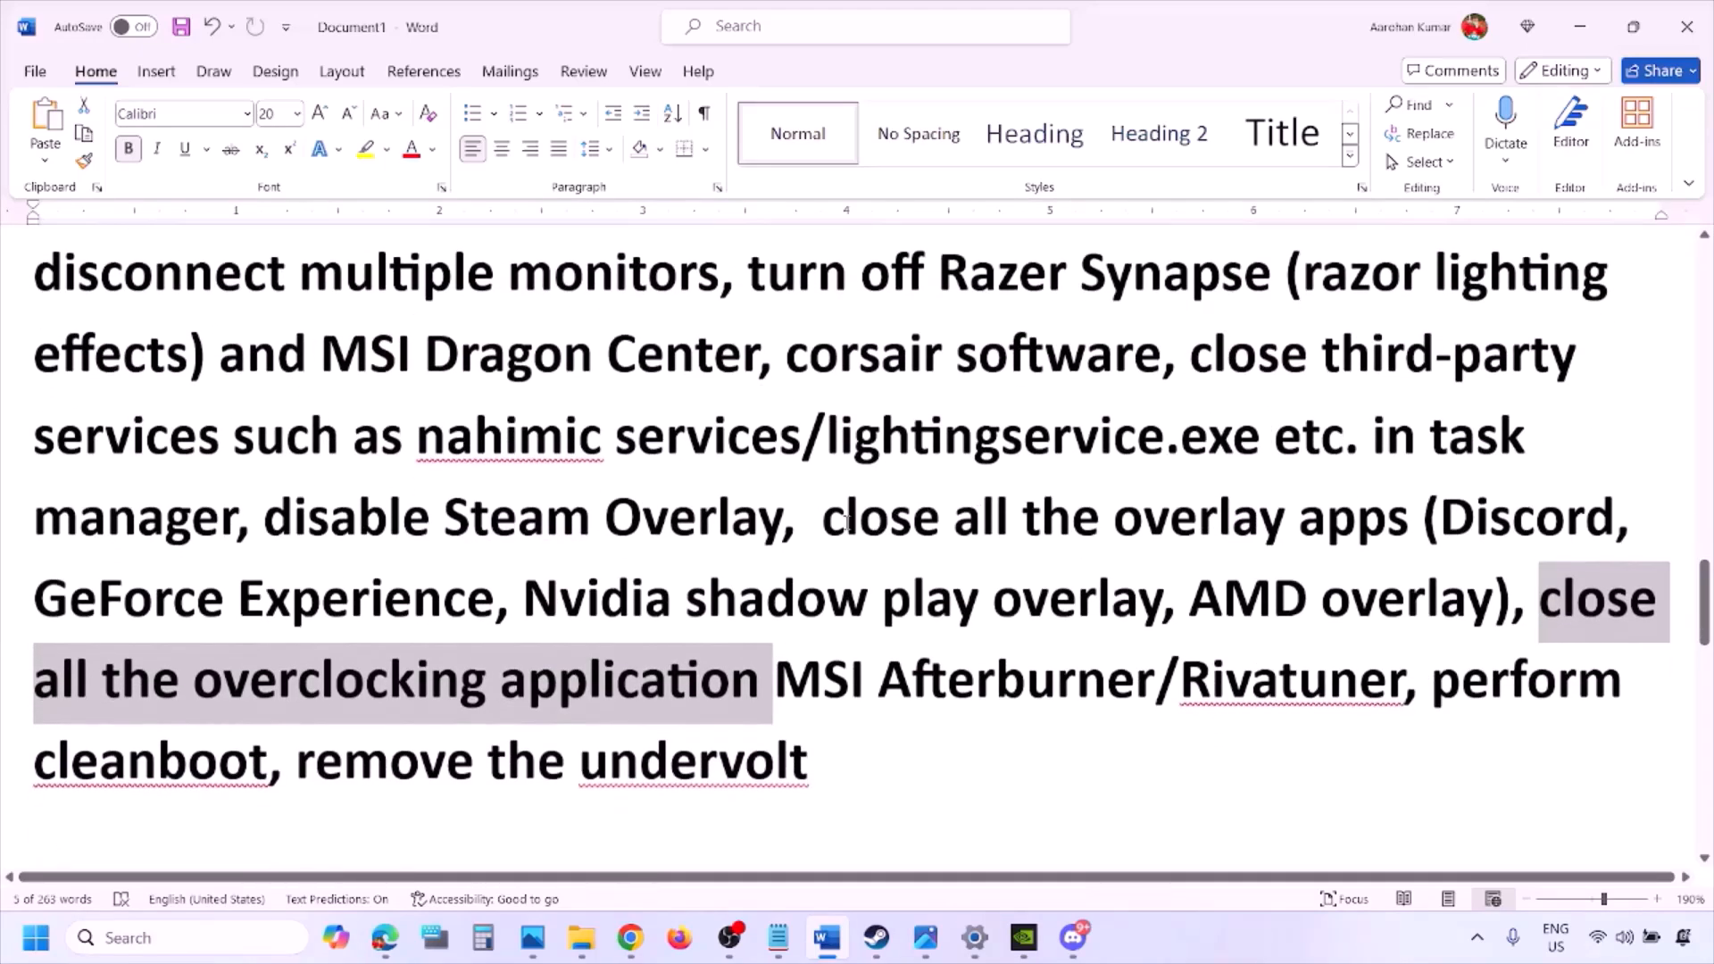
left_click_drag(846, 522, 1336, 534)
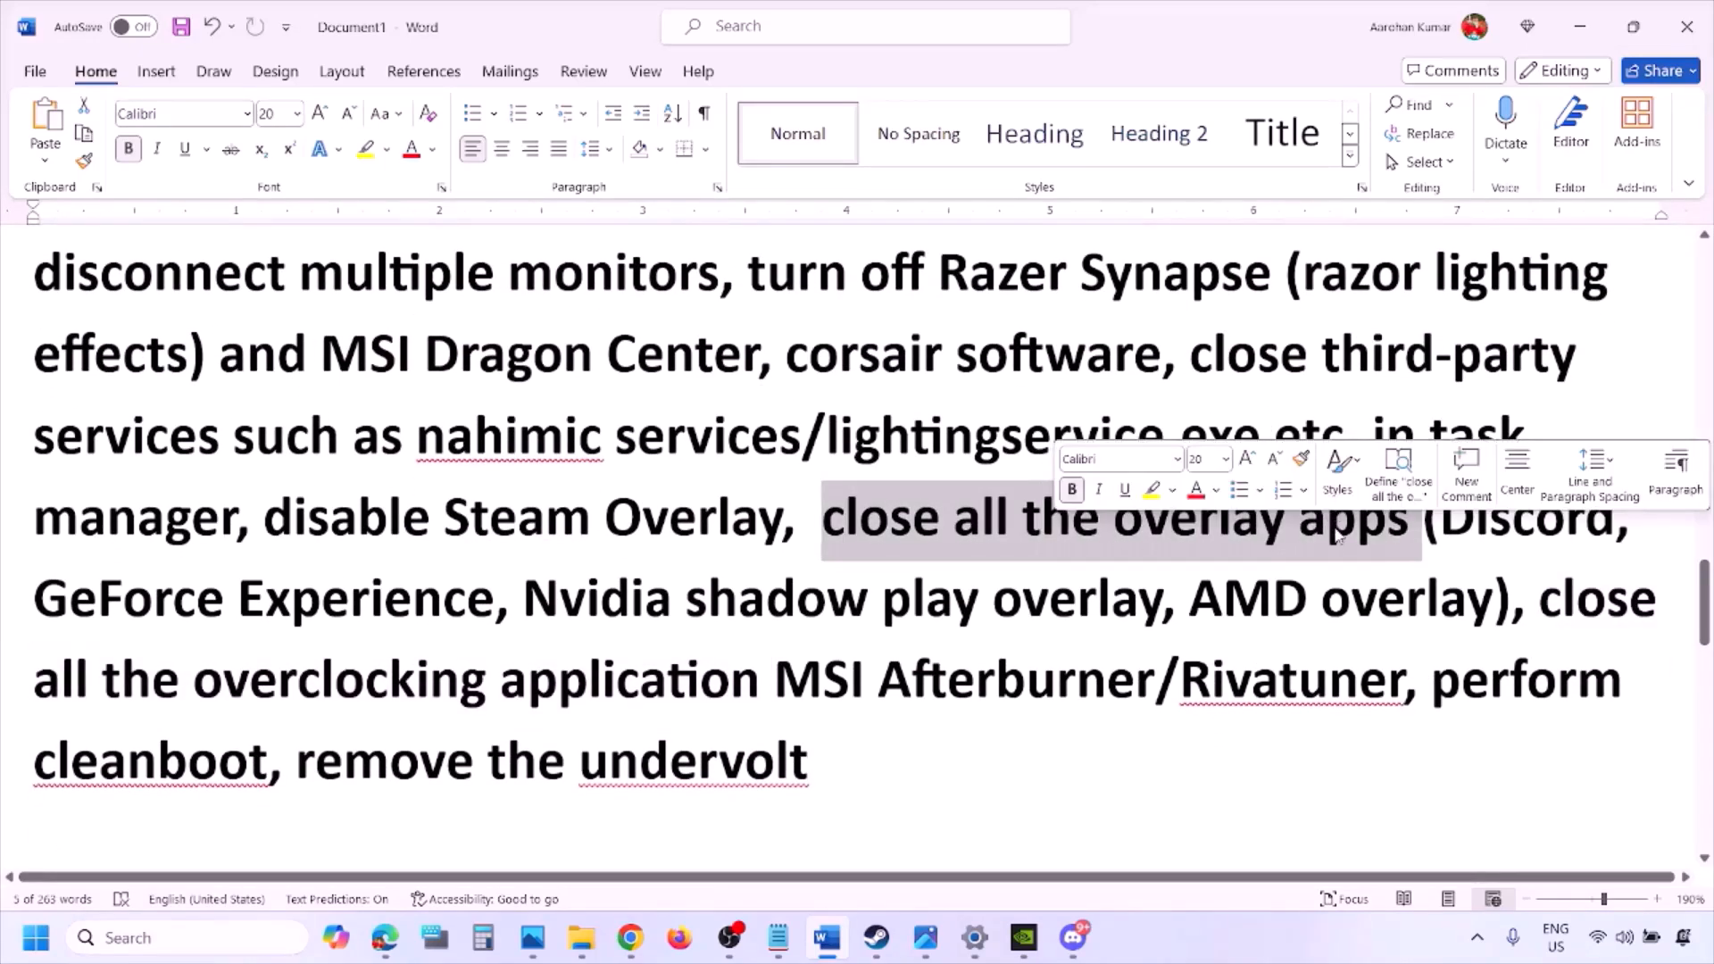
left_click(941, 531)
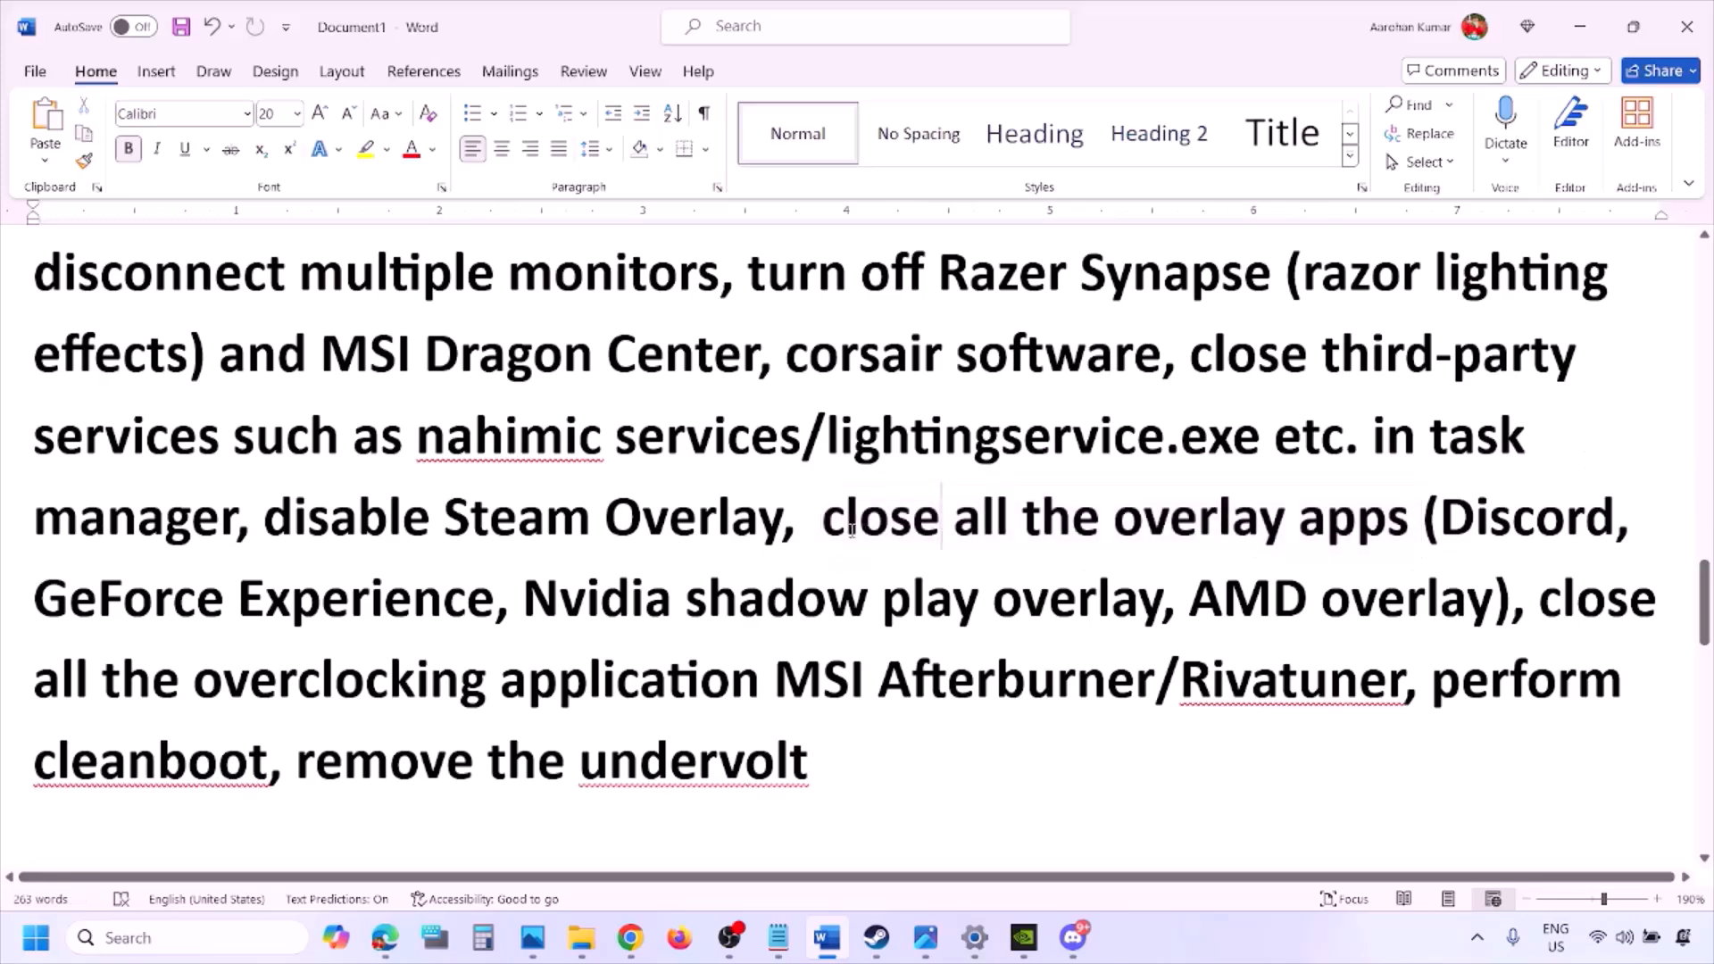
left_click_drag(828, 521, 1421, 528)
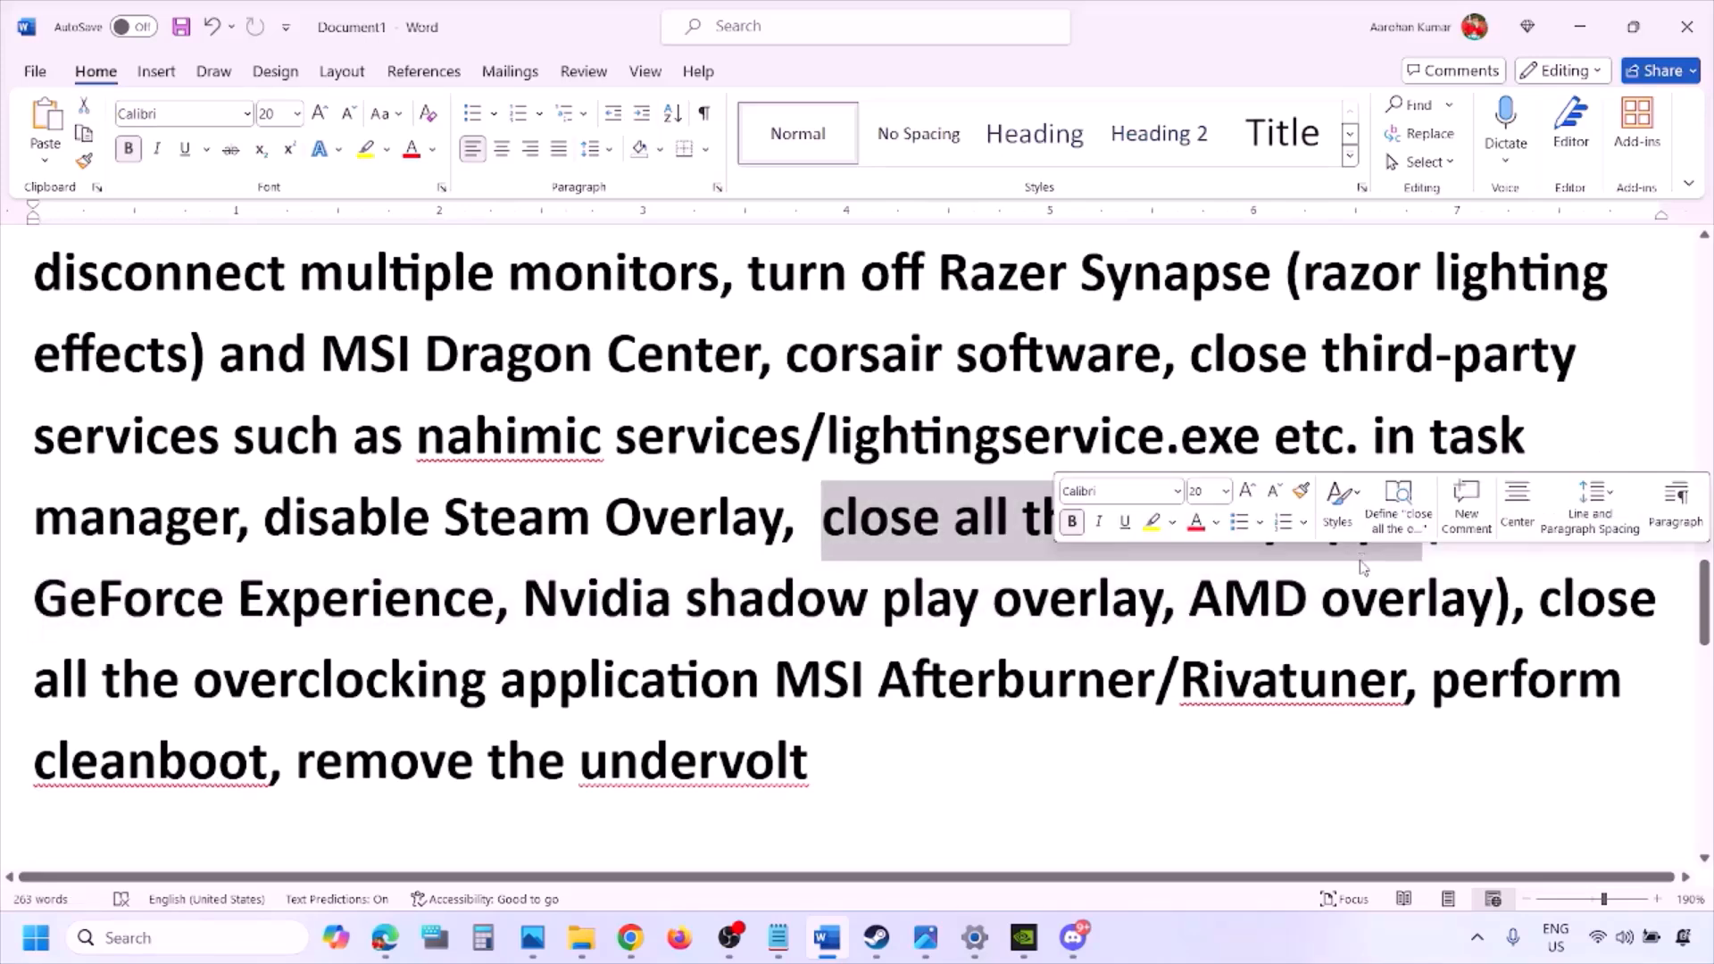
Quit the overlay and background apps running in the system tray, including Discord, the NVIDIA app and Logitech G HUB.
left_click(1478, 939)
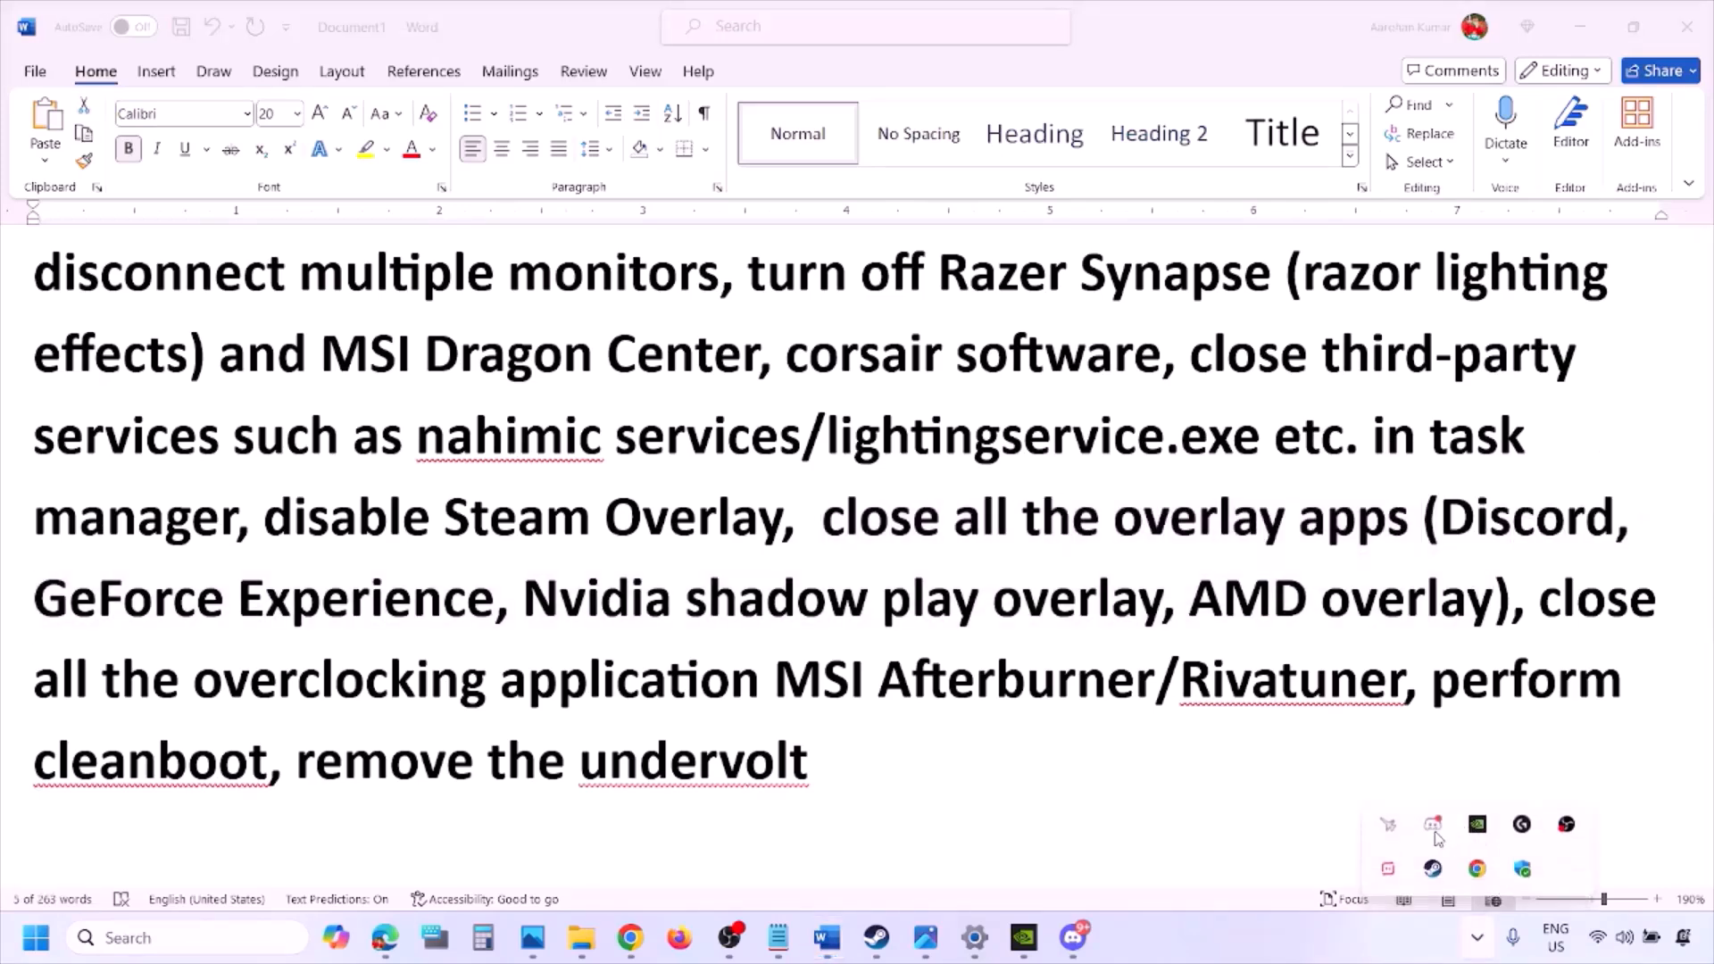
right_click(1434, 830)
left_click(1517, 812)
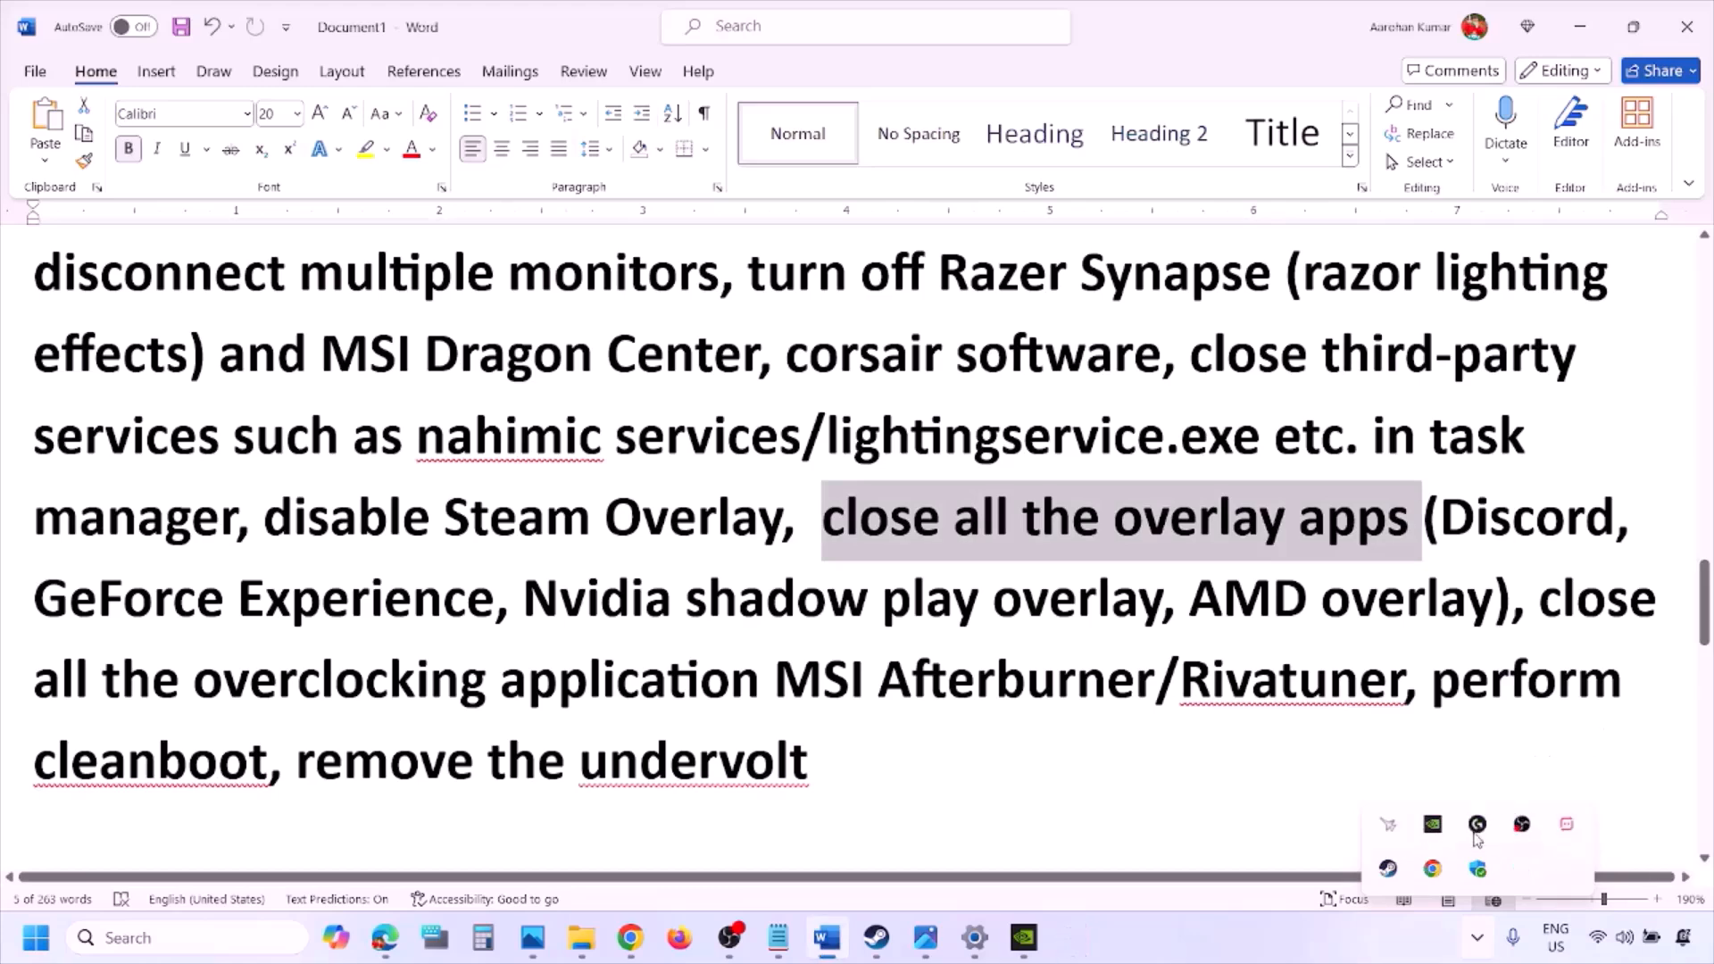
right_click(1430, 839)
left_click(1493, 833)
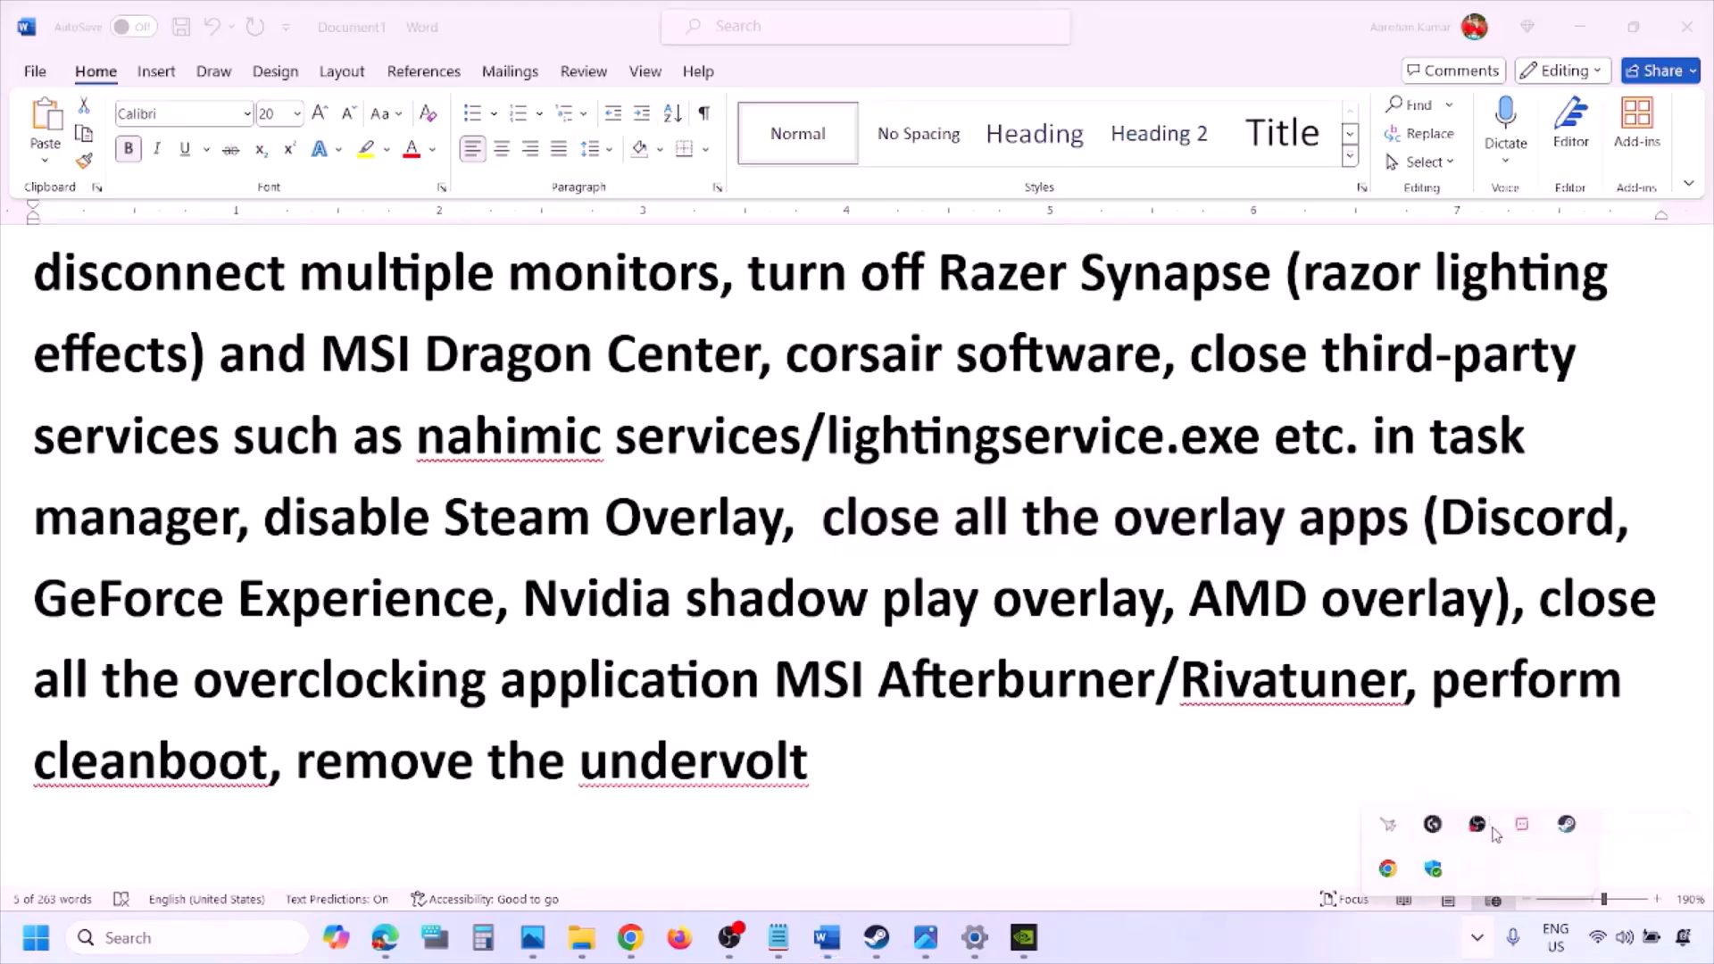
right_click(1458, 864)
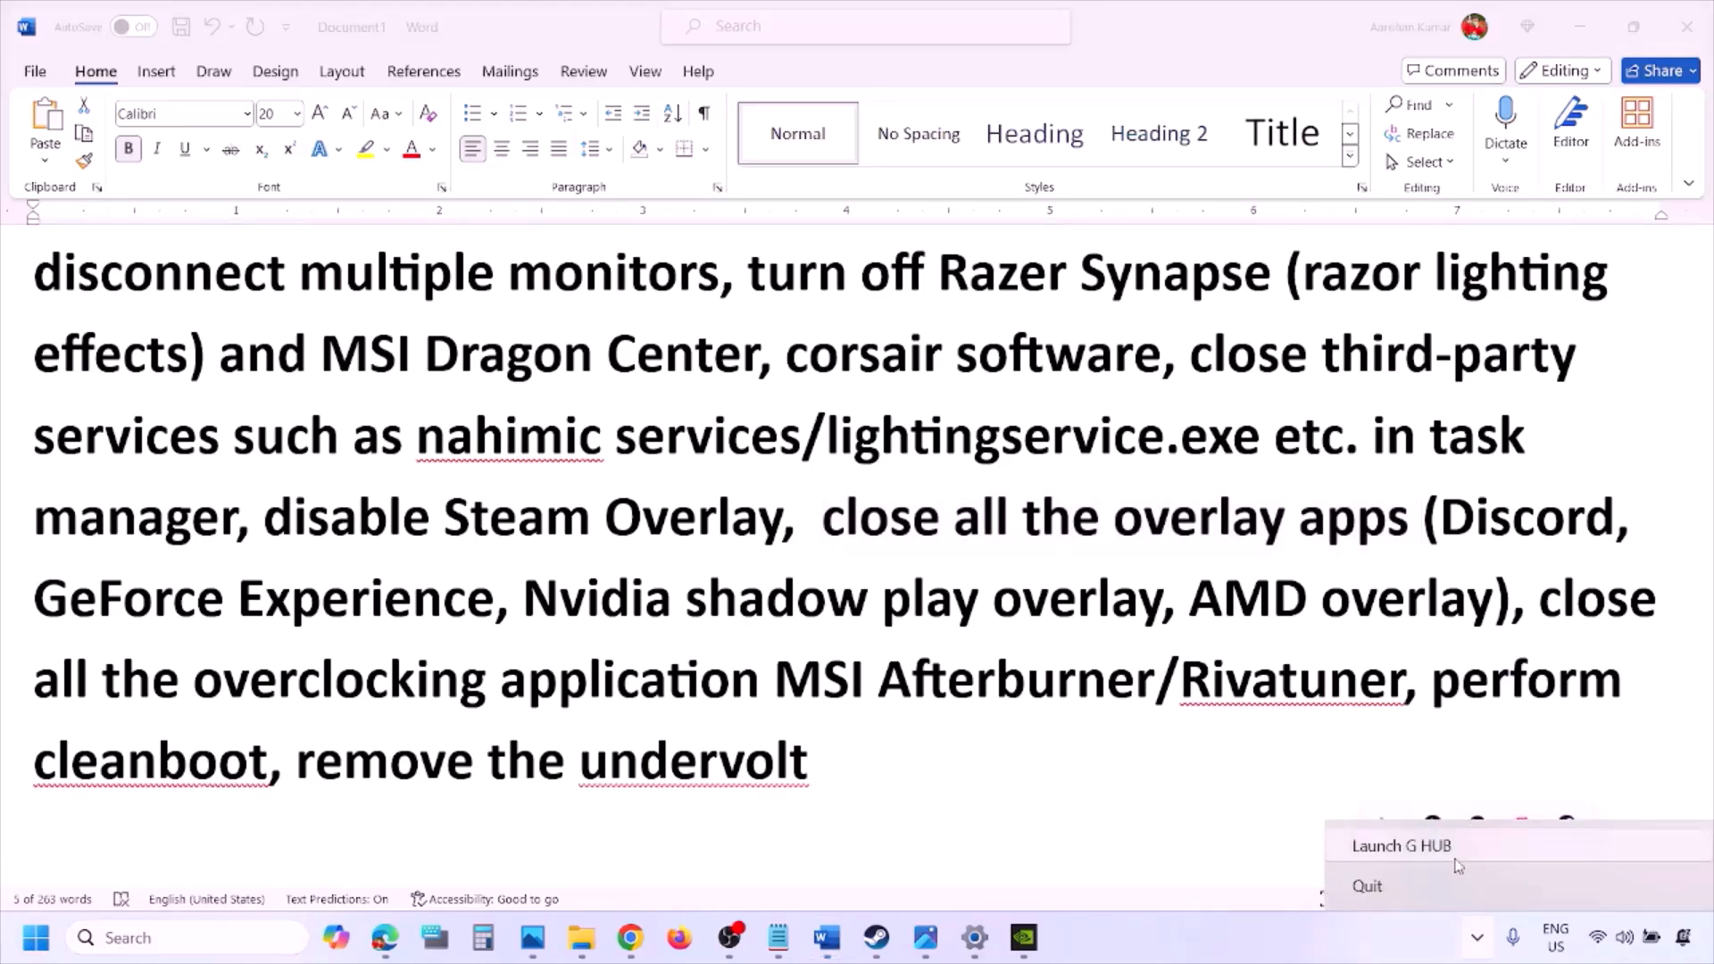
left_click(1417, 886)
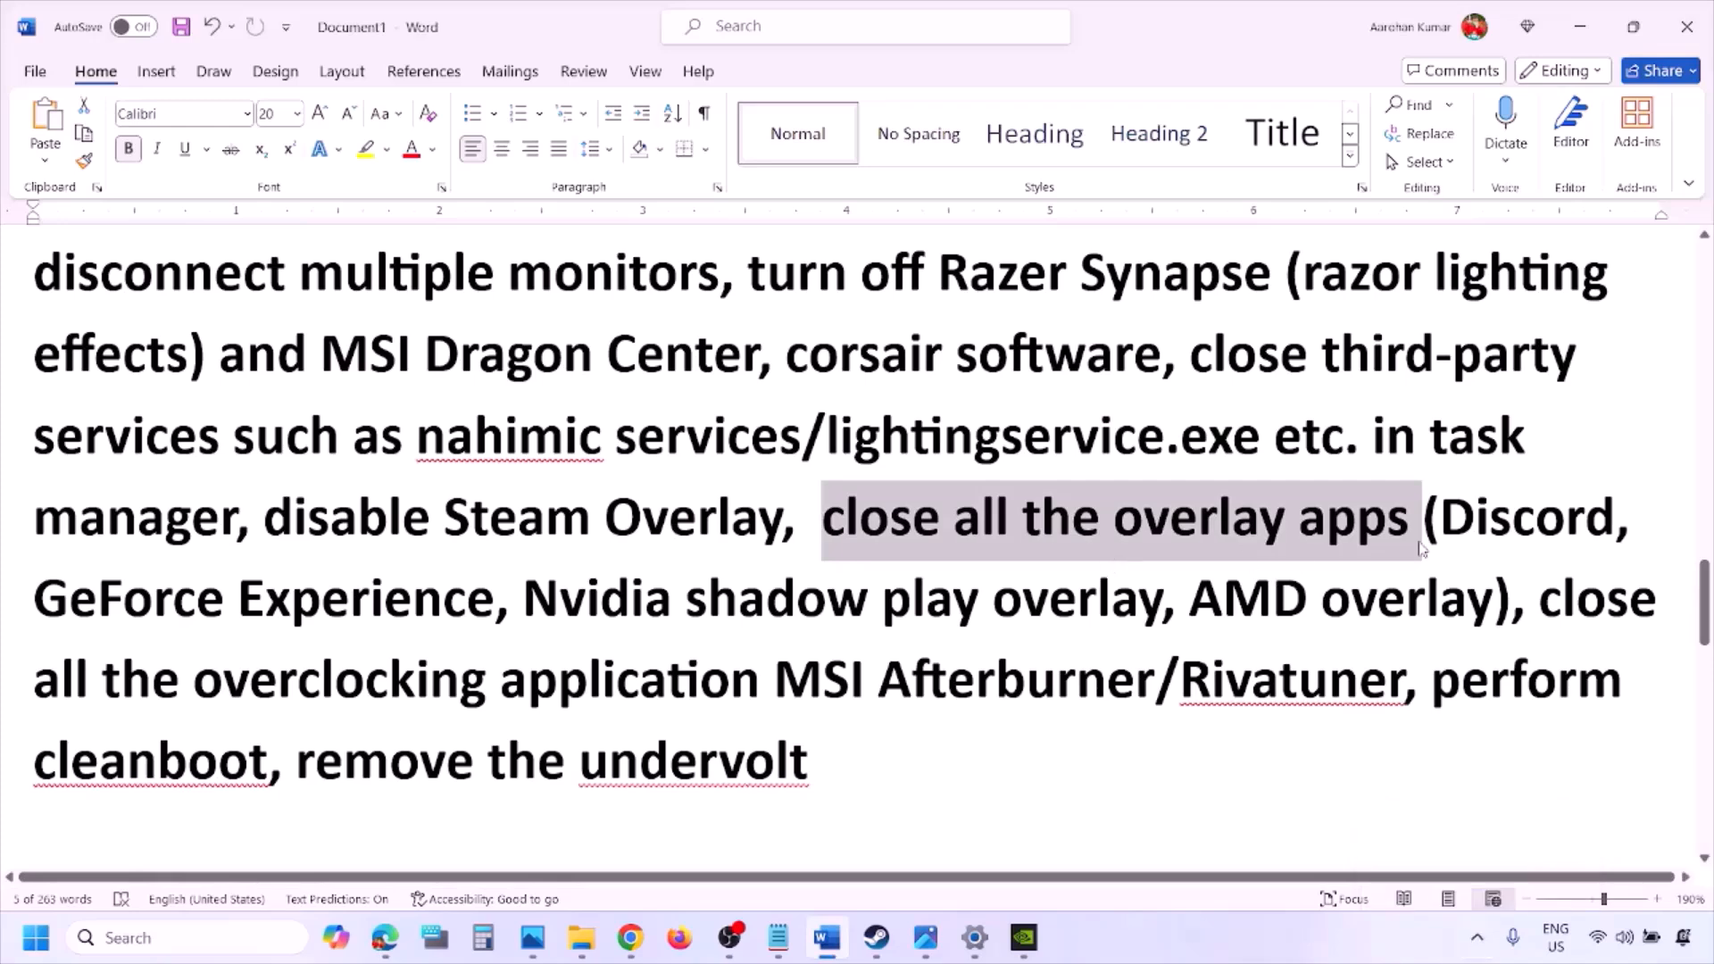
left_click(1478, 937)
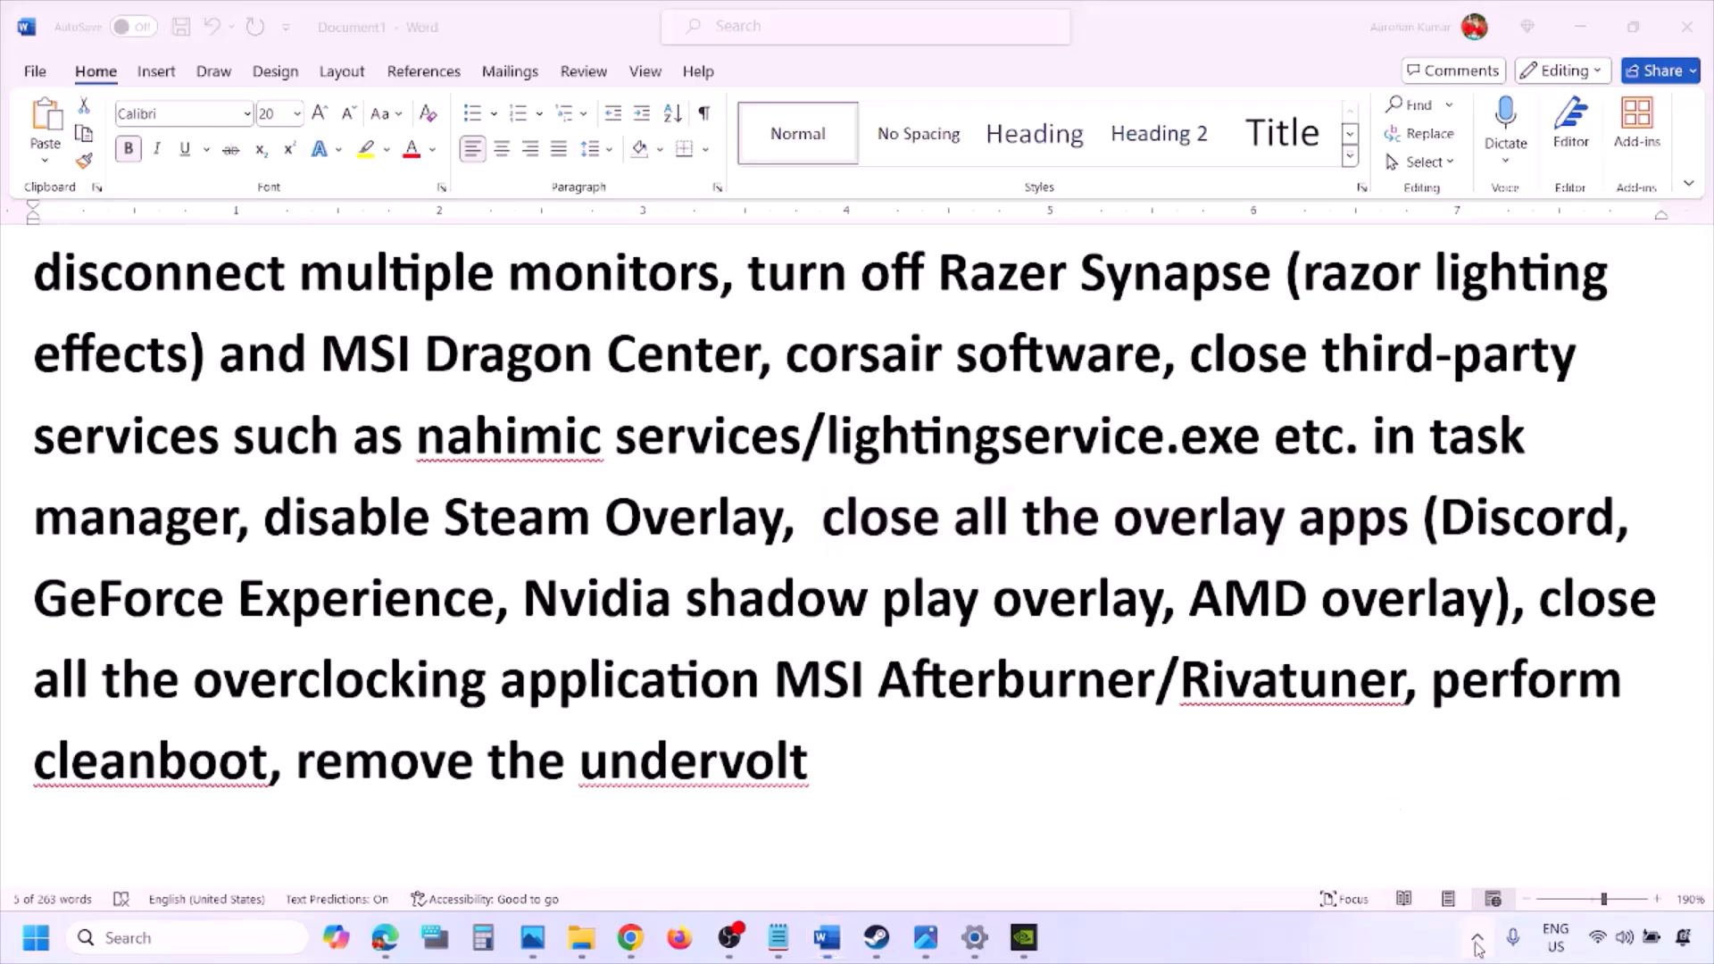
right_click(1477, 826)
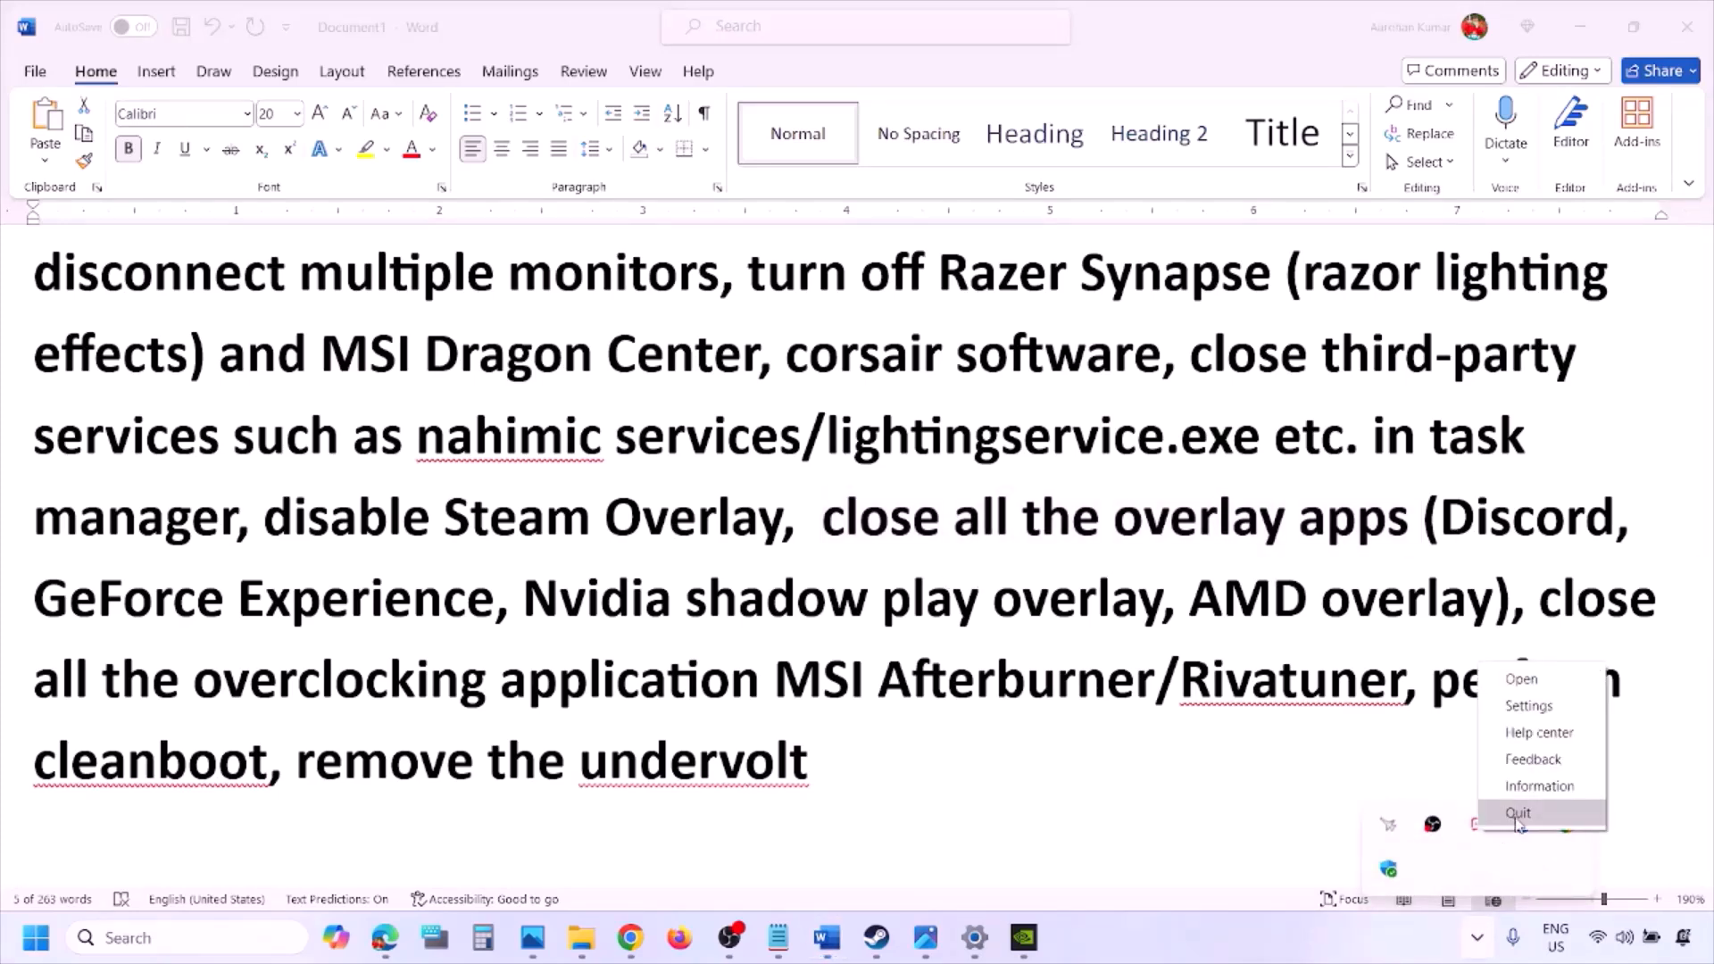
left_click(1519, 813)
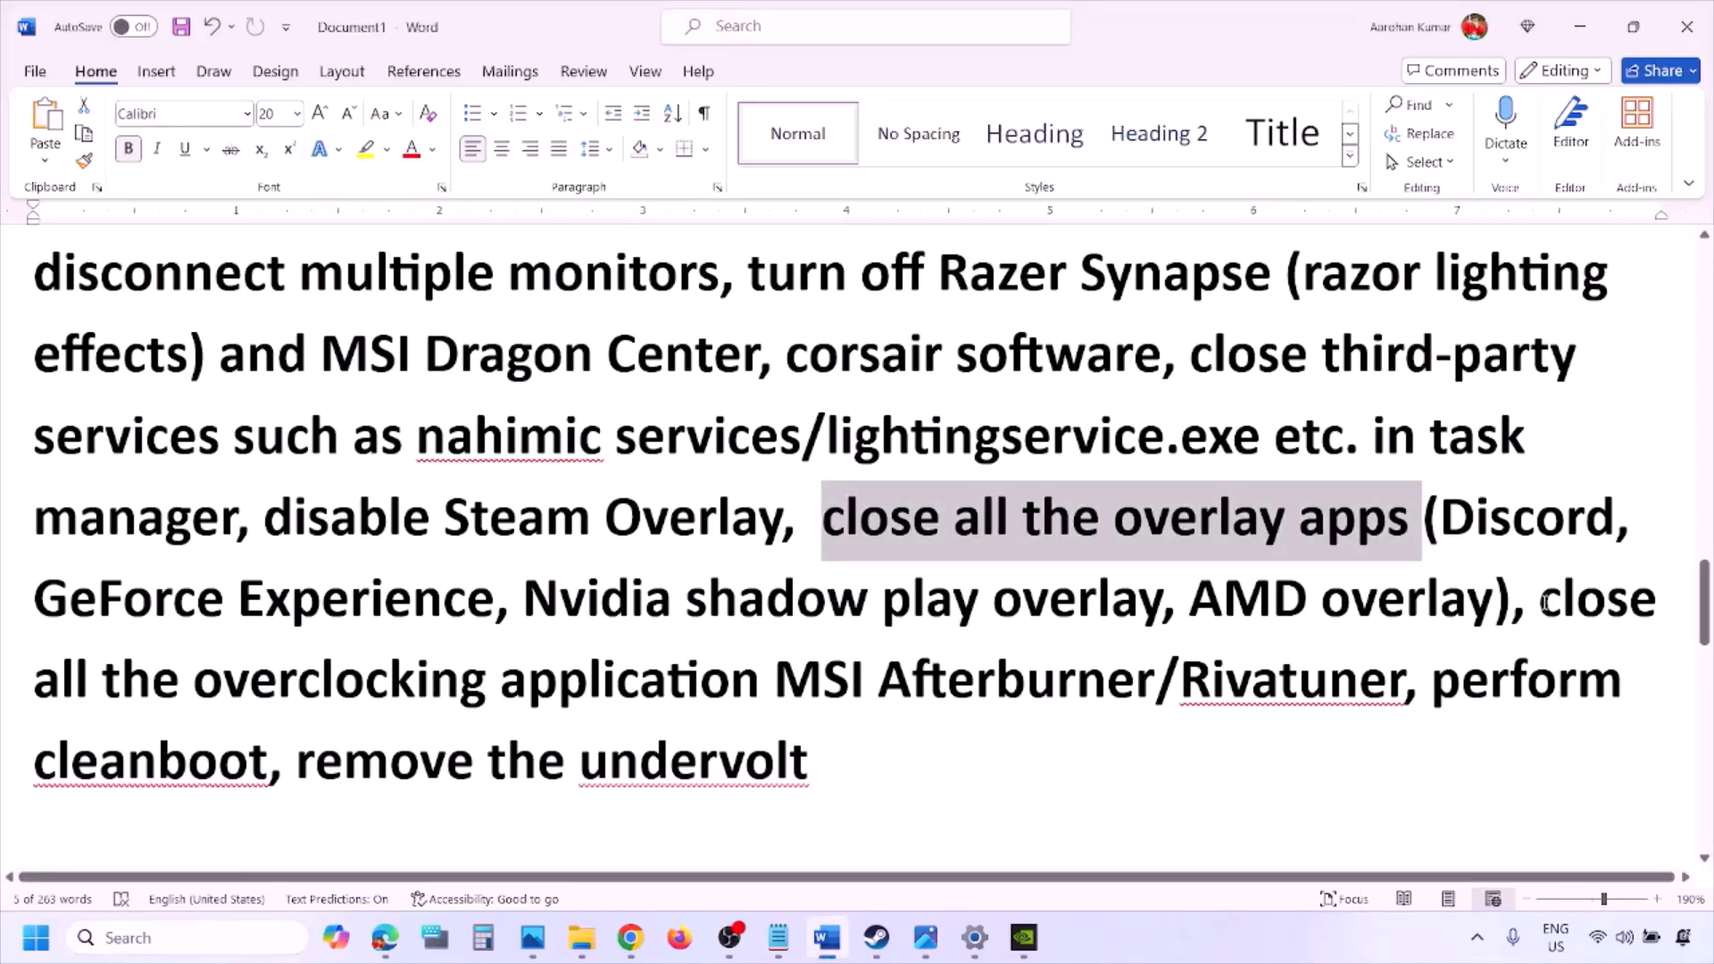
Highlight the advice on closing all overclocking applications, and close MSI Afterburner from the system tray.
left_click_drag(1542, 600, 826, 681)
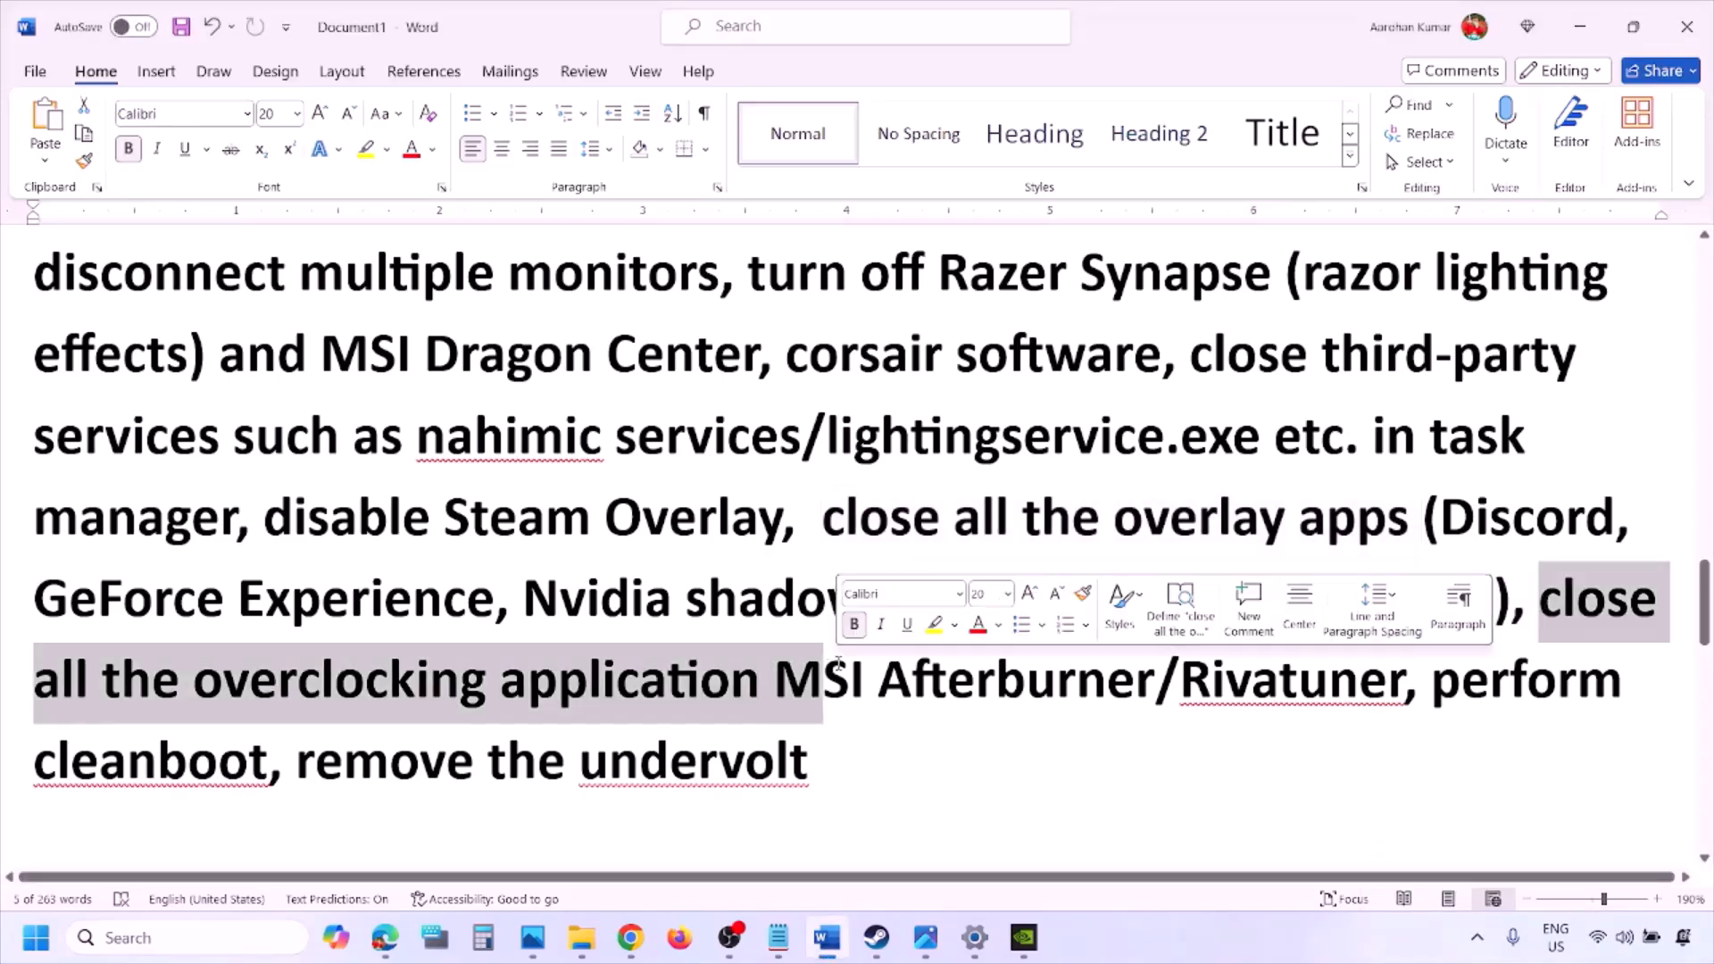
left_click(1477, 941)
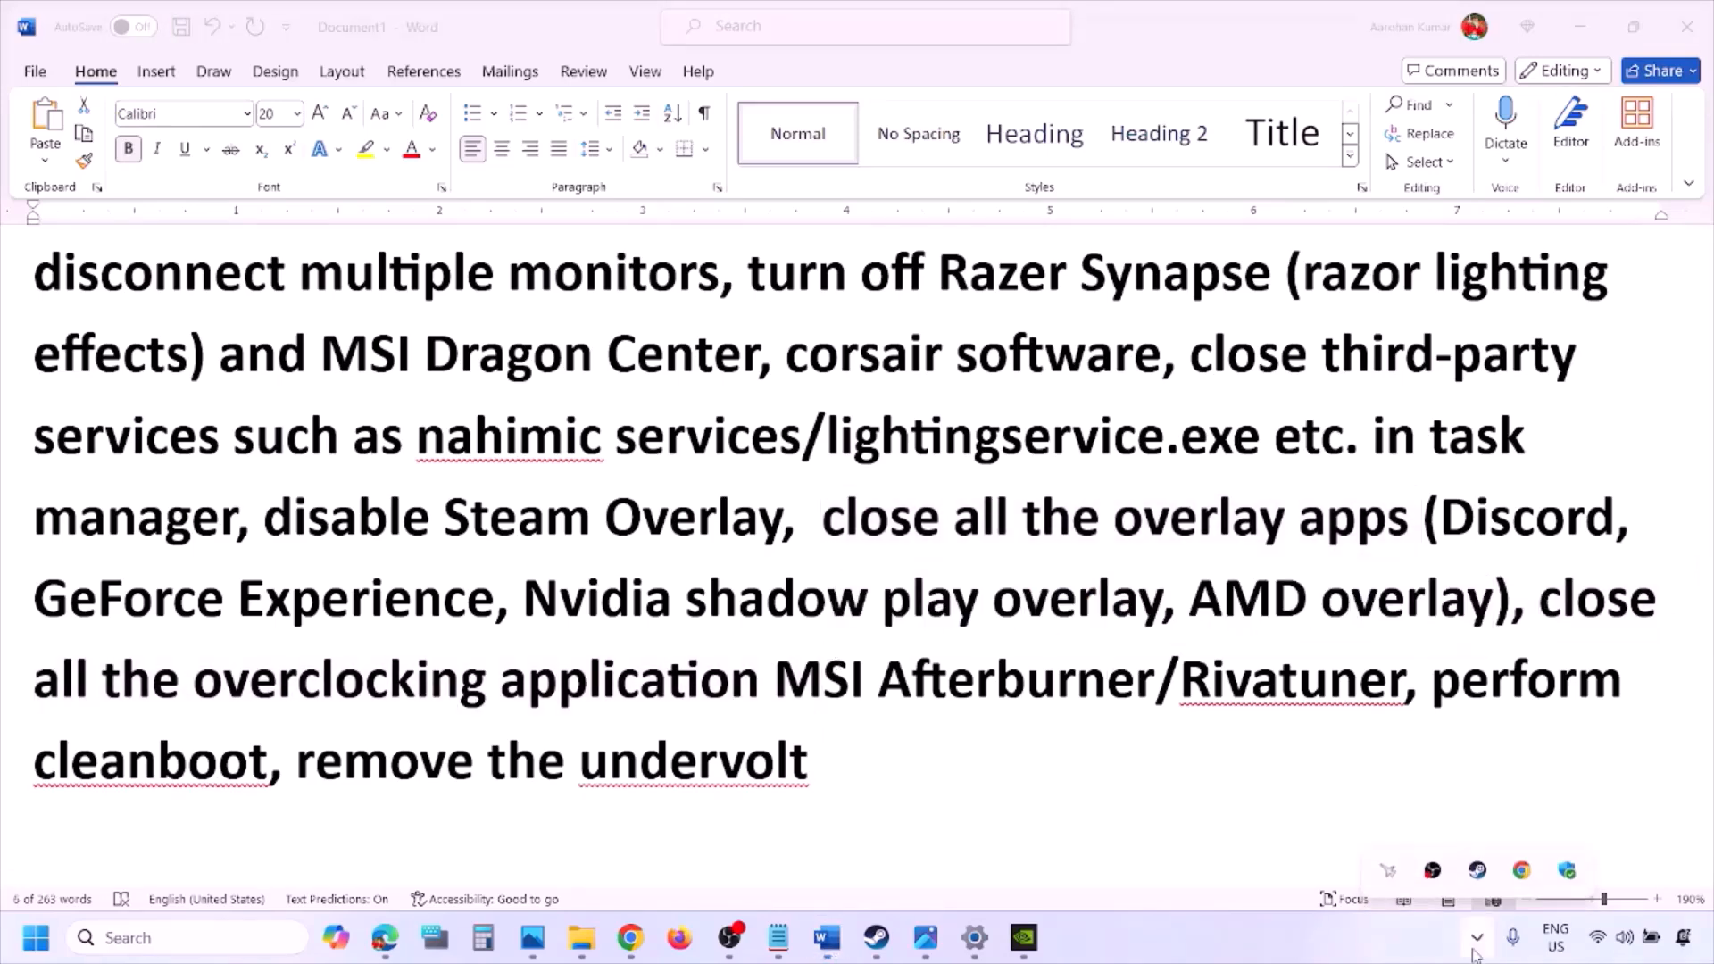
right_click(1385, 879)
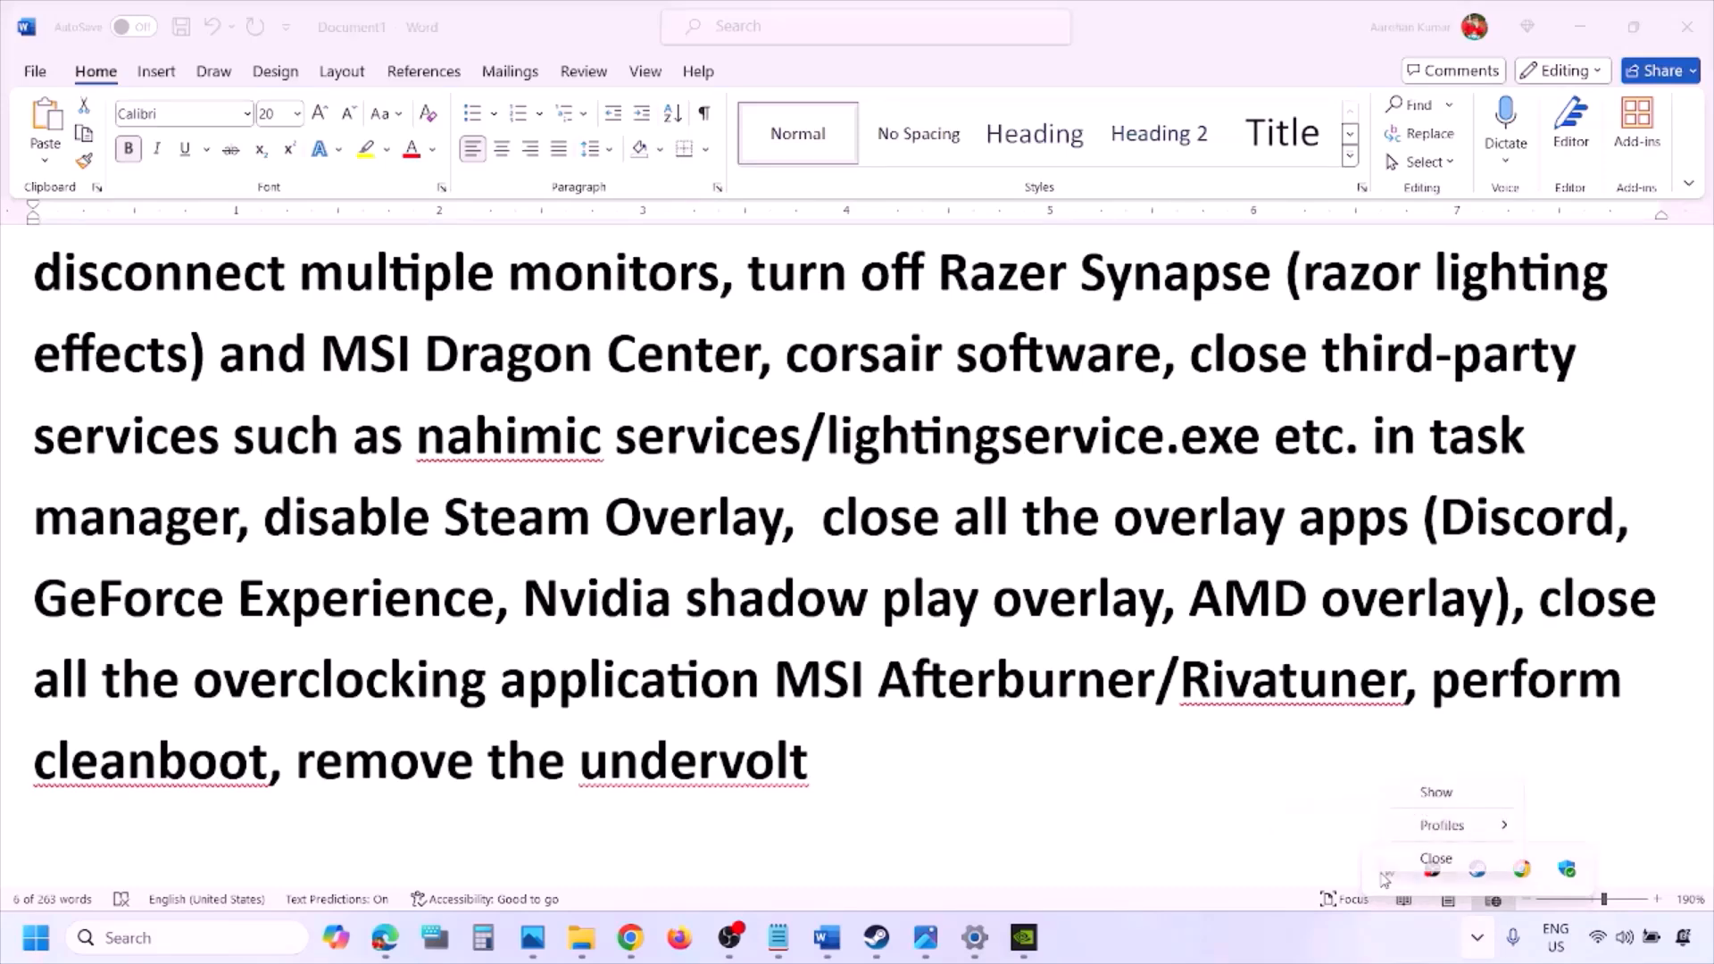
left_click(1446, 859)
left_click(1224, 854)
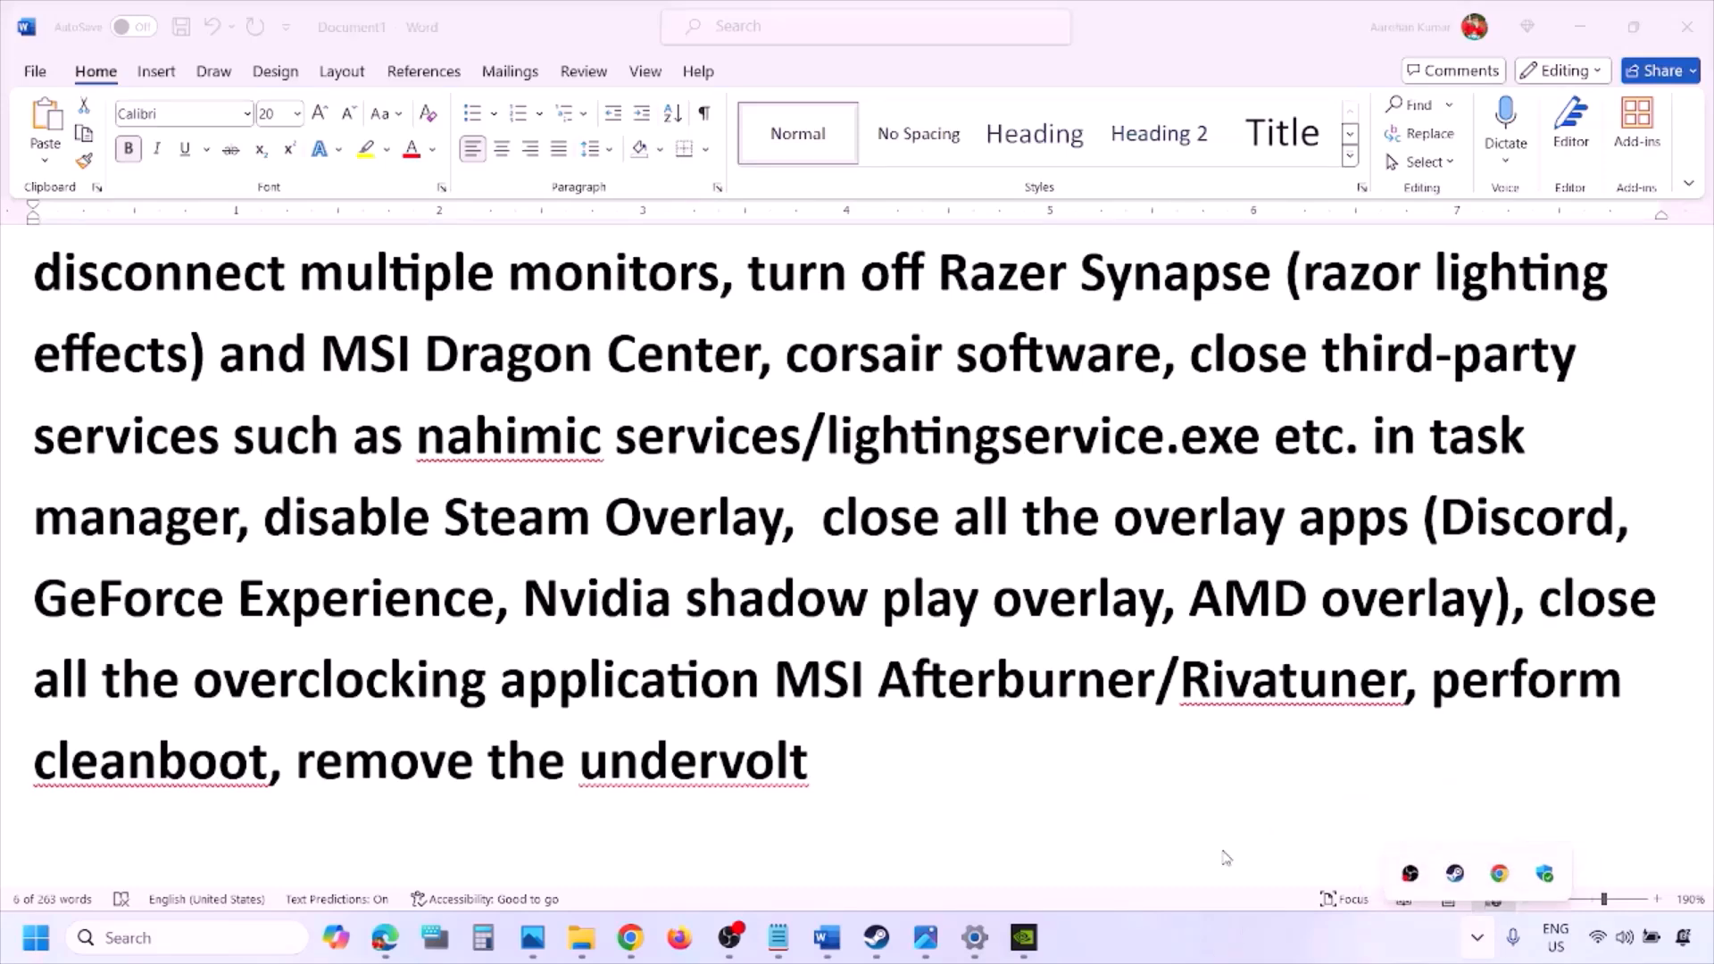
Mark the "perform cleanboot" advice, search Windows for "system" and open System Configuration.
left_click_drag(1184, 680, 1578, 683)
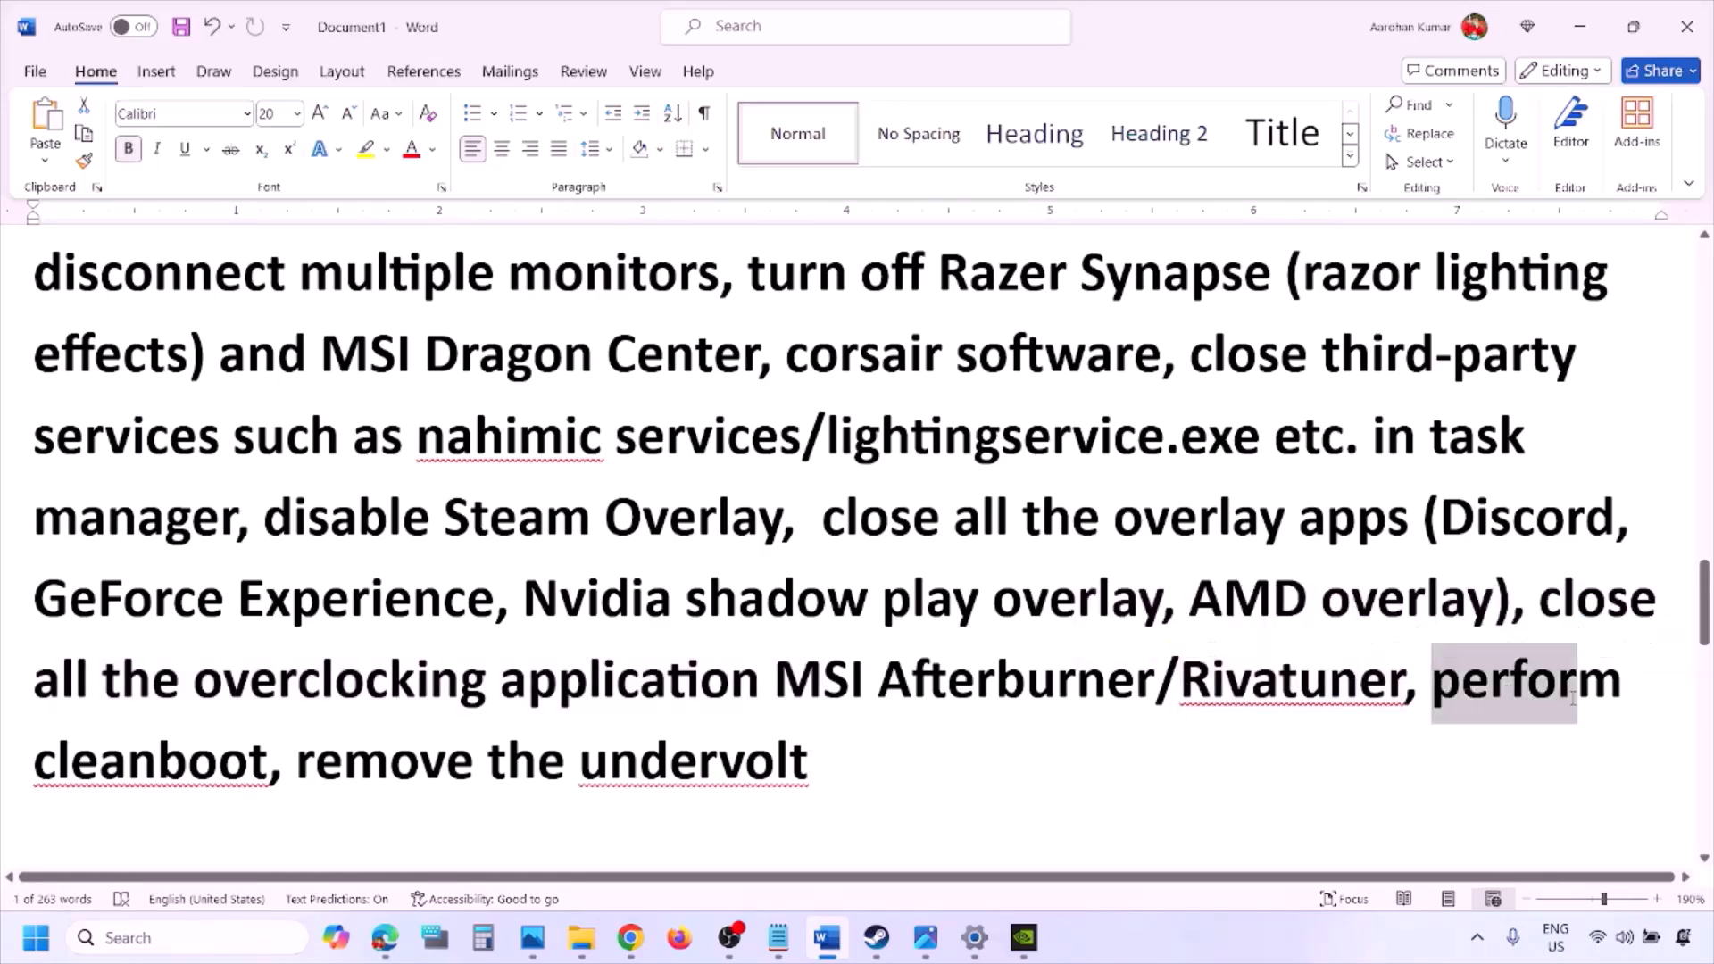
left_click(130, 933)
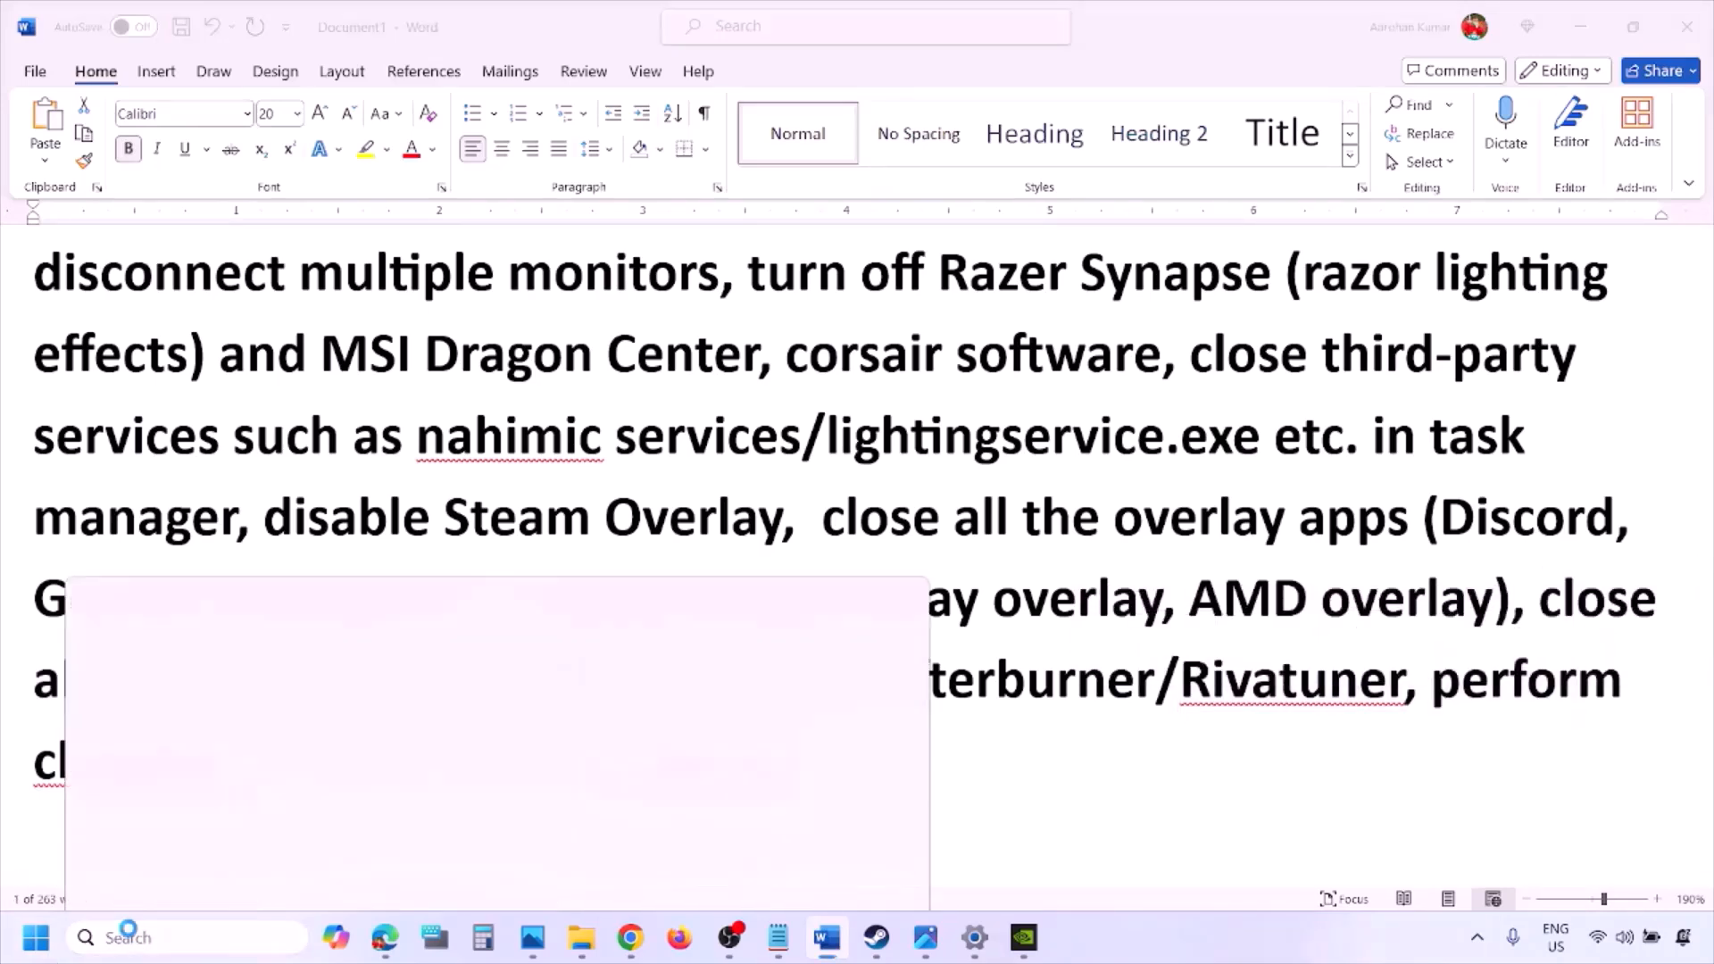
type("ystem")
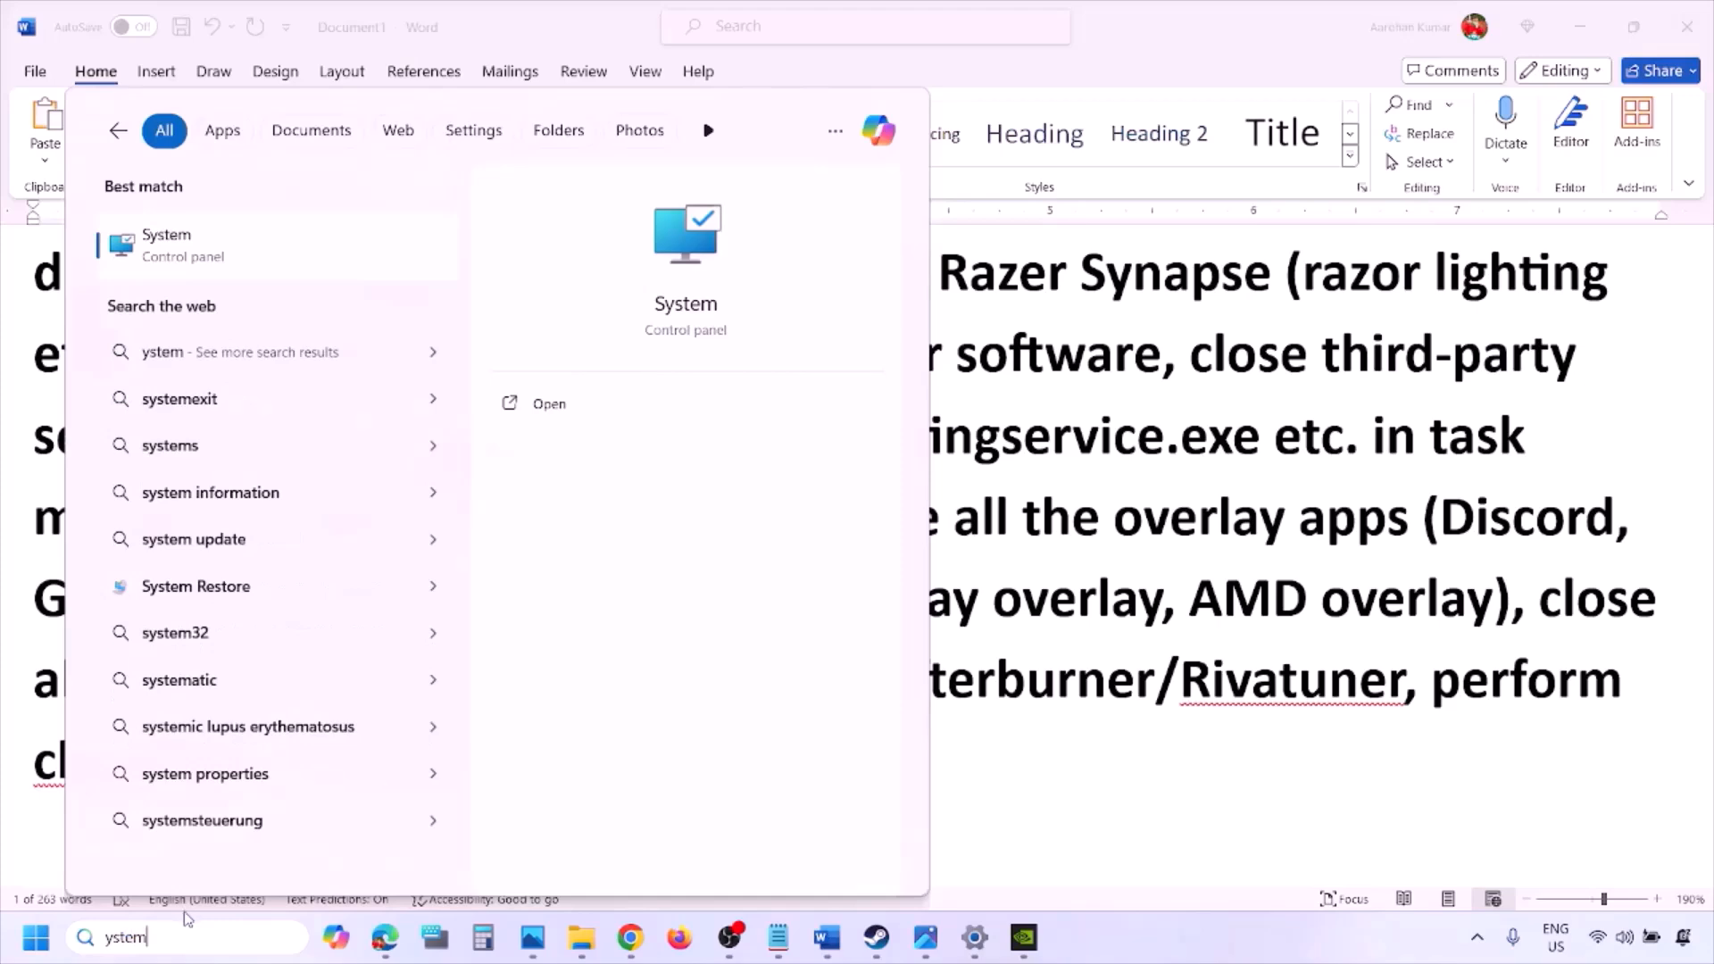
type("s")
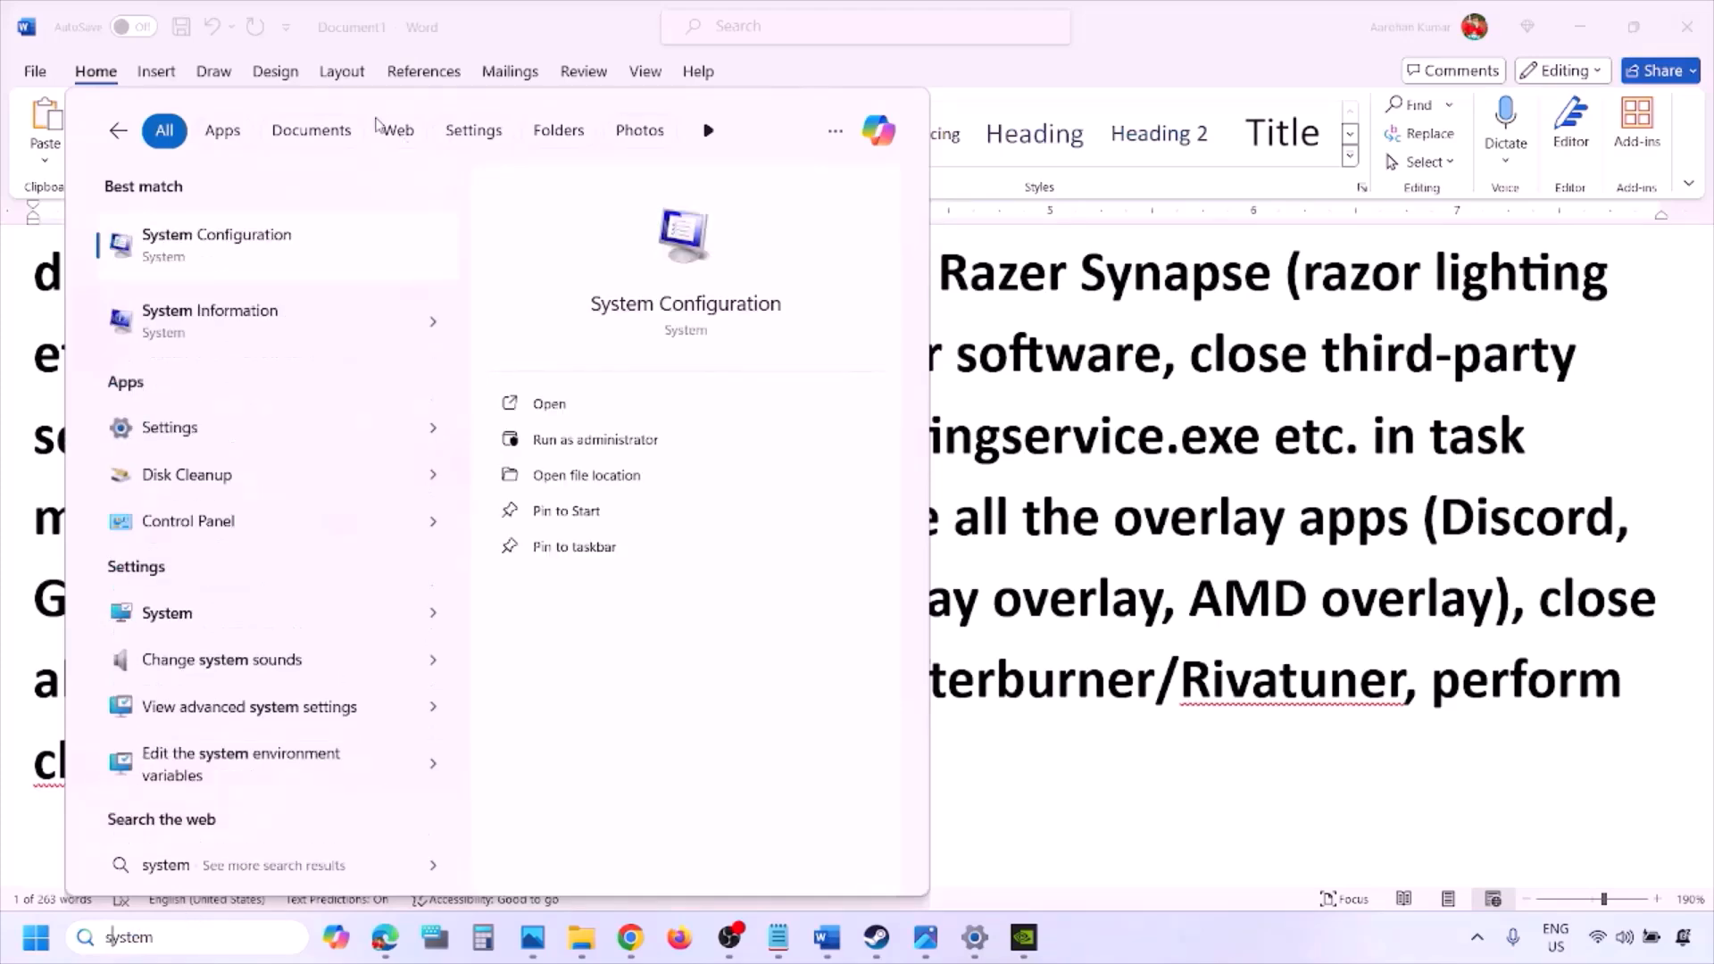
left_click(271, 251)
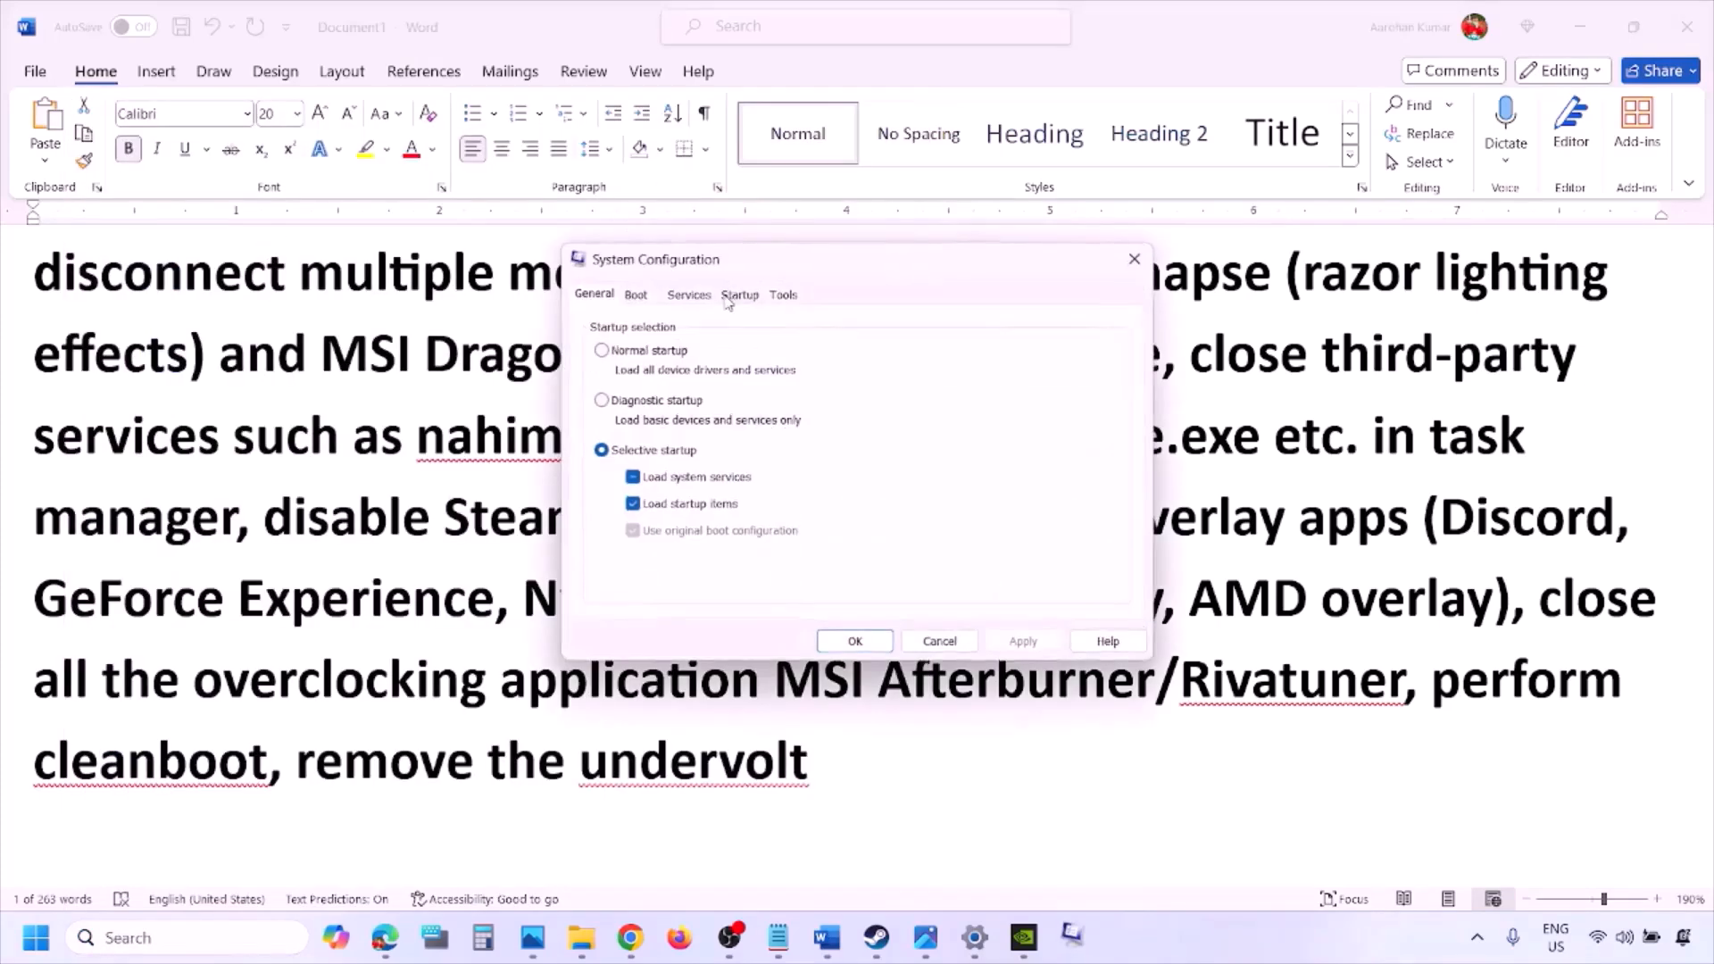
Hide all Microsoft services in System Configuration's services list and confirm the dialog.
left_click(700, 295)
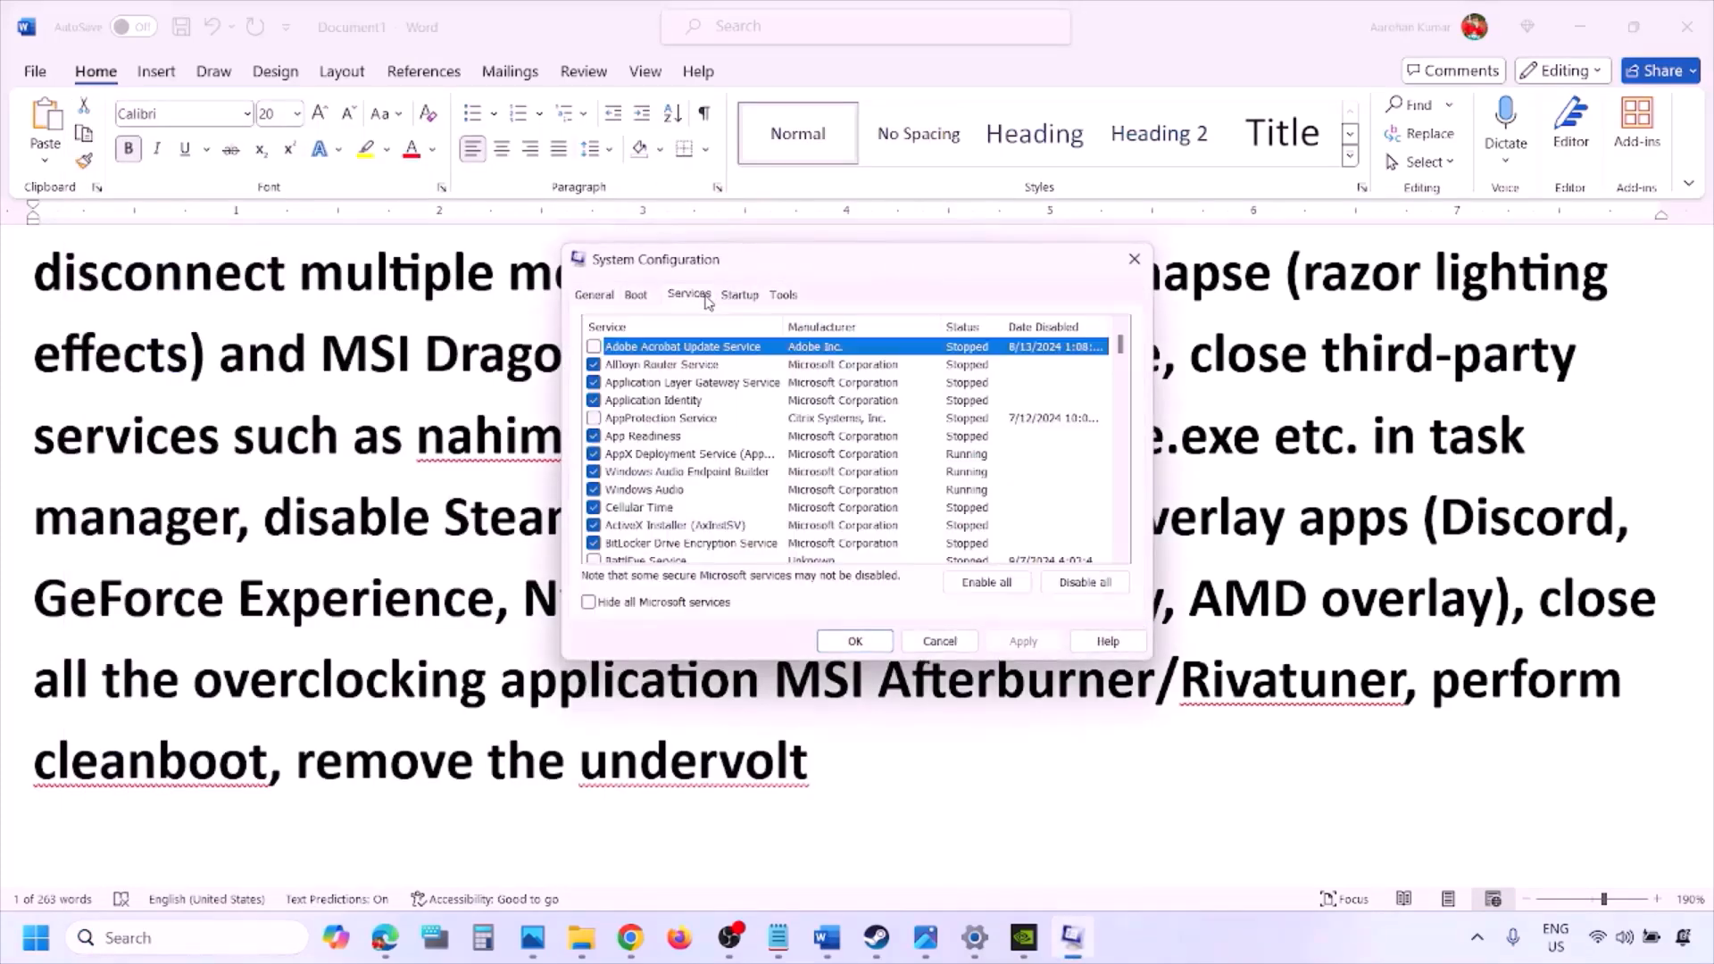
left_click(588, 602)
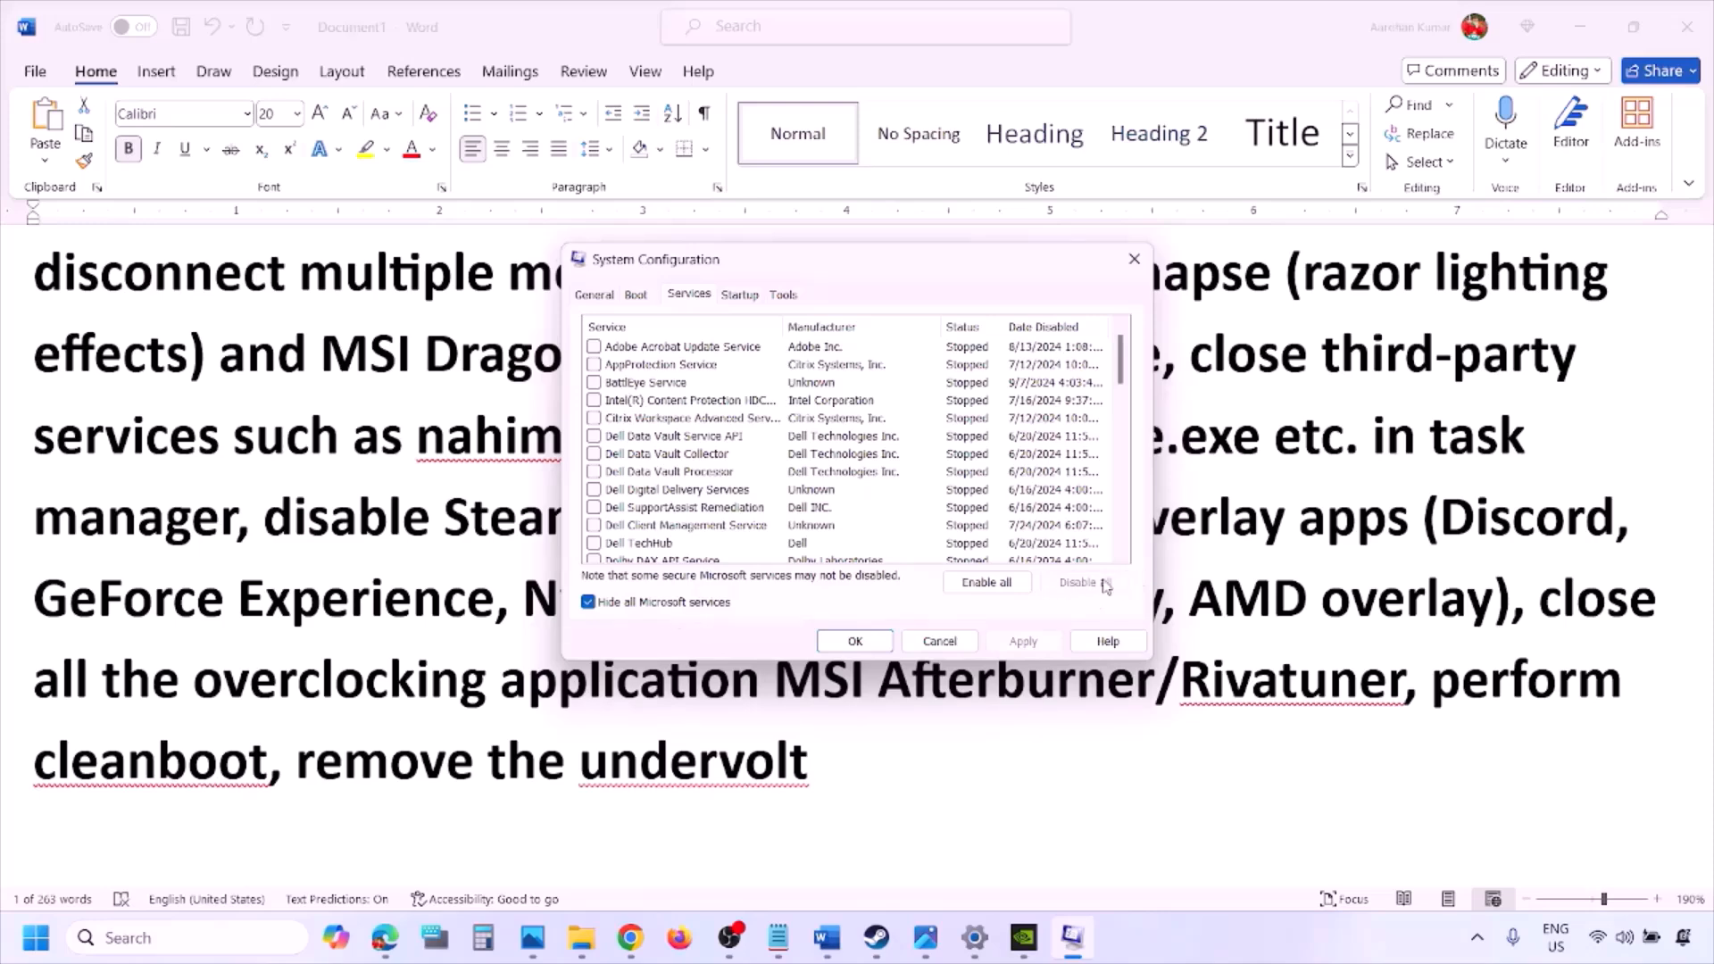
left_click(871, 637)
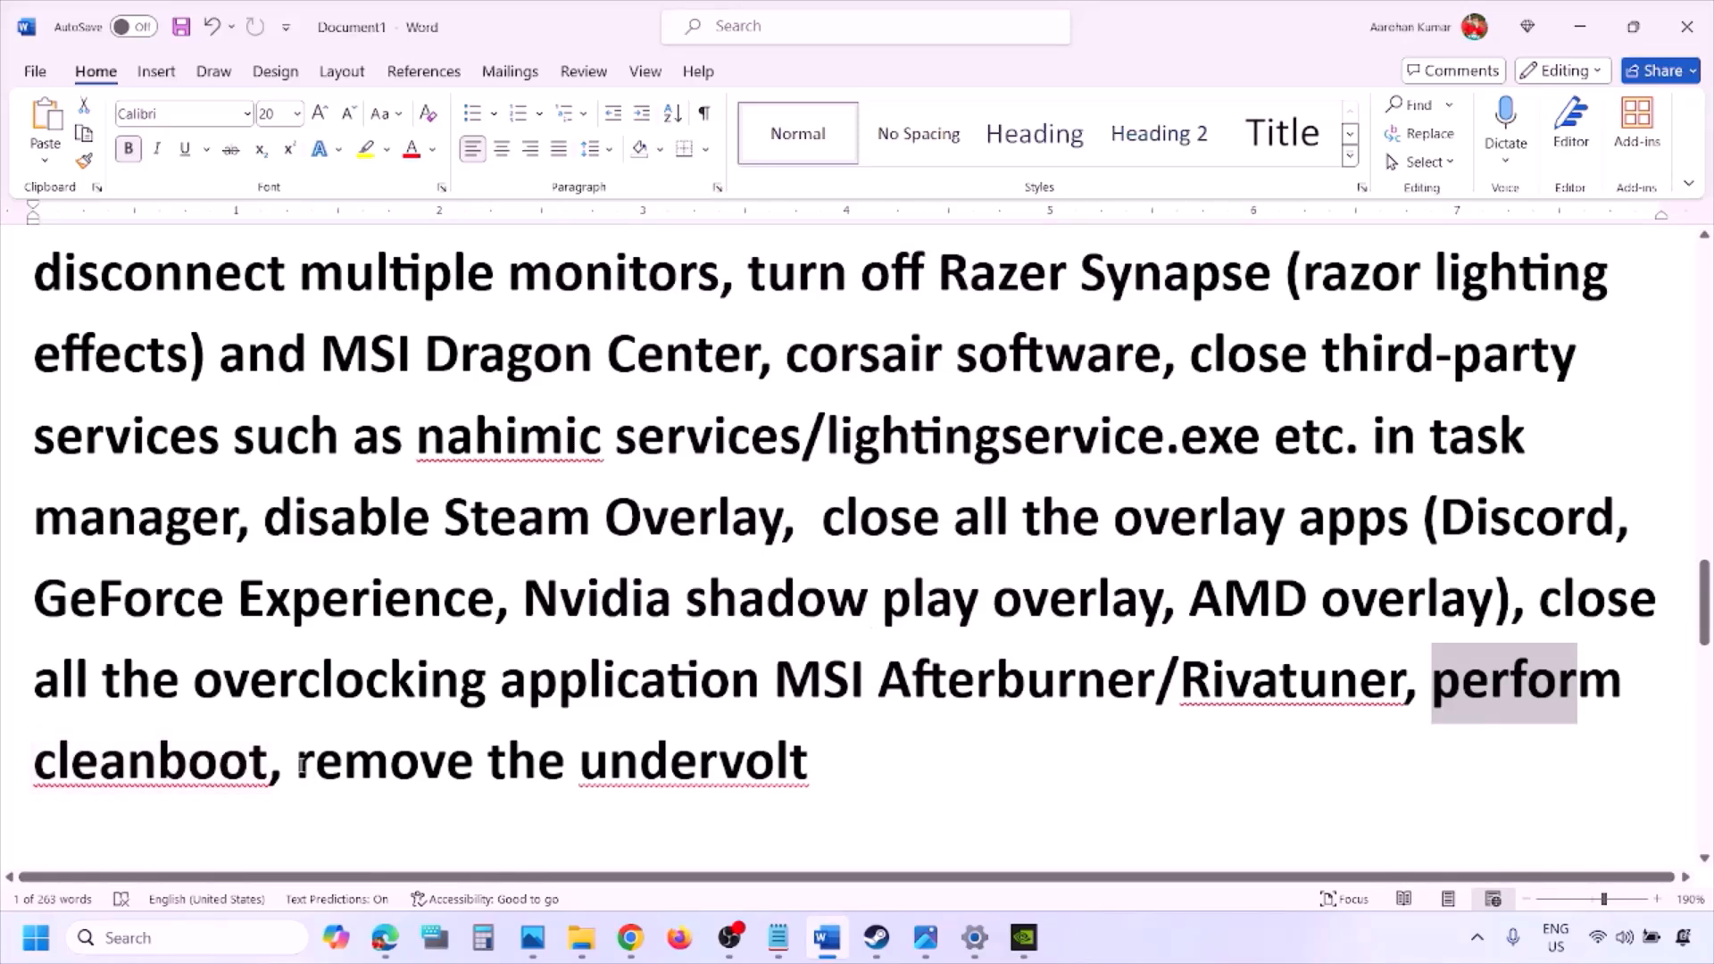
Highlight the advice "remove the undervolt", and highlight the Step 10 heading "Increase the Virtual Memory".
left_click_drag(302, 765, 812, 765)
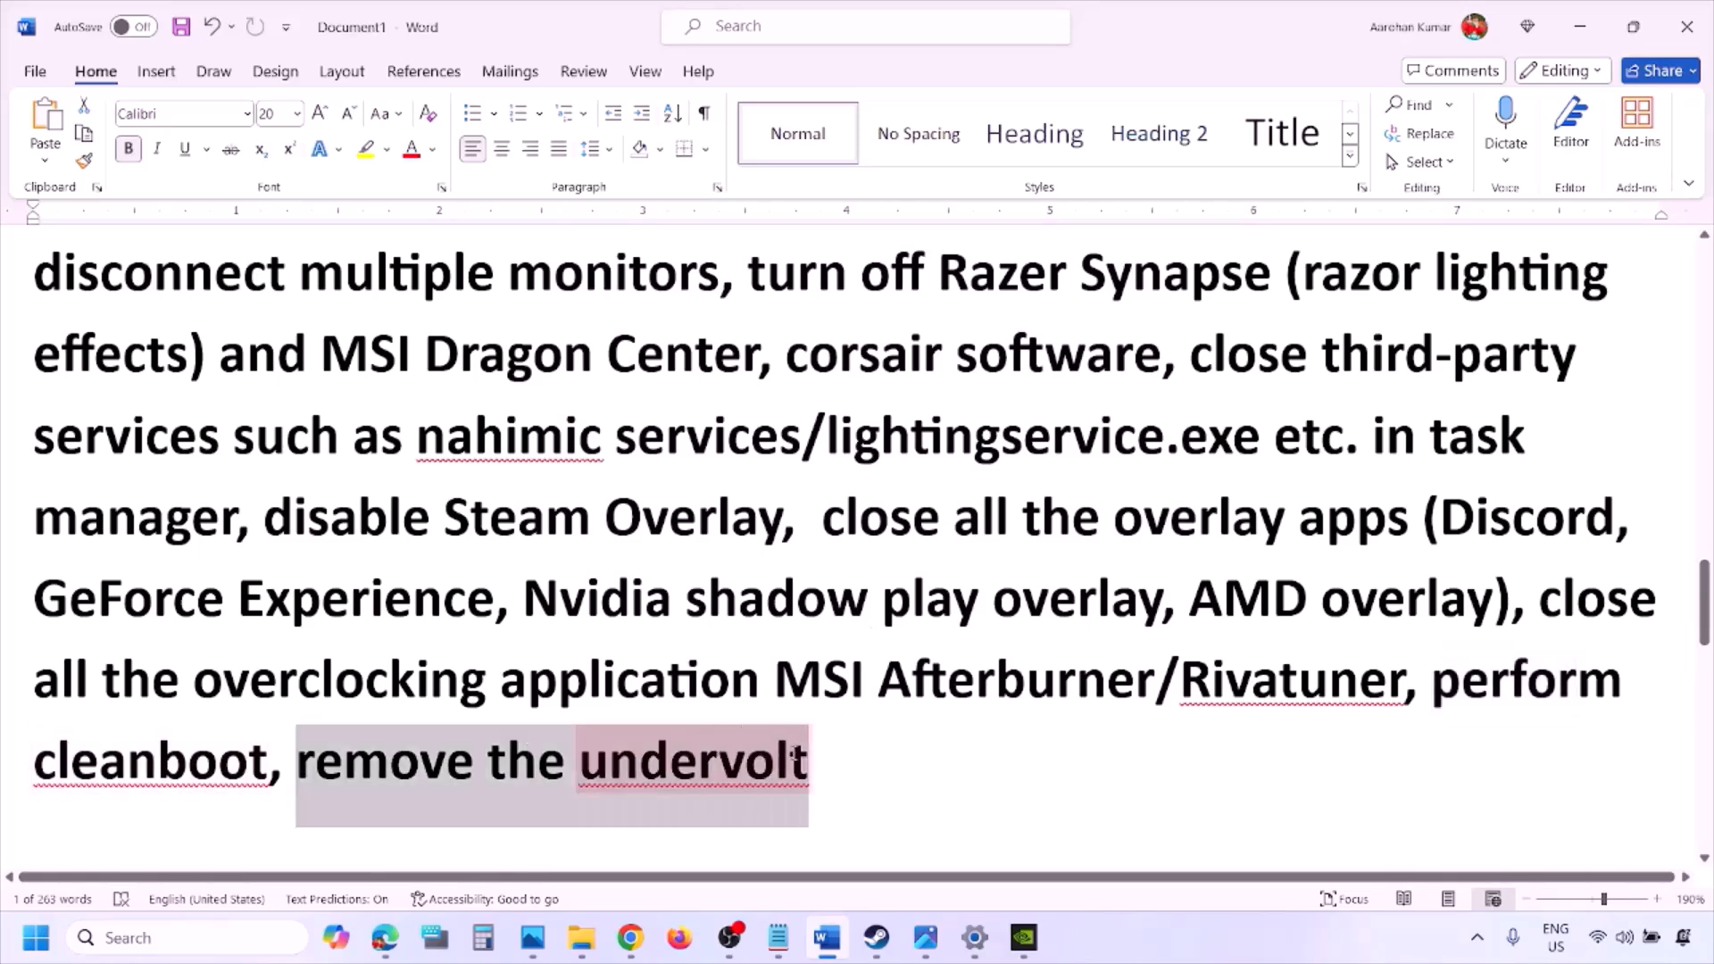
left_click(1072, 761)
scroll(1072, 761, "down", 4)
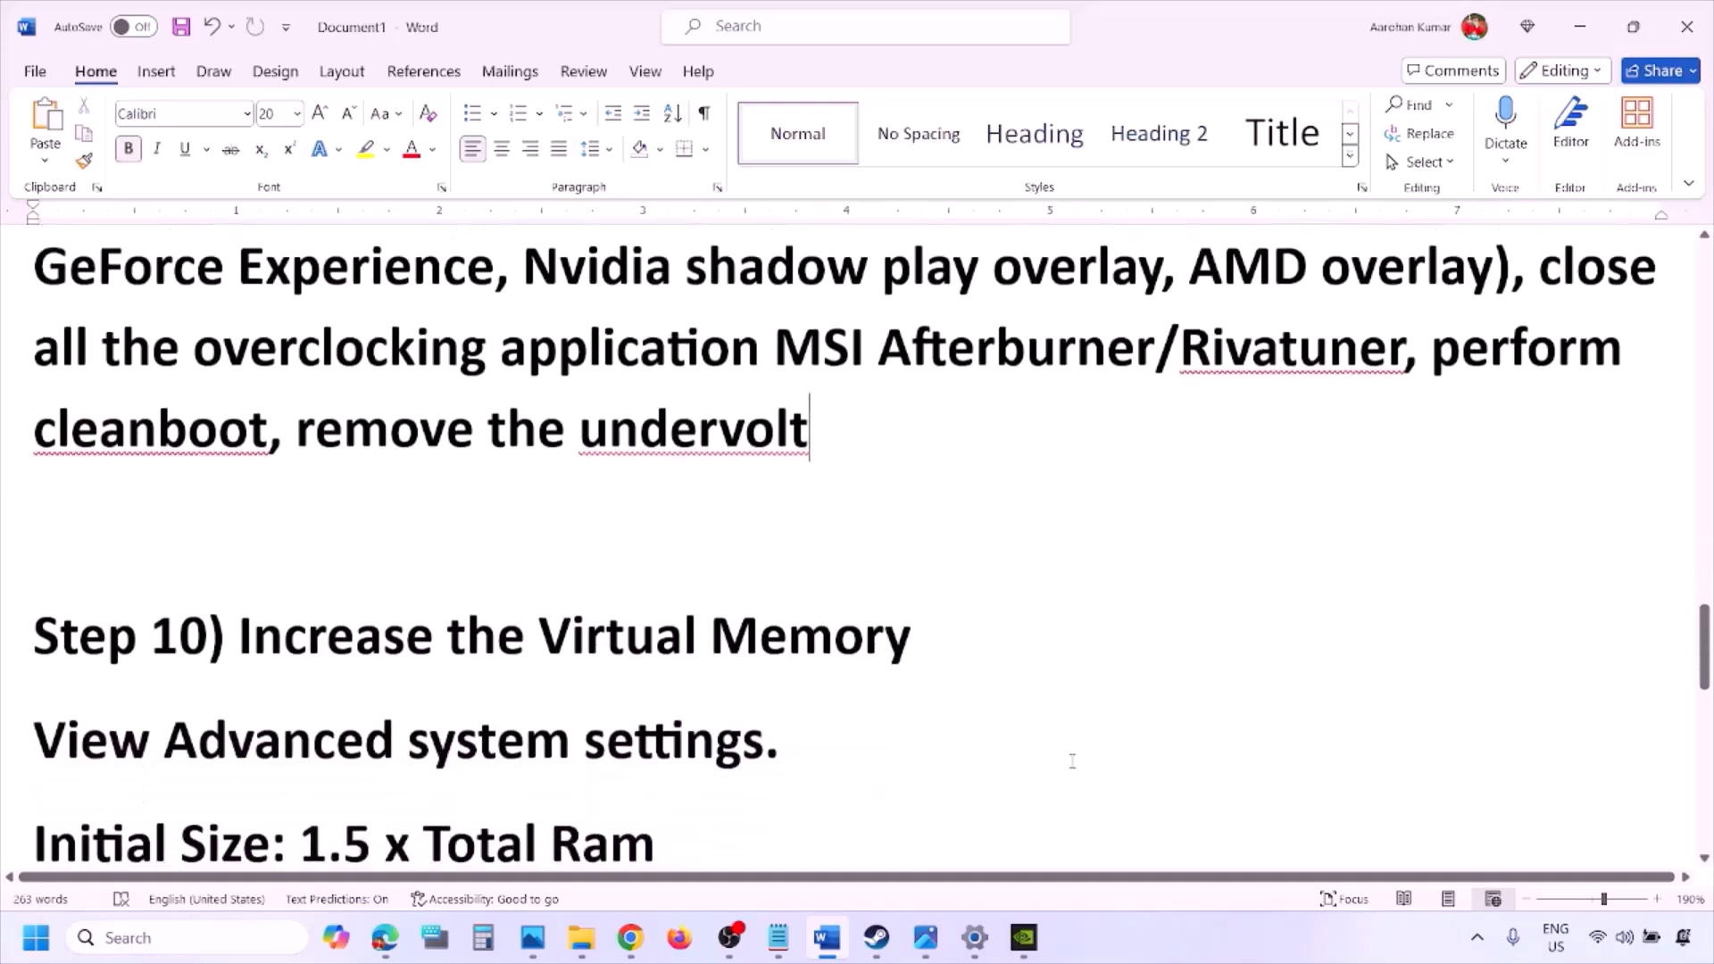
scroll(1072, 761, "down", 2)
left_click_drag(284, 497, 912, 497)
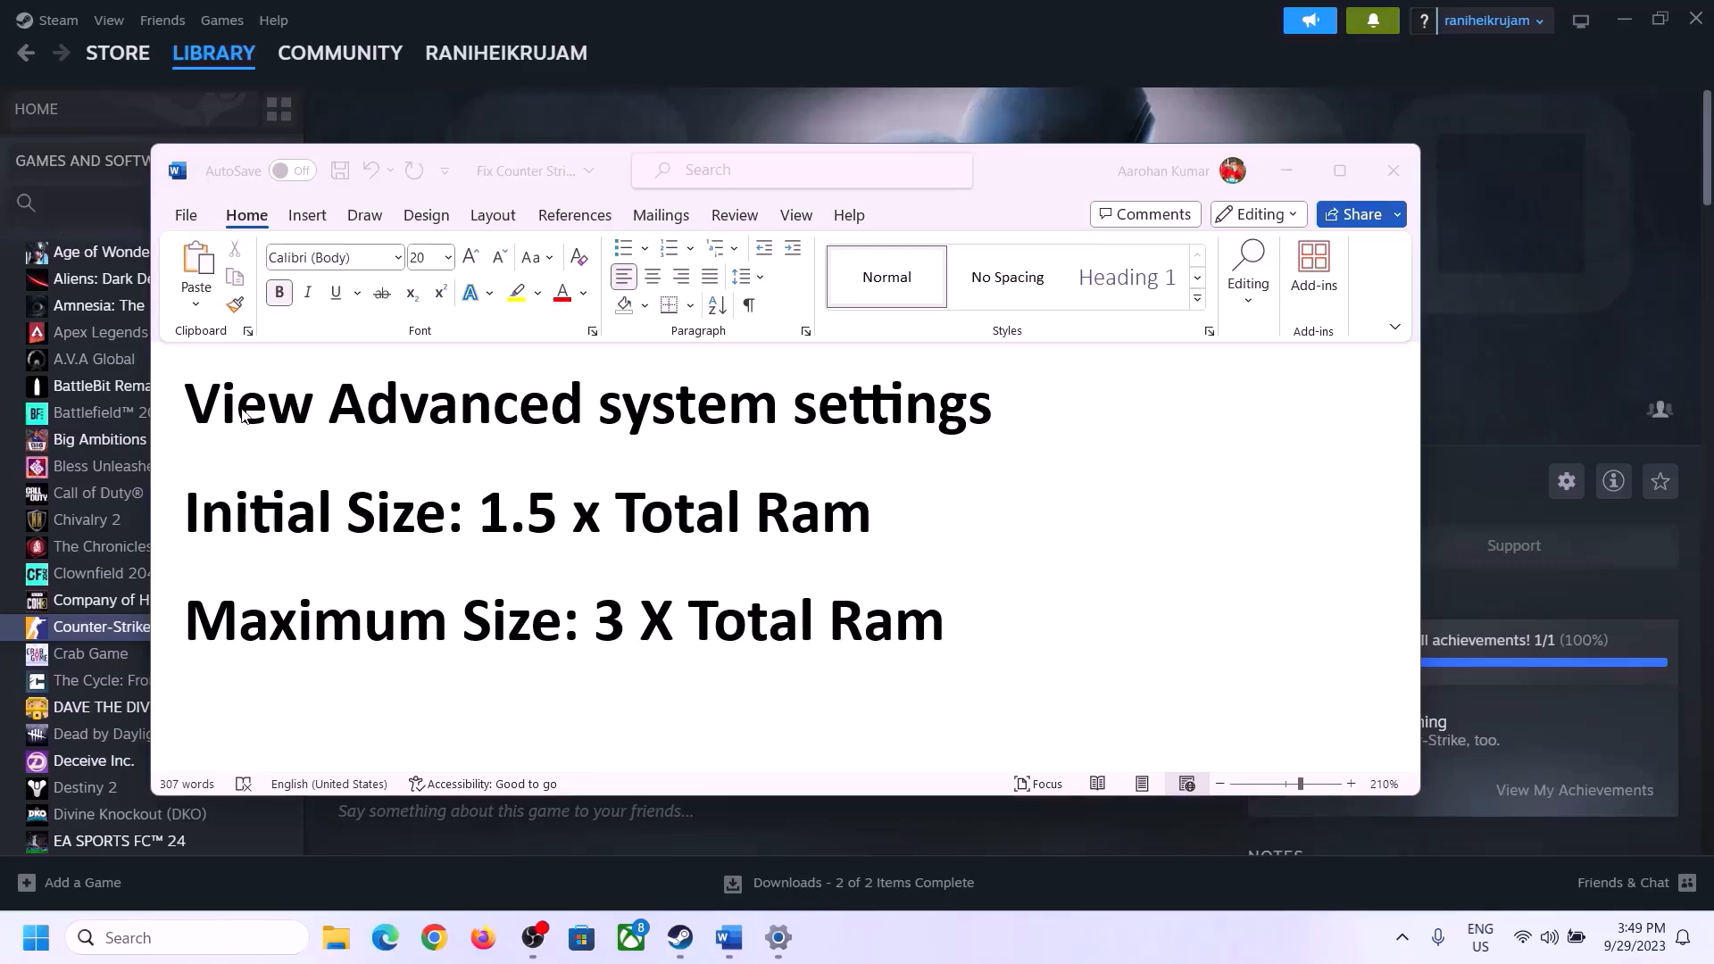
Copy "View Advanced system settings" from the document, search Windows for it and open System Properties beside the notes.
left_click_drag(241, 414, 935, 433)
key("ctrl+c")
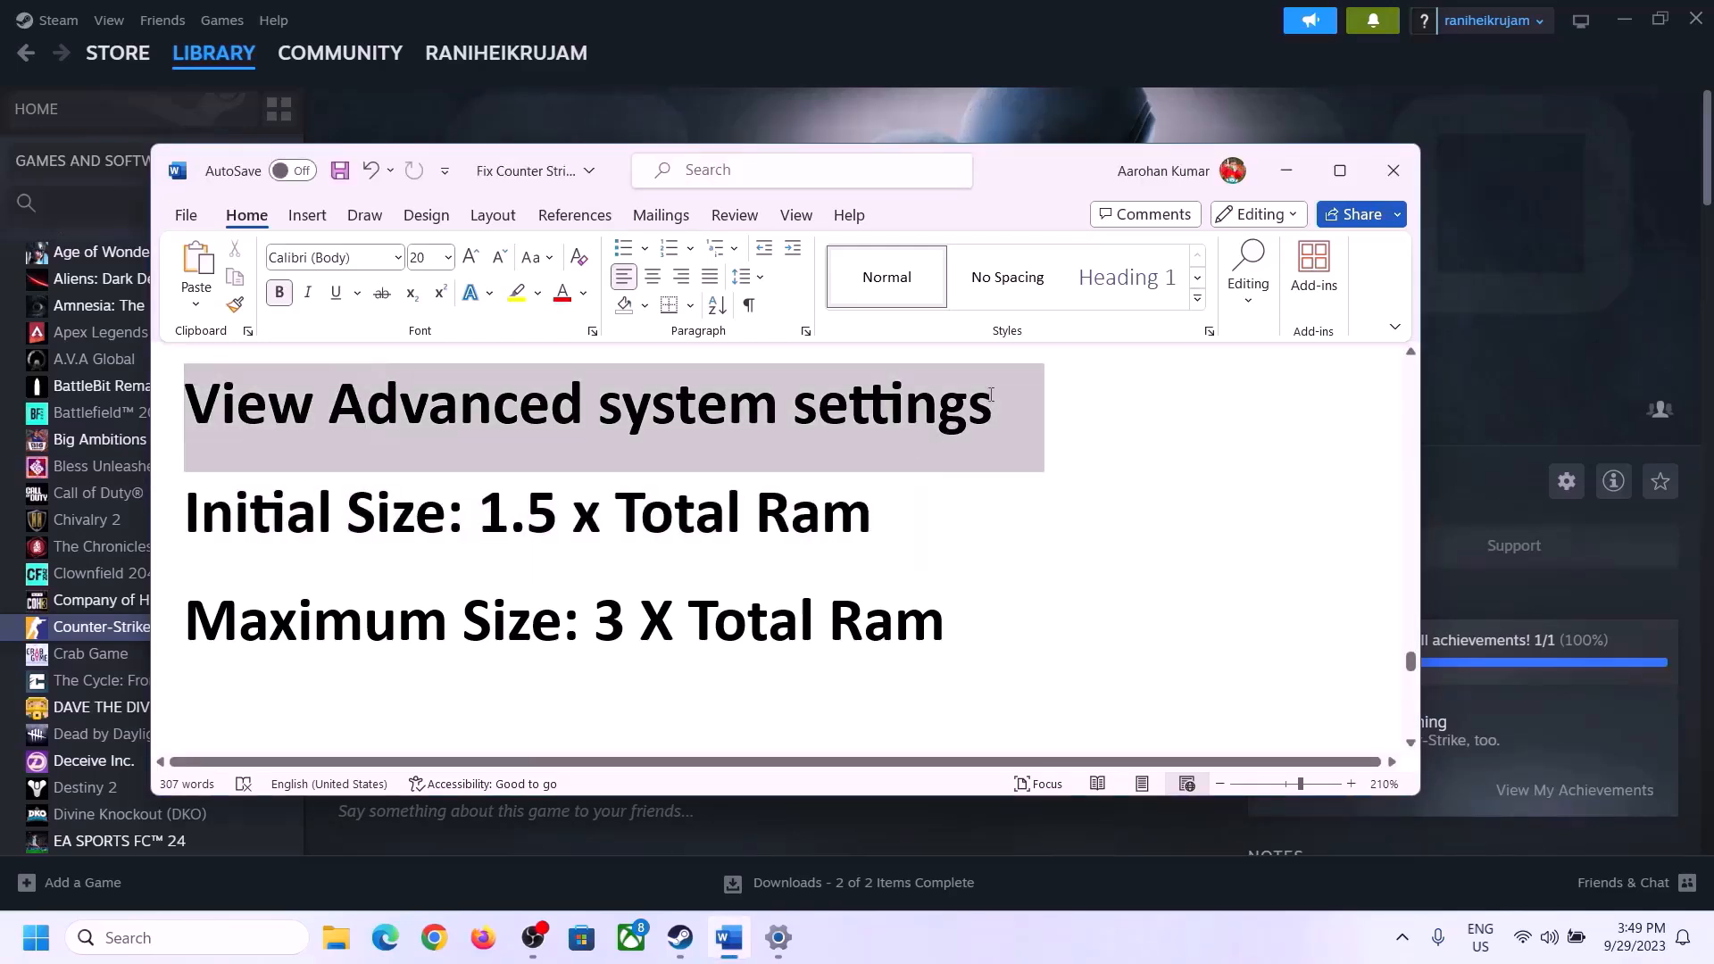
left_click(205, 938)
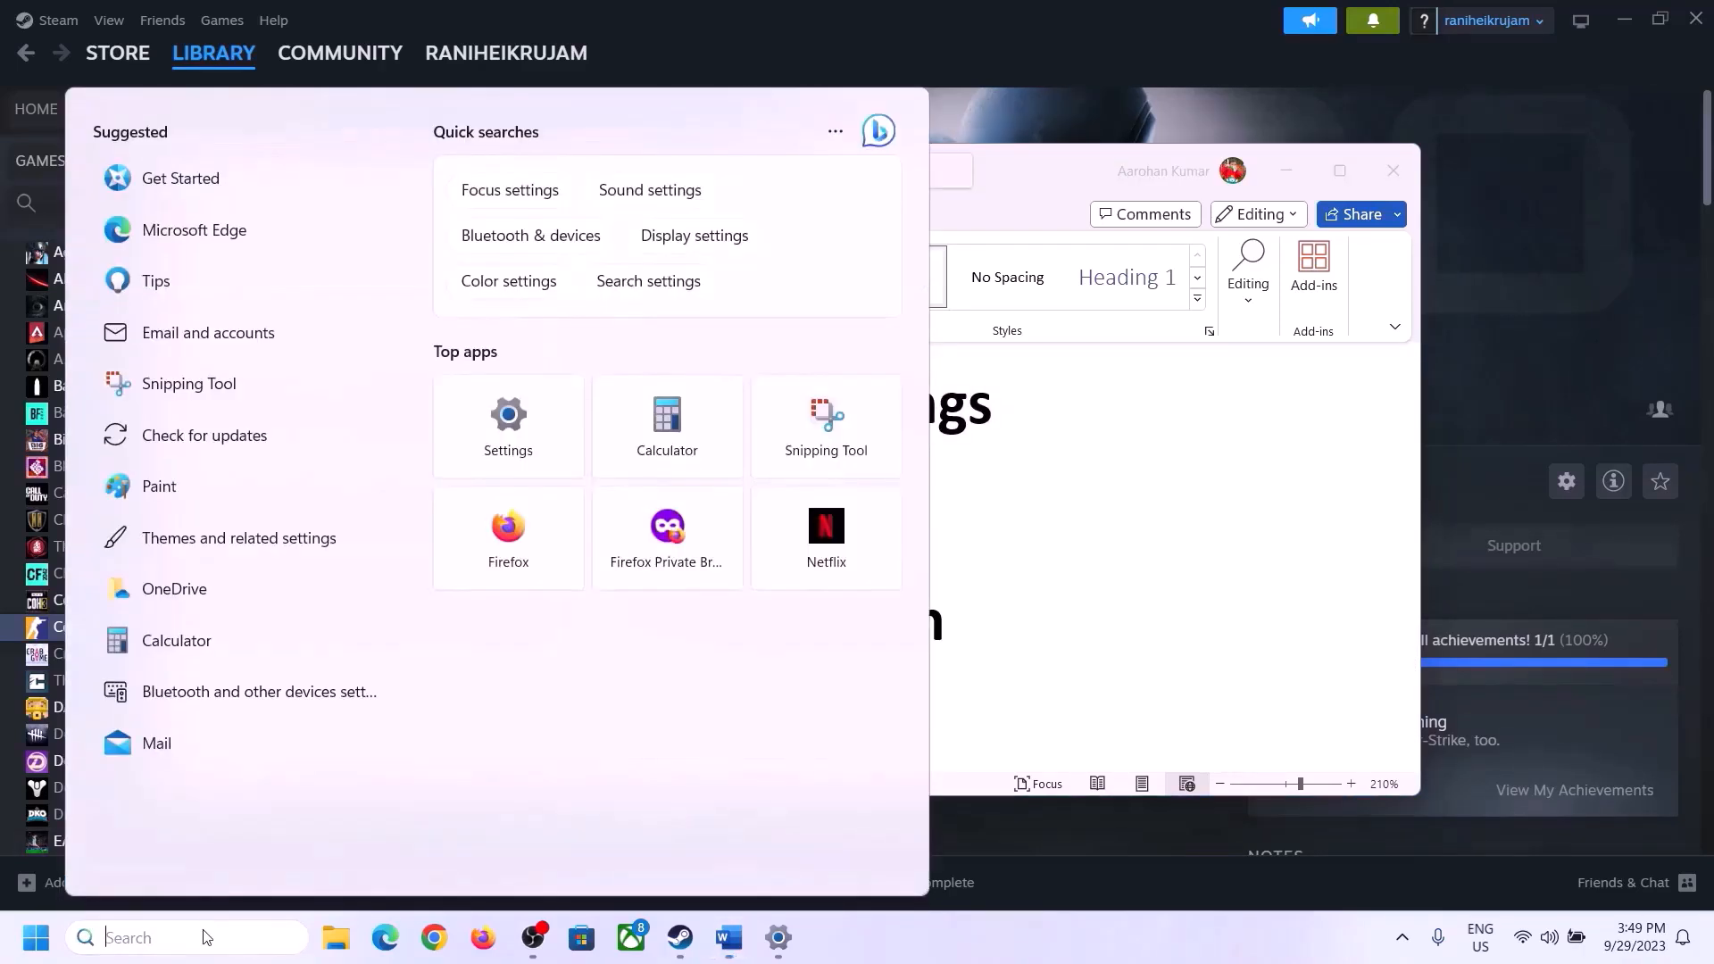
key("ctrl+v")
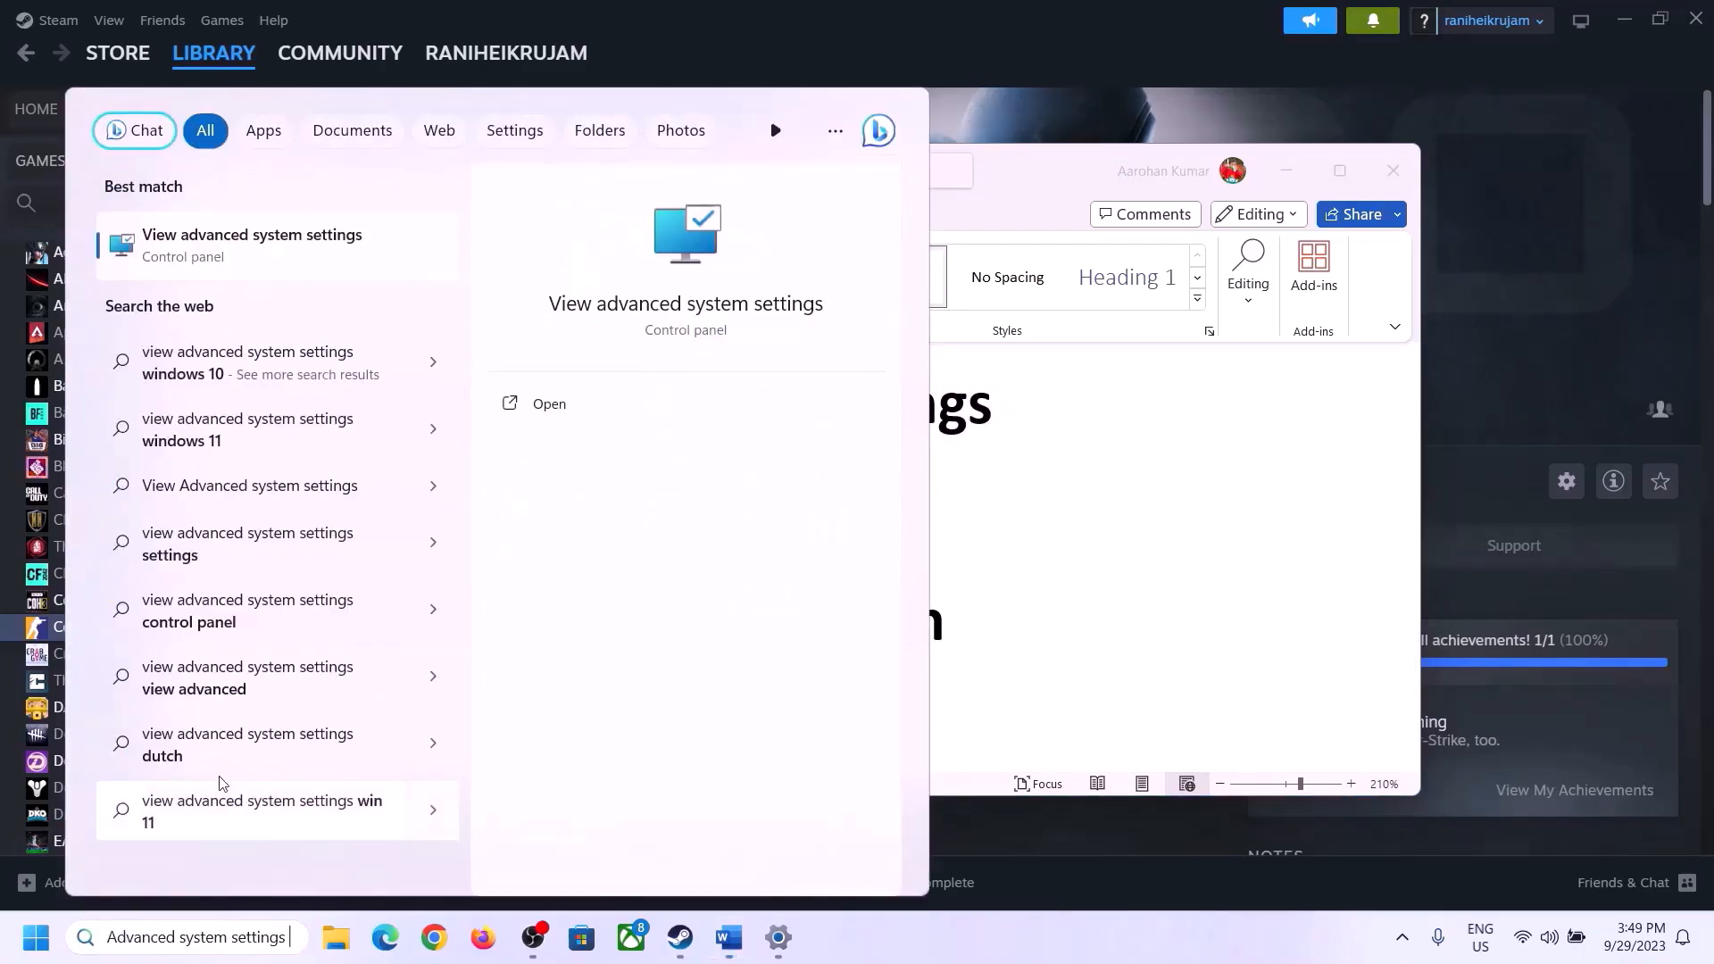
left_click(241, 259)
left_click_drag(346, 173, 765, 310)
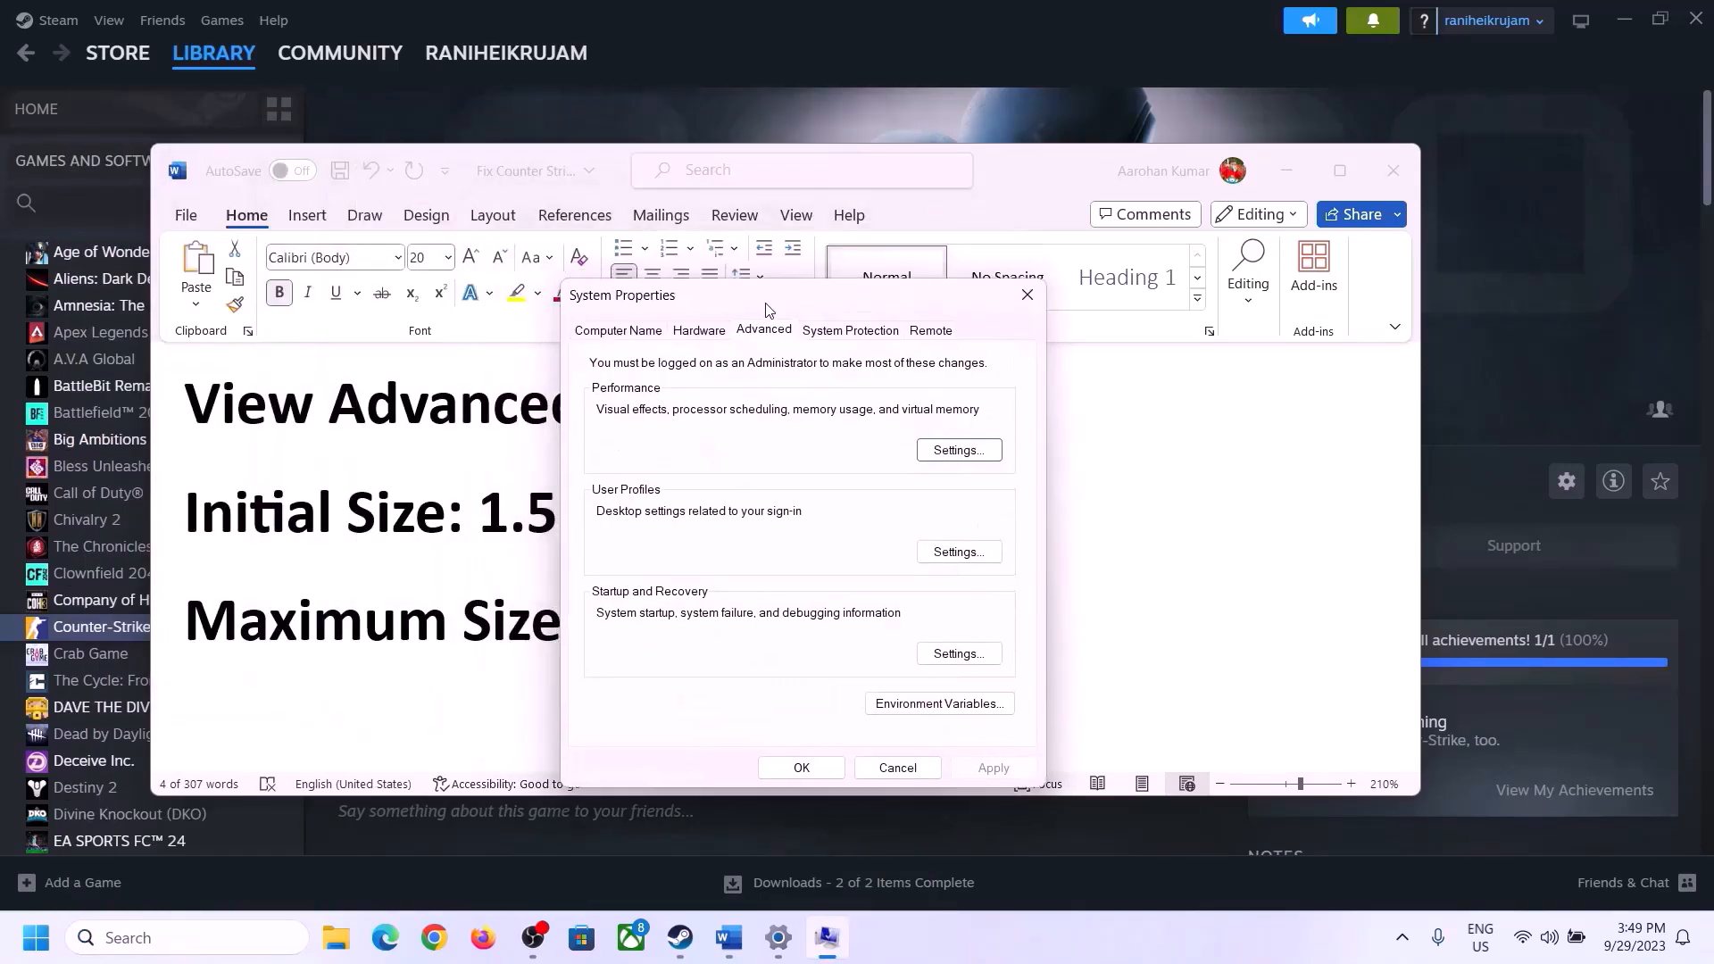
Open the Virtual Memory settings from the advanced Performance Options and turn off automatic paging file management for all drives.
left_click(959, 451)
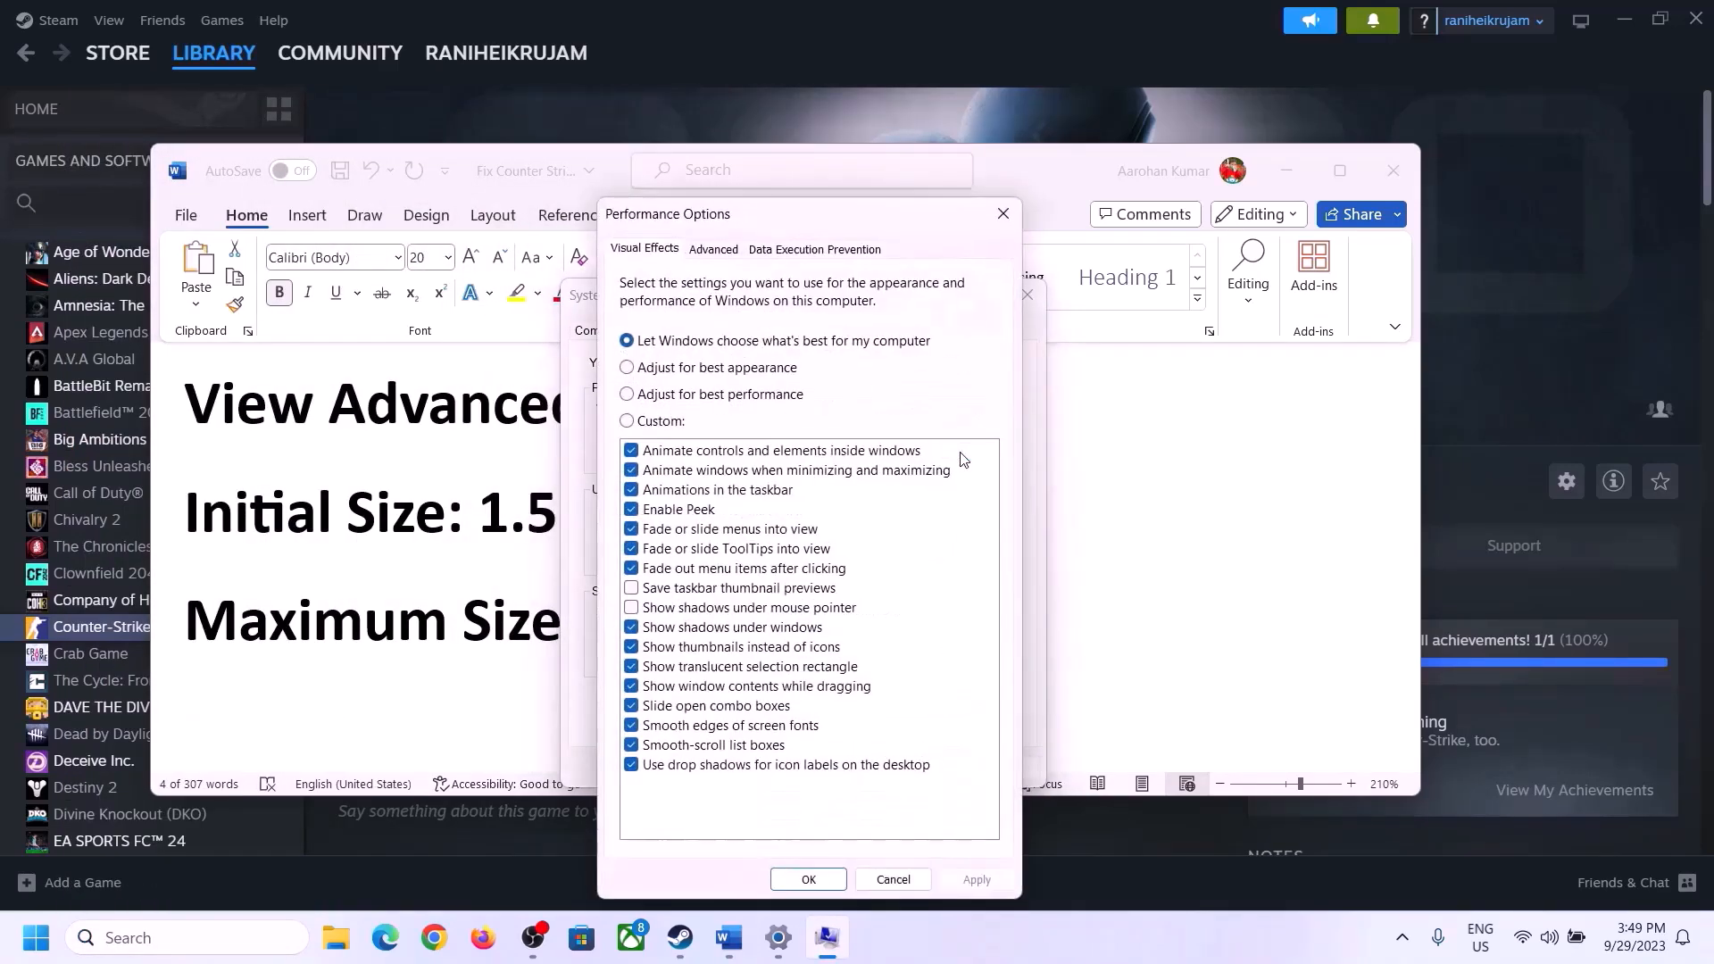
left_click(719, 255)
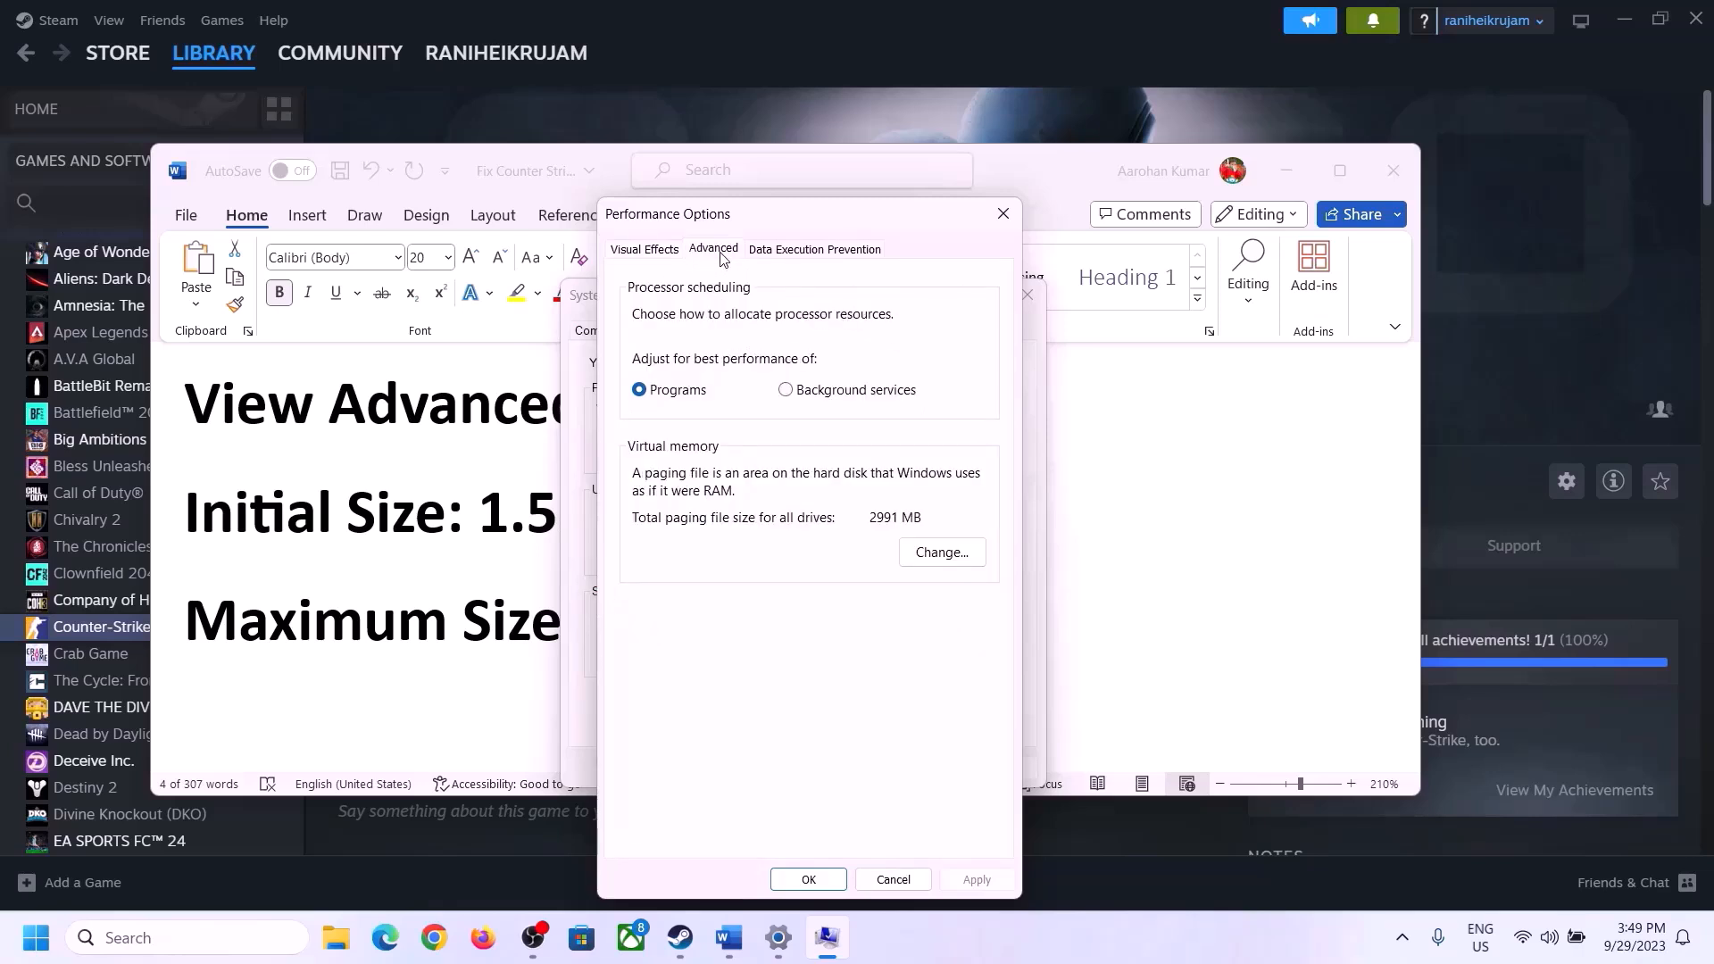
left_click(948, 554)
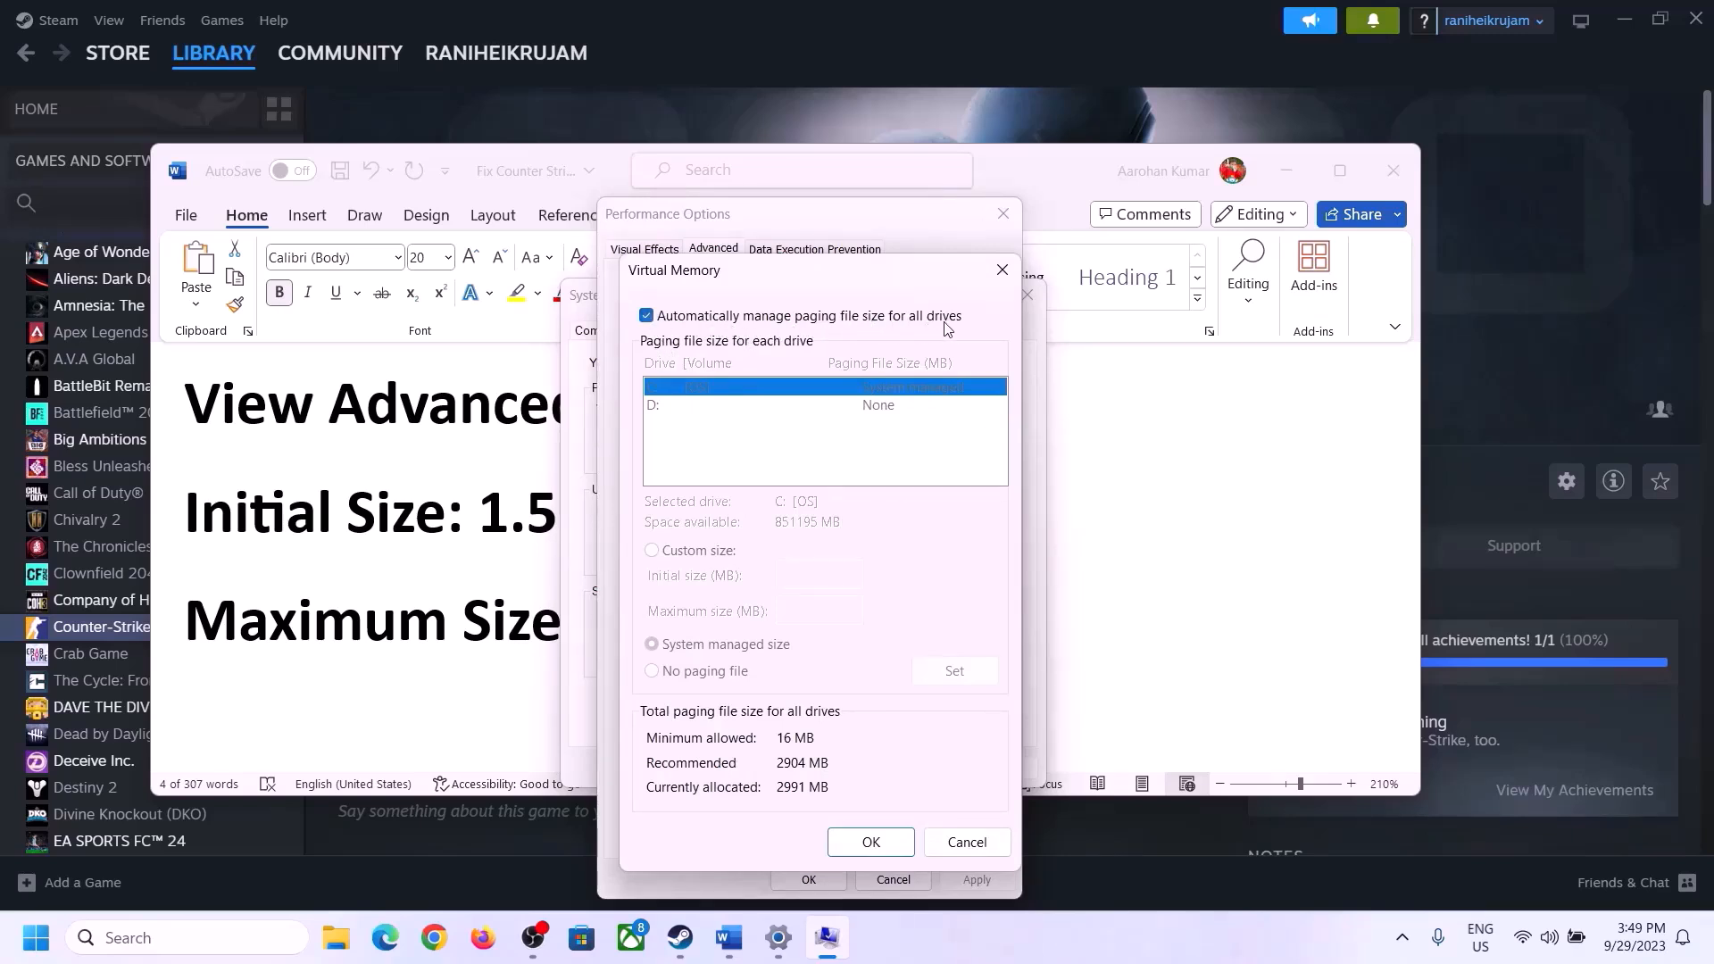
left_click(647, 315)
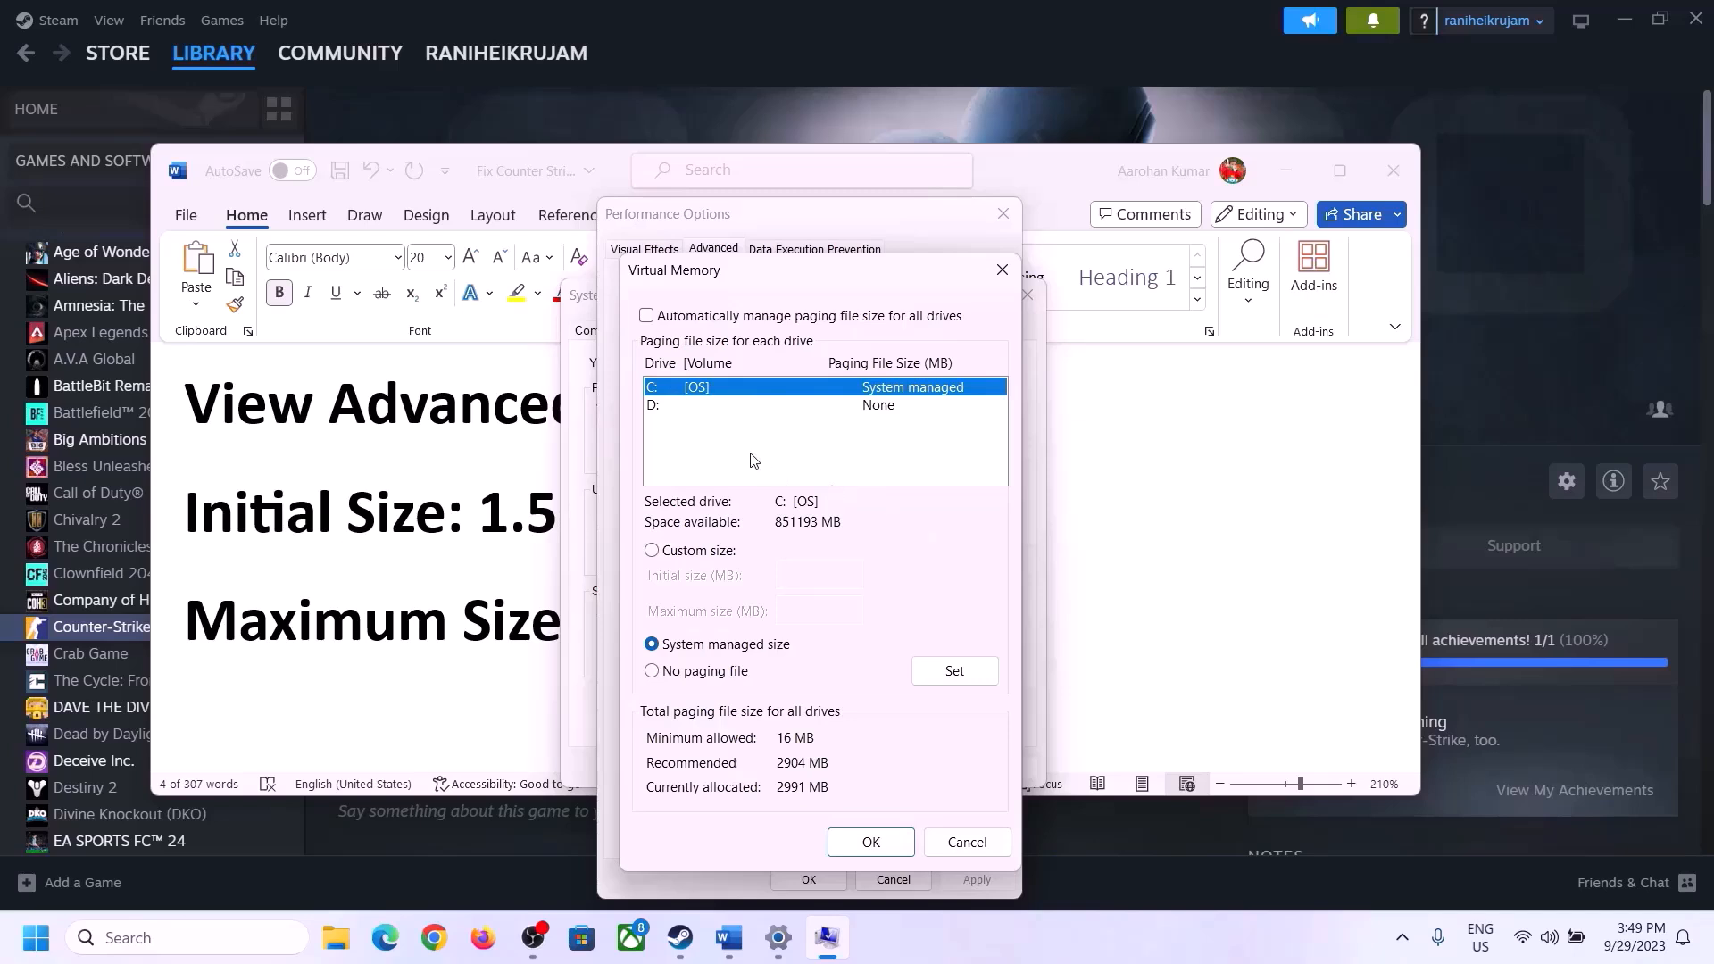
Choose a custom paging file size for drive C and highlight "1.5 x Total Ram" in the Word notes.
left_click(653, 553)
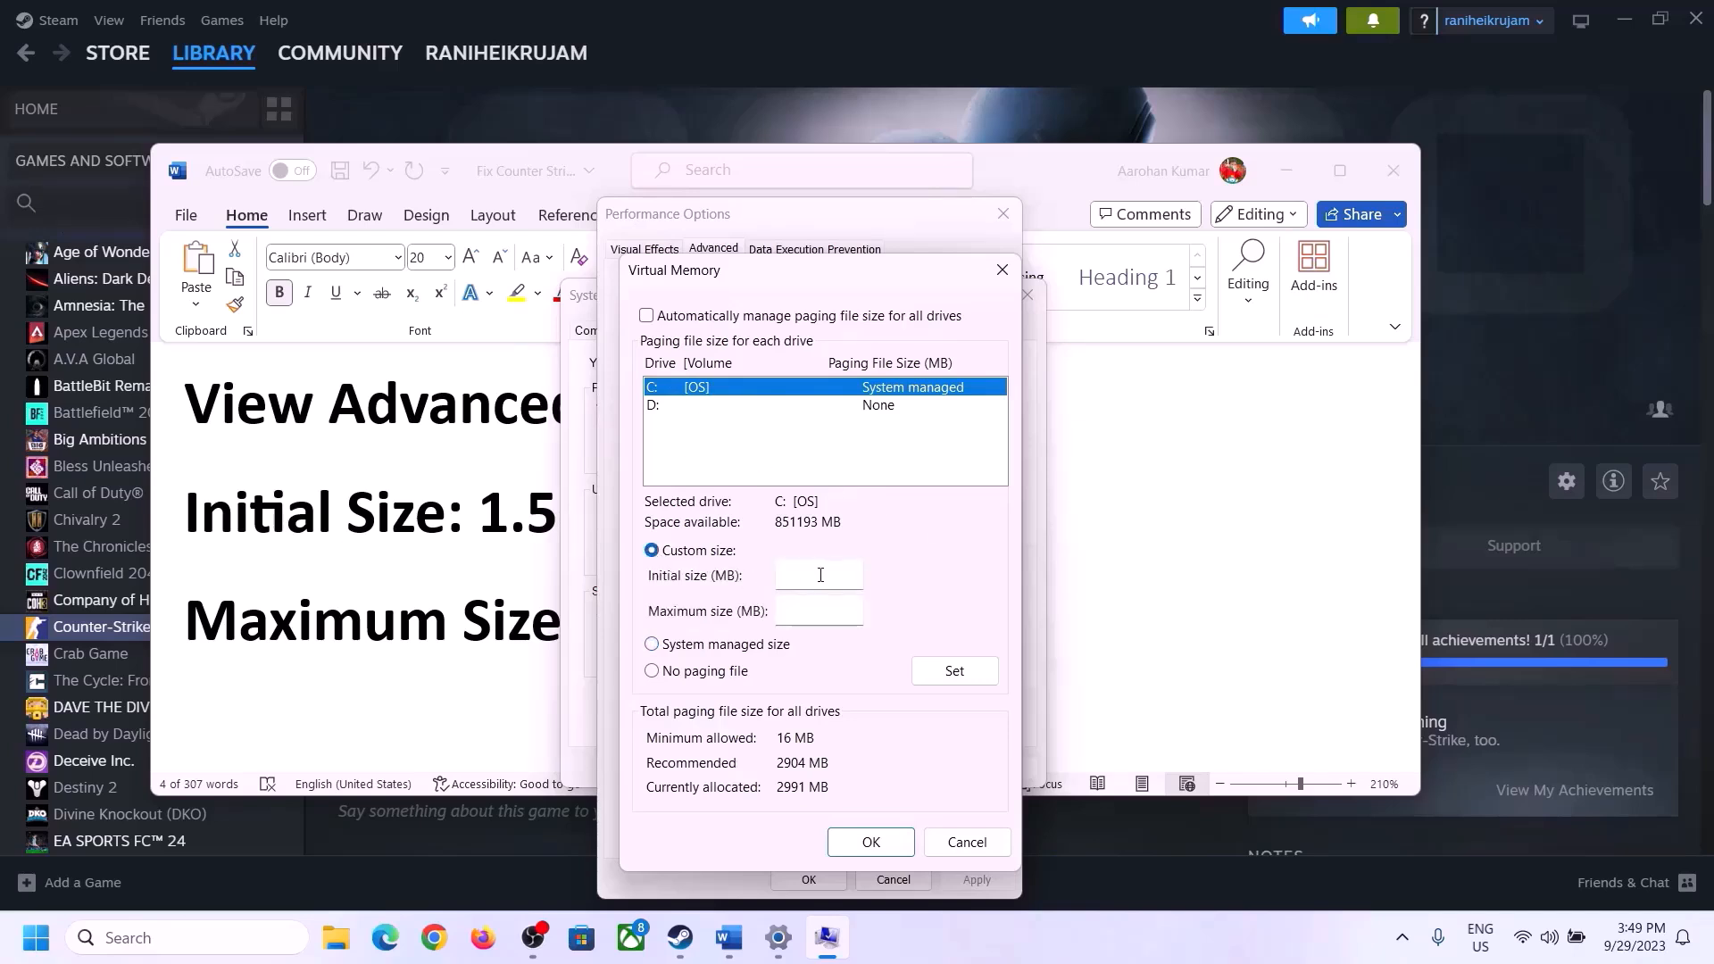
left_click(474, 536)
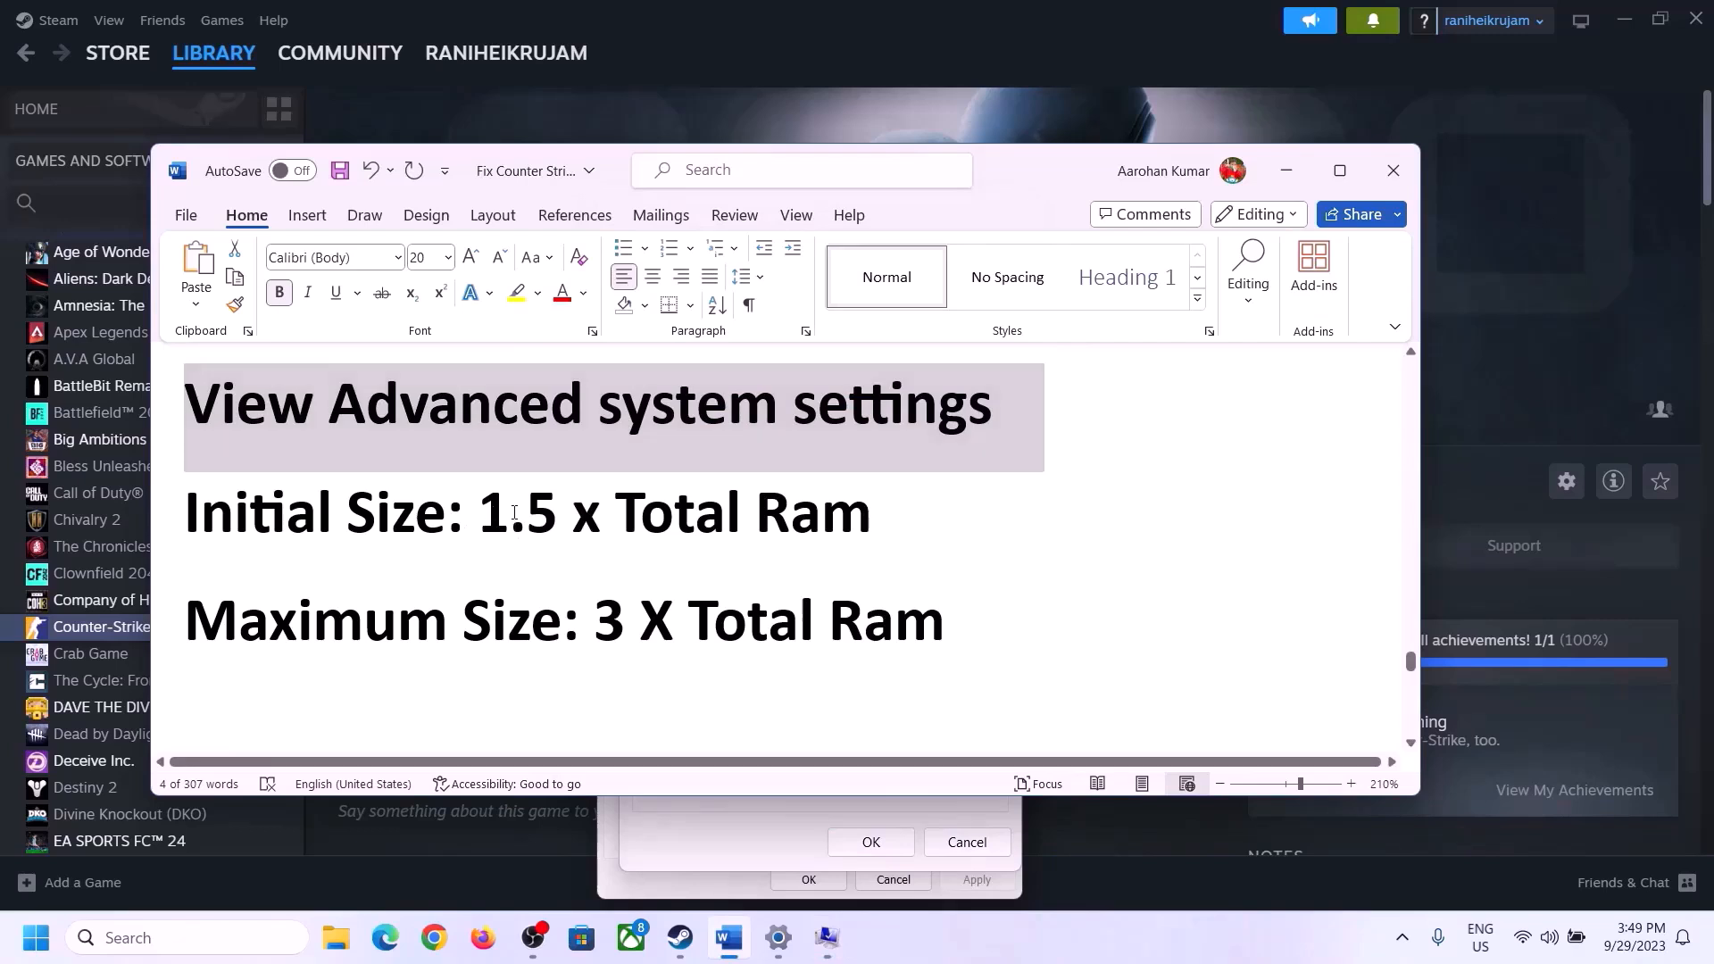
left_click_drag(514, 513, 795, 534)
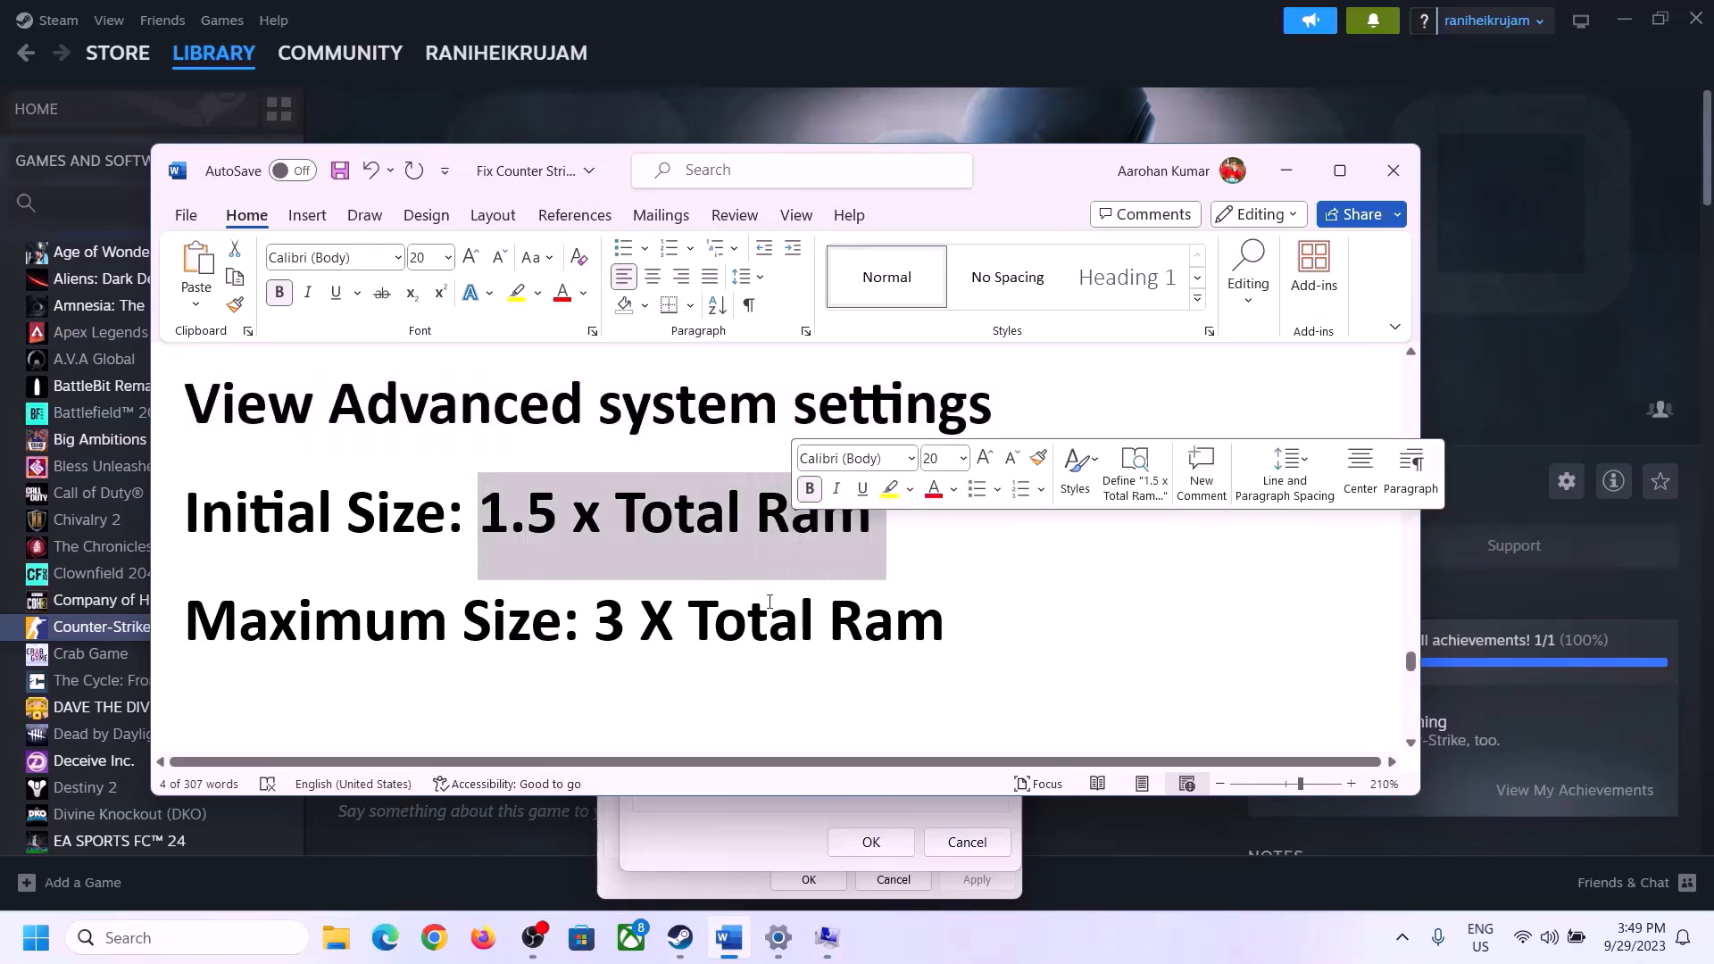
Open the About page of the Windows System settings and highlight the installed RAM amount in the device specifications.
left_click(779, 939)
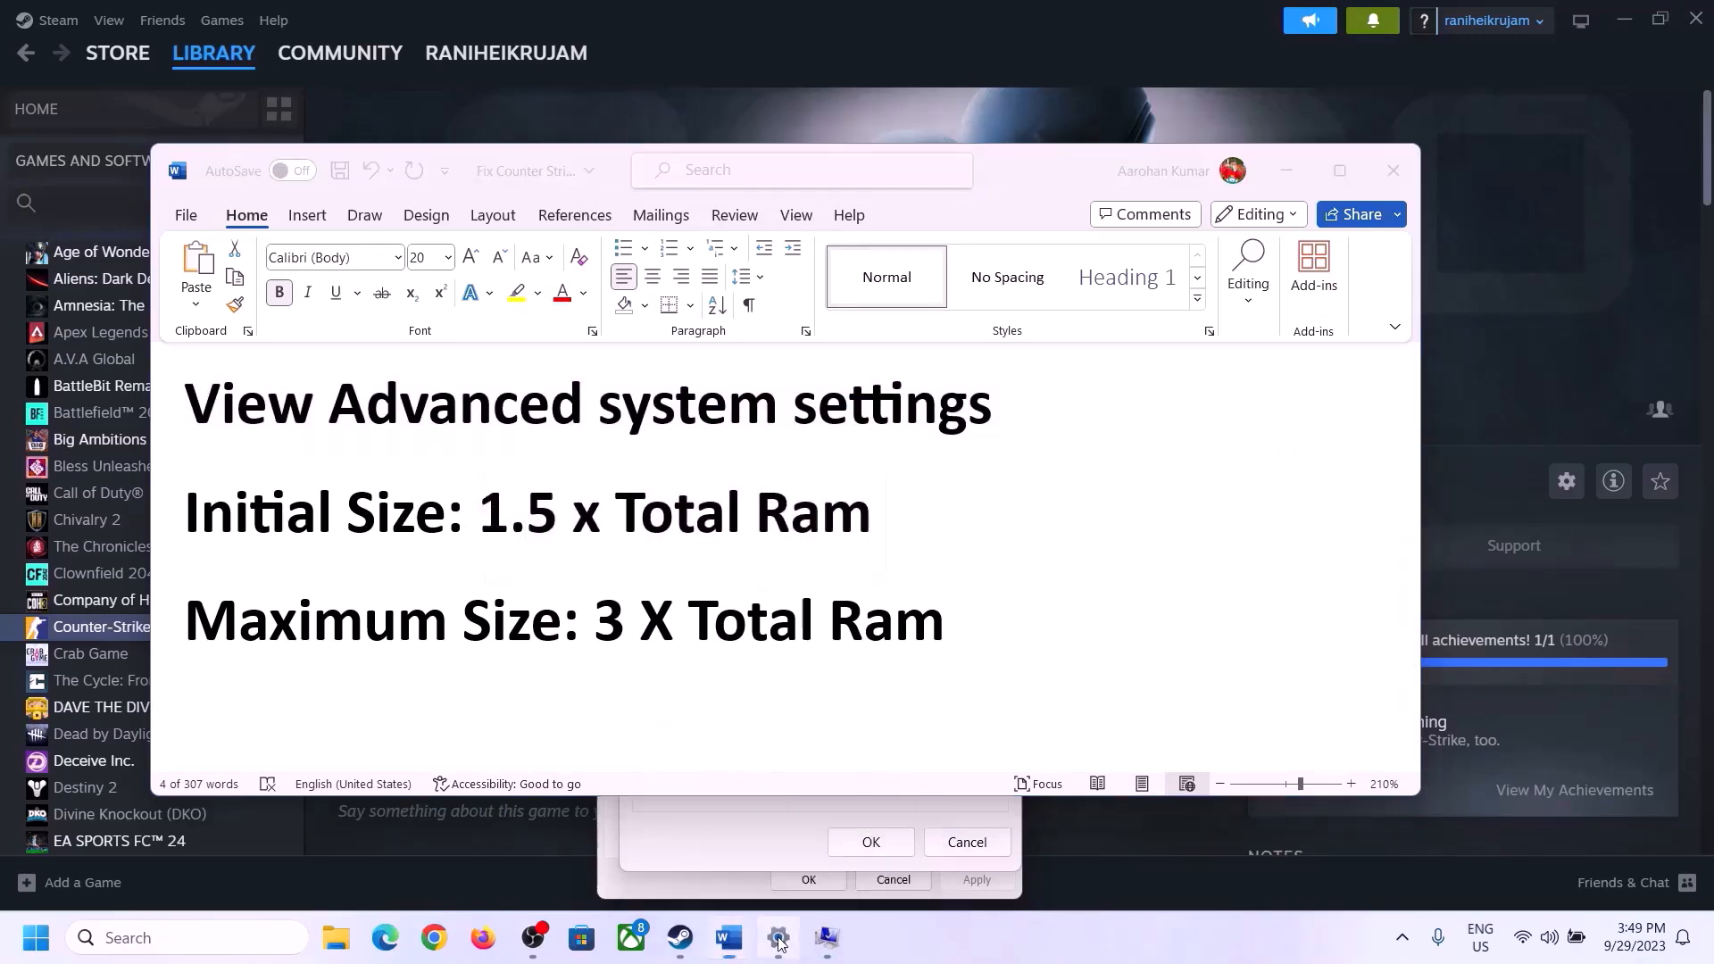
left_click(80, 290)
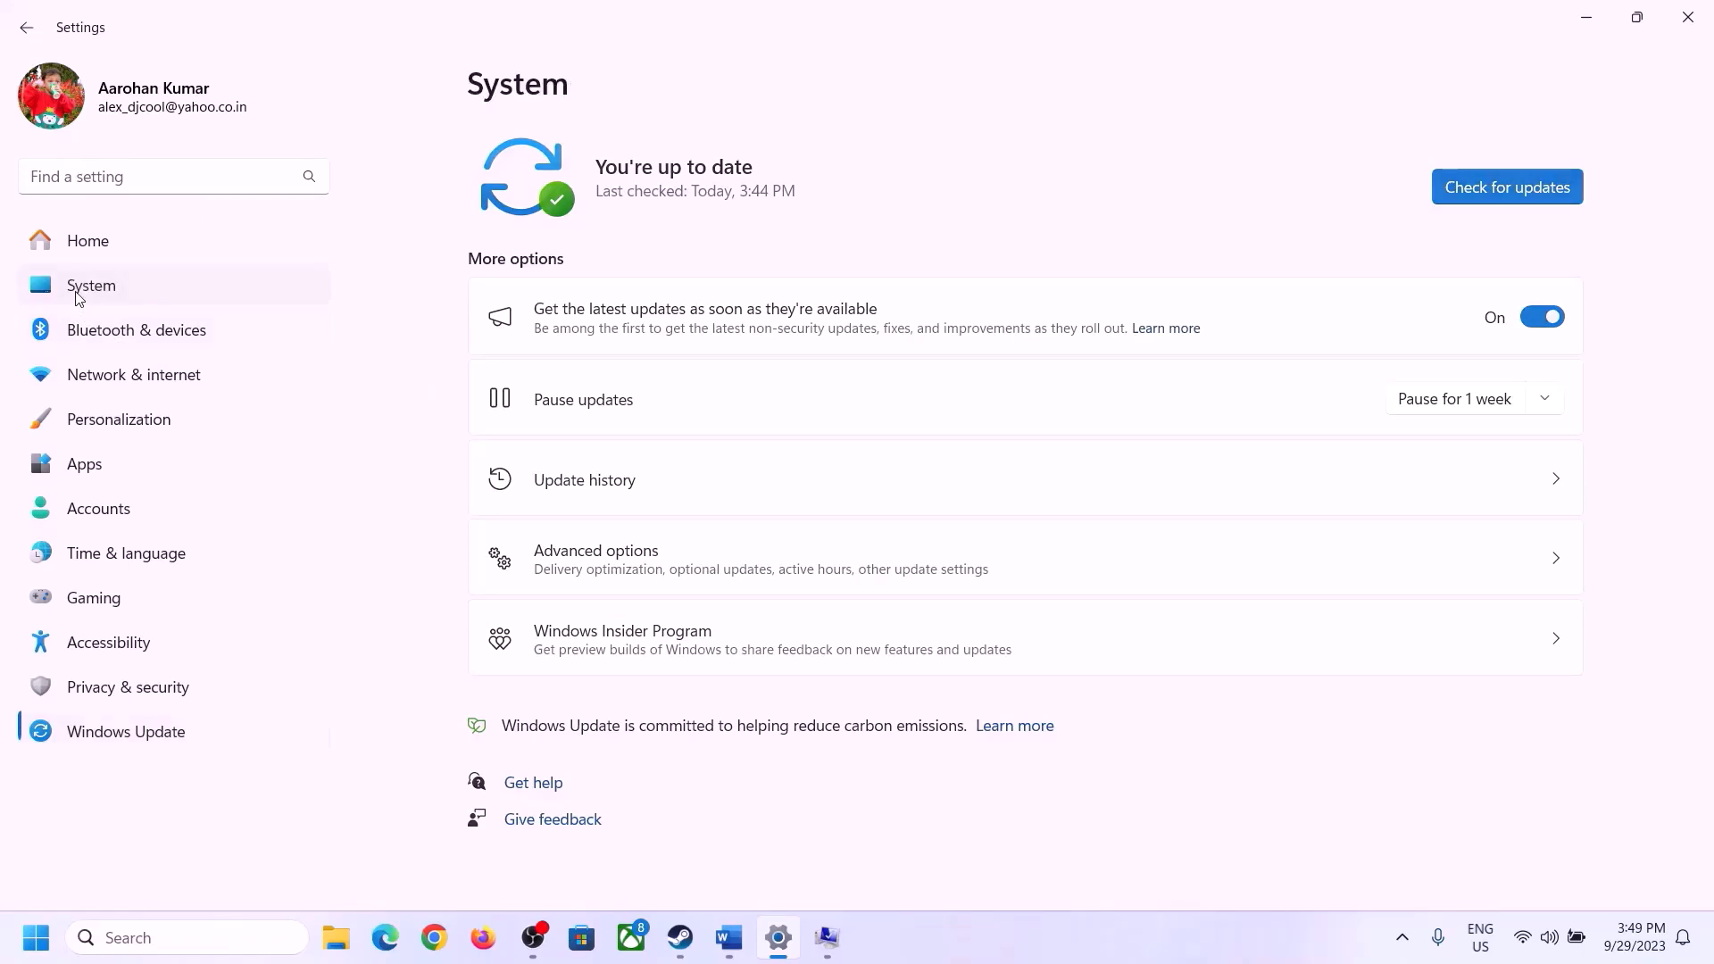
scroll(607, 732, "down", 10)
left_click(565, 849)
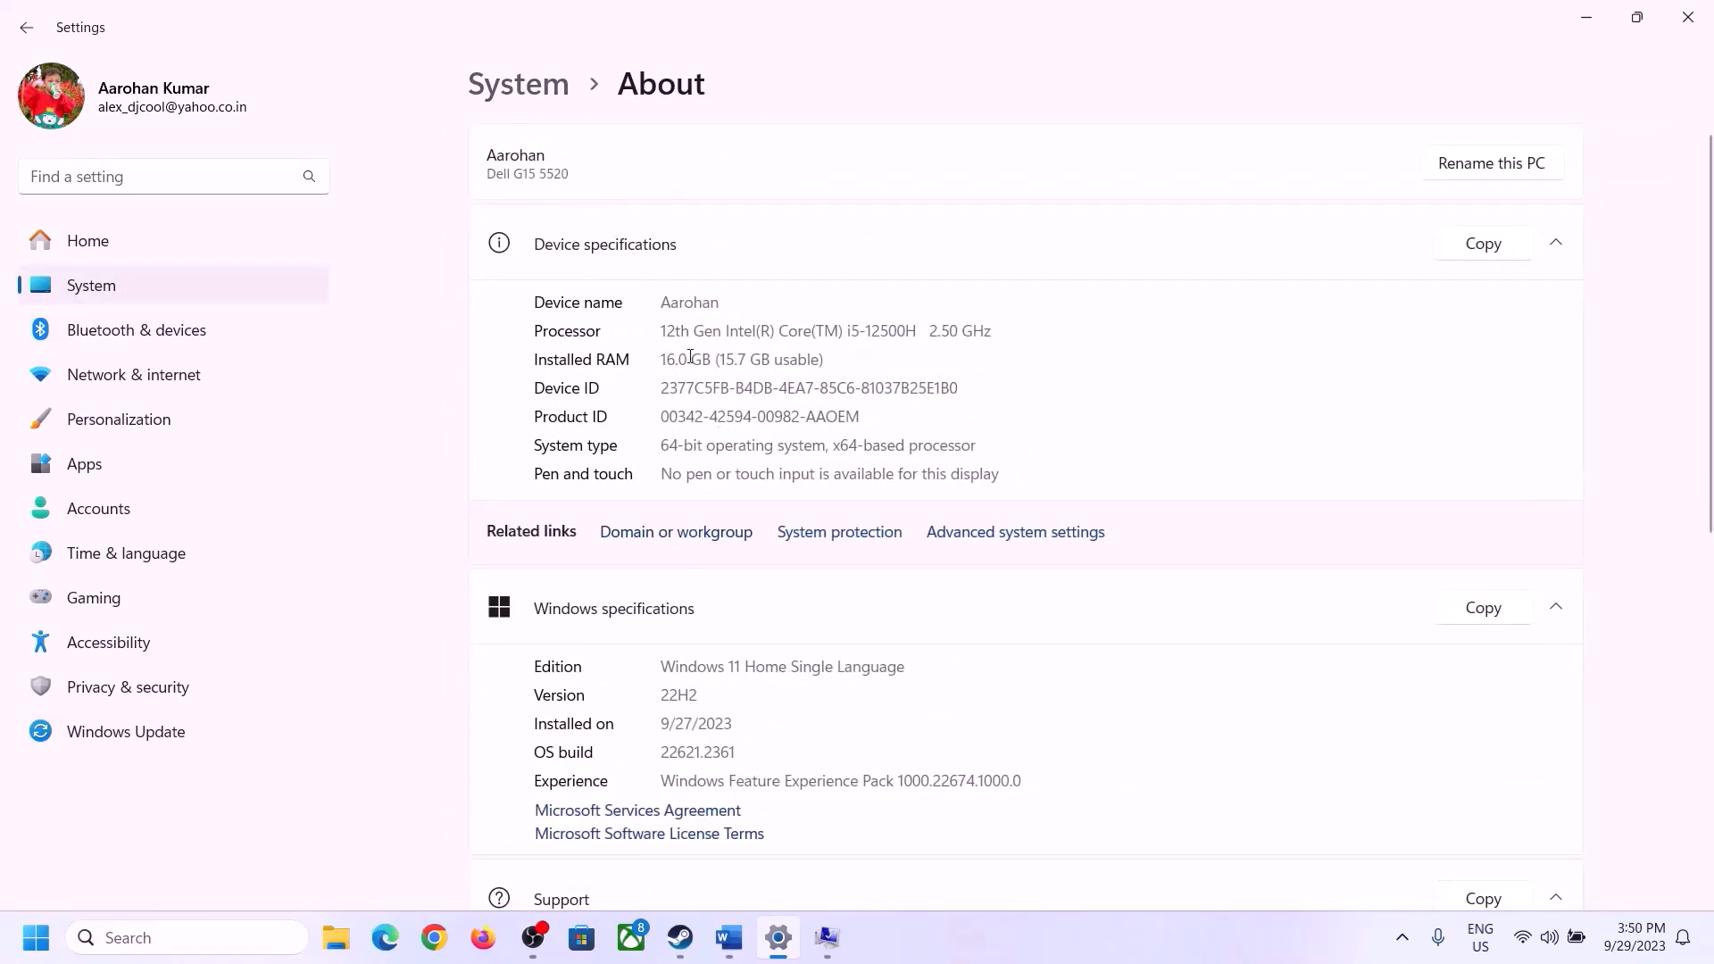
left_click_drag(674, 359, 655, 363)
left_click(689, 362)
left_click_drag(676, 359, 653, 359)
Bring back the Virtual Memory dialog, launch Calculator by running "calc", and place it beside the dialog and the notes.
left_click(826, 938)
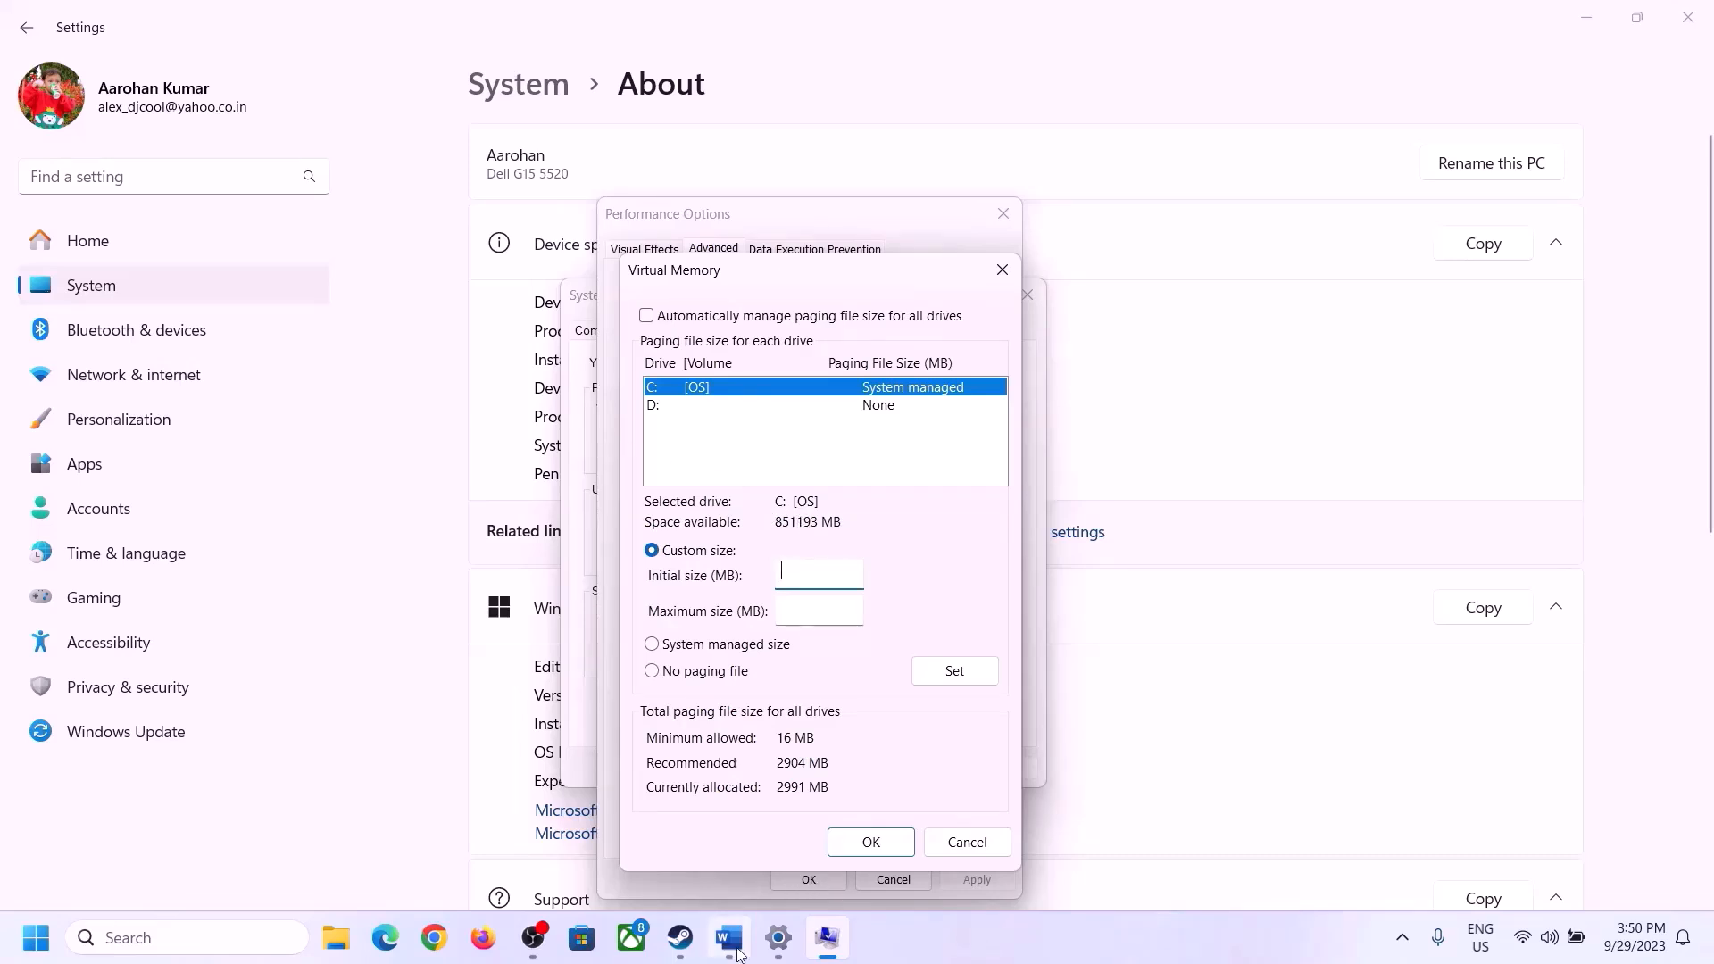
mouse_move(777, 939)
key("super+r")
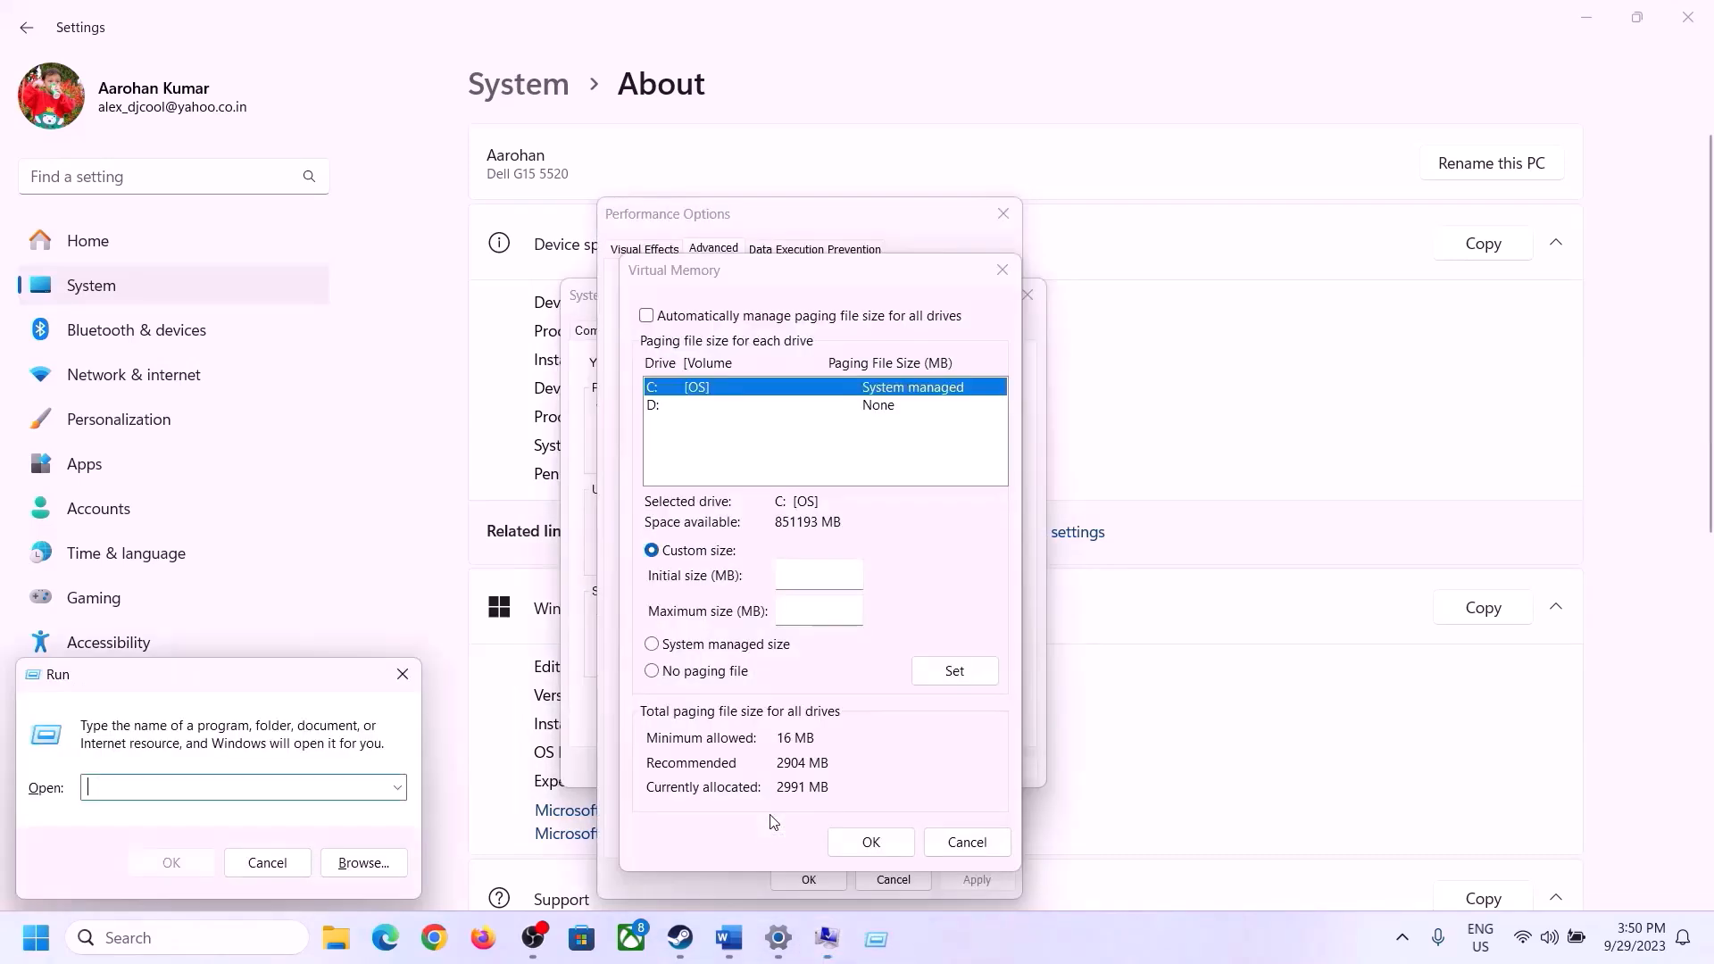
type("calc")
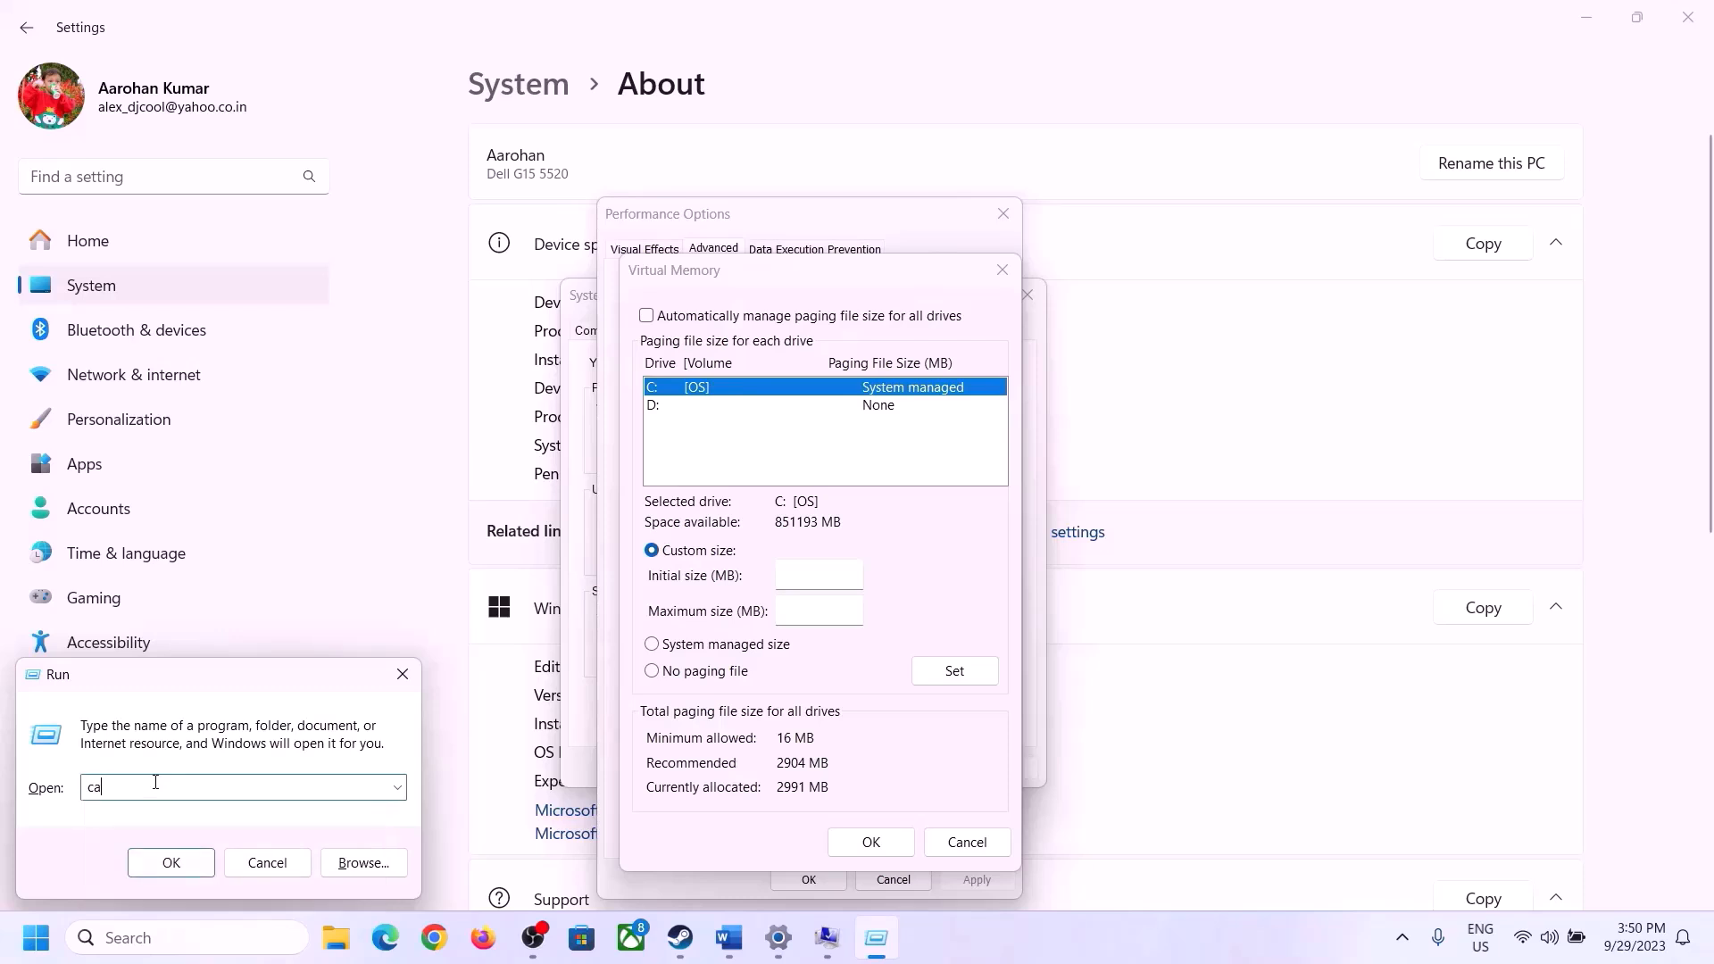
left_click(169, 864)
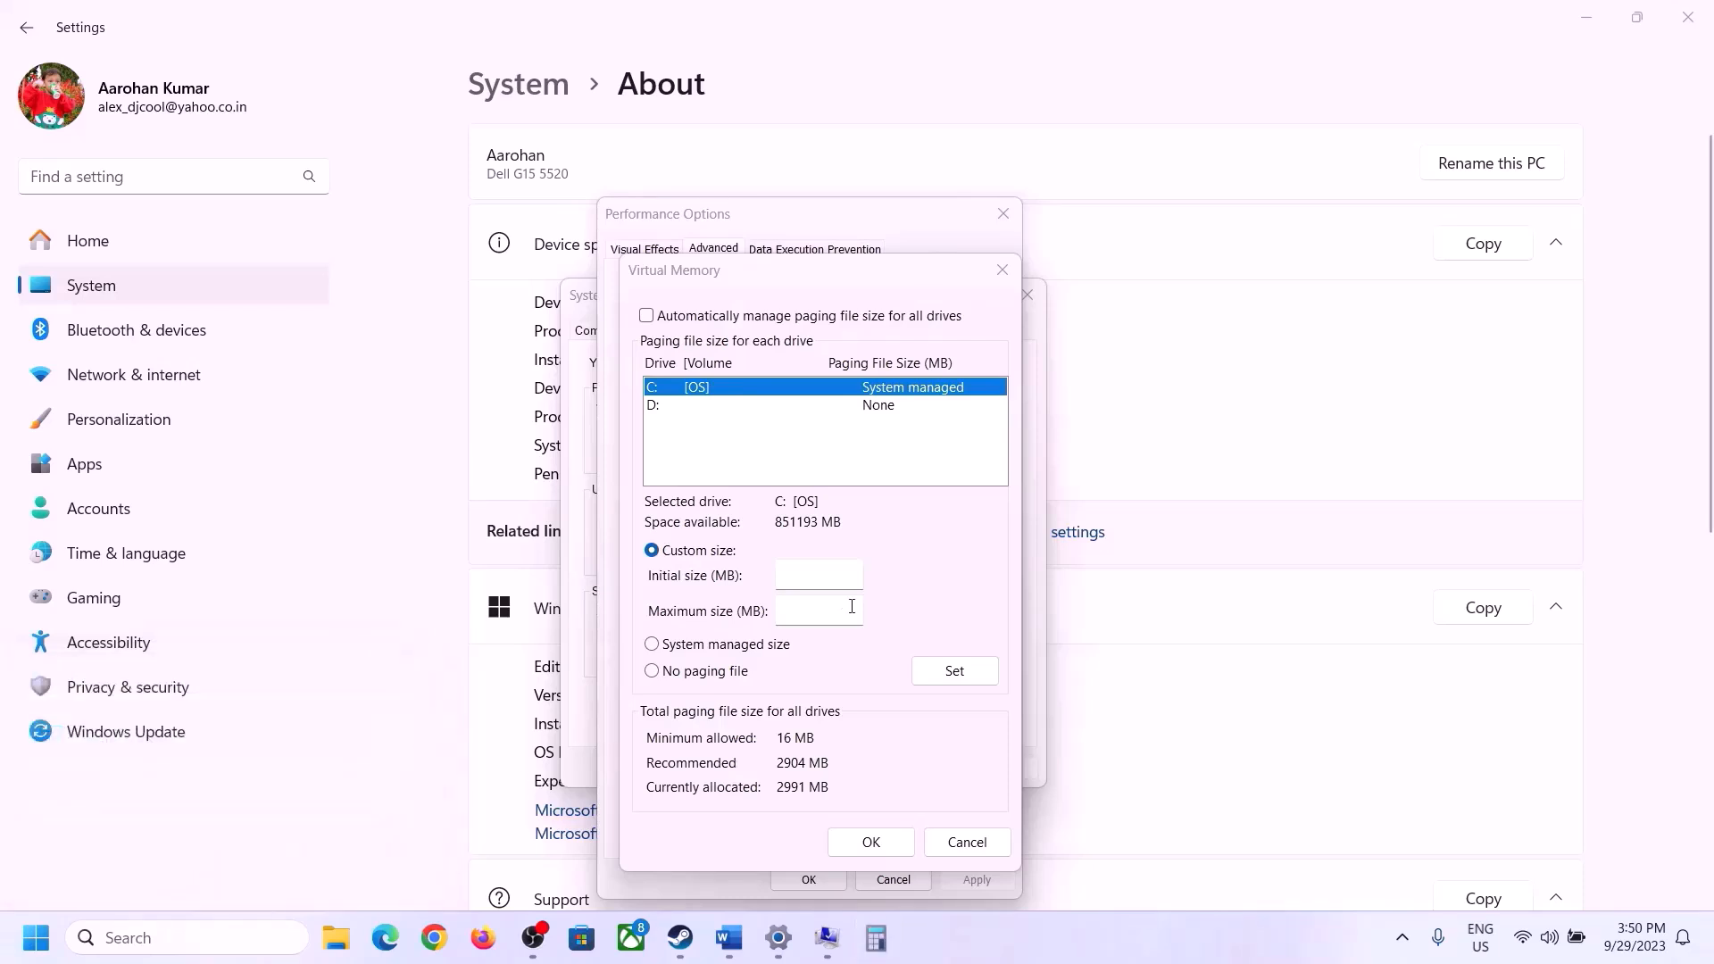
left_click_drag(199, 35, 1248, 291)
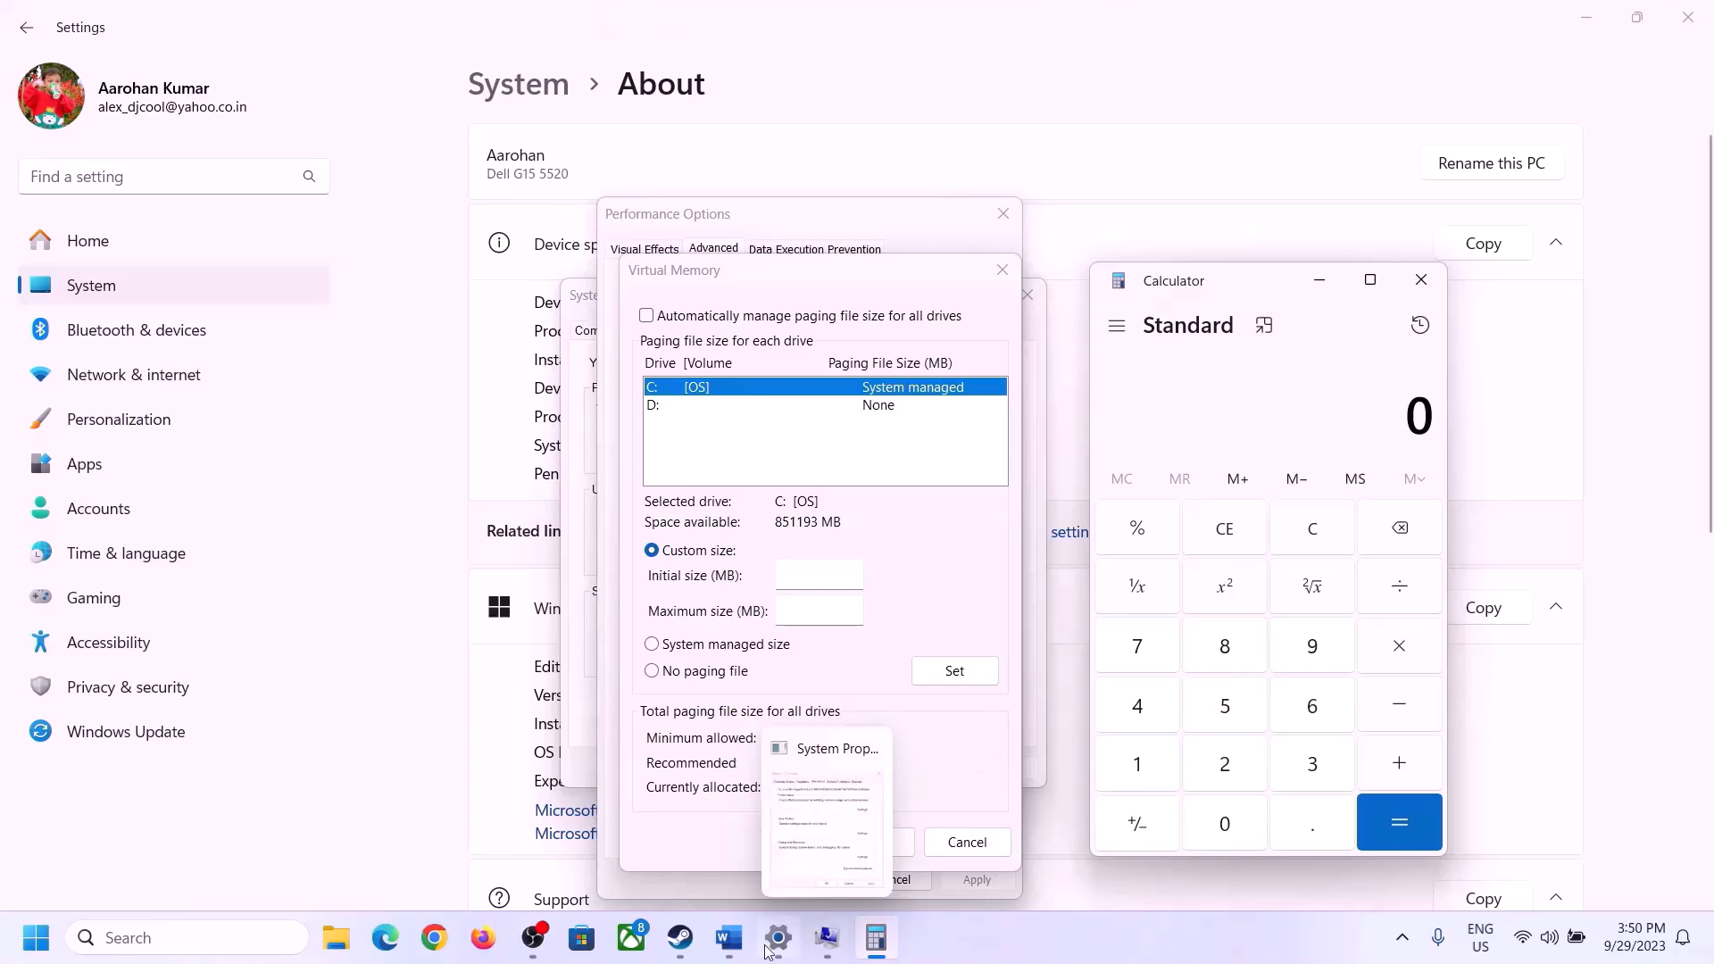
left_click(729, 937)
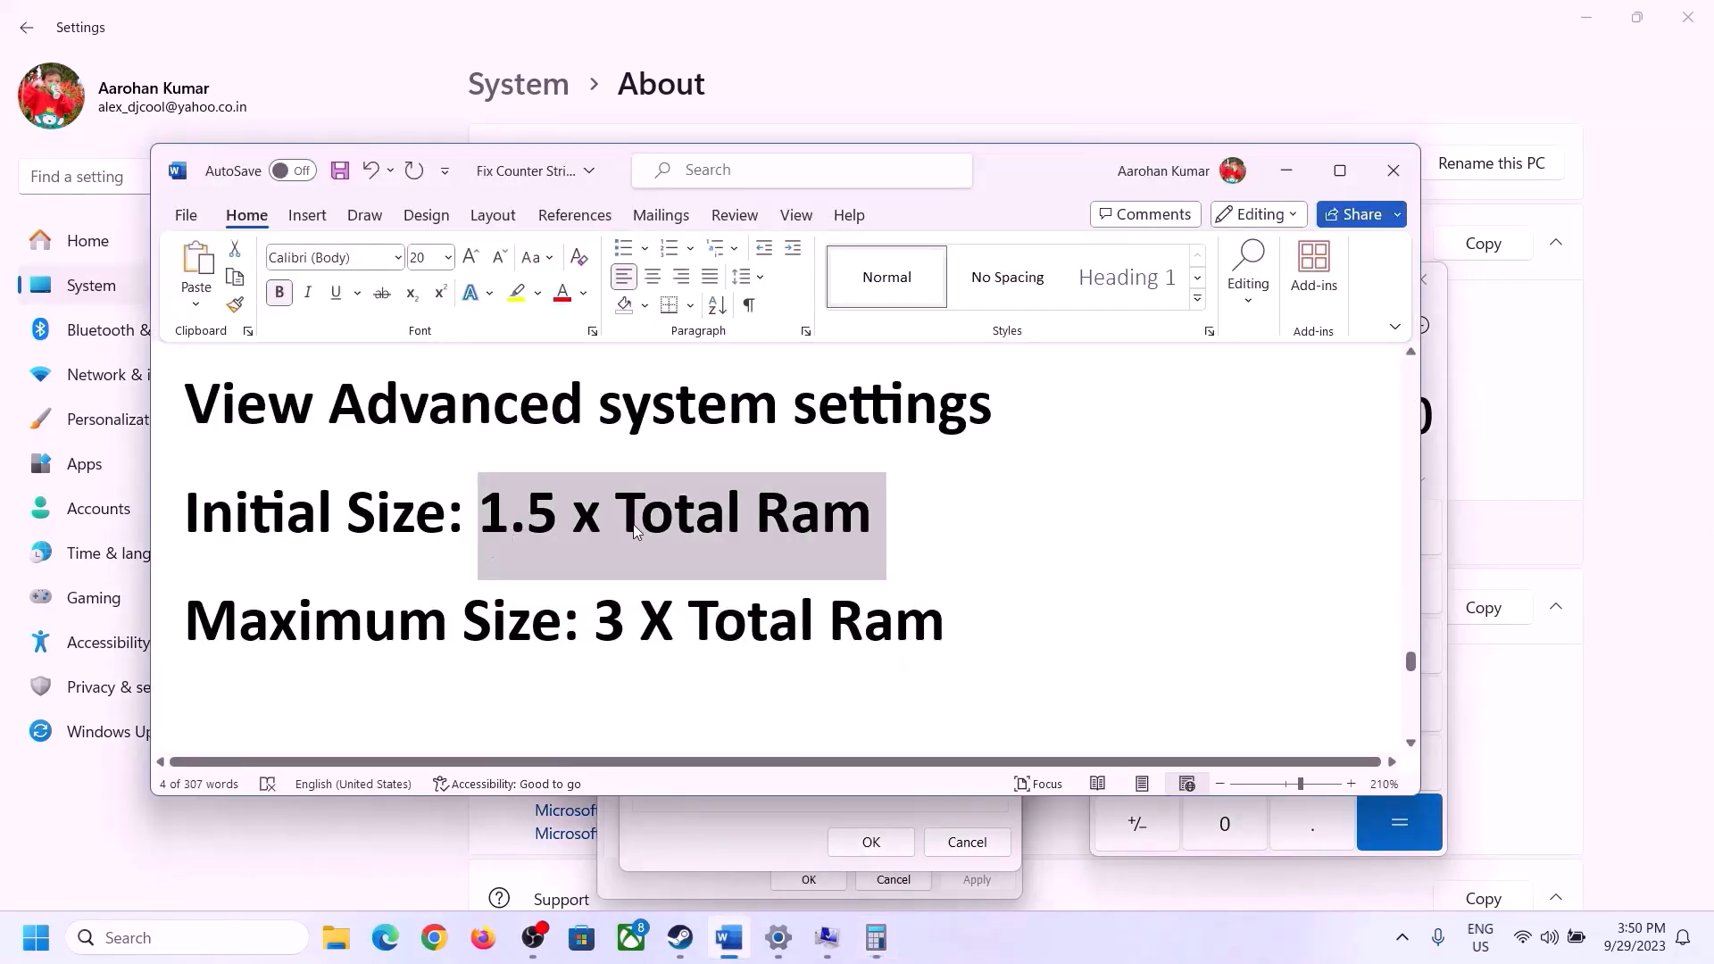
left_click(876, 937)
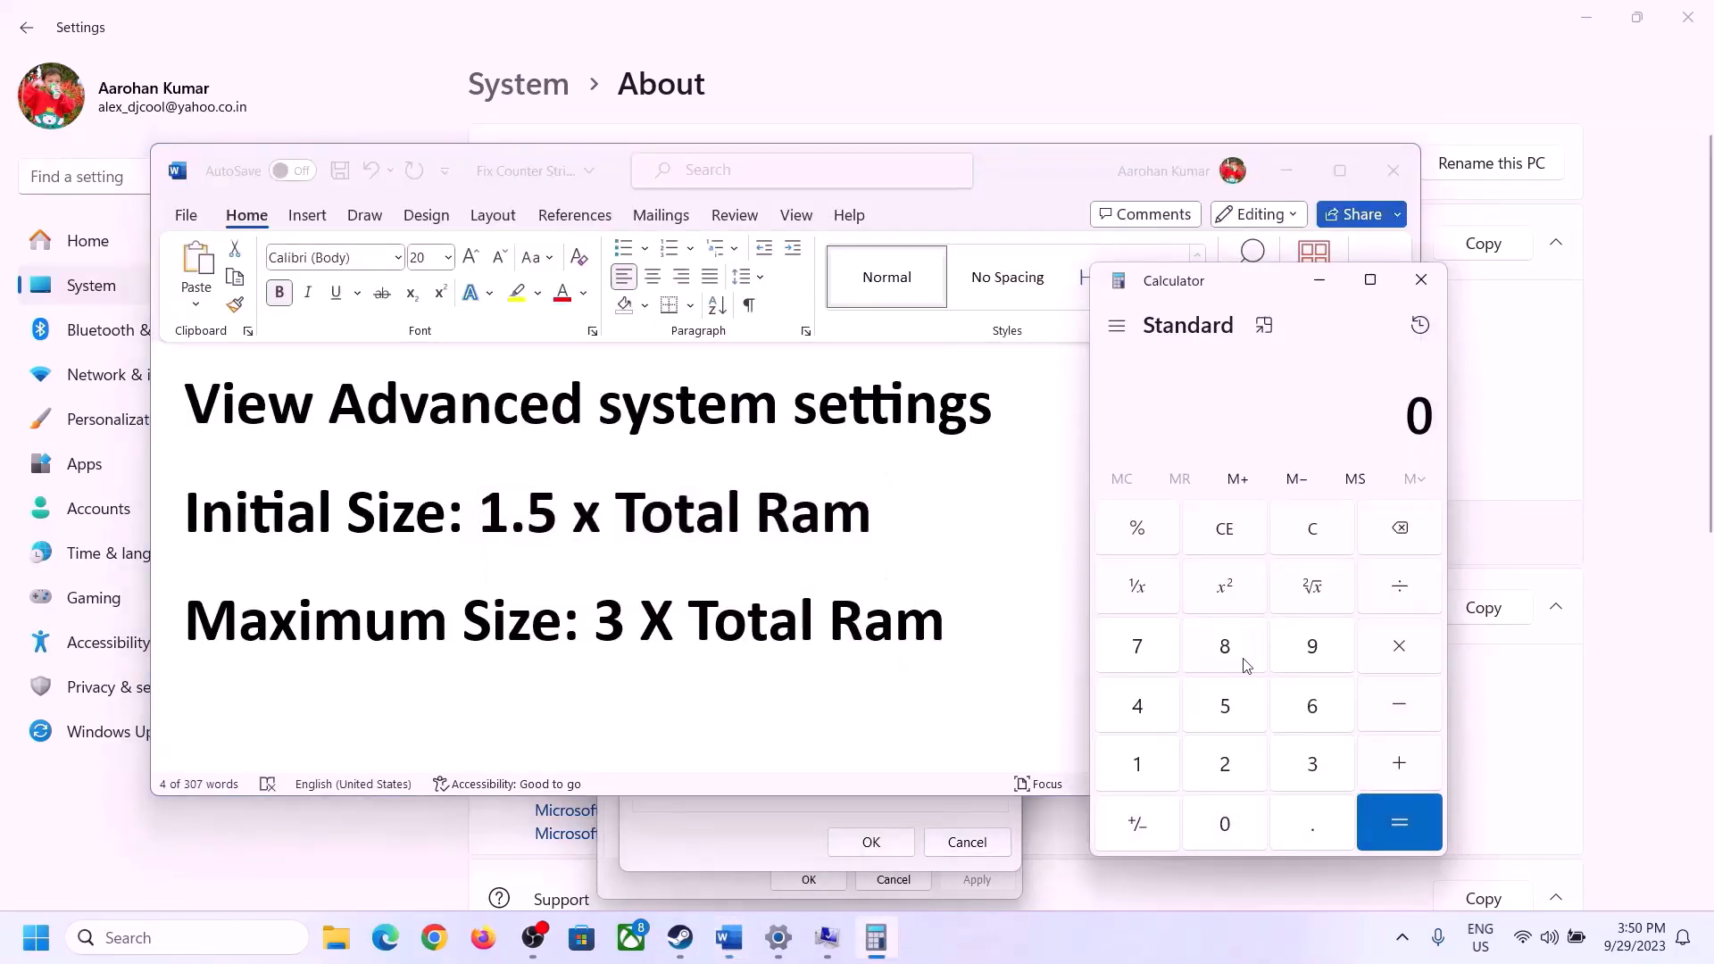
Convert the 16 GB of installed RAM to megabytes in Calculator by multiplying 16 by 1024.
left_click(1137, 764)
left_click(1307, 712)
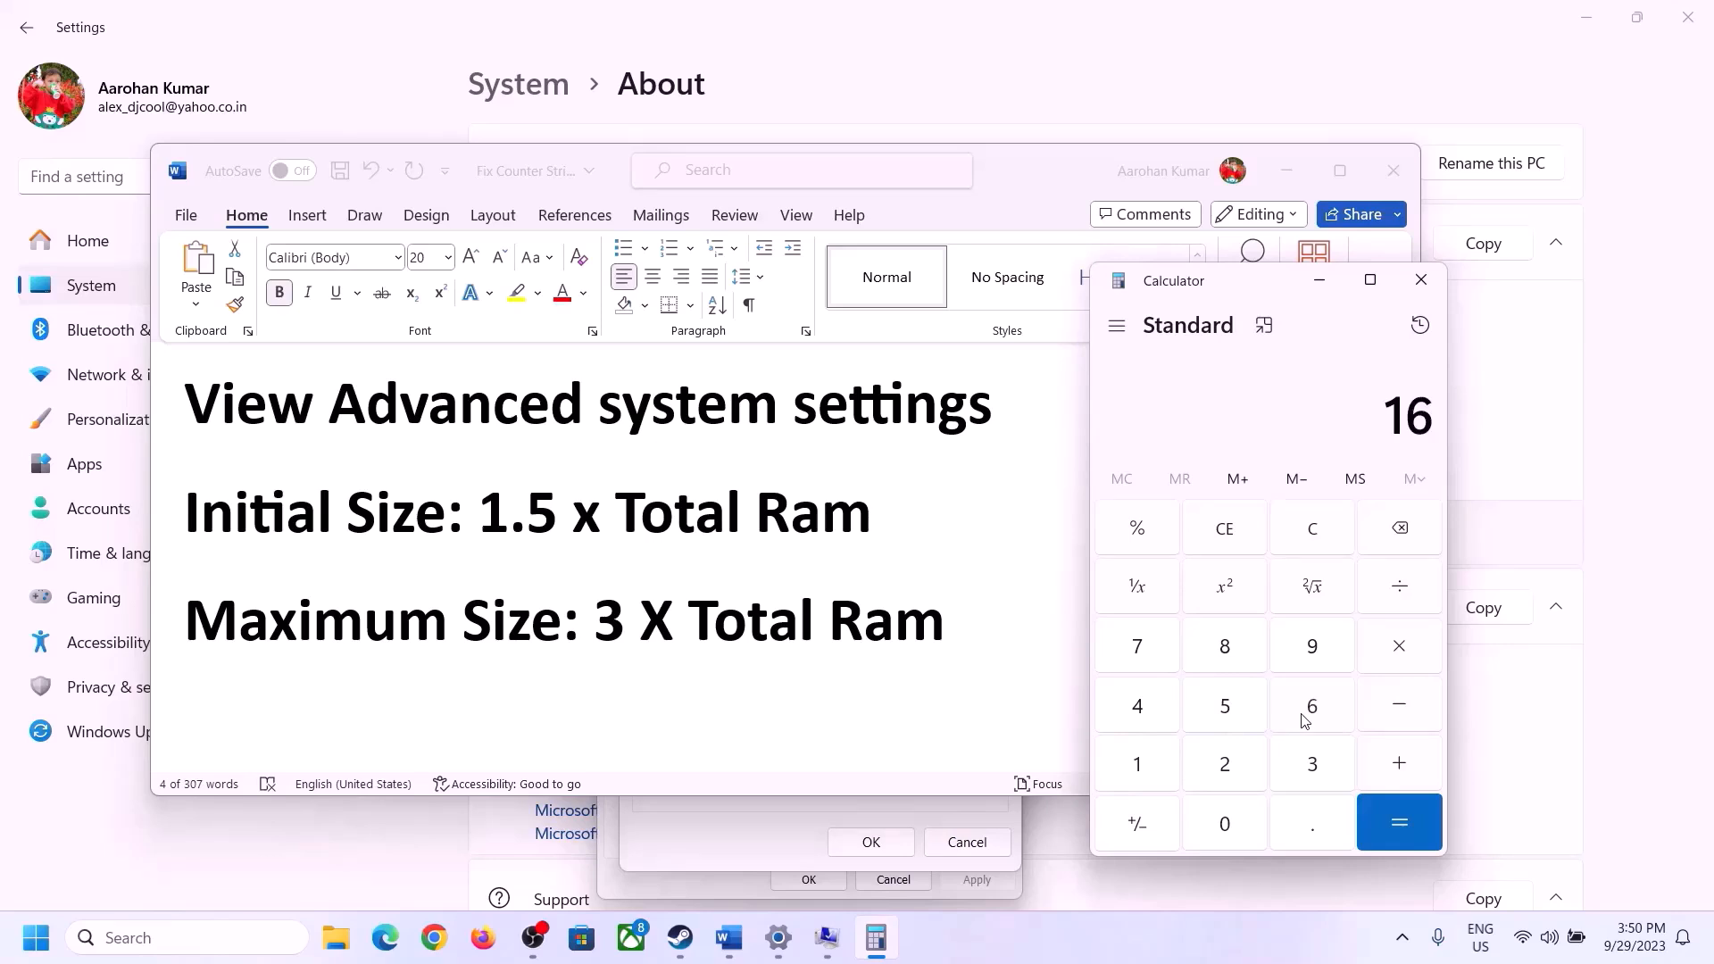
left_click(1313, 536)
left_click(1151, 766)
left_click(1283, 713)
left_click(1399, 658)
left_click(1137, 766)
left_click(1226, 835)
left_click(1224, 765)
left_click(1149, 718)
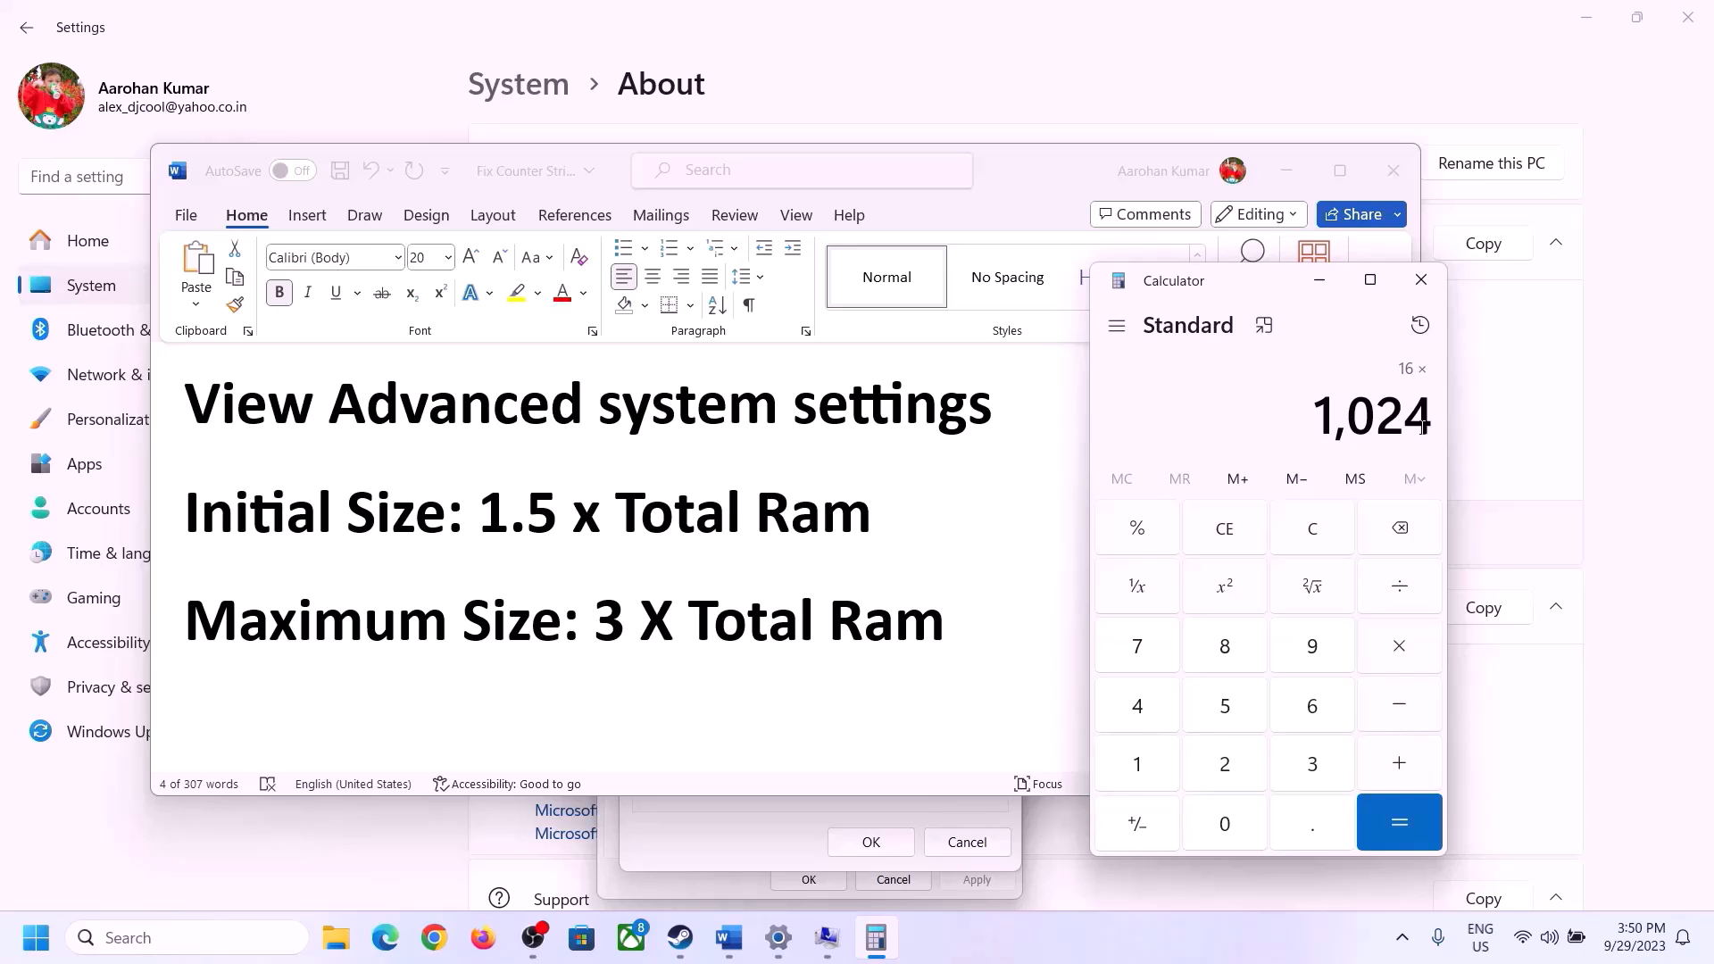
left_click(1398, 823)
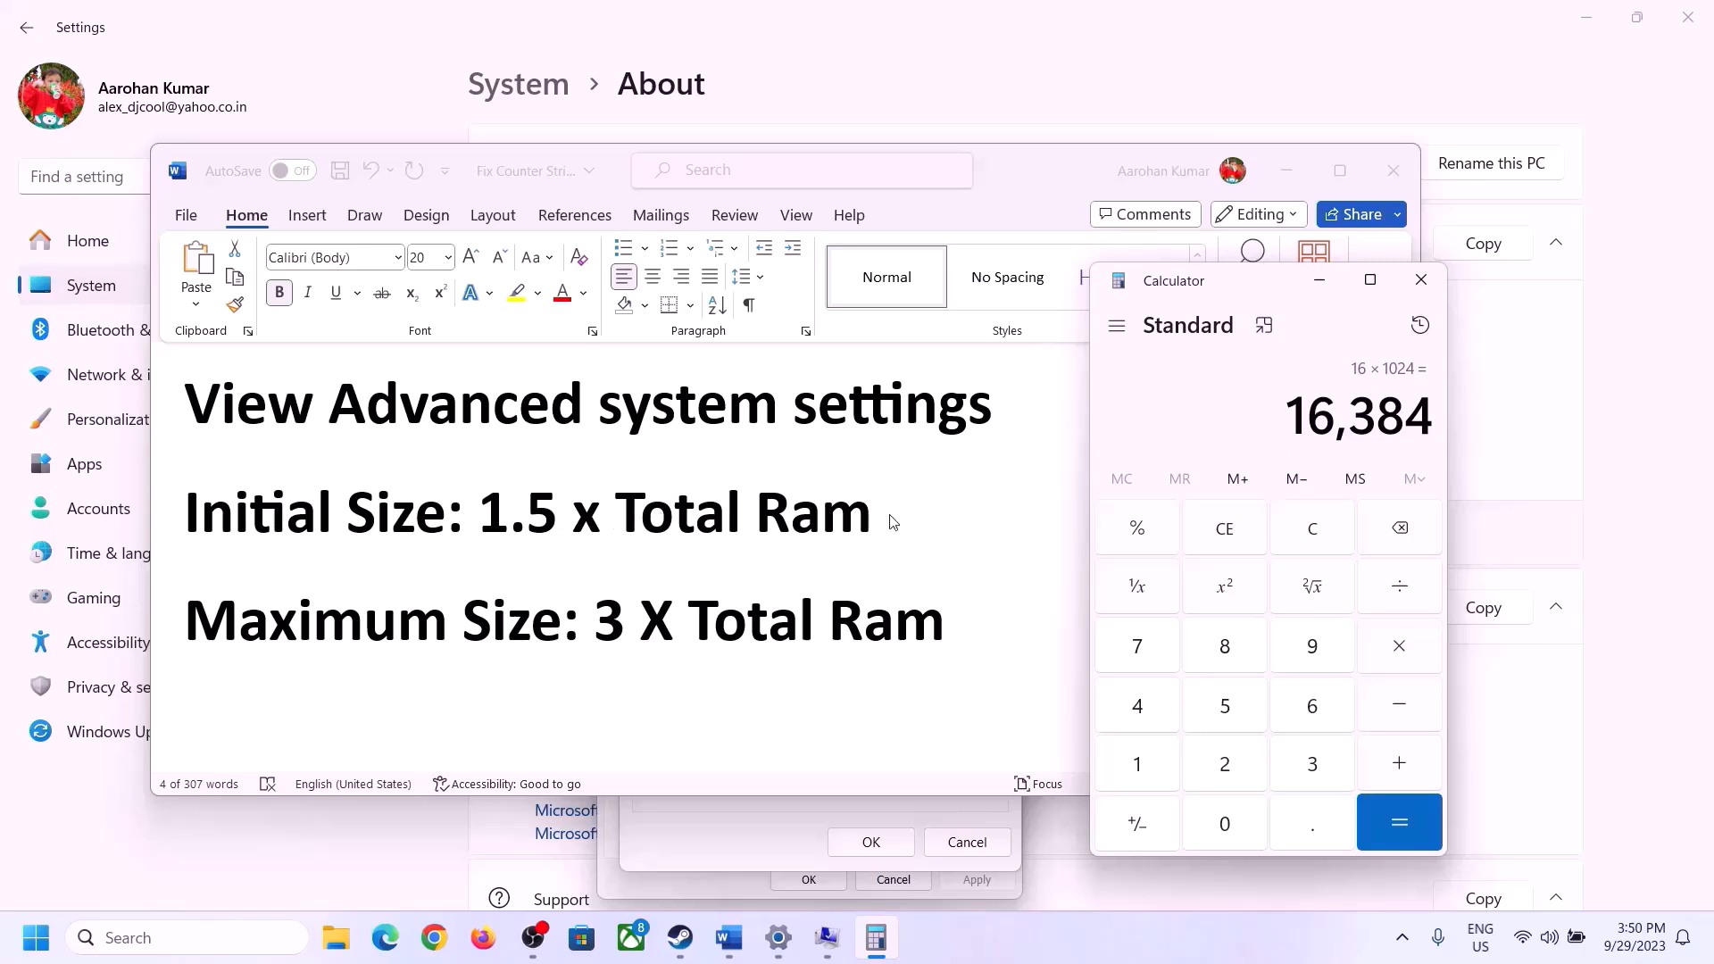
Multiply the RAM in megabytes by 1.5 in Calculator for the initial paging file size.
left_click(1399, 650)
left_click(1152, 770)
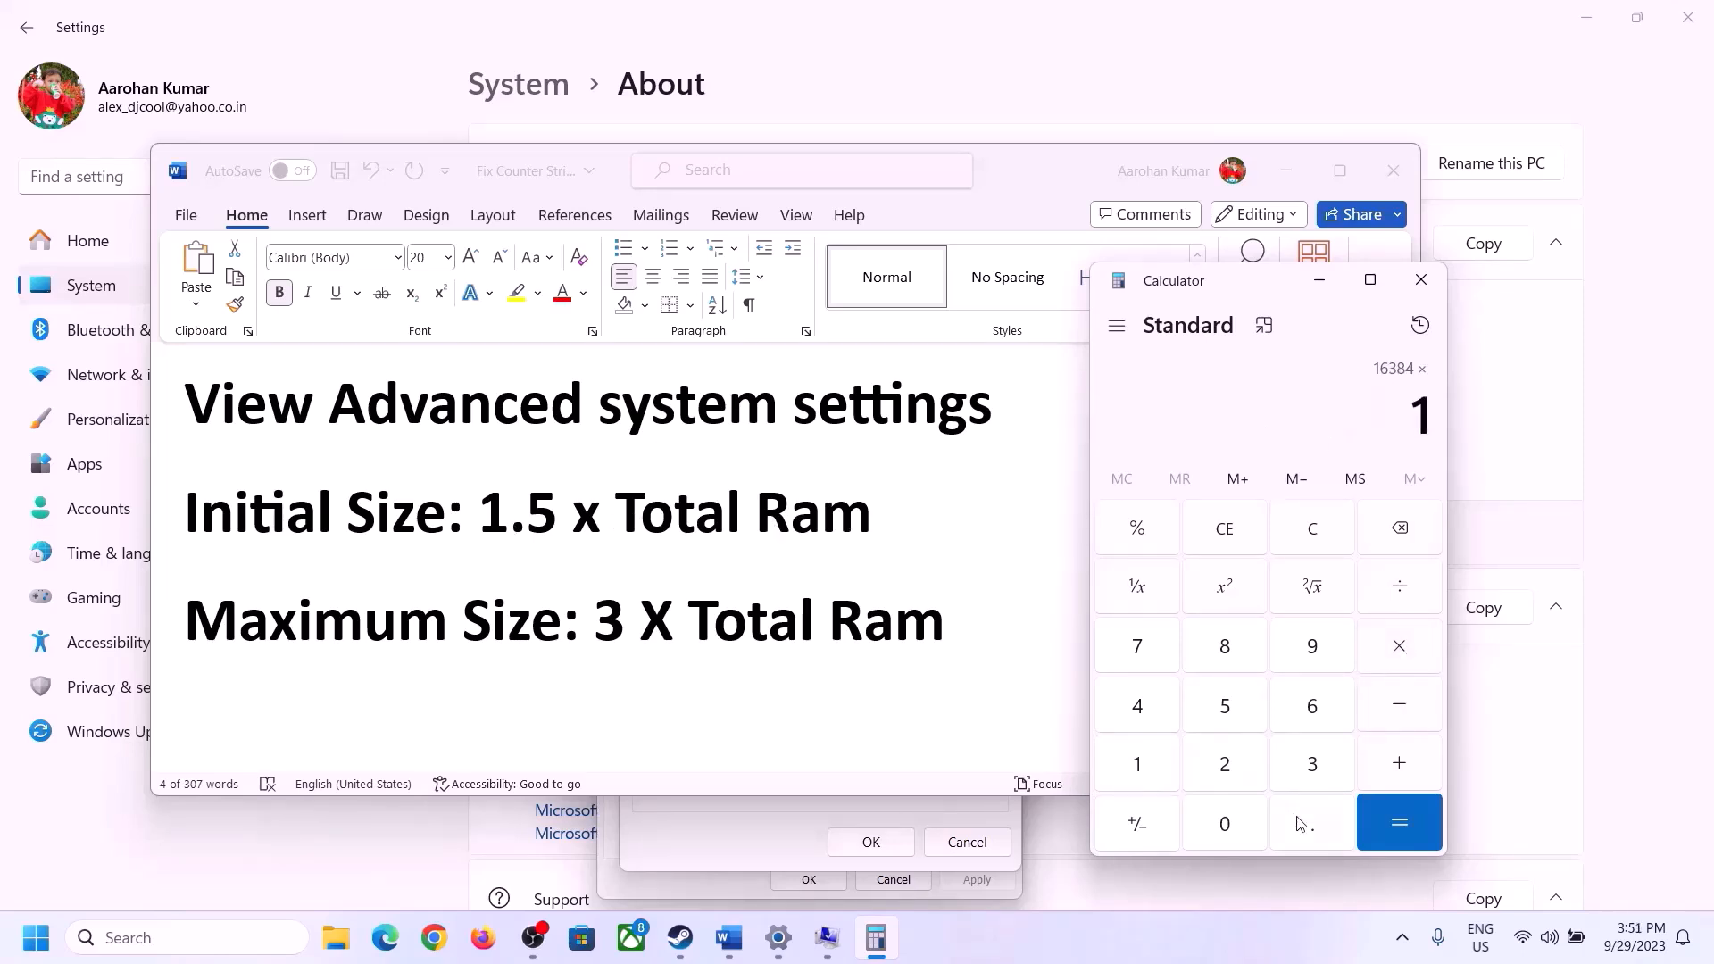
left_click(1305, 828)
left_click(1226, 706)
left_click(1393, 817)
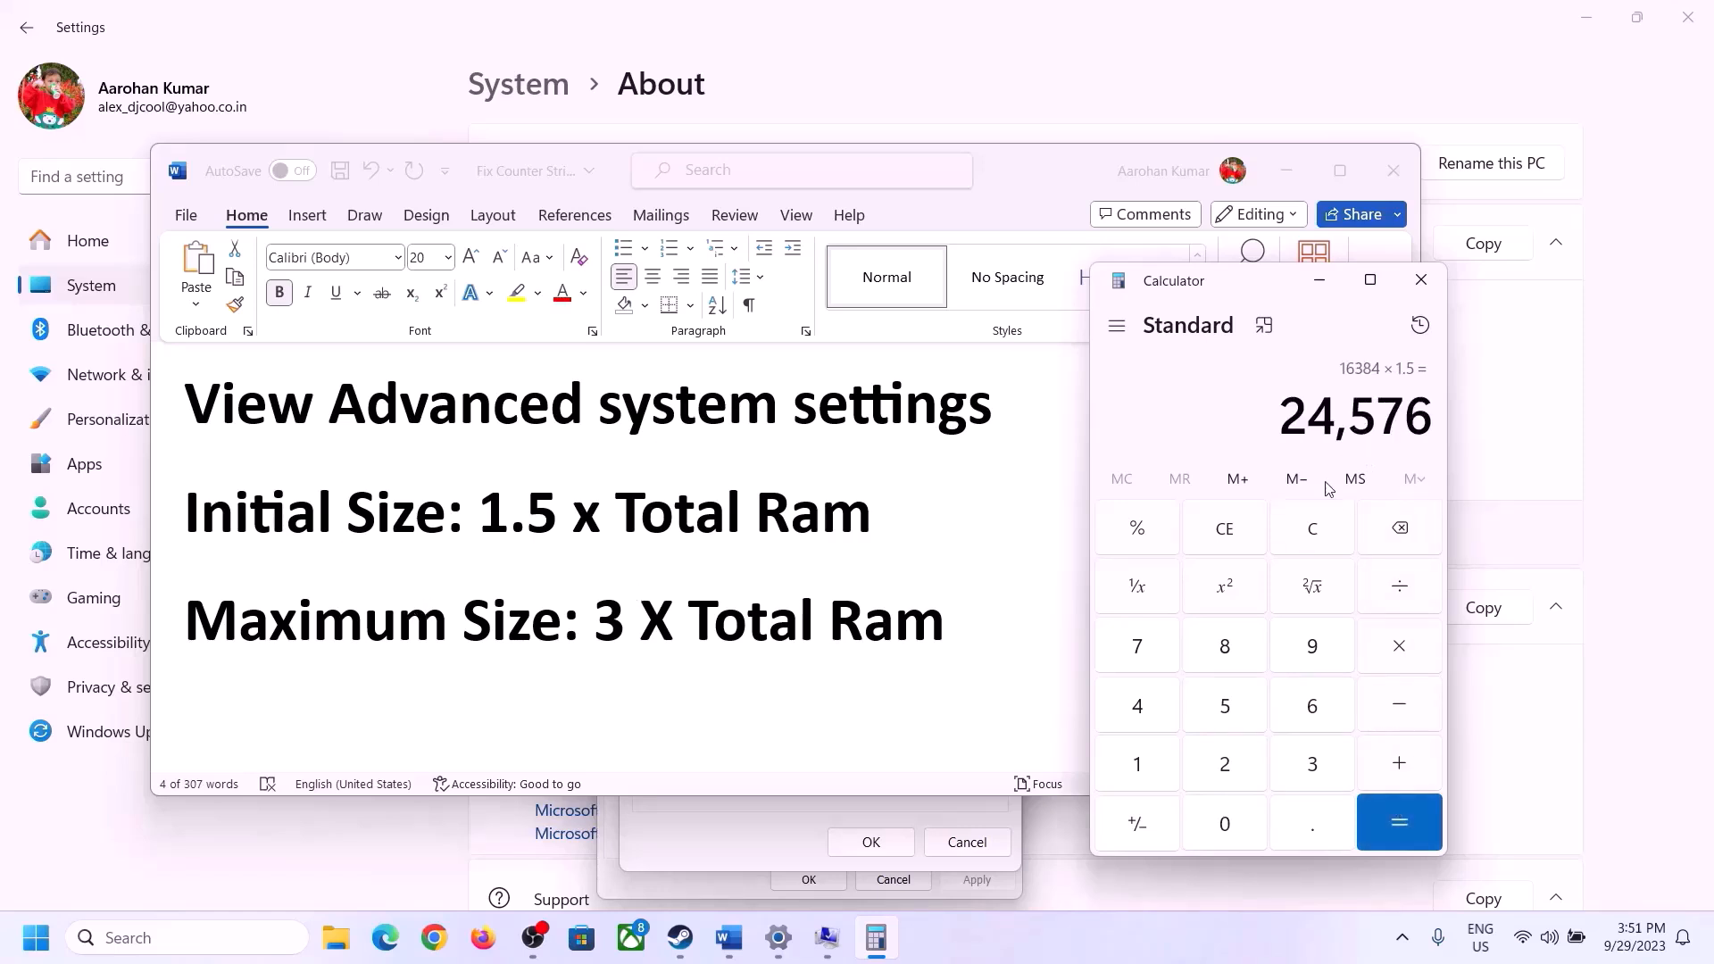
Set the initial size of drive C's paging file to 24576 MB in the Virtual Memory dialog.
left_click(793, 804)
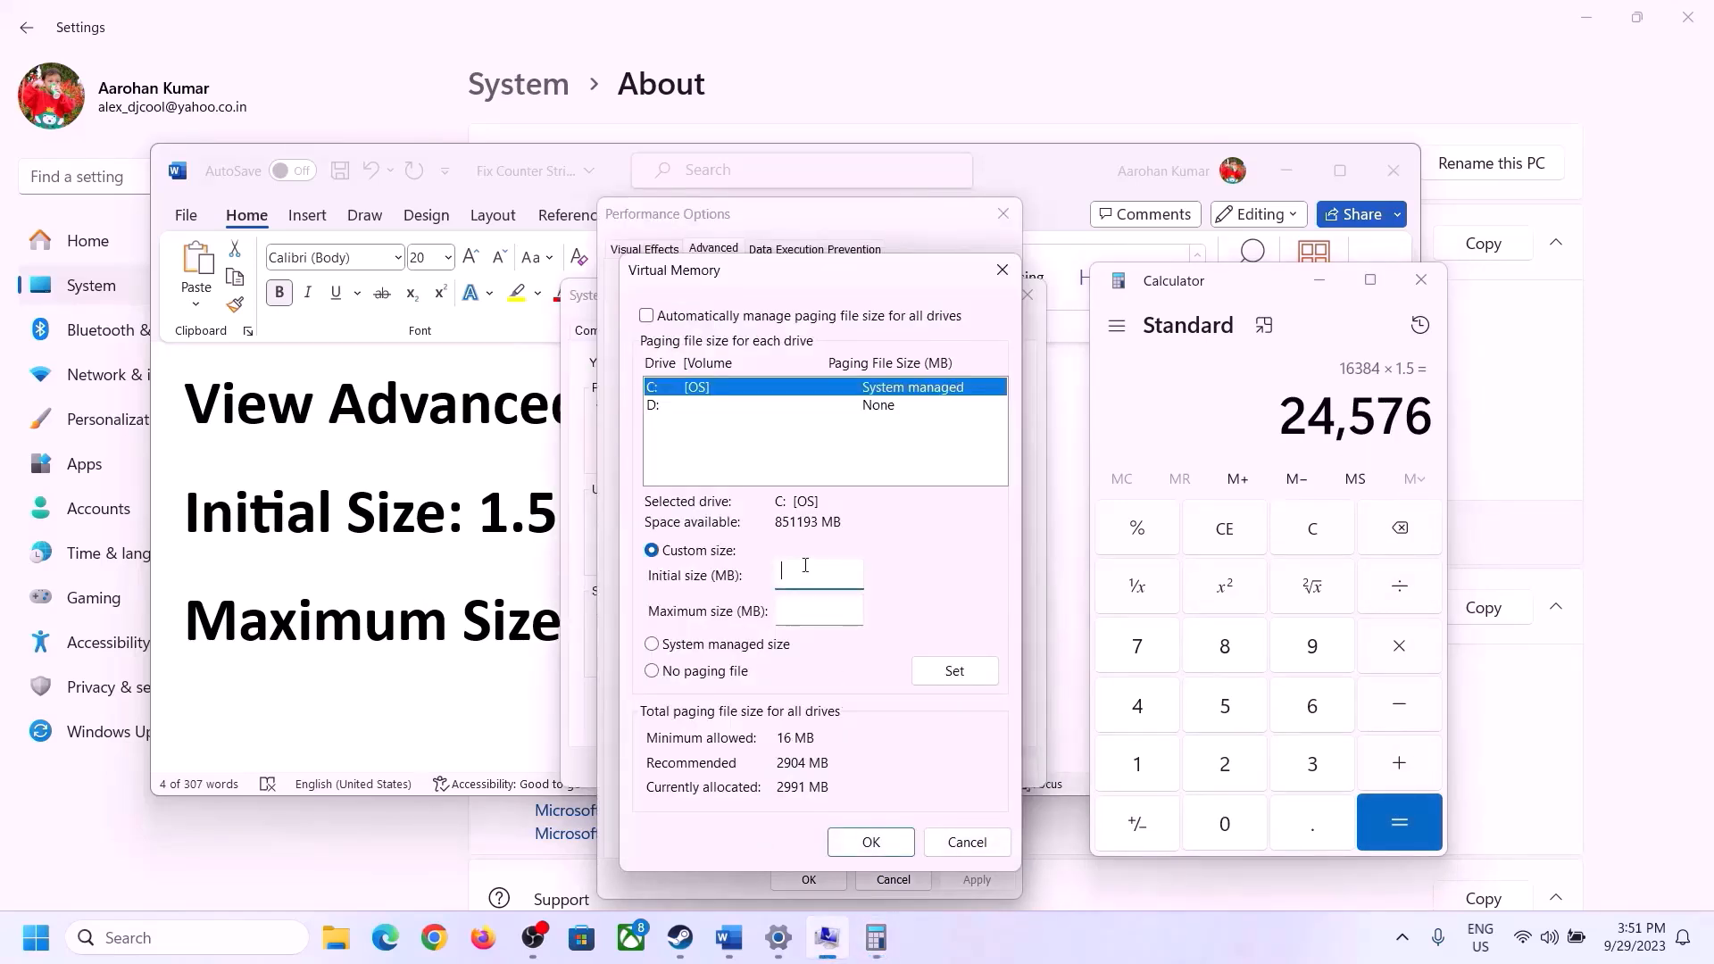
type("24576")
left_click(858, 609)
Clear the calculator, recheck the installed RAM in Settings, and calculate 16 × 1024 again for the maximum size.
left_click(491, 632)
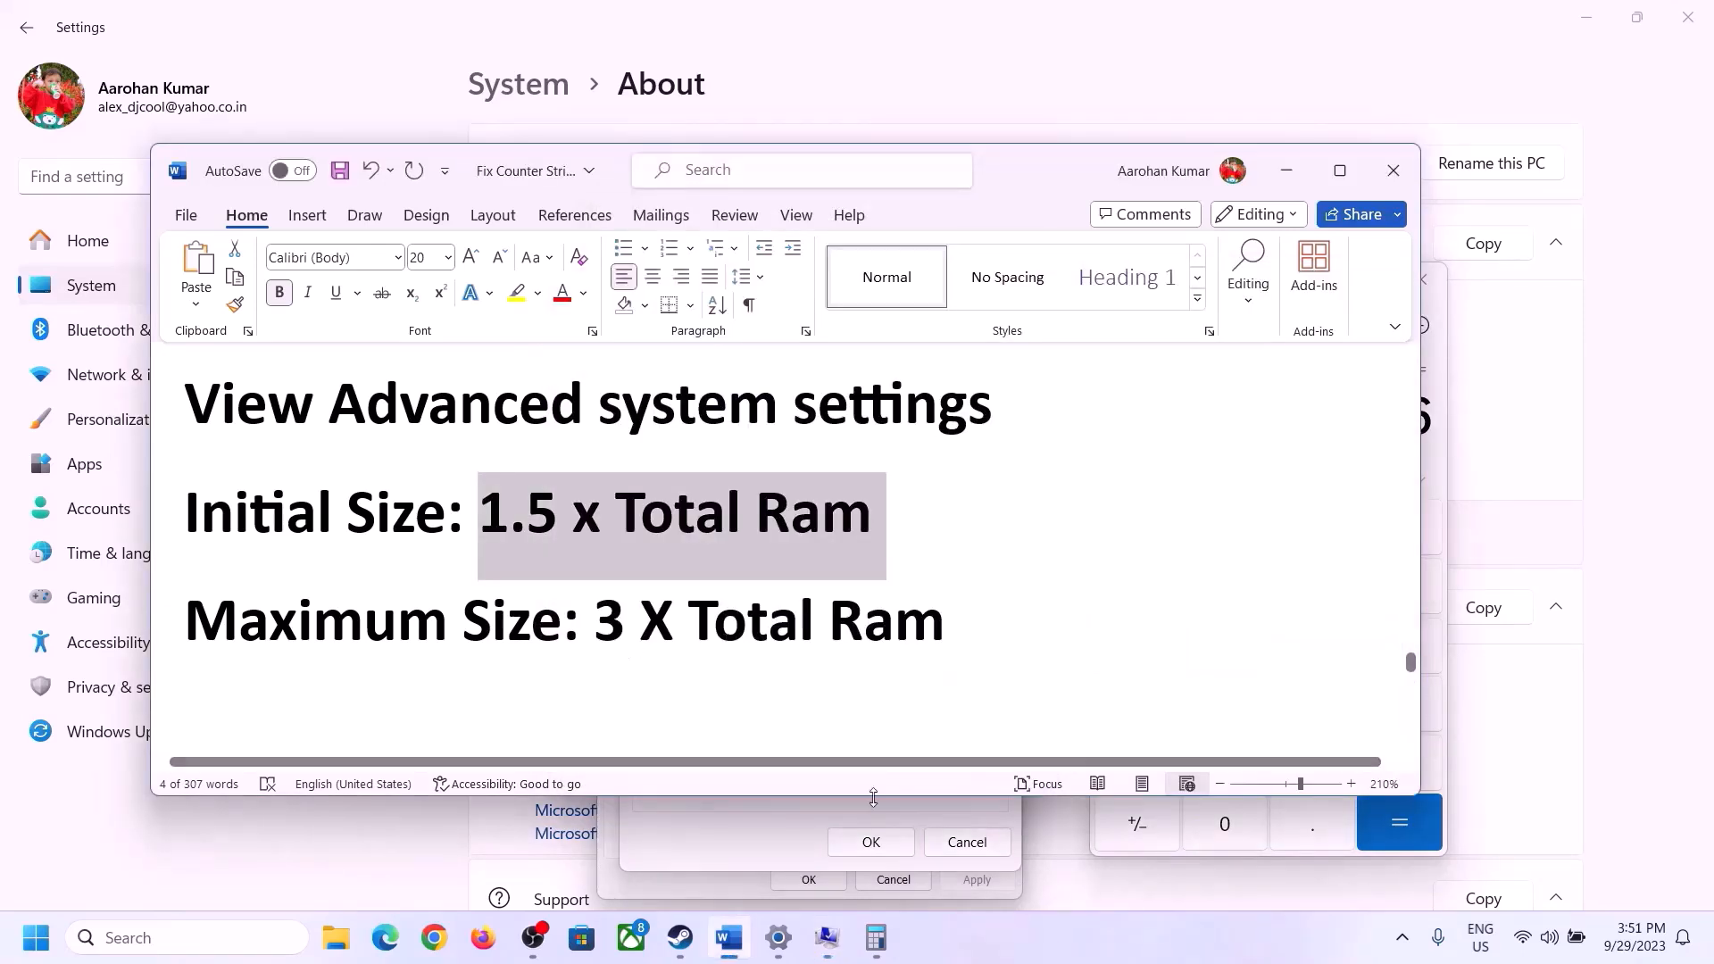
left_click(1443, 479)
left_click(1329, 531)
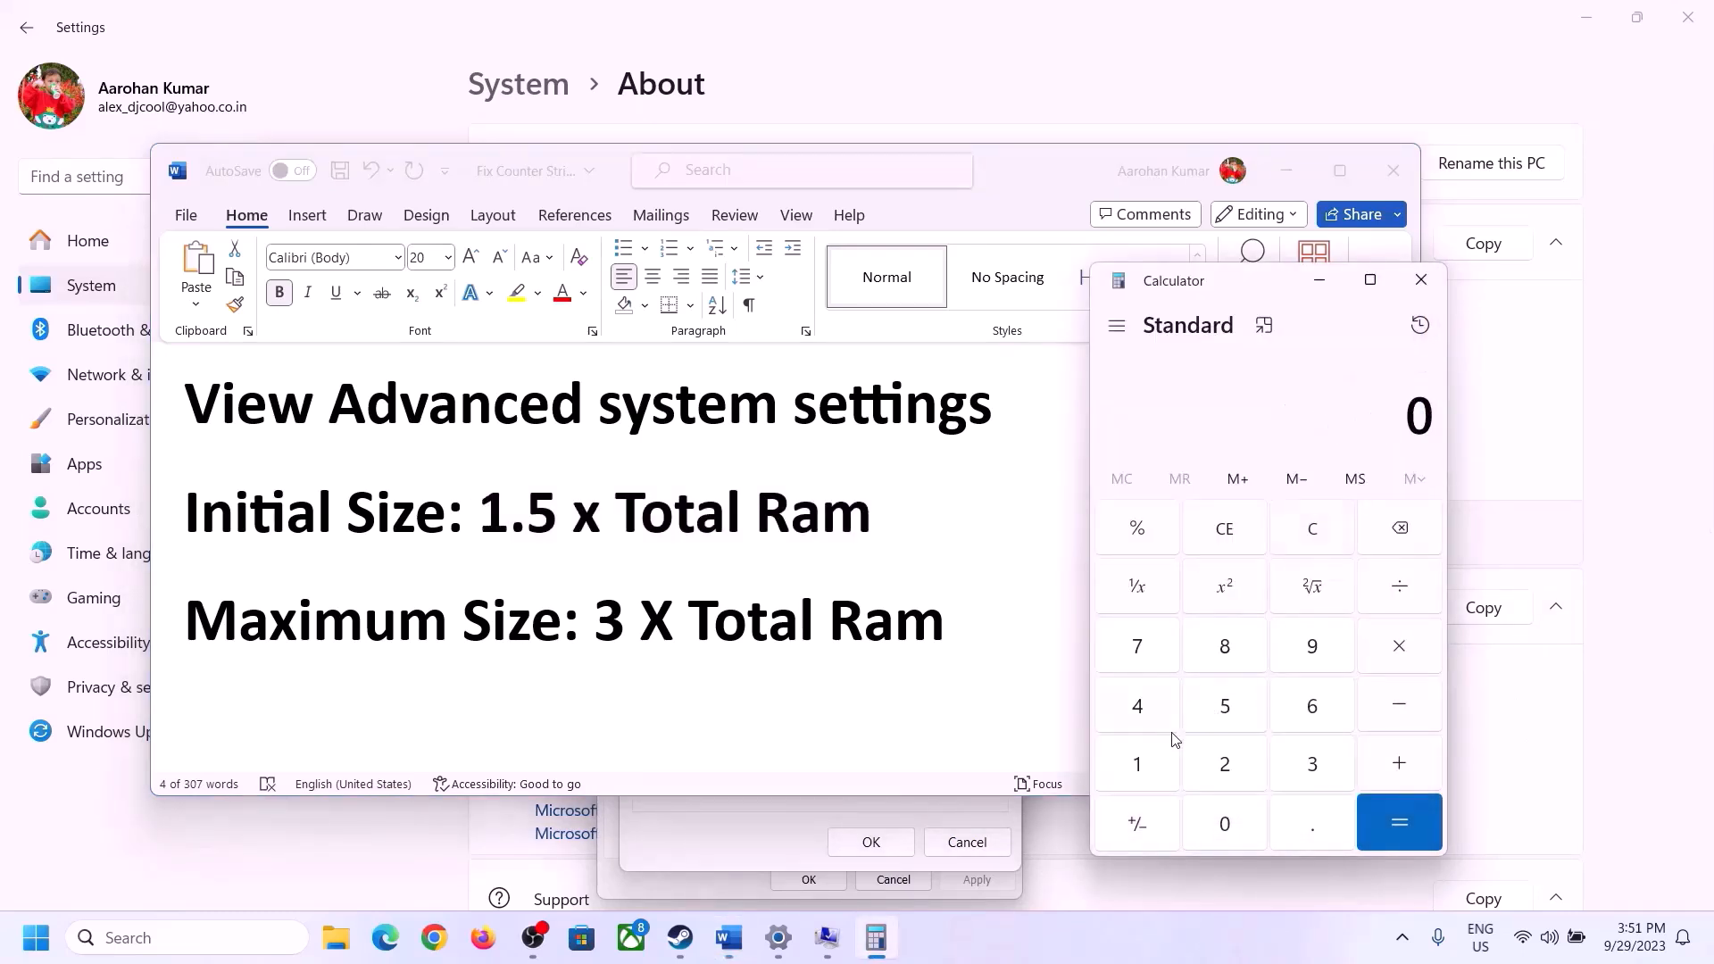
left_click(778, 937)
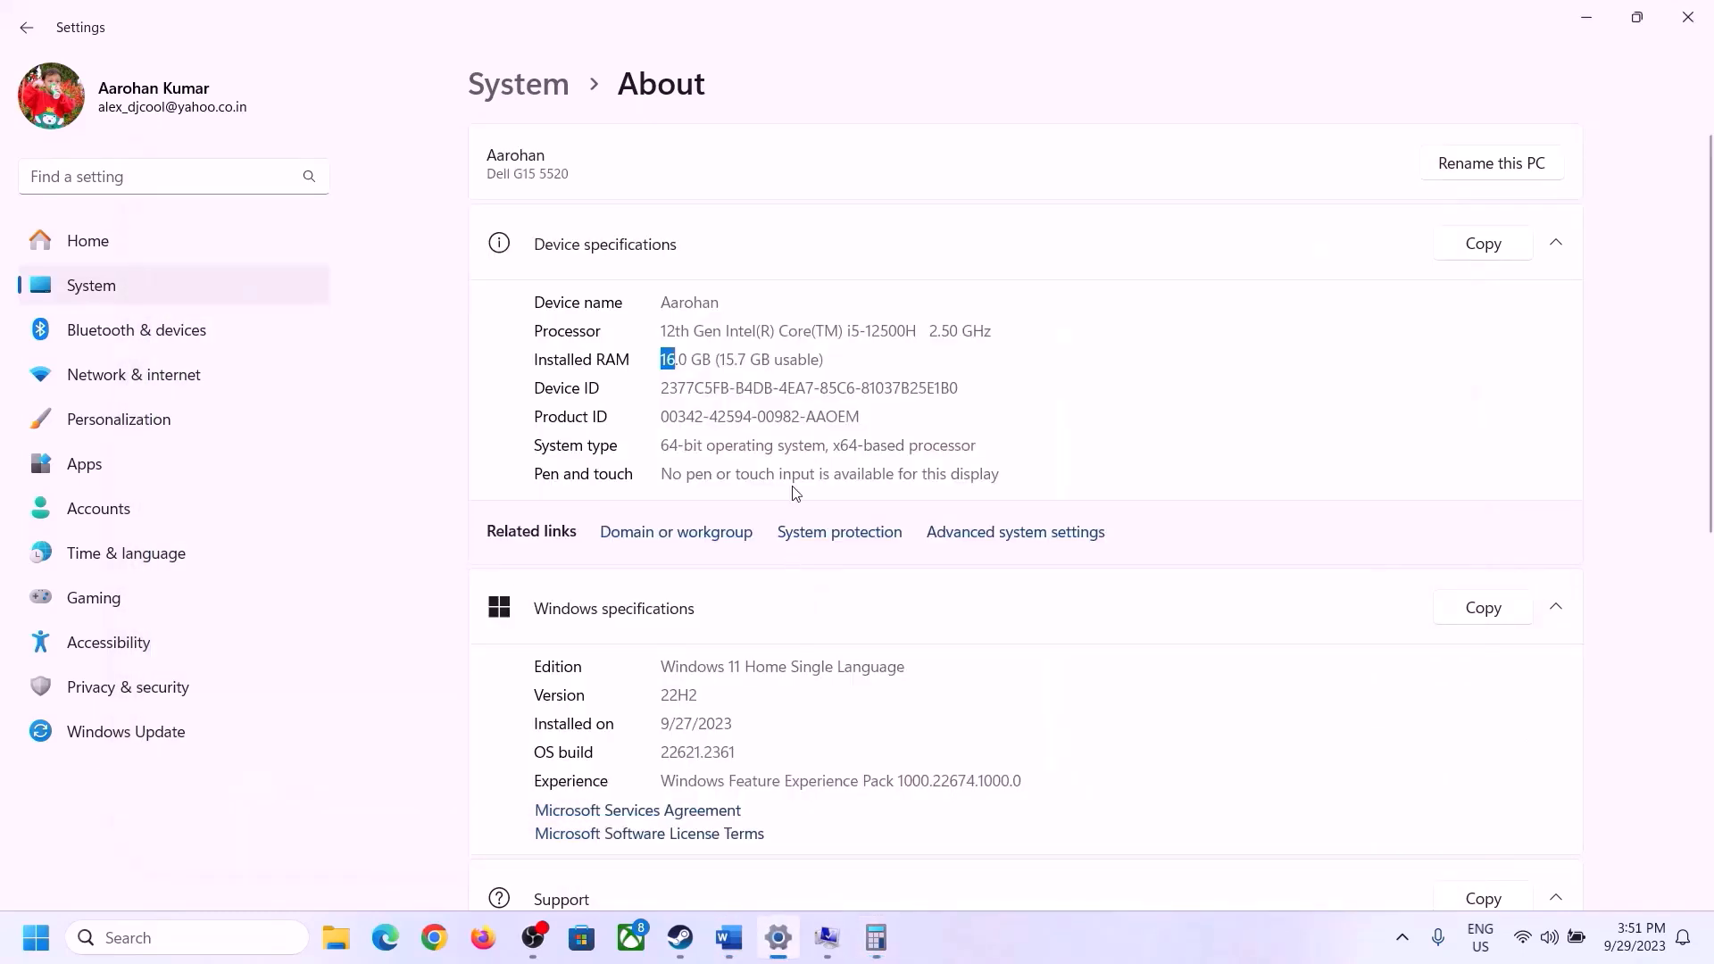
left_click(876, 937)
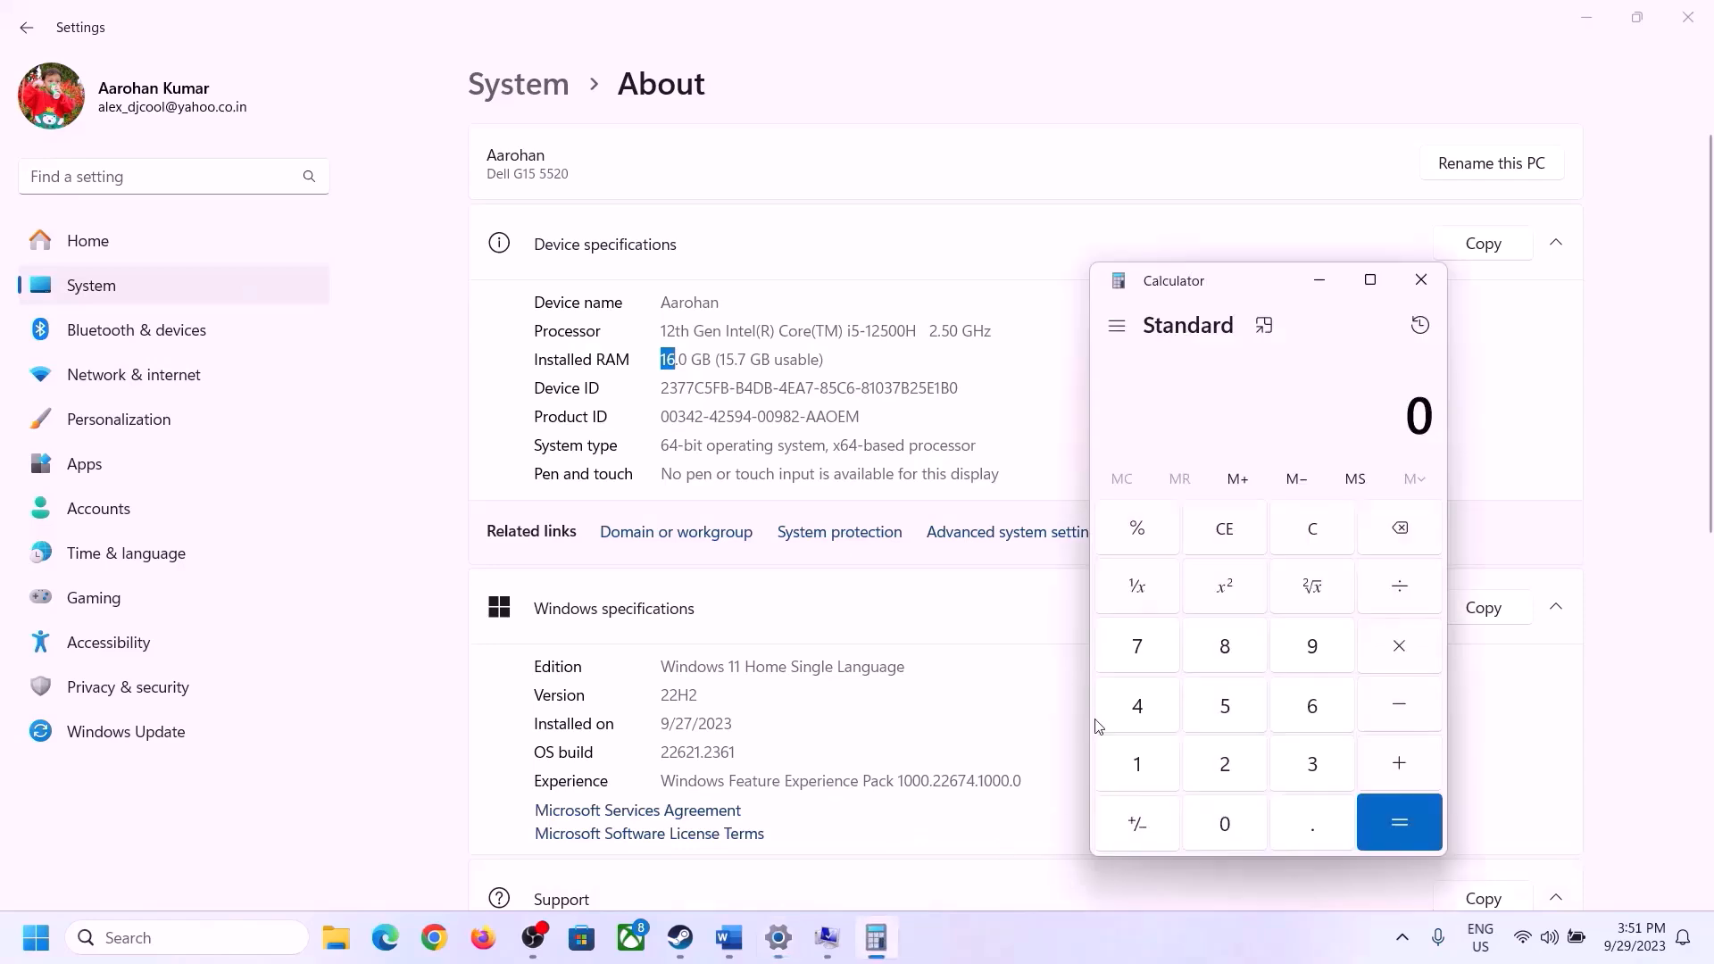
left_click(1158, 759)
left_click(1308, 710)
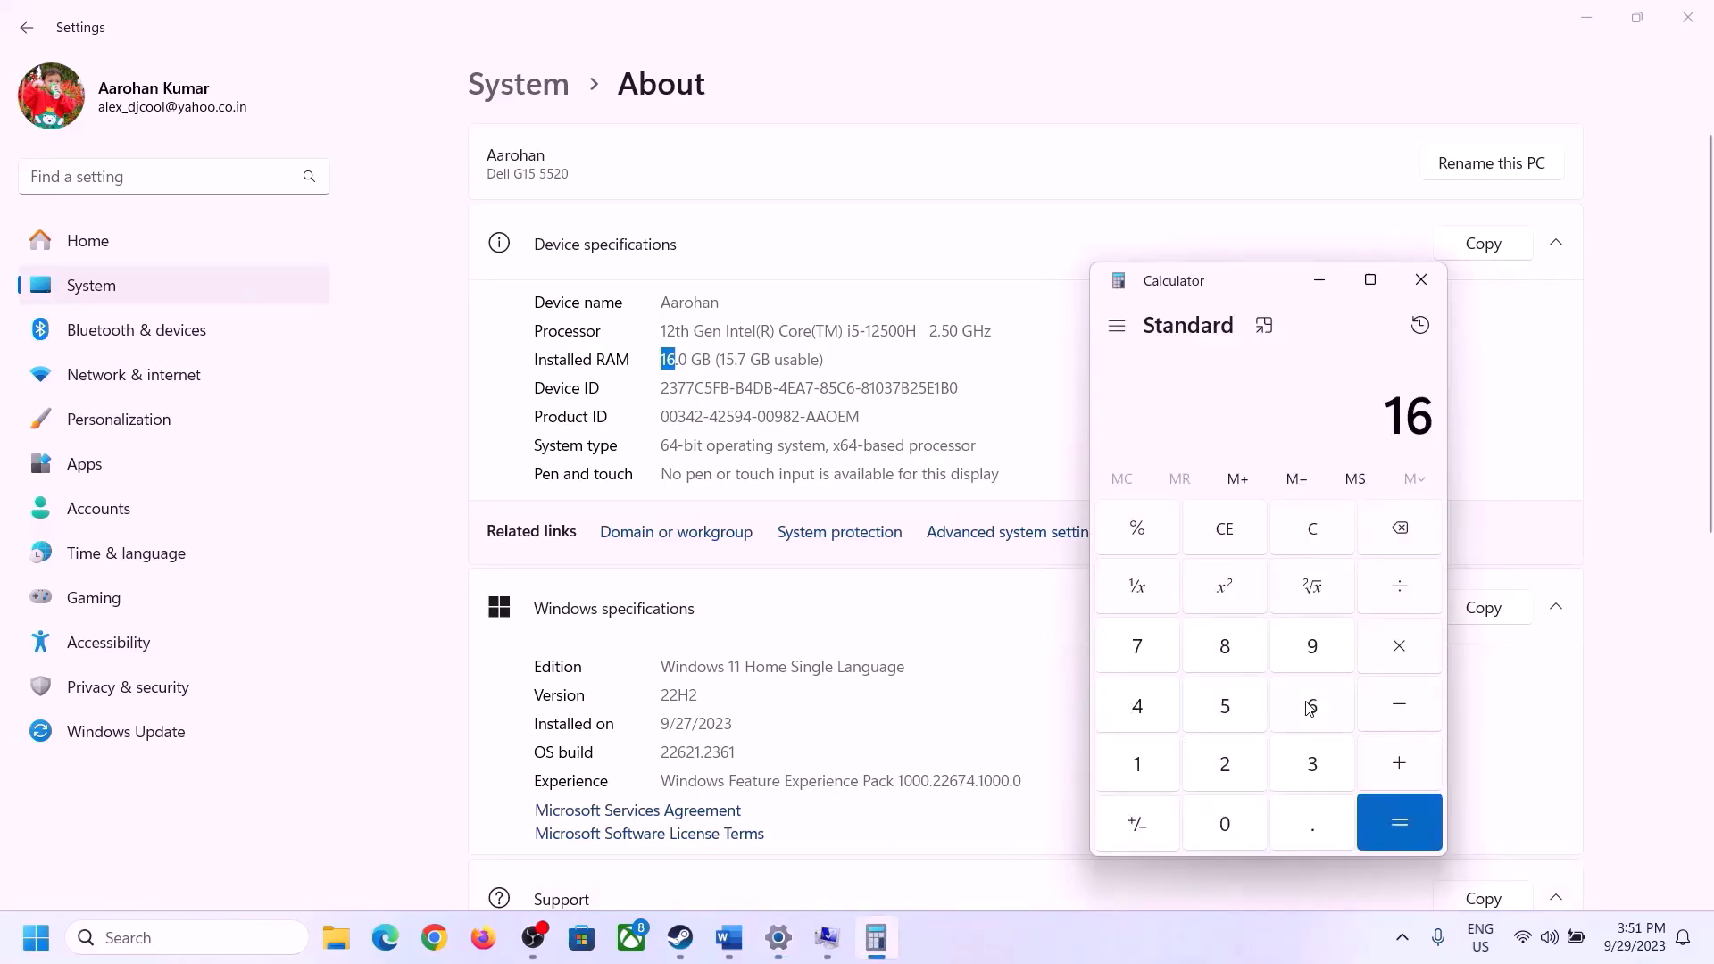
left_click(1396, 649)
left_click(1148, 757)
left_click(1205, 817)
left_click(1225, 765)
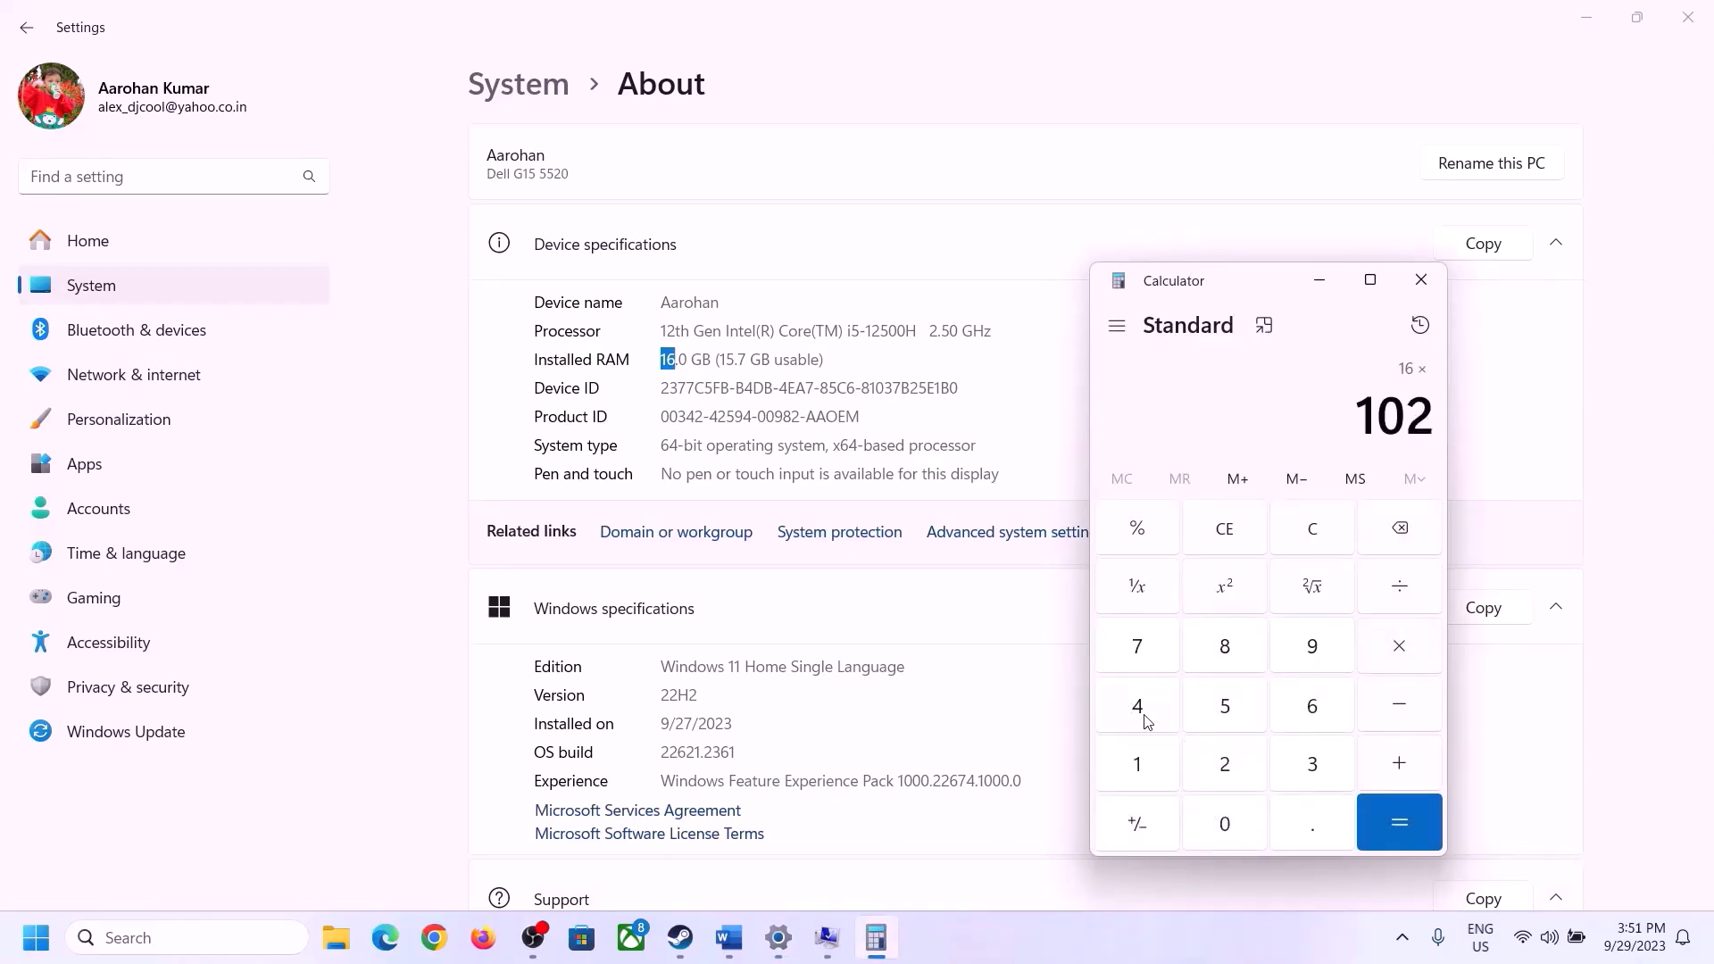
left_click(1141, 710)
left_click(1389, 842)
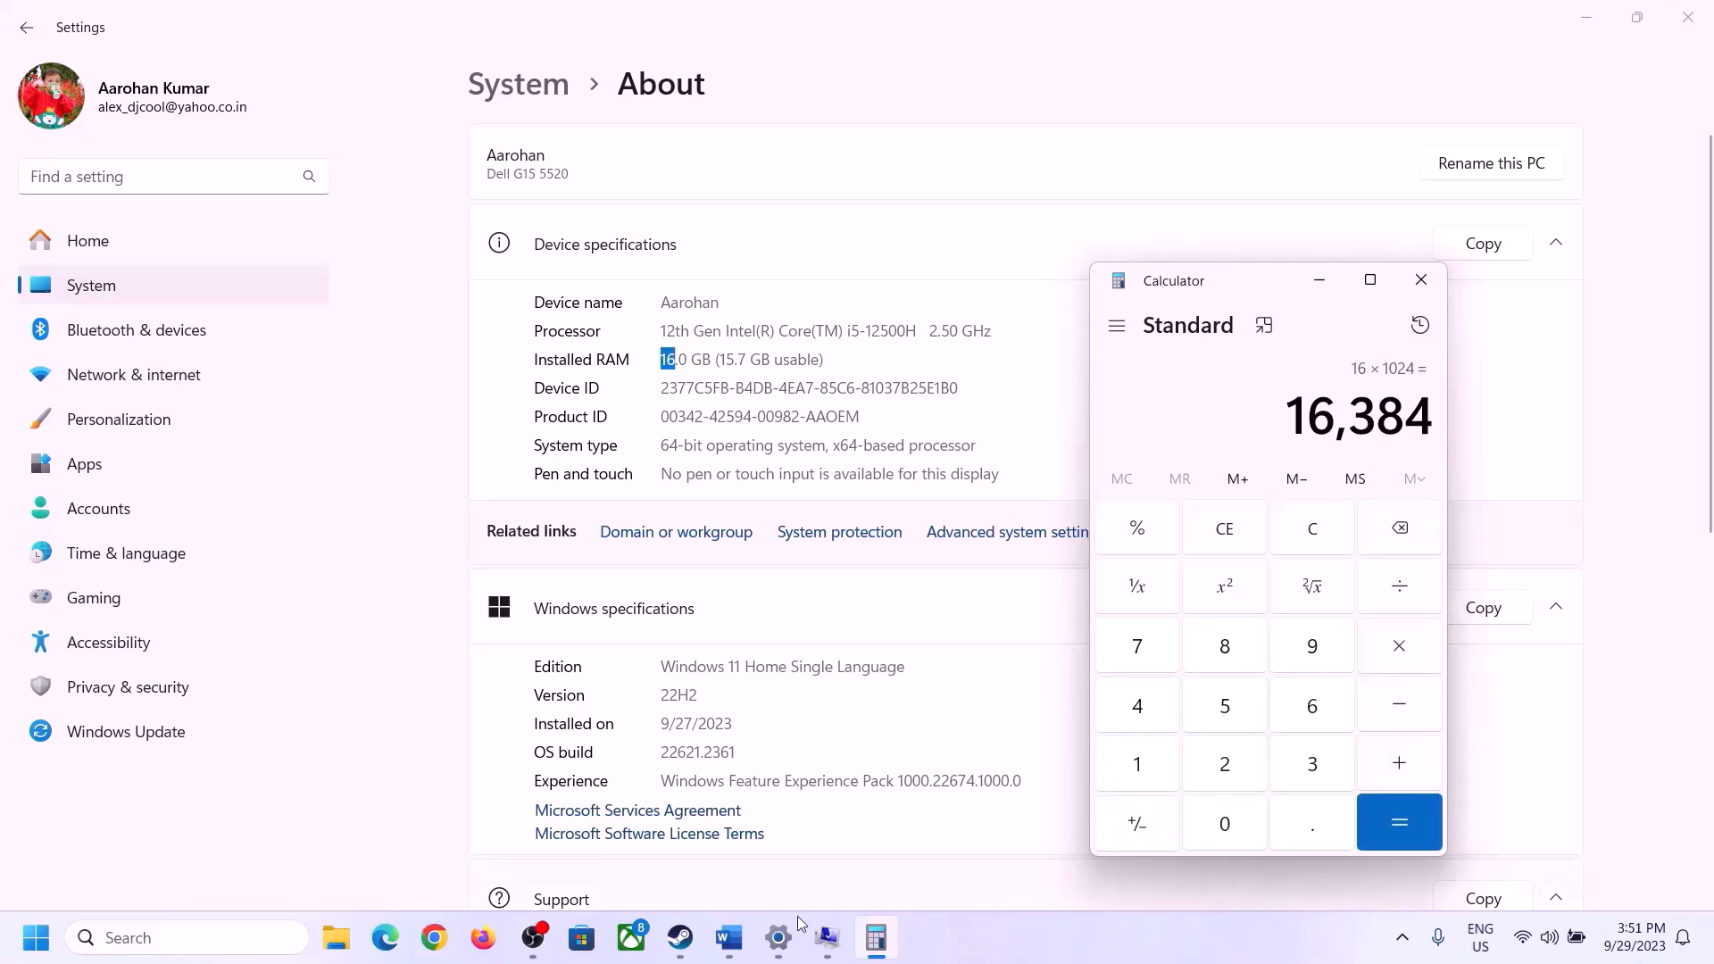
Check the maximum size formula in the notes and multiply the RAM in megabytes by 3 in Calculator.
left_click(730, 937)
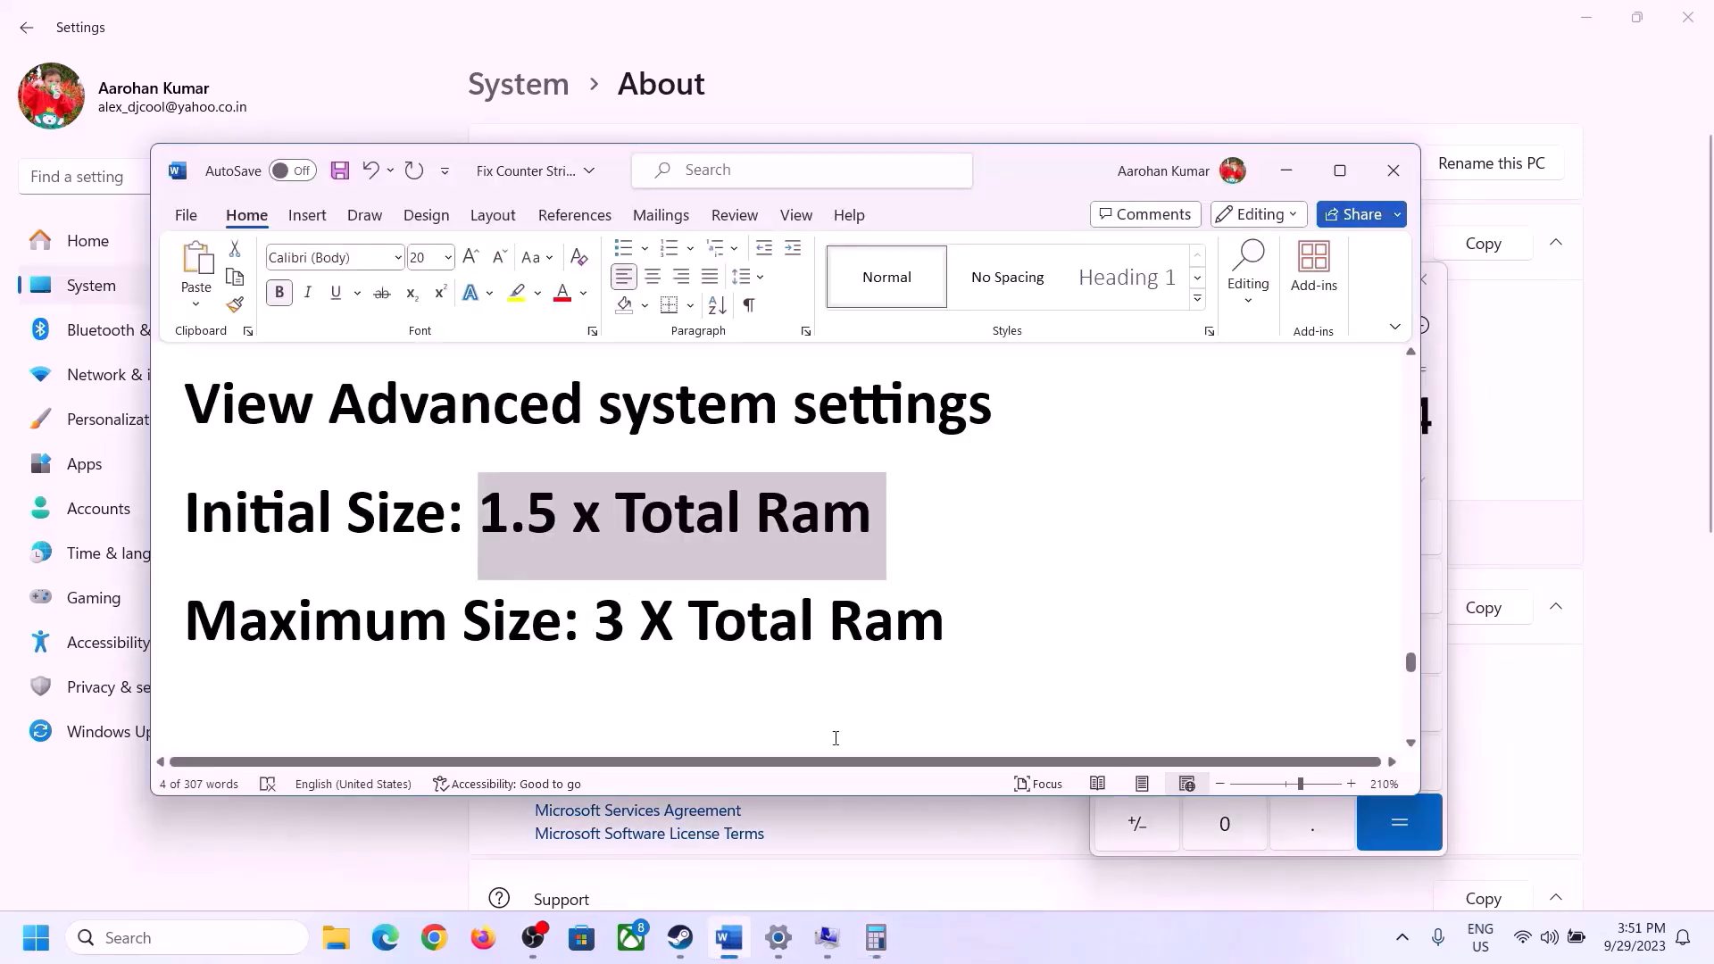
left_click(875, 937)
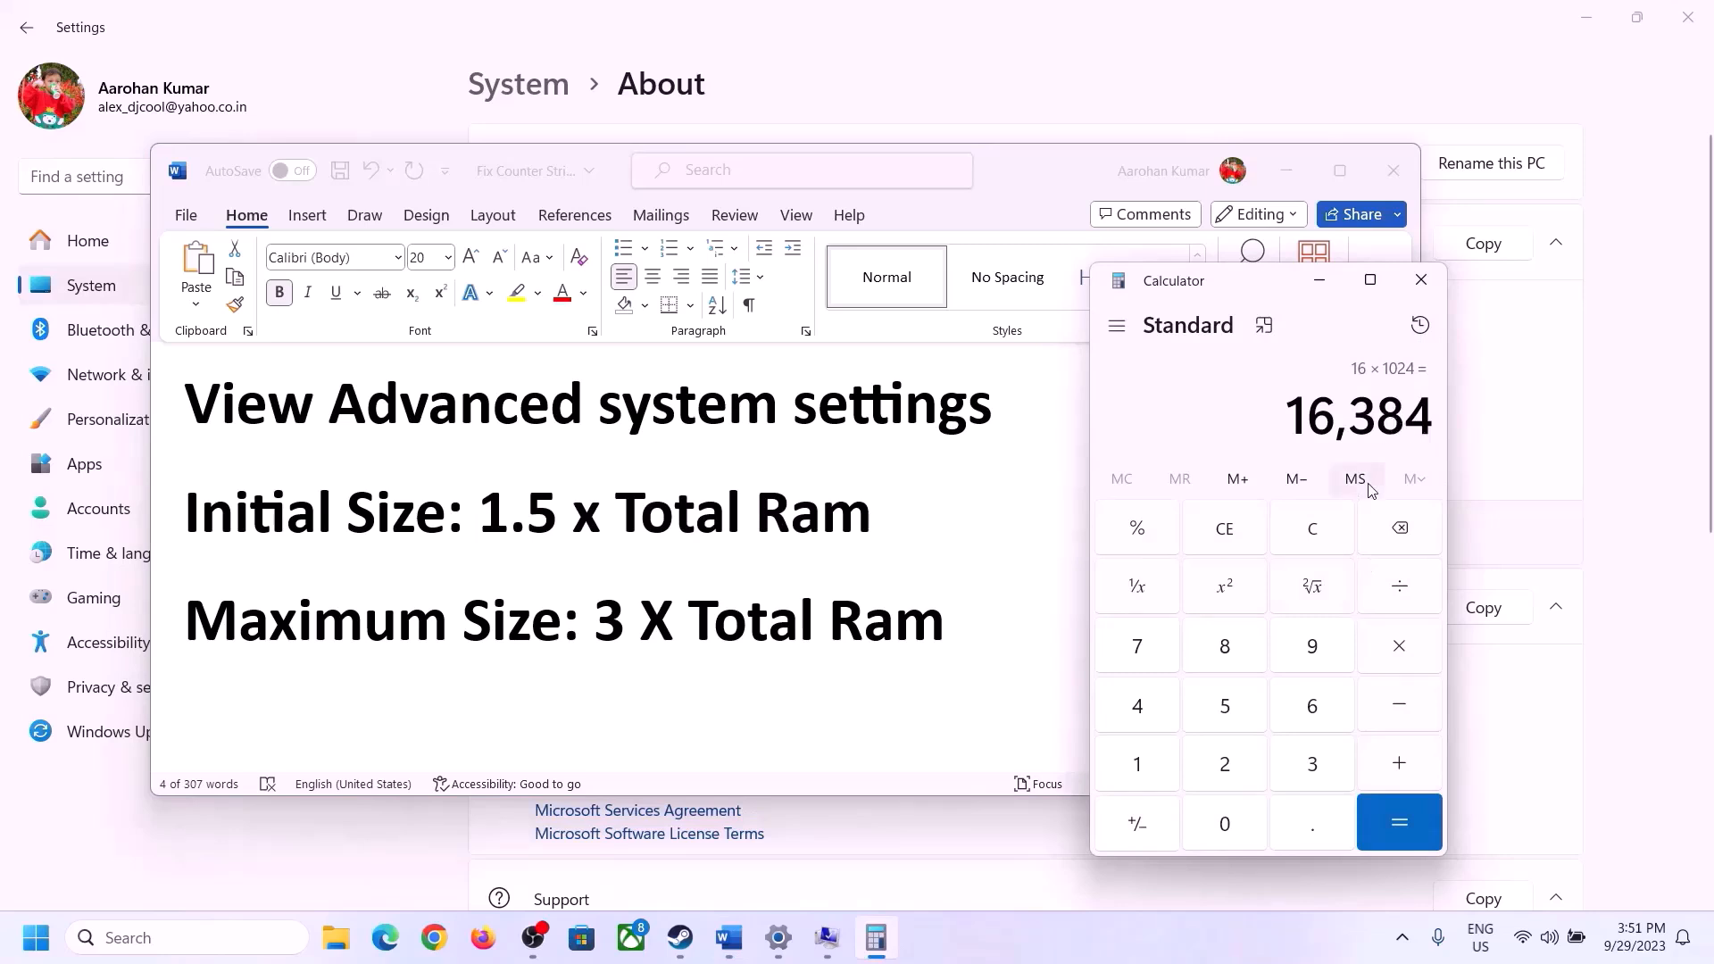
left_click(1398, 649)
left_click(1299, 768)
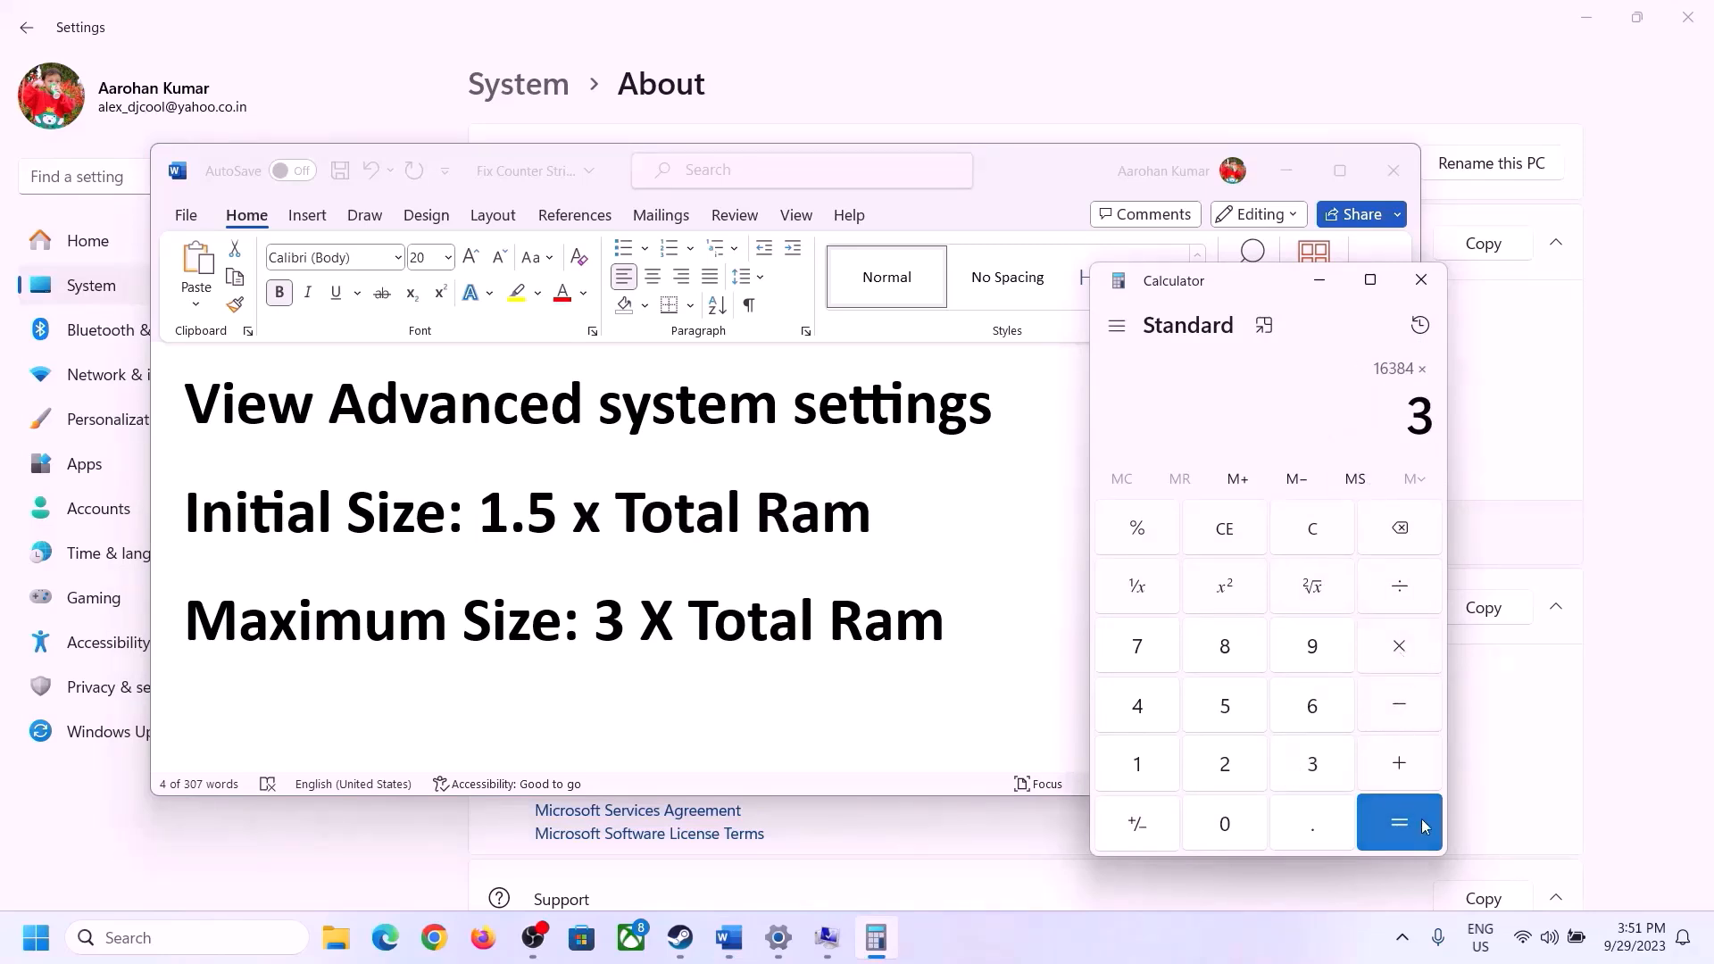
left_click(1424, 826)
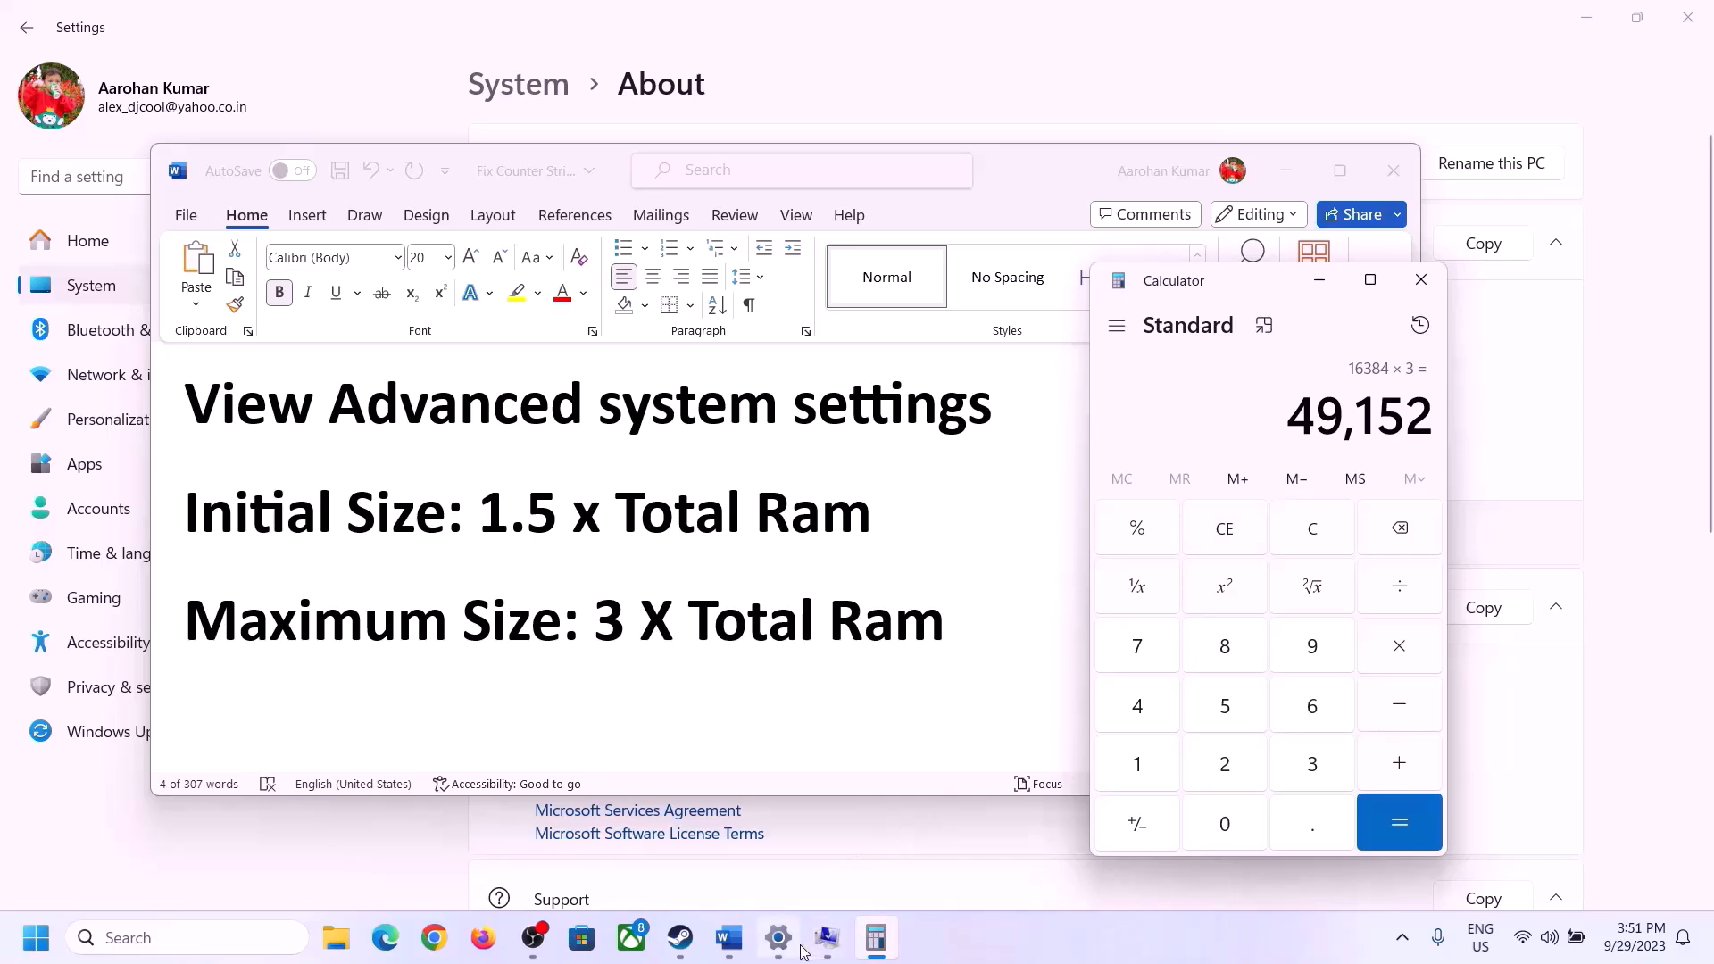
Set the maximum paging file size to 49152 MB, apply the custom size to drive C, and acknowledge the restart notice.
left_click(827, 938)
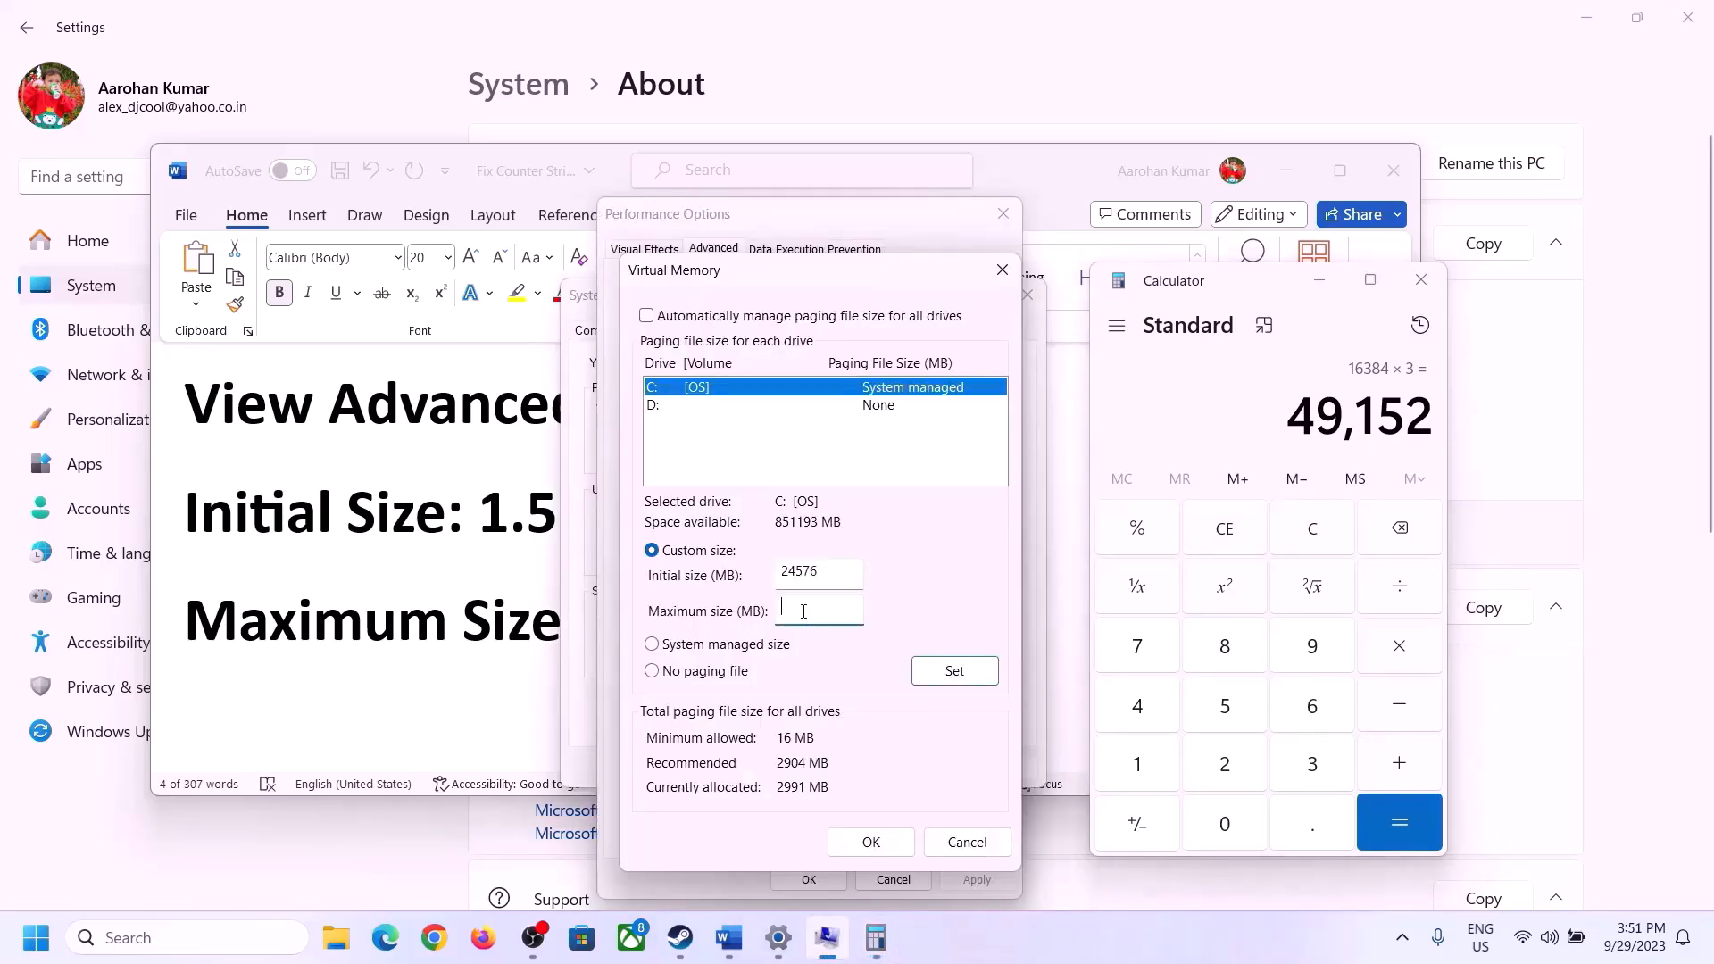
type("49152")
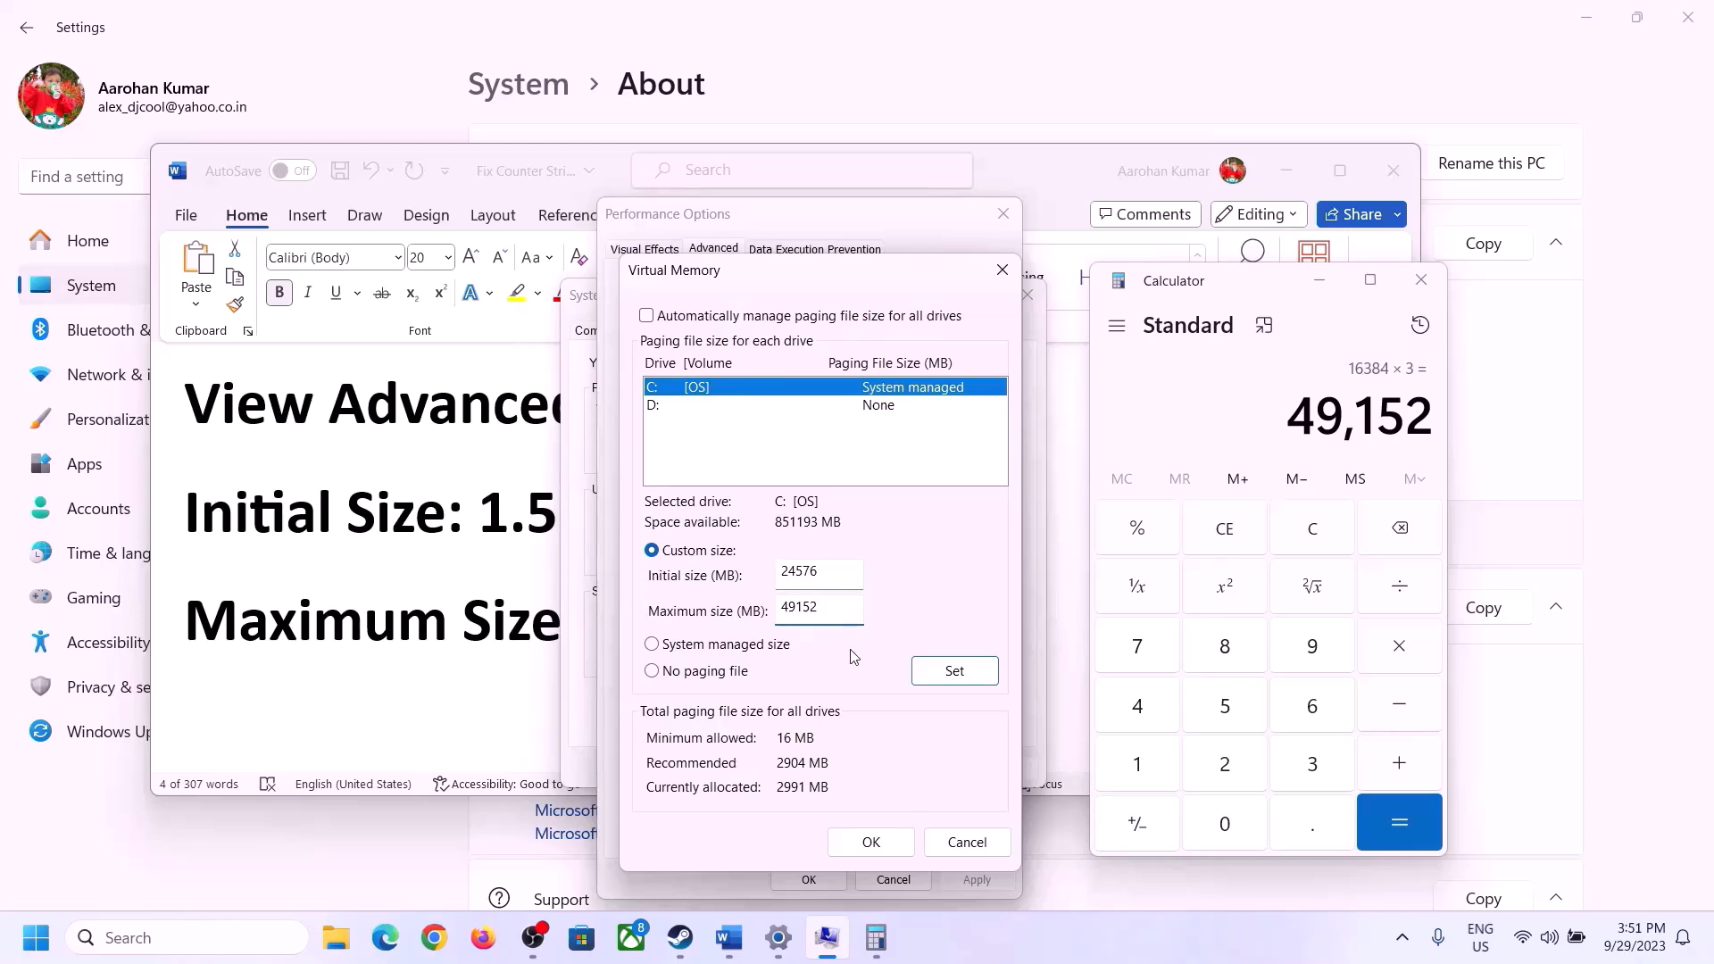
left_click(955, 677)
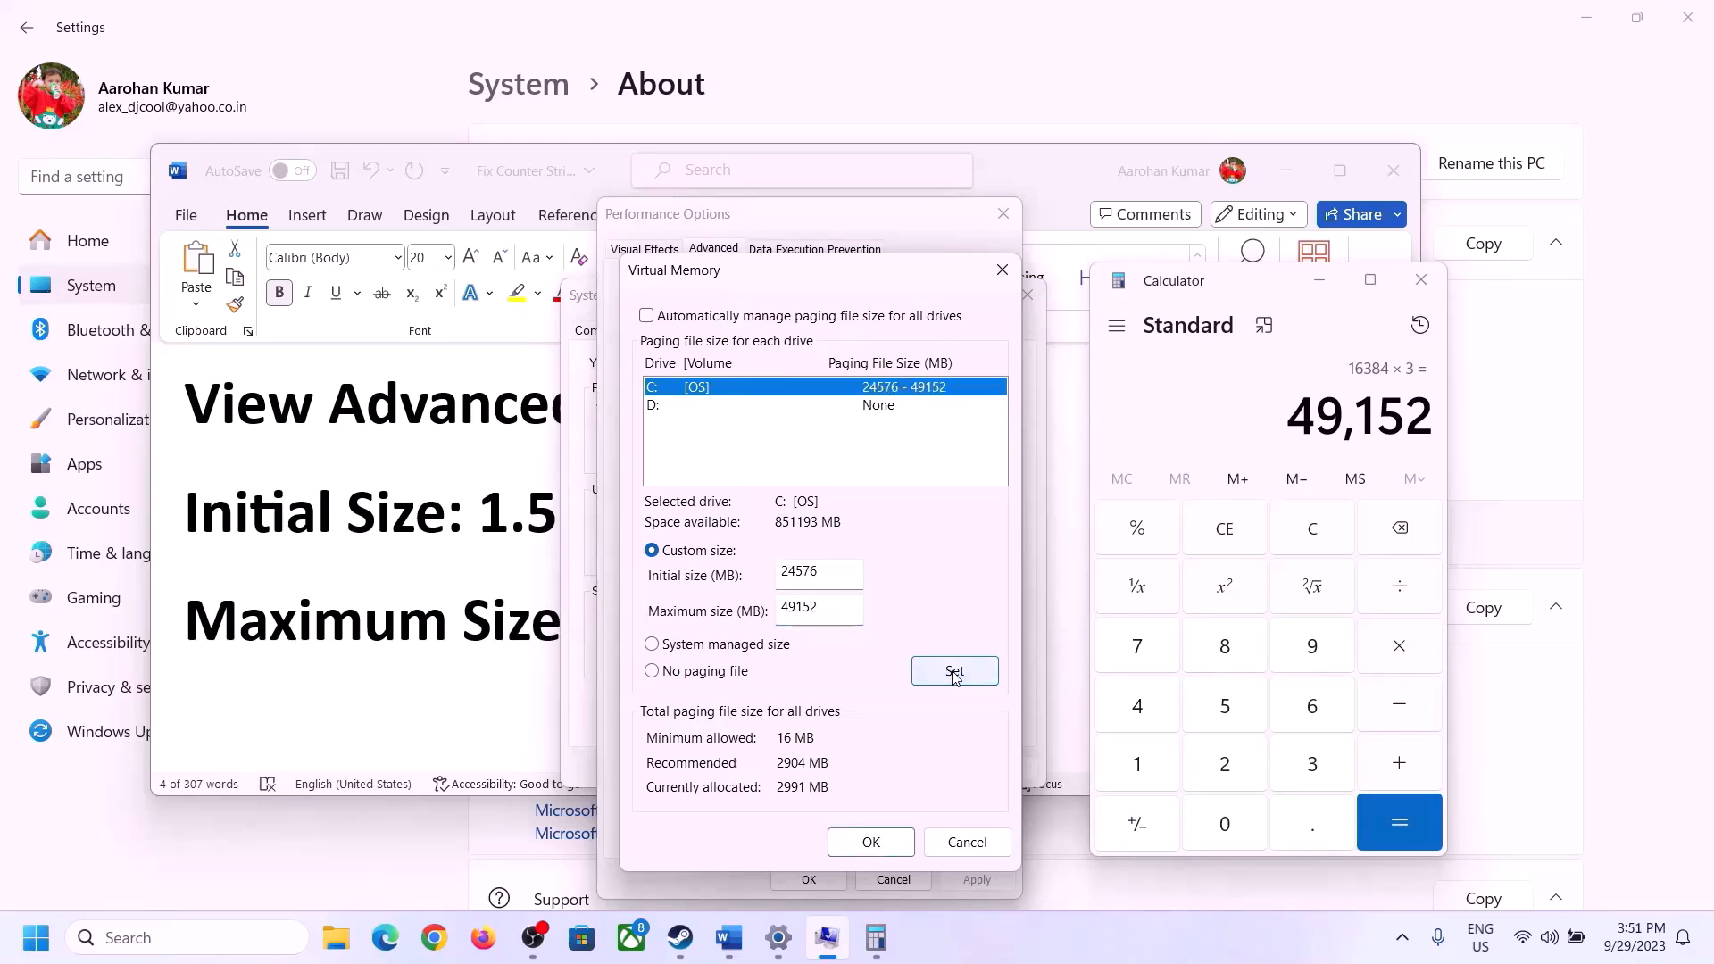
left_click(875, 842)
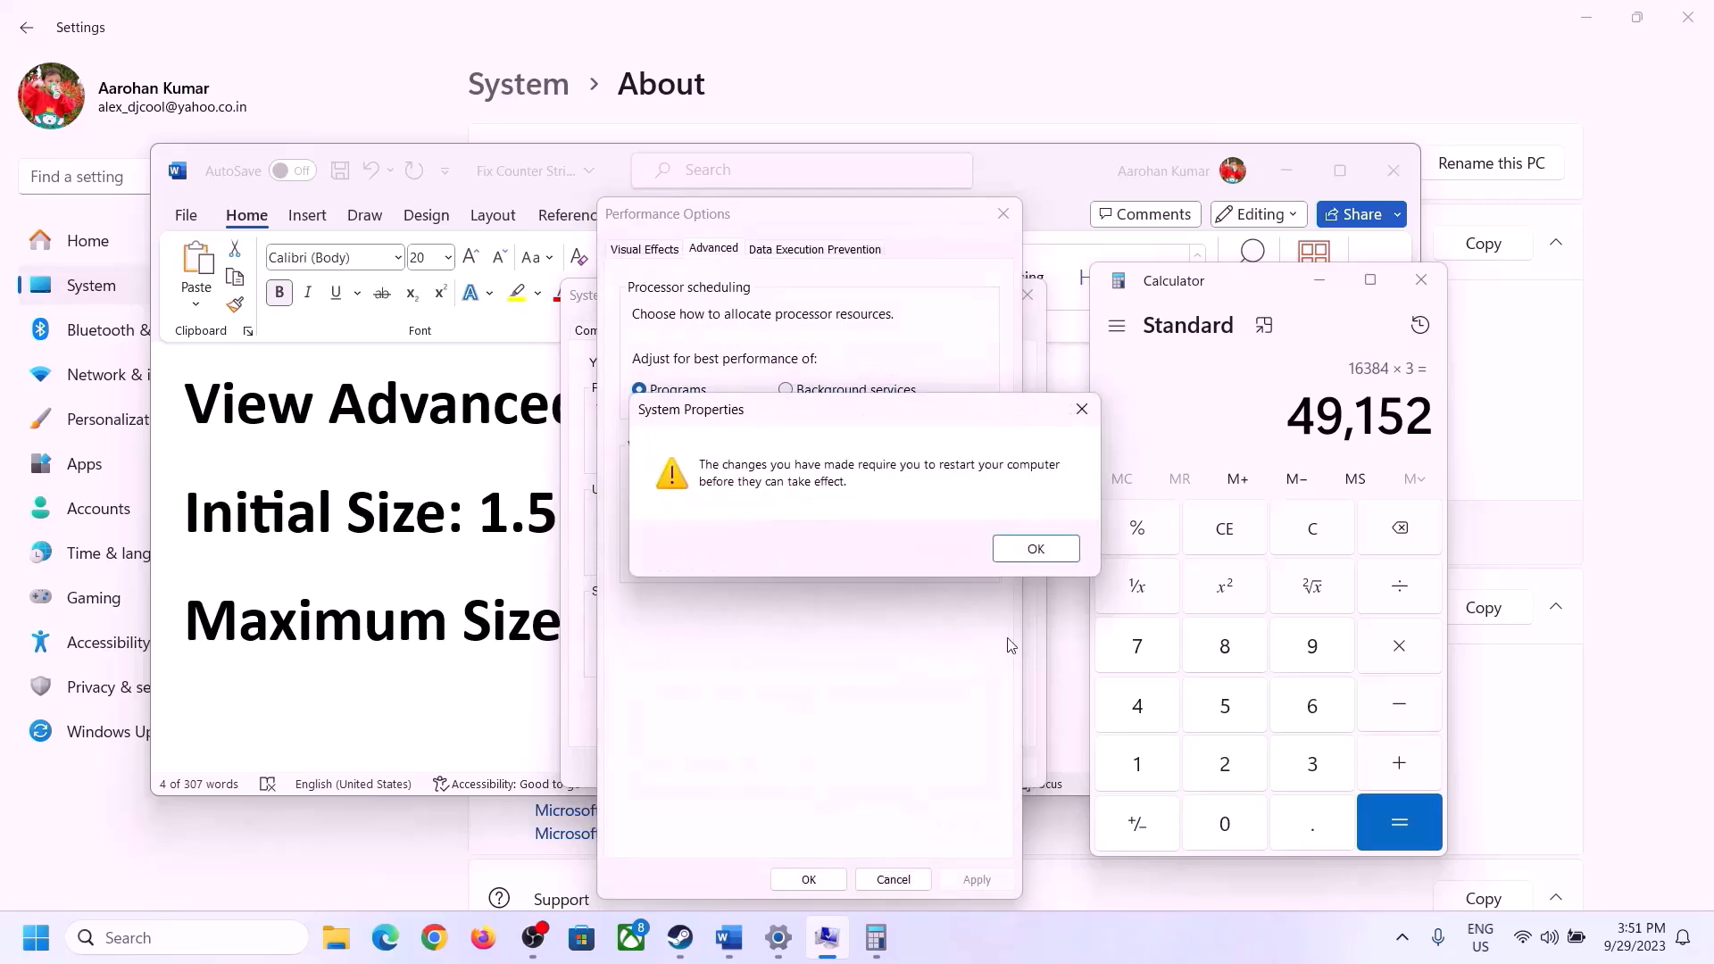
left_click(1060, 548)
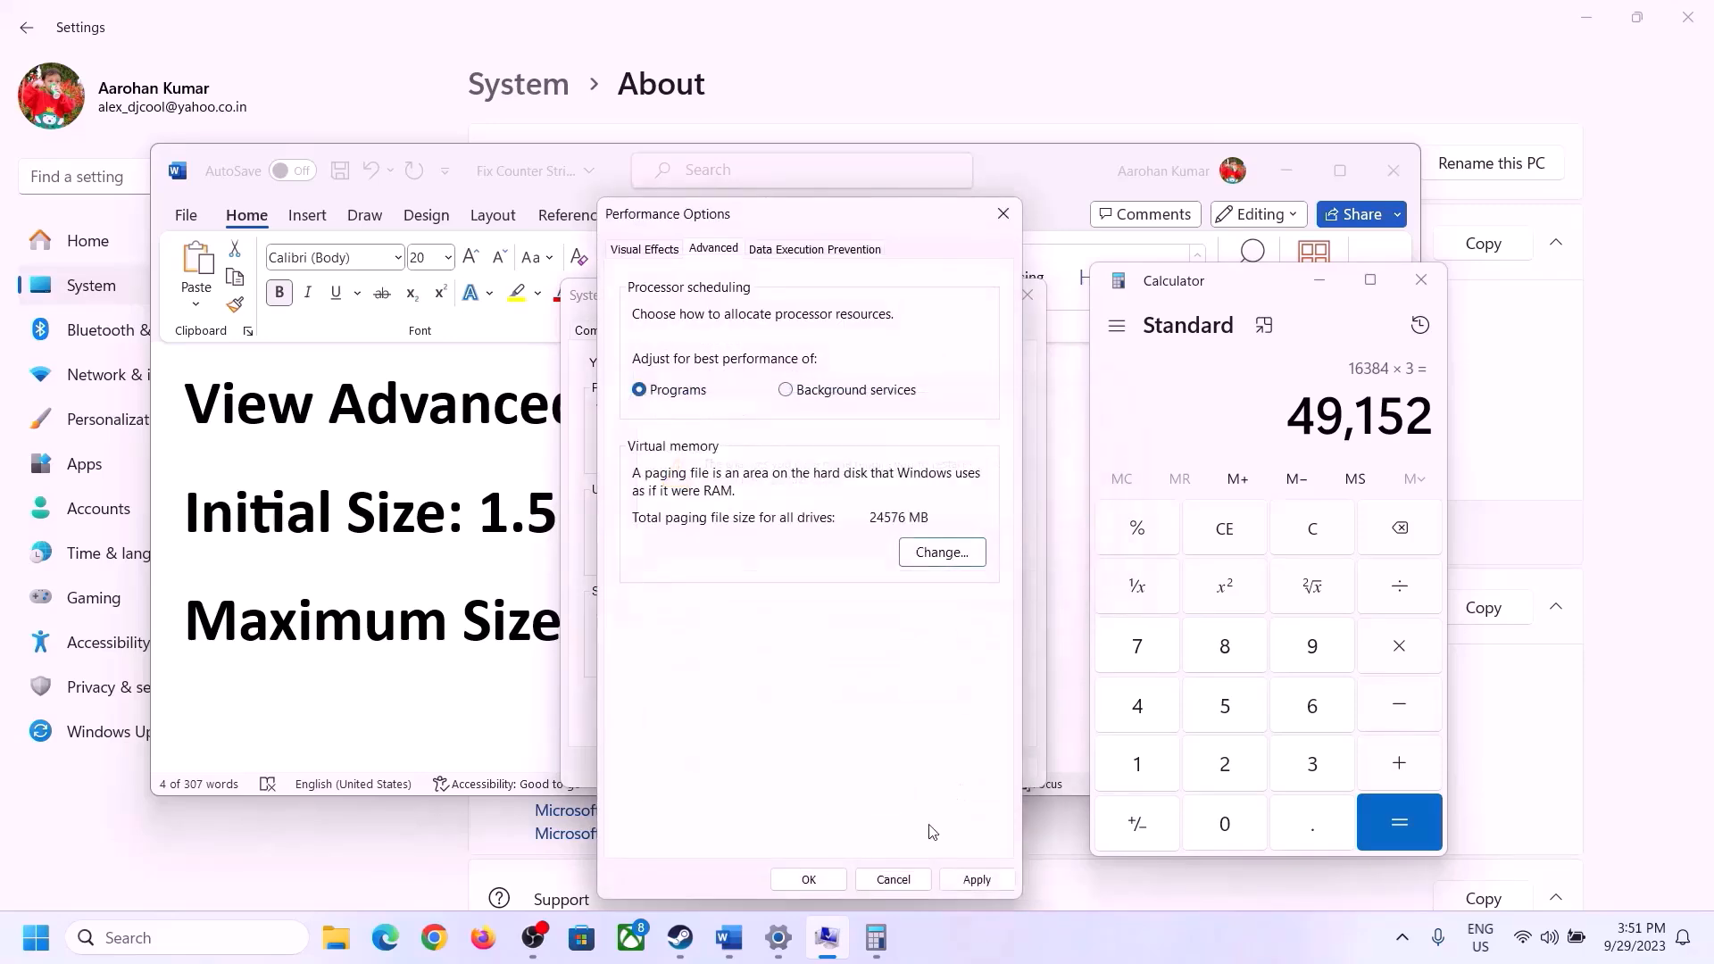
Confirm and close the Performance Options and System Properties dialogs, then dismiss the restart prompt without restarting.
left_click(808, 880)
left_click(813, 766)
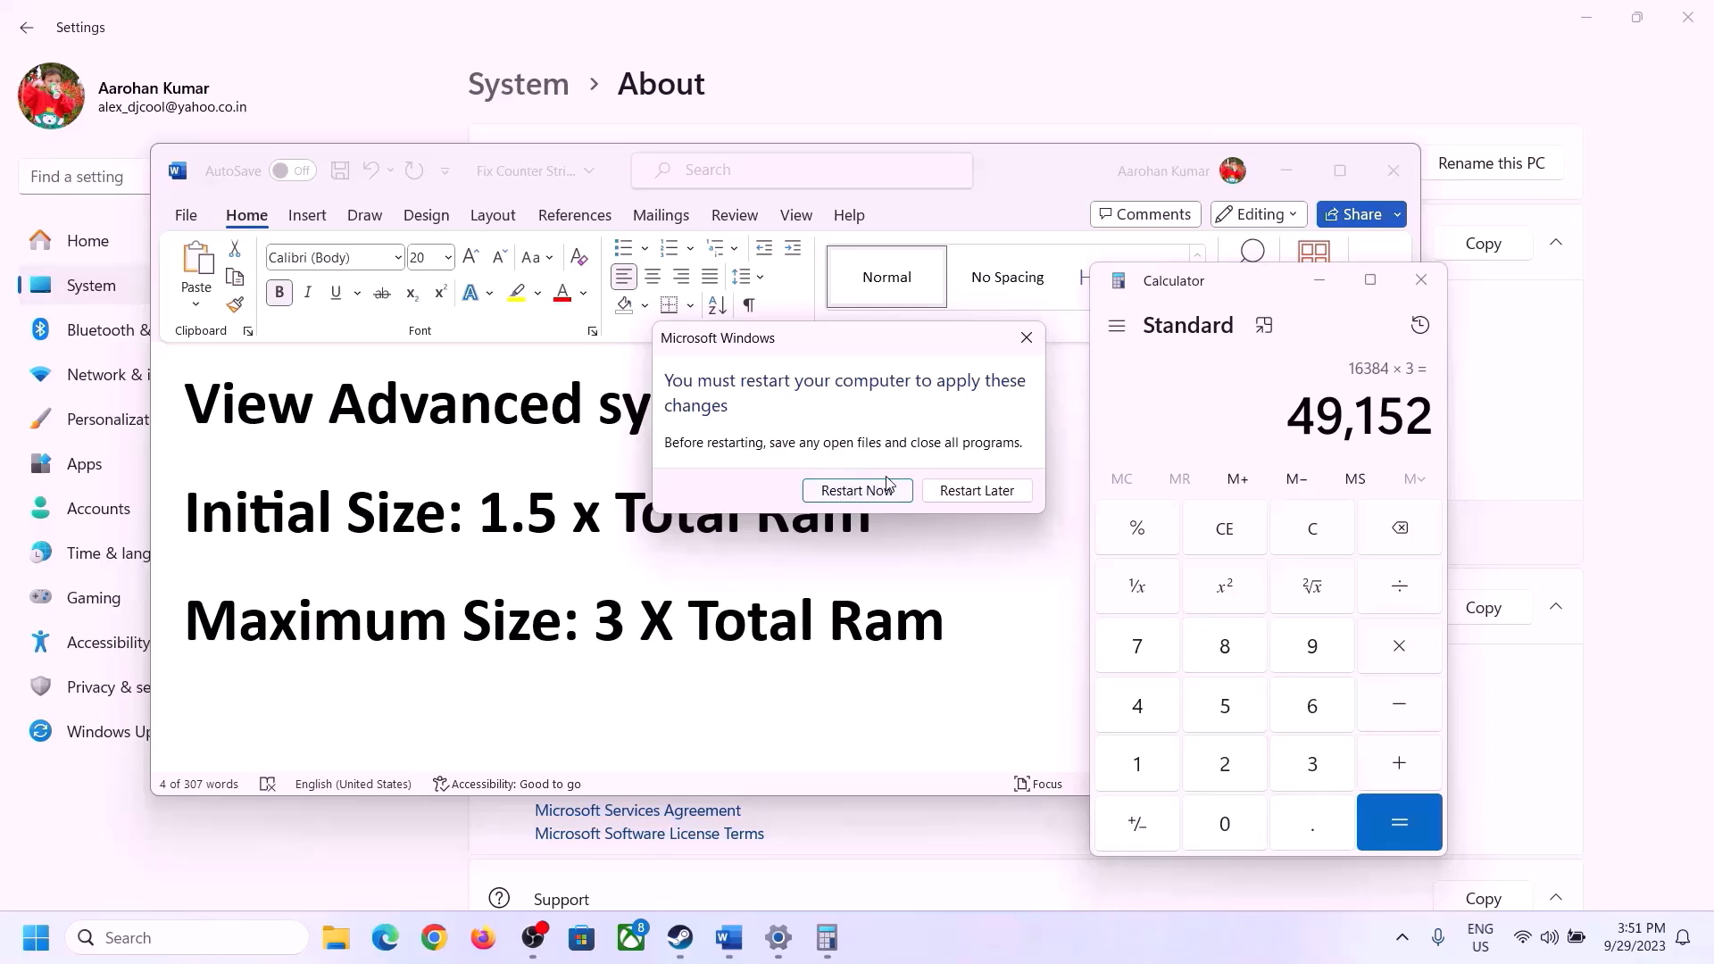
left_click(1027, 338)
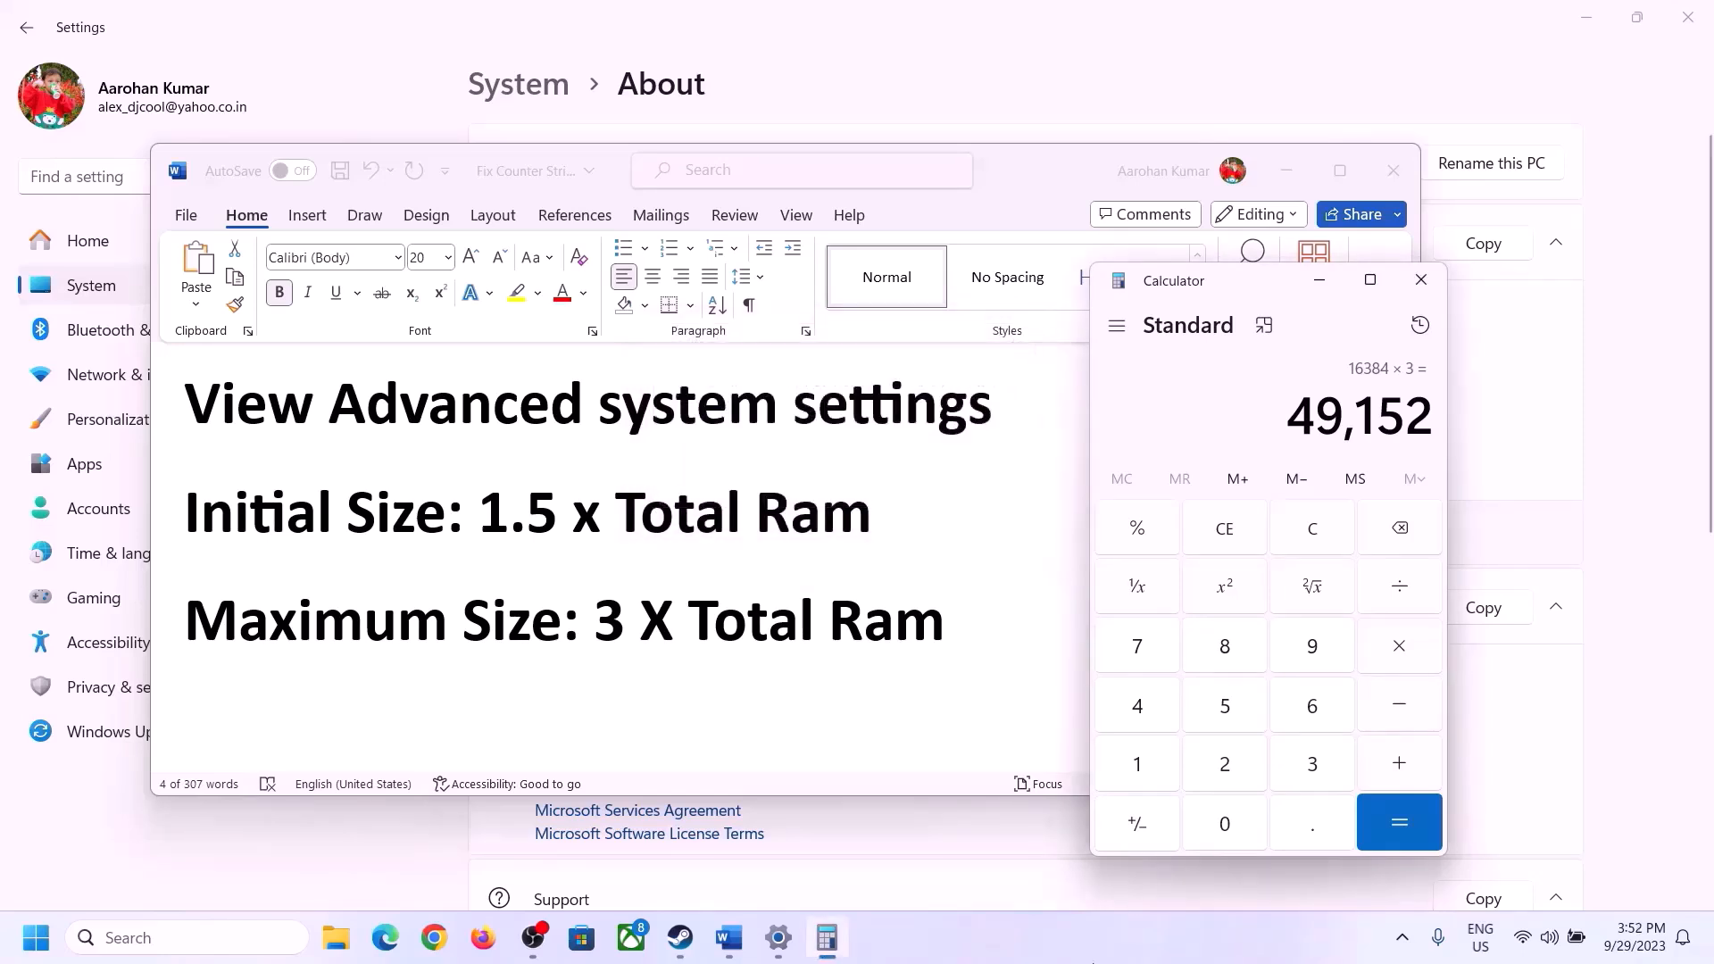
left_click(1091, 962)
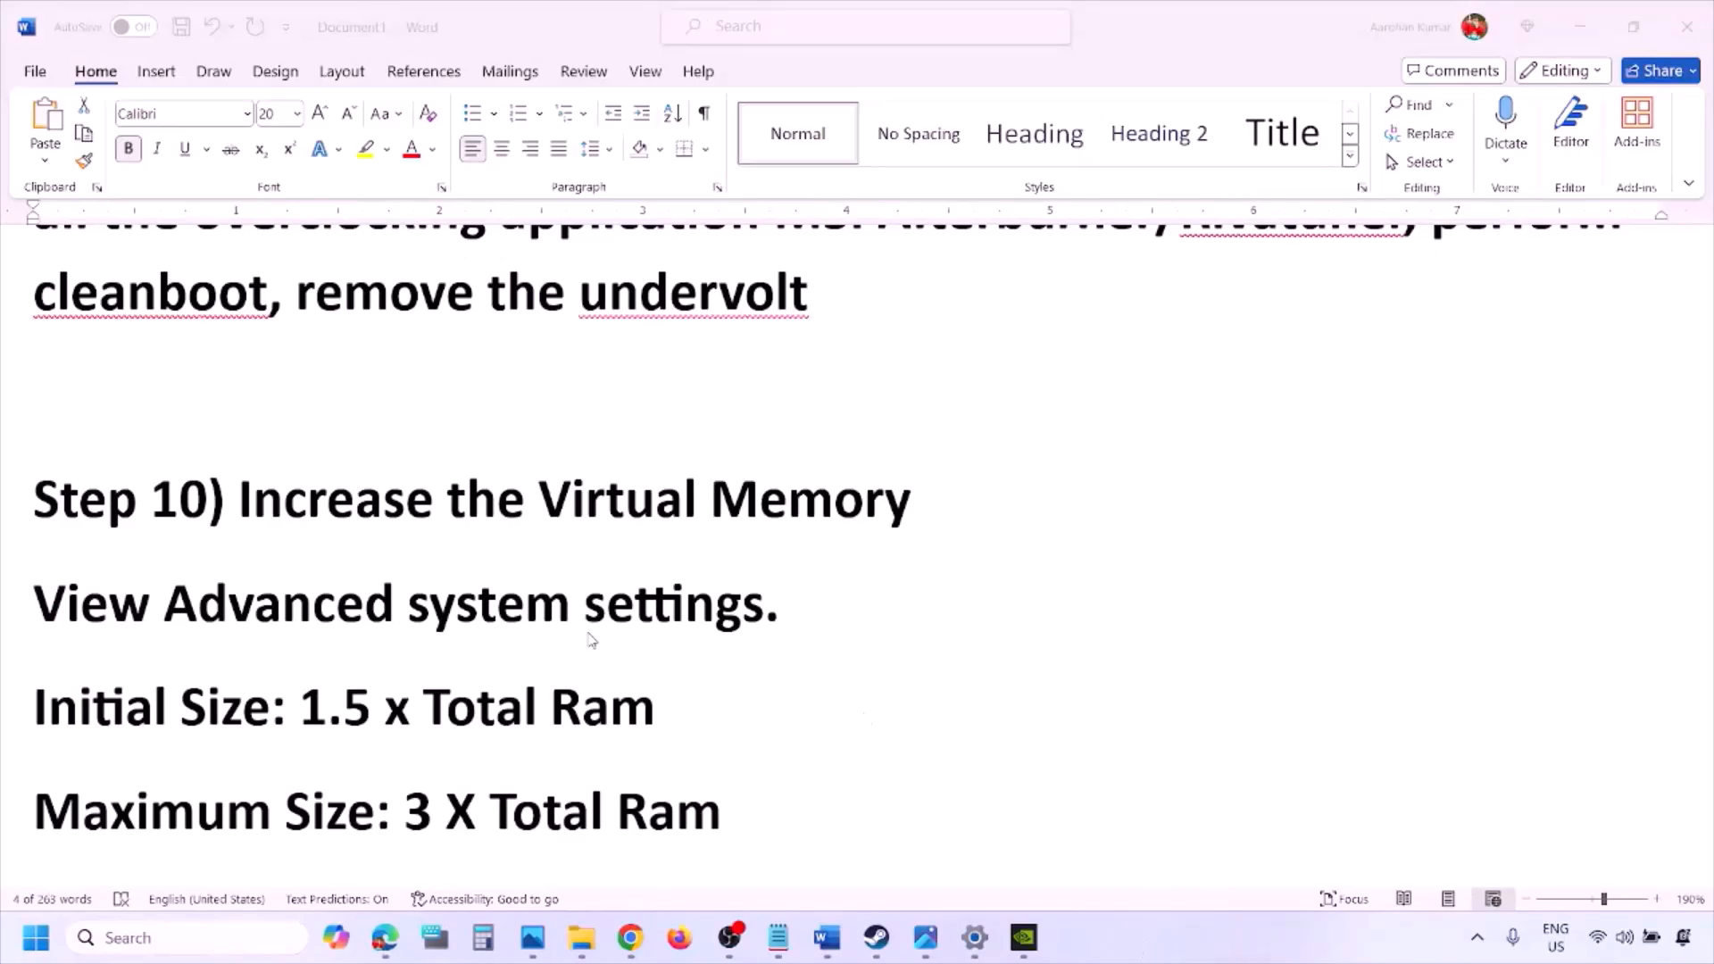
Read Step 11 on updating the BIOS in the Word notes and check the laptop's battery status.
scroll(593, 639, "down", 4)
left_click(254, 650)
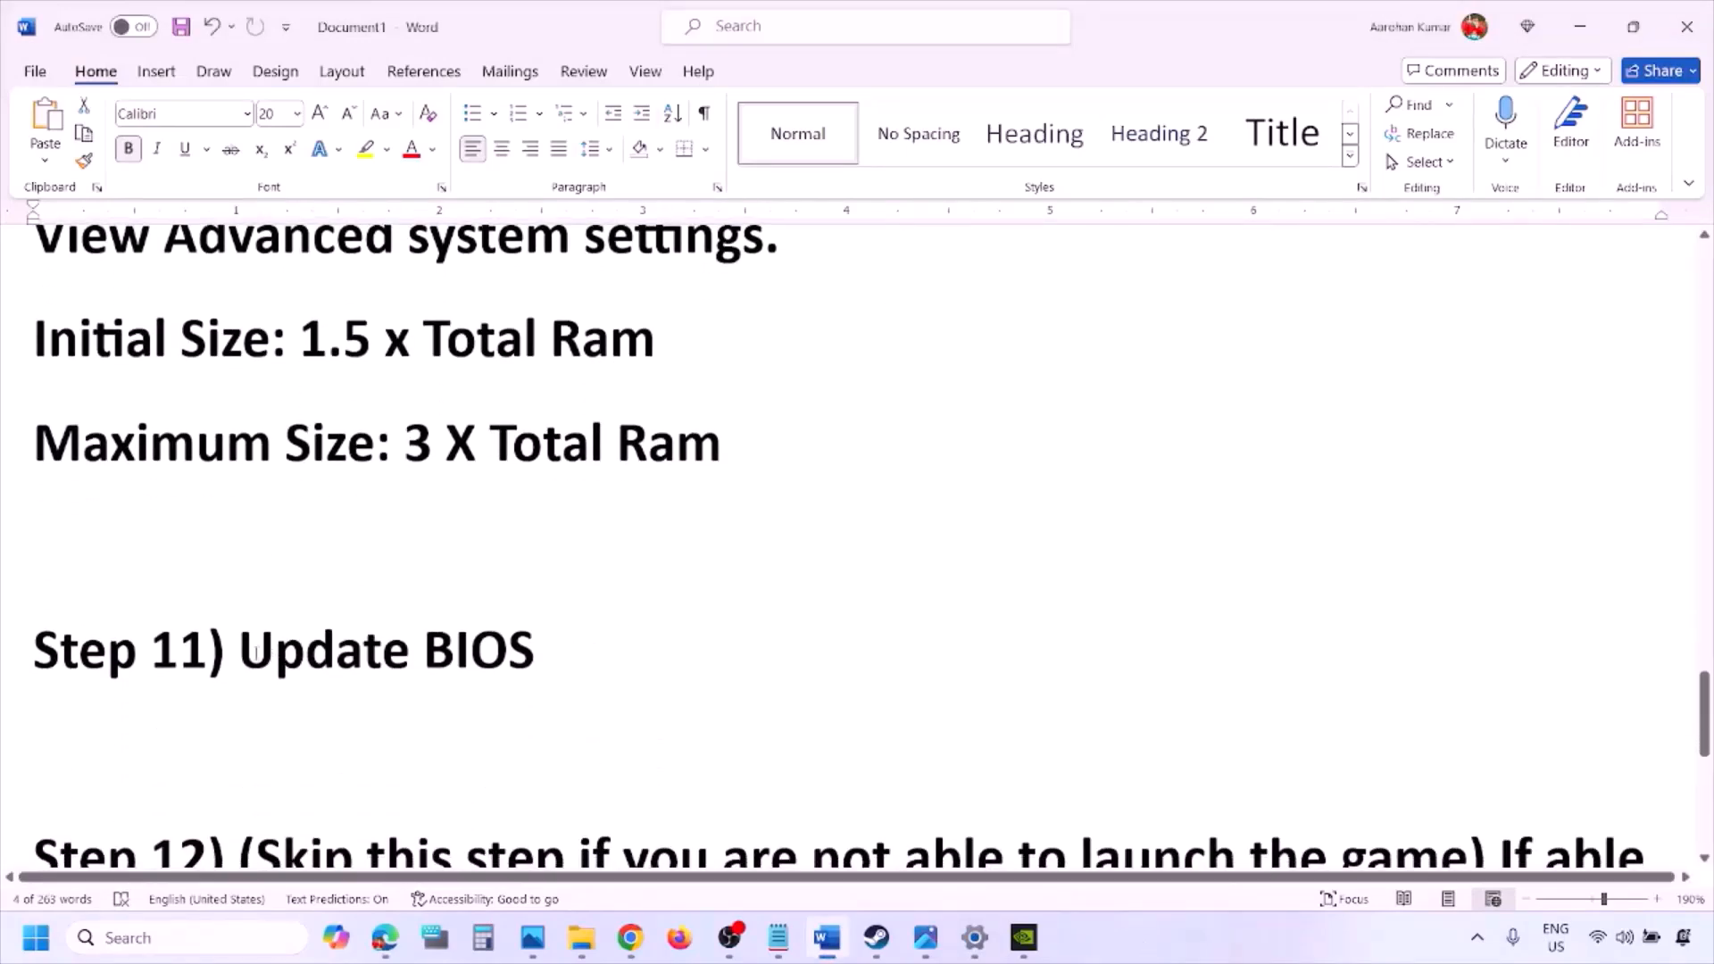
left_click_drag(239, 652, 569, 639)
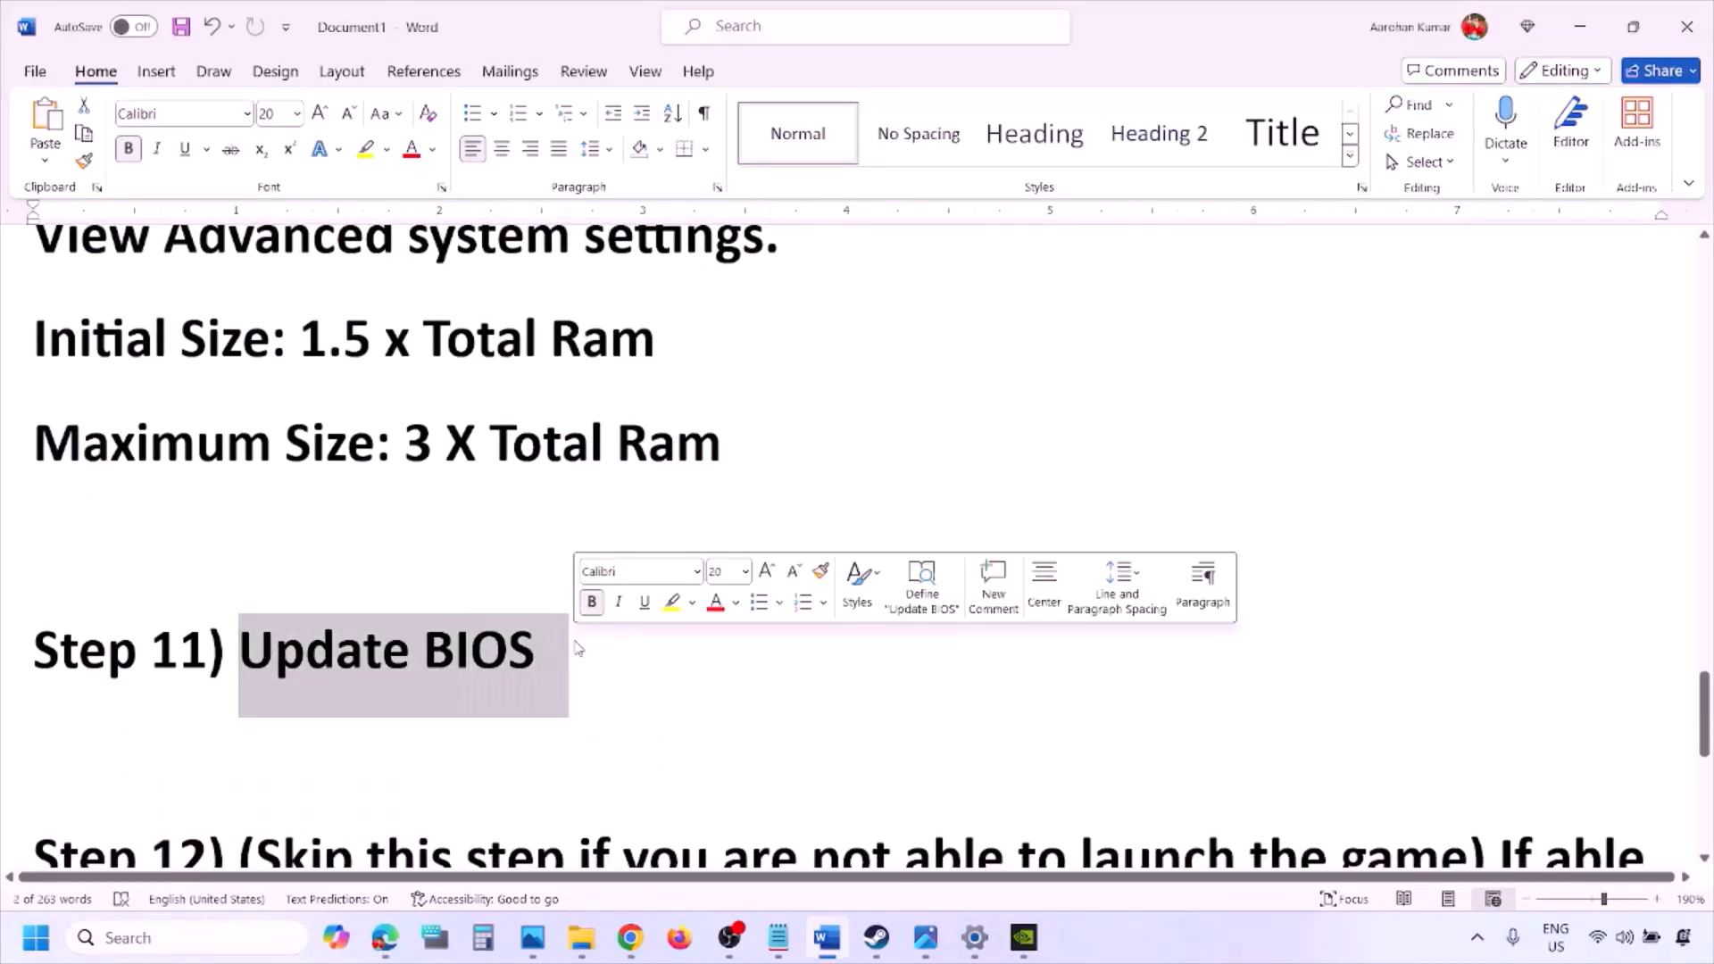
left_click(579, 649)
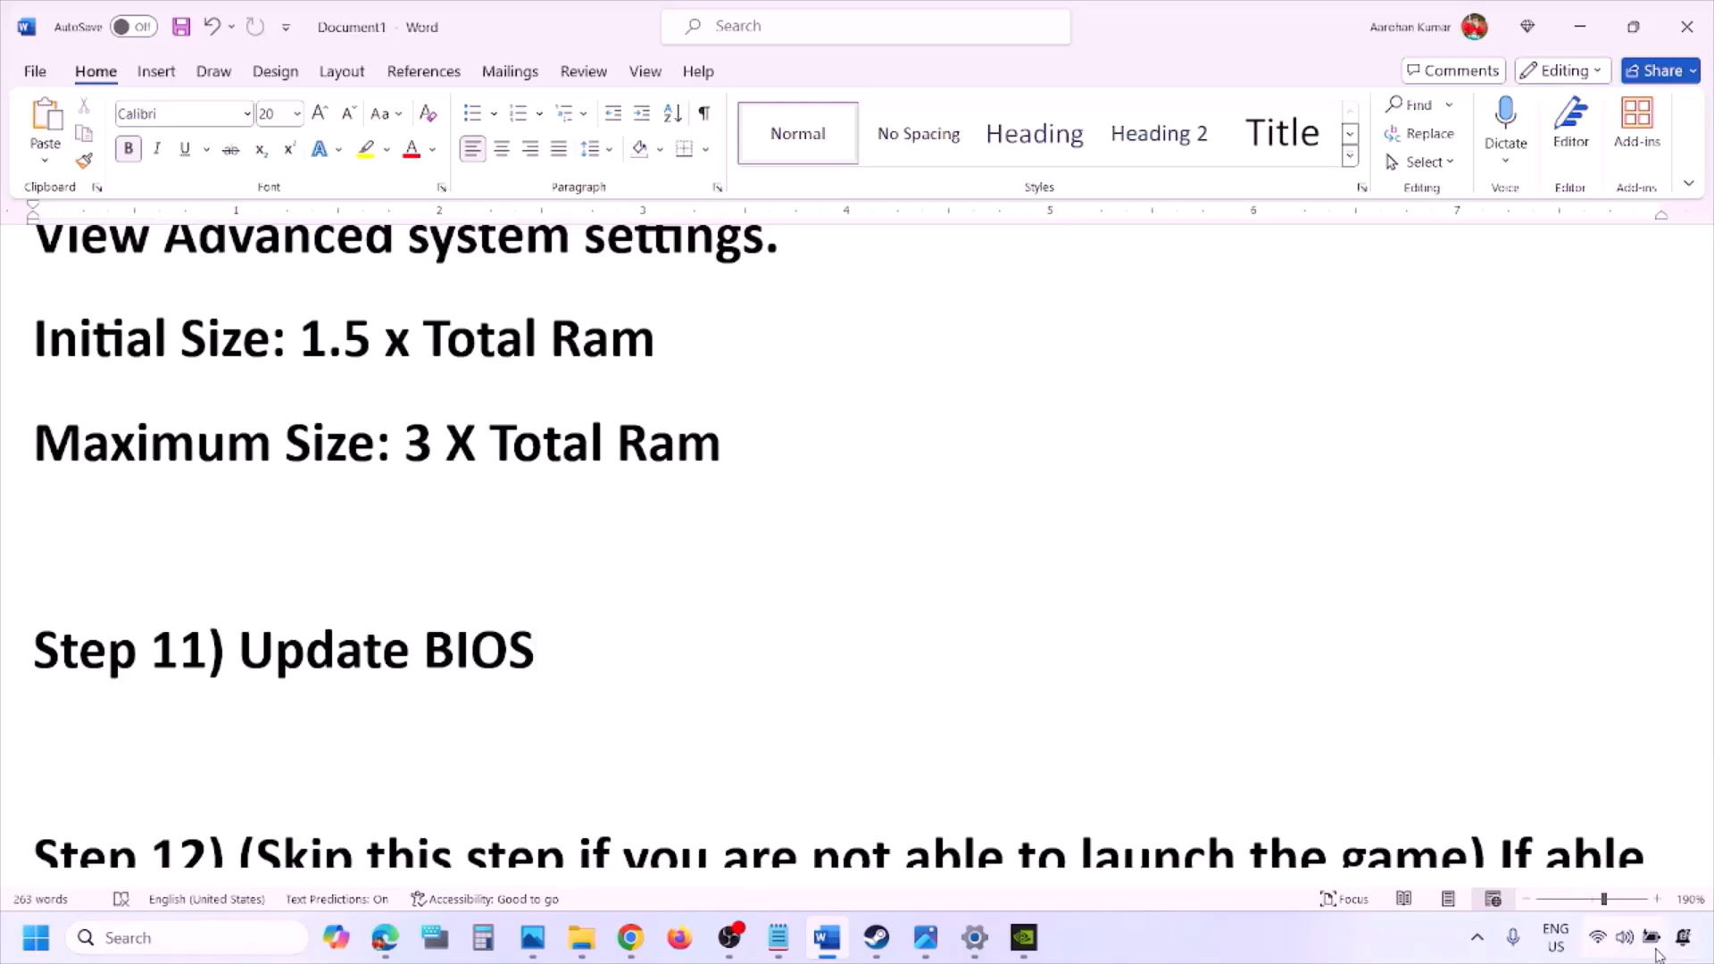
mouse_move(1656, 953)
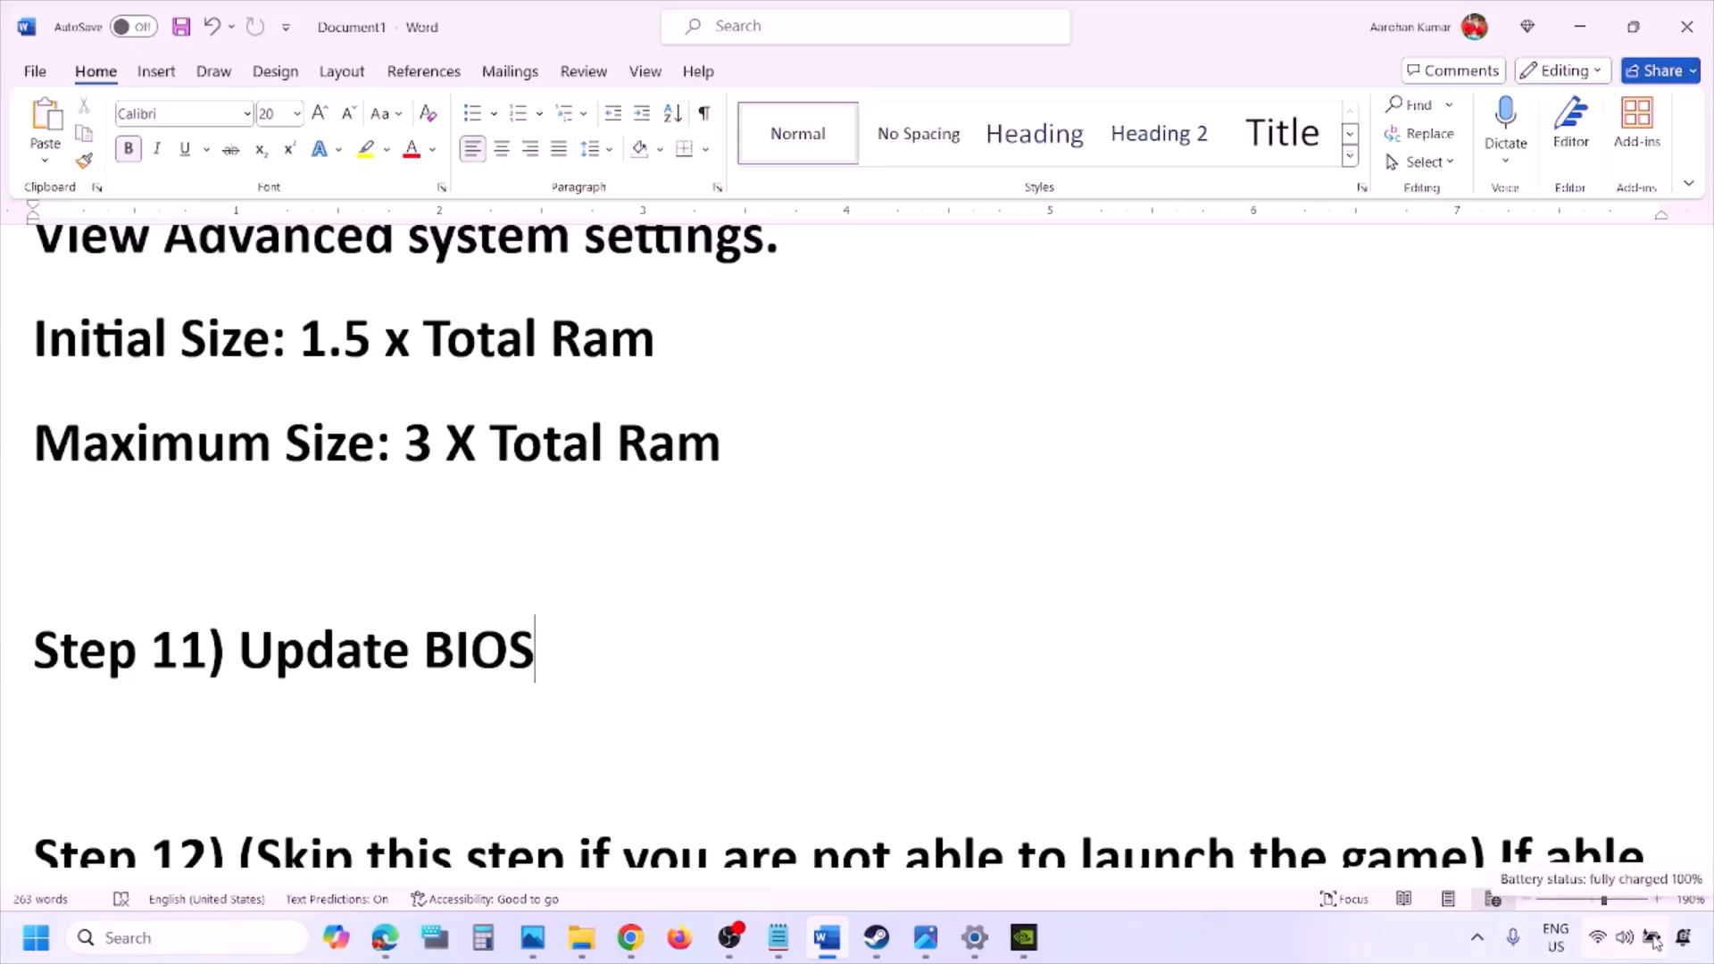
left_click(1341, 939)
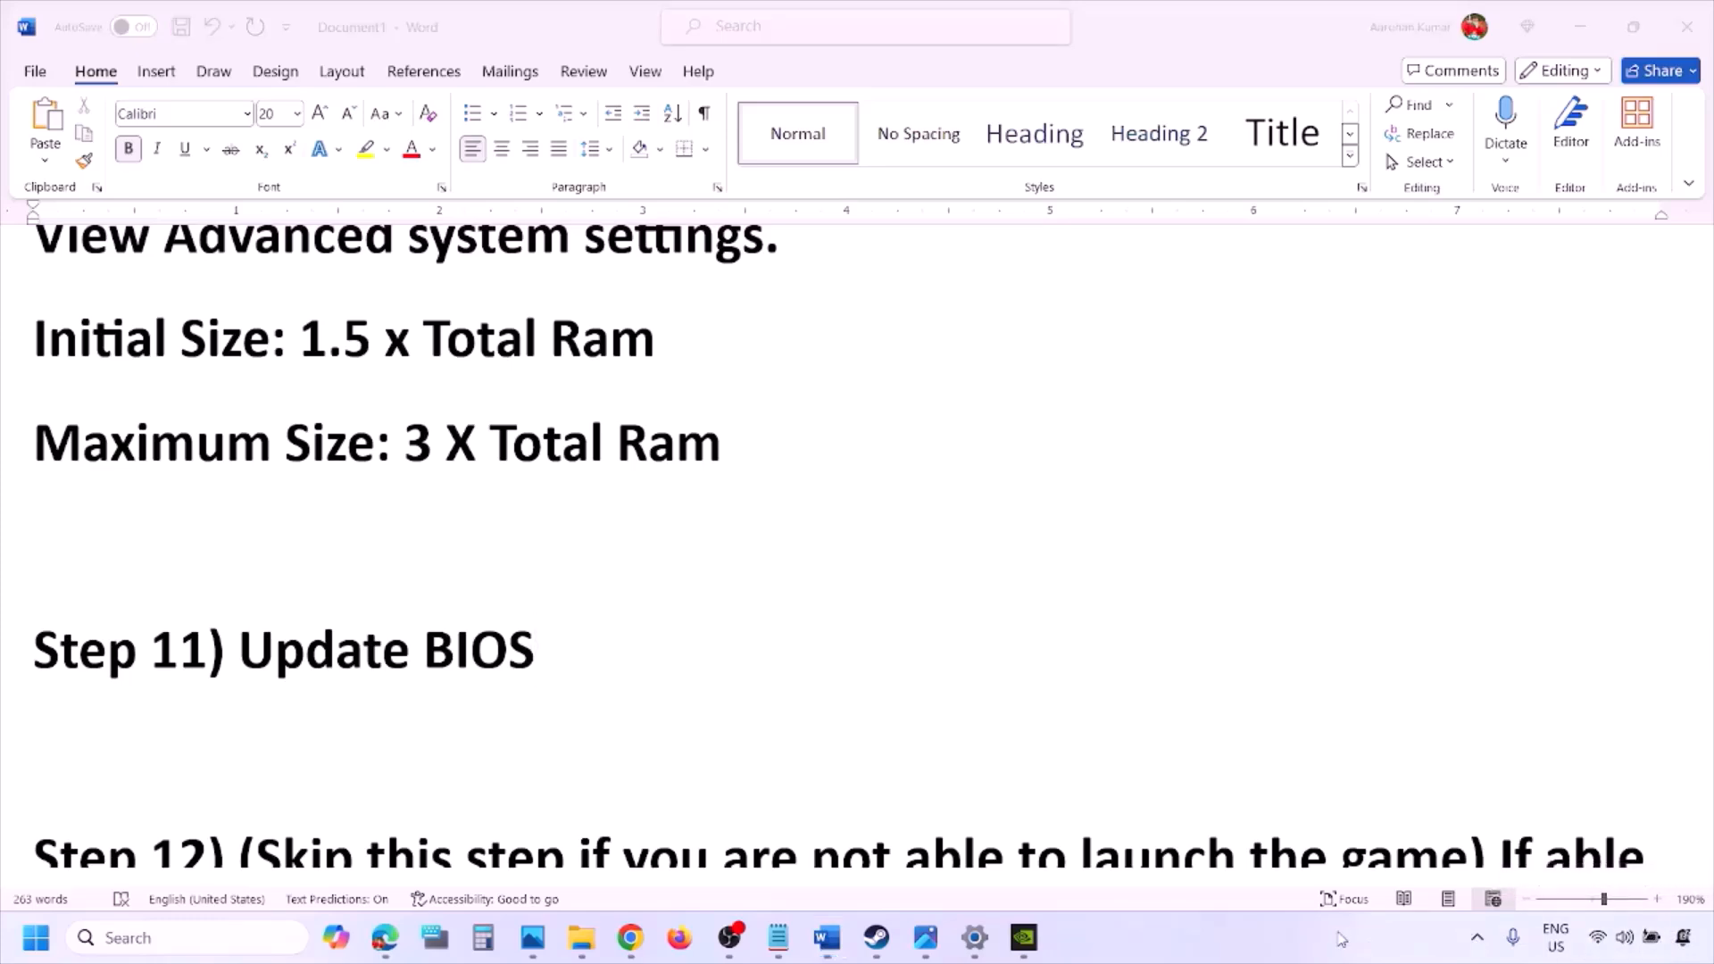
Read Step 12 in the notes on switching to Windowed mode and lowering the graphics preset, highlighting its key phrases.
scroll(750, 691, "down", 4)
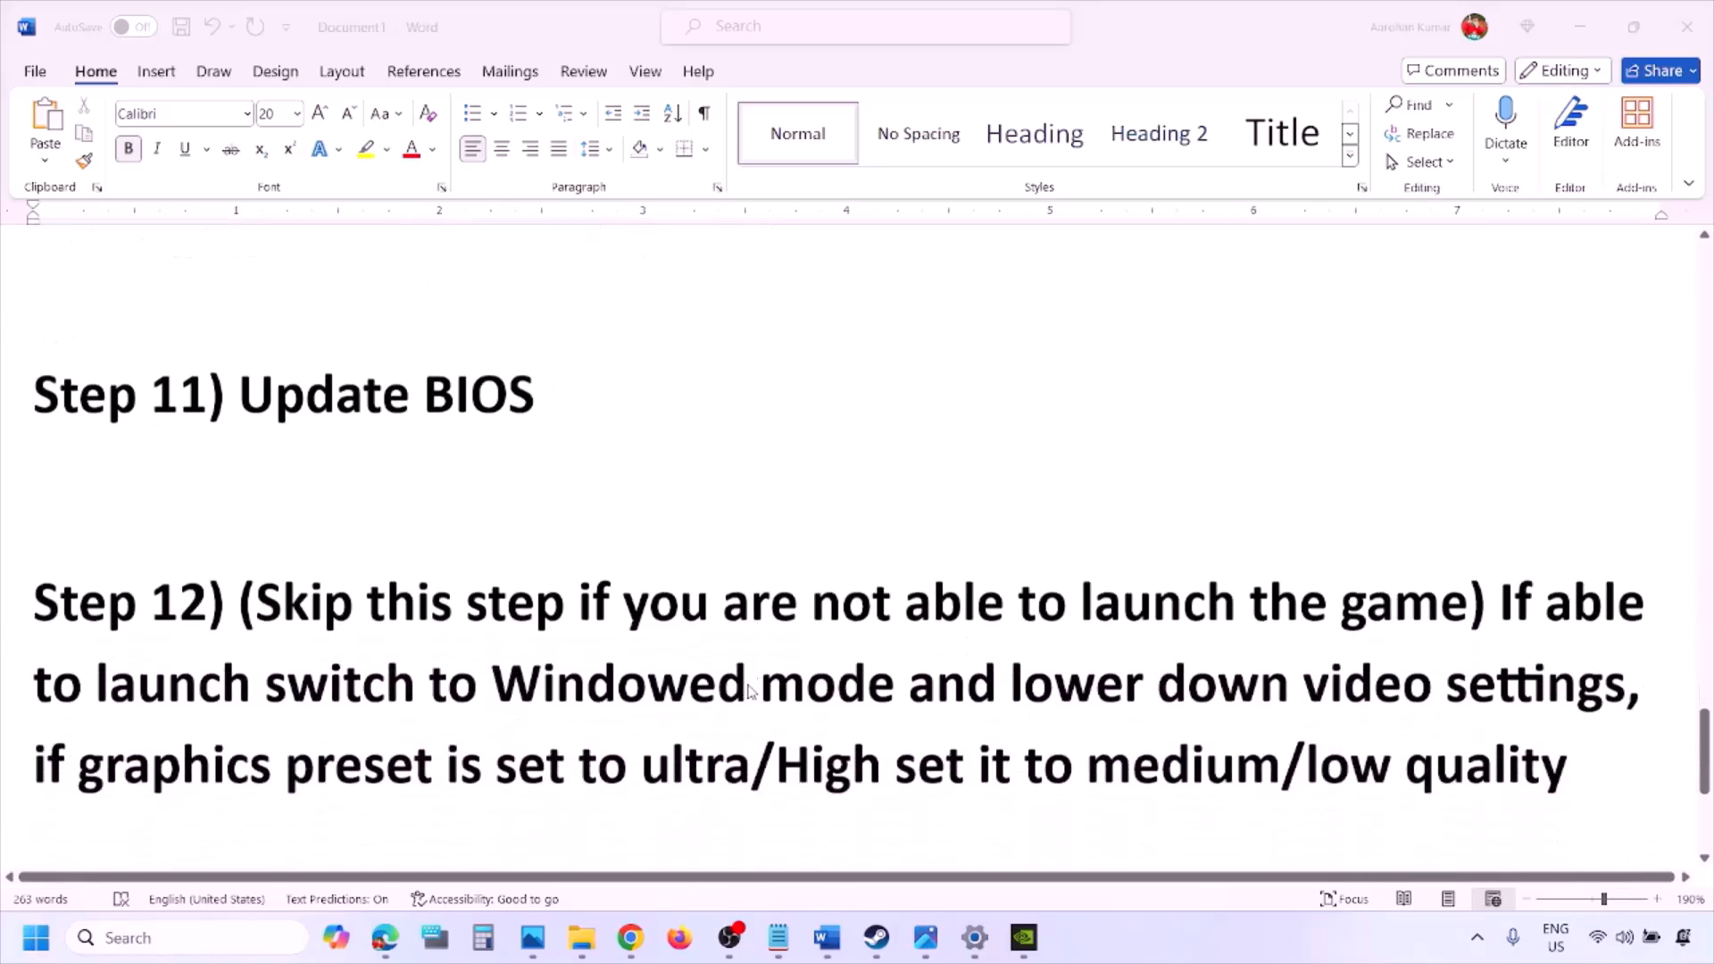
left_click(339, 567)
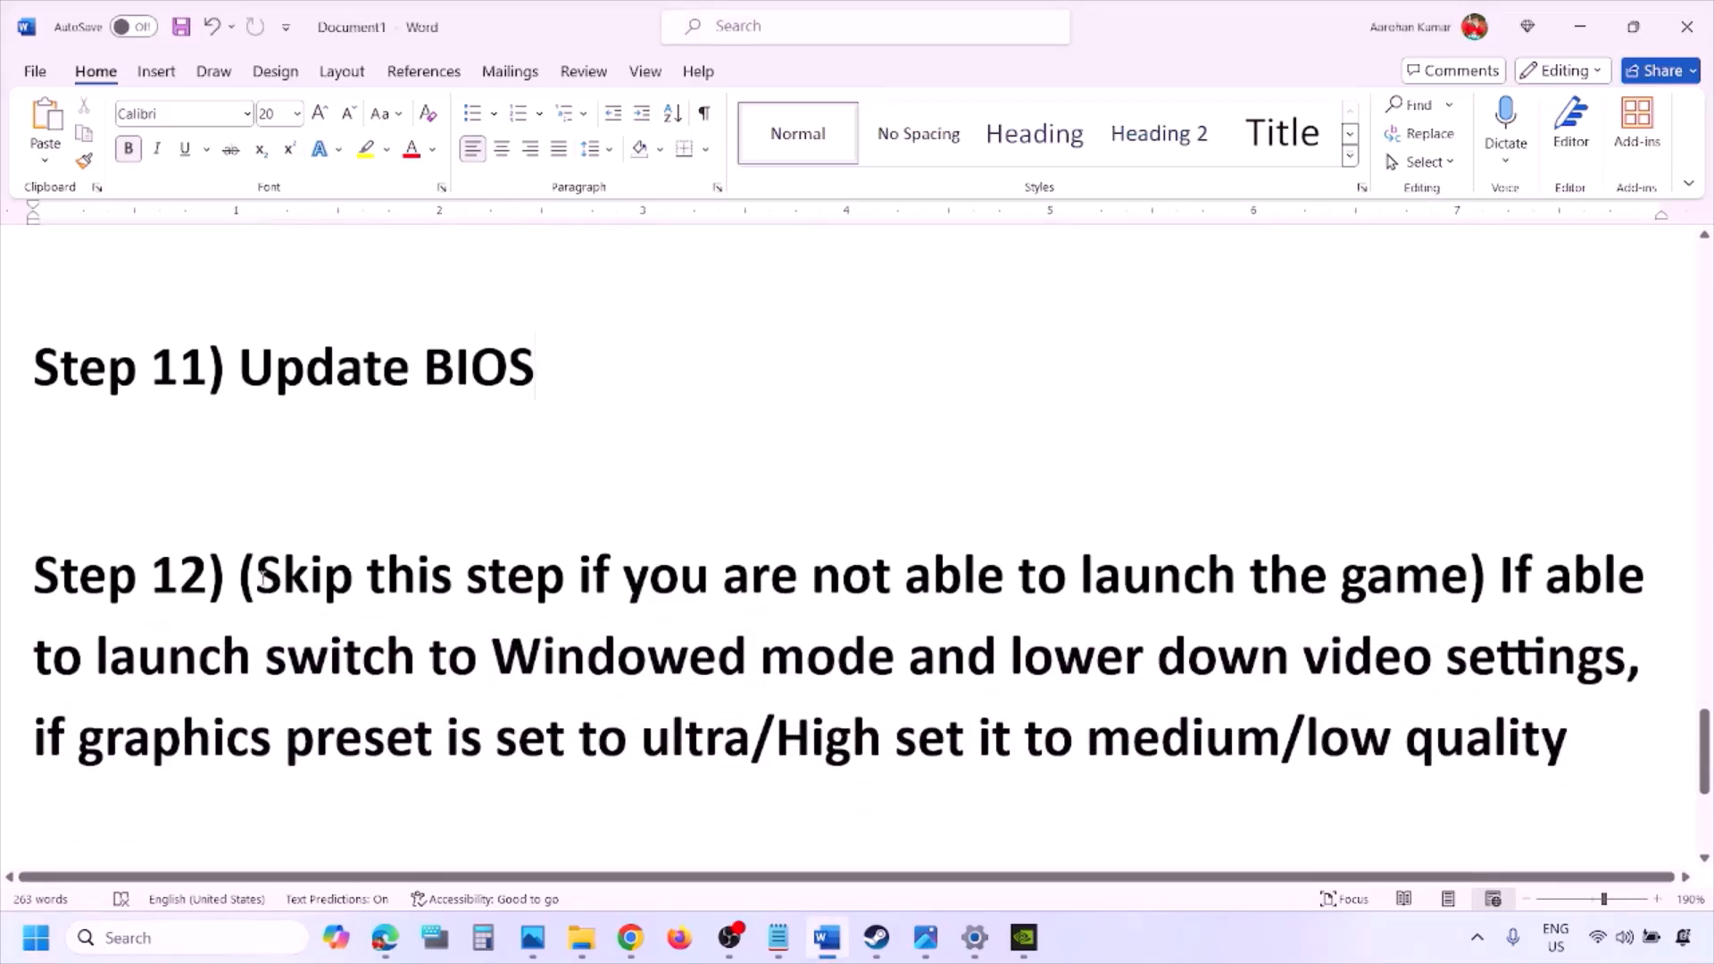
left_click_drag(259, 576, 1629, 660)
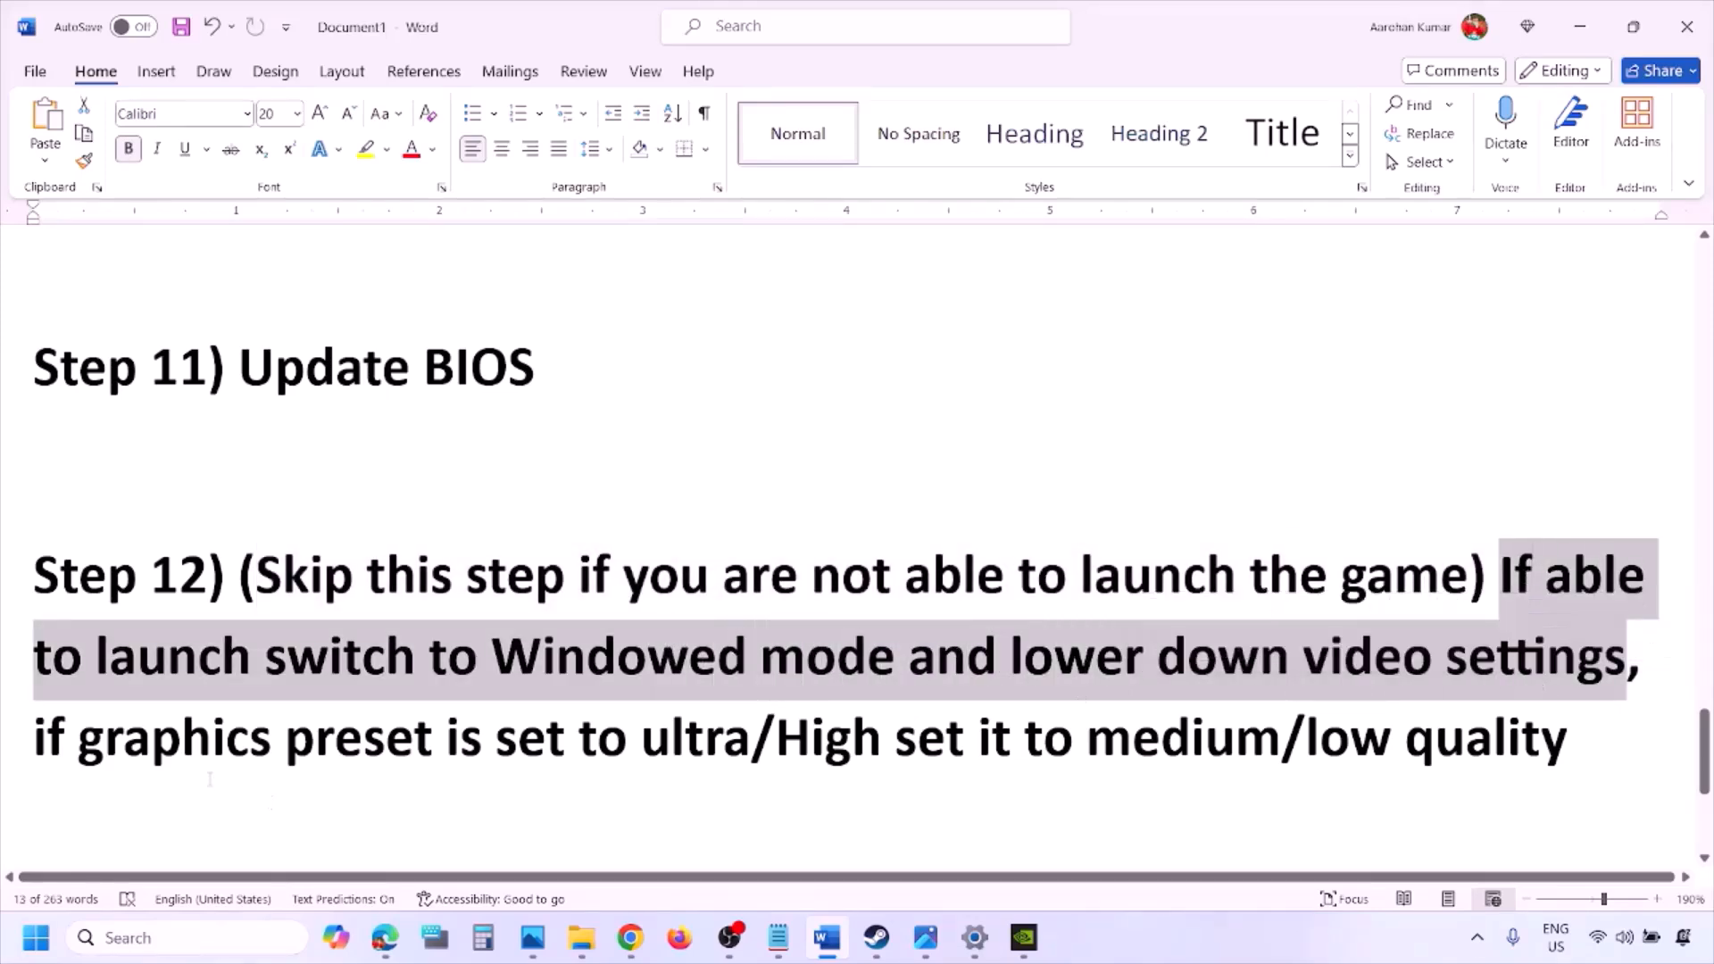
left_click_drag(93, 739, 935, 761)
left_click(1040, 754)
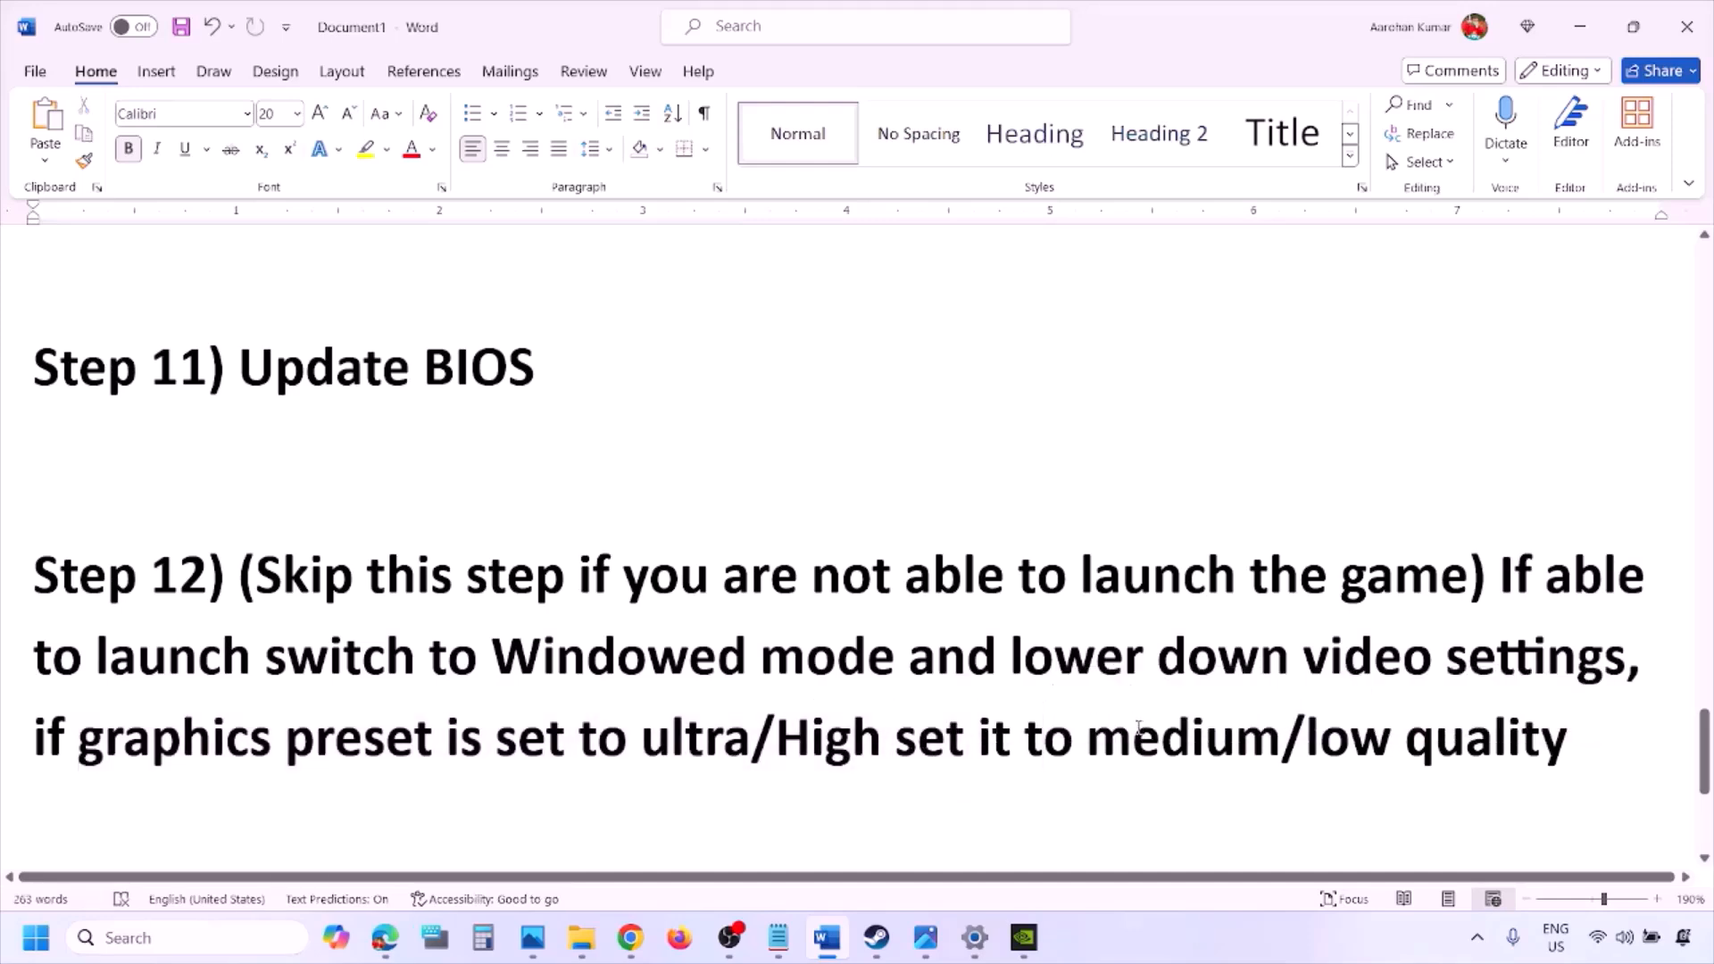
left_click_drag(1138, 728, 1570, 742)
left_click(808, 658)
left_click_drag(514, 578, 1058, 741)
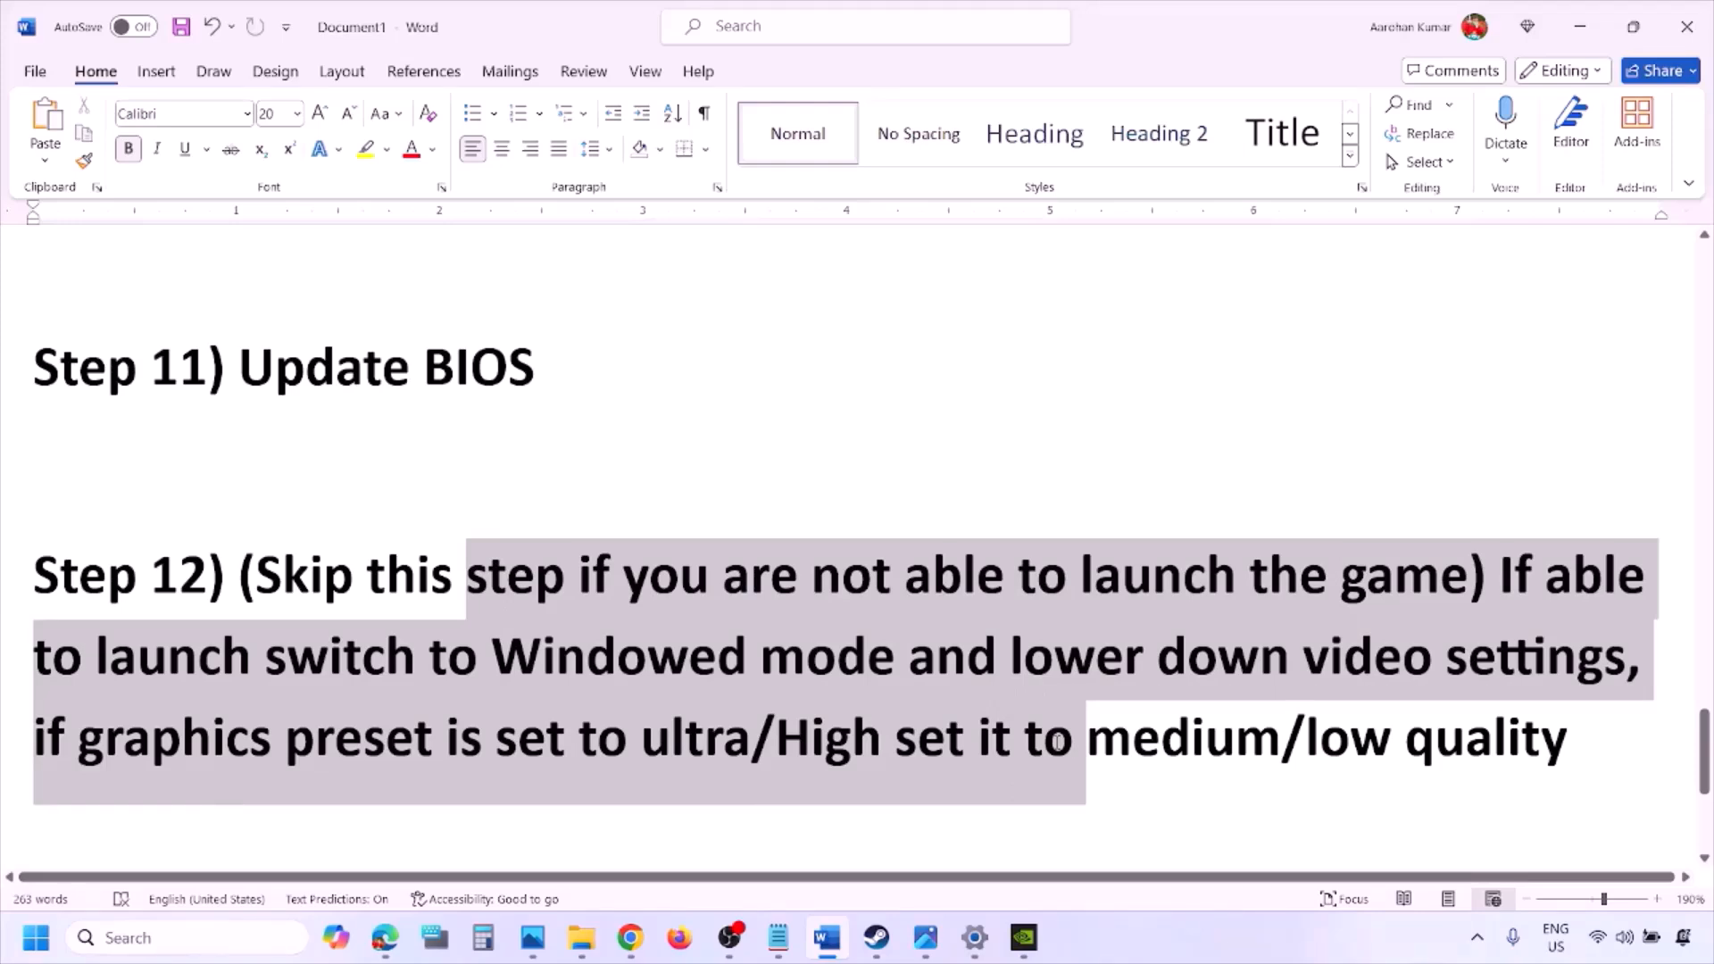
left_click(1146, 934)
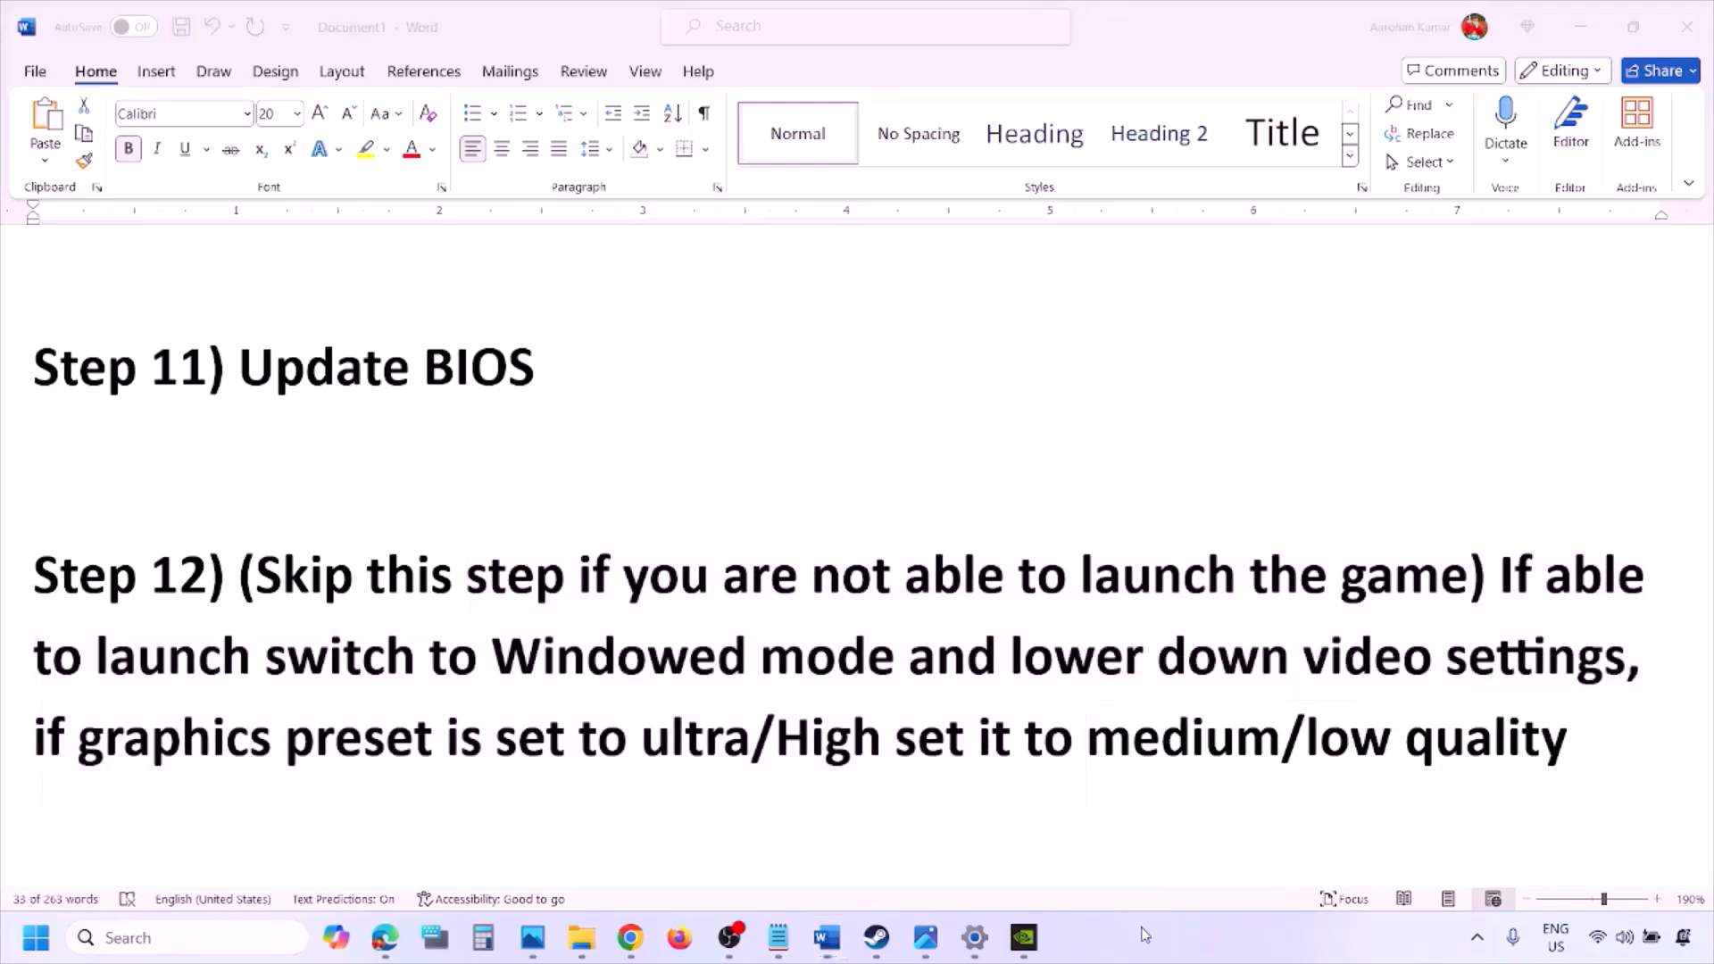
Read Step 13 in the notes on uninstalling the game, deleting its folder and reinstalling it, highlighting each part.
scroll(289, 549, "down", 5)
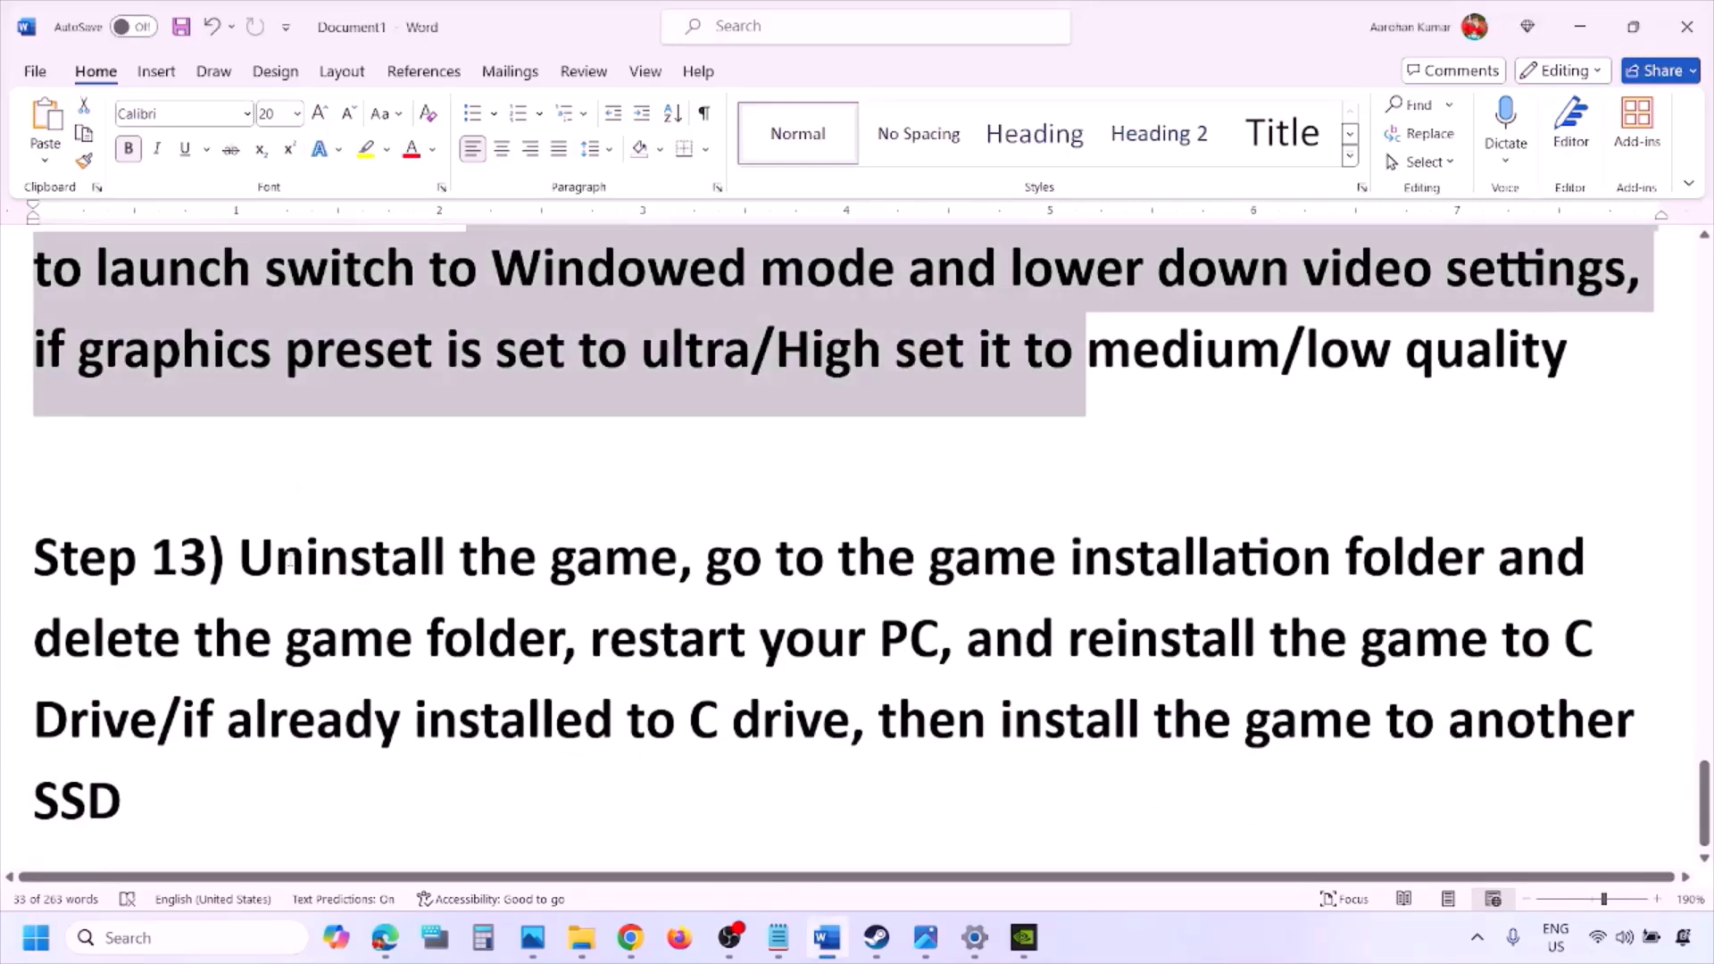
left_click_drag(241, 558, 746, 639)
left_click(746, 638)
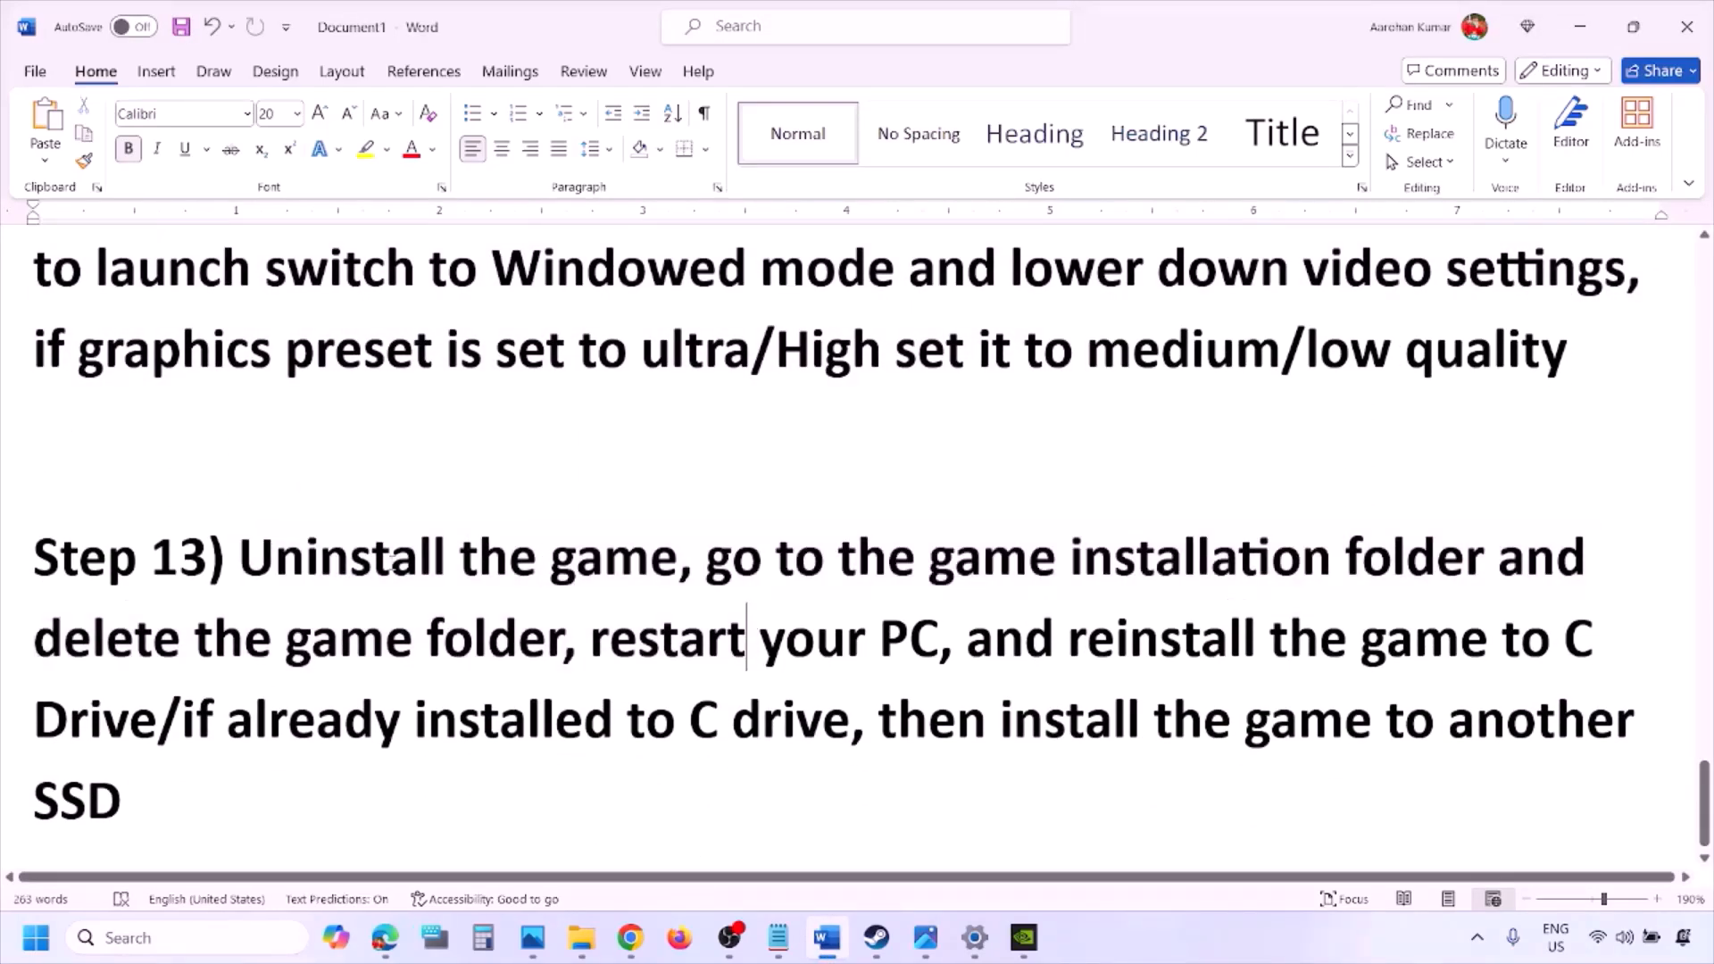
left_click_drag(241, 558, 1440, 558)
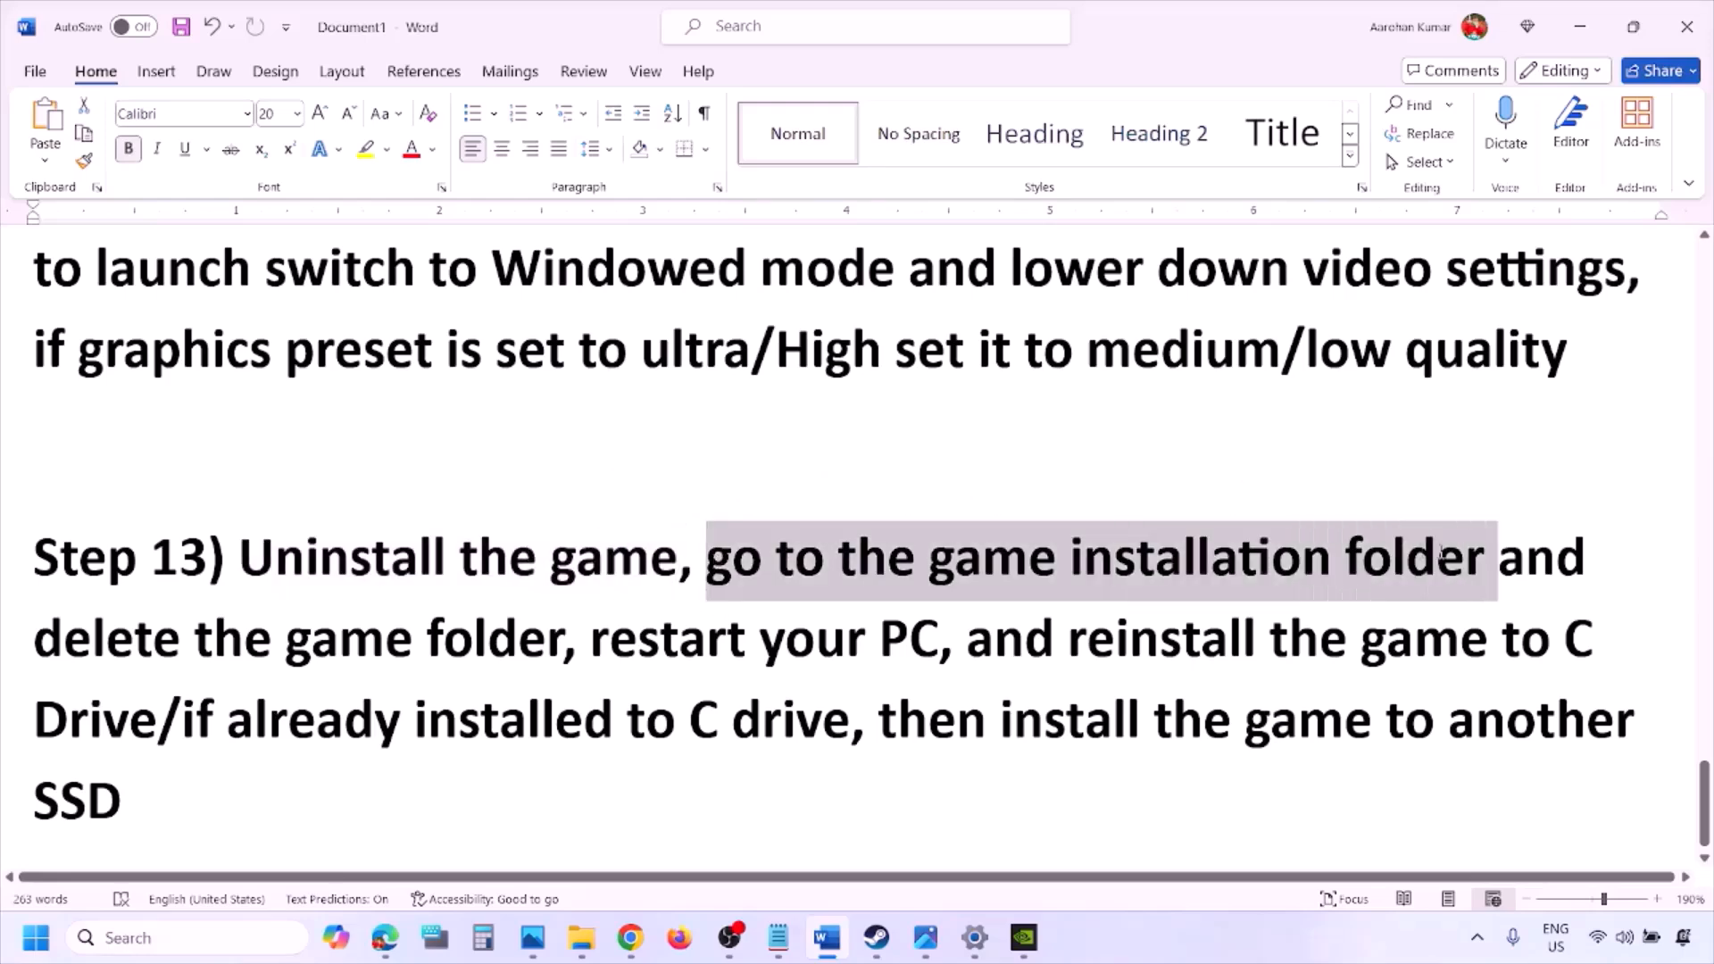
left_click_drag(714, 561, 769, 650)
left_click_drag(1044, 656, 157, 701)
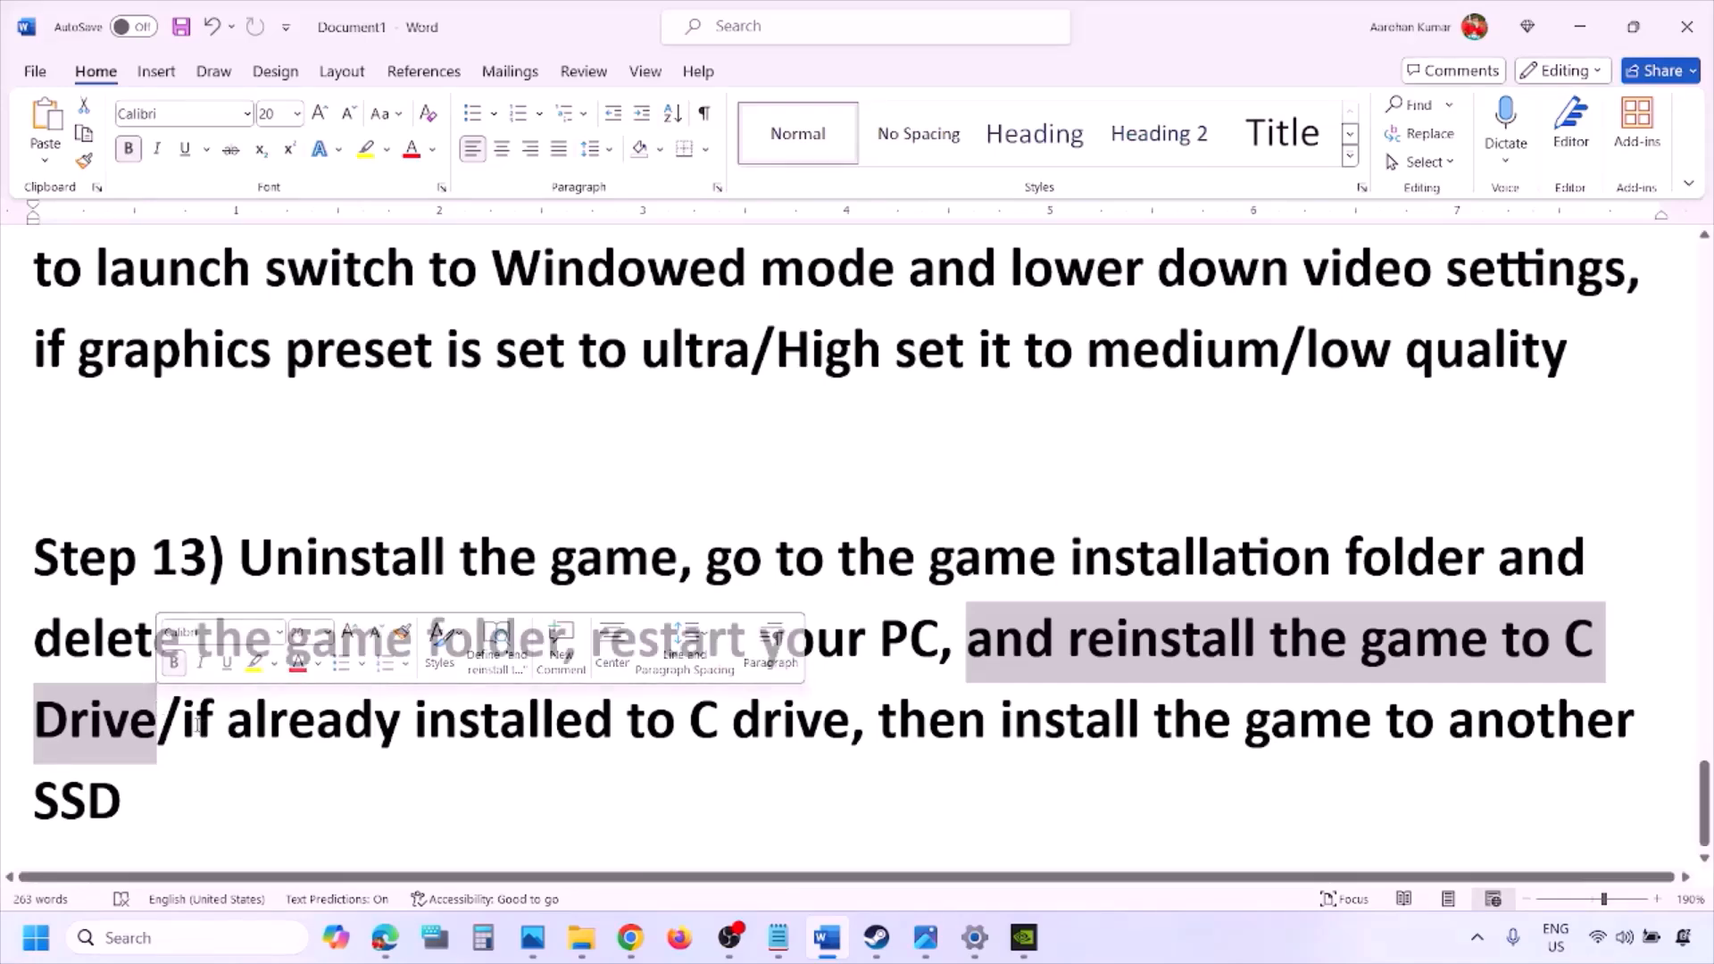
left_click_drag(183, 719, 298, 785)
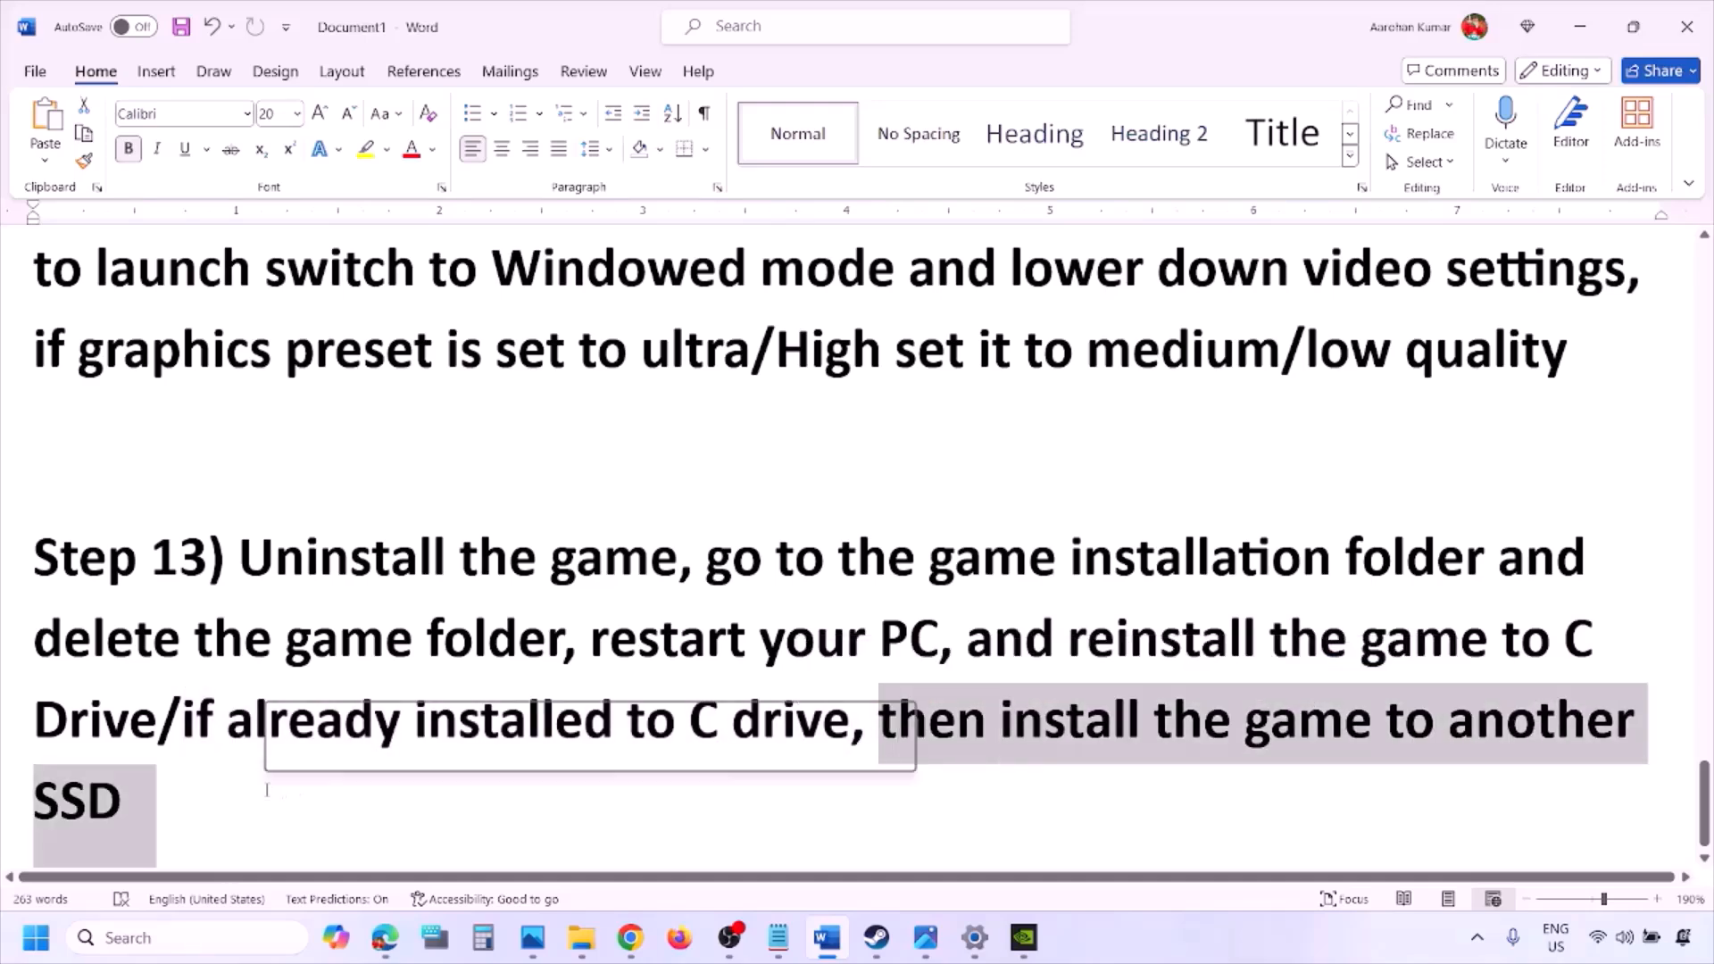
left_click(266, 790)
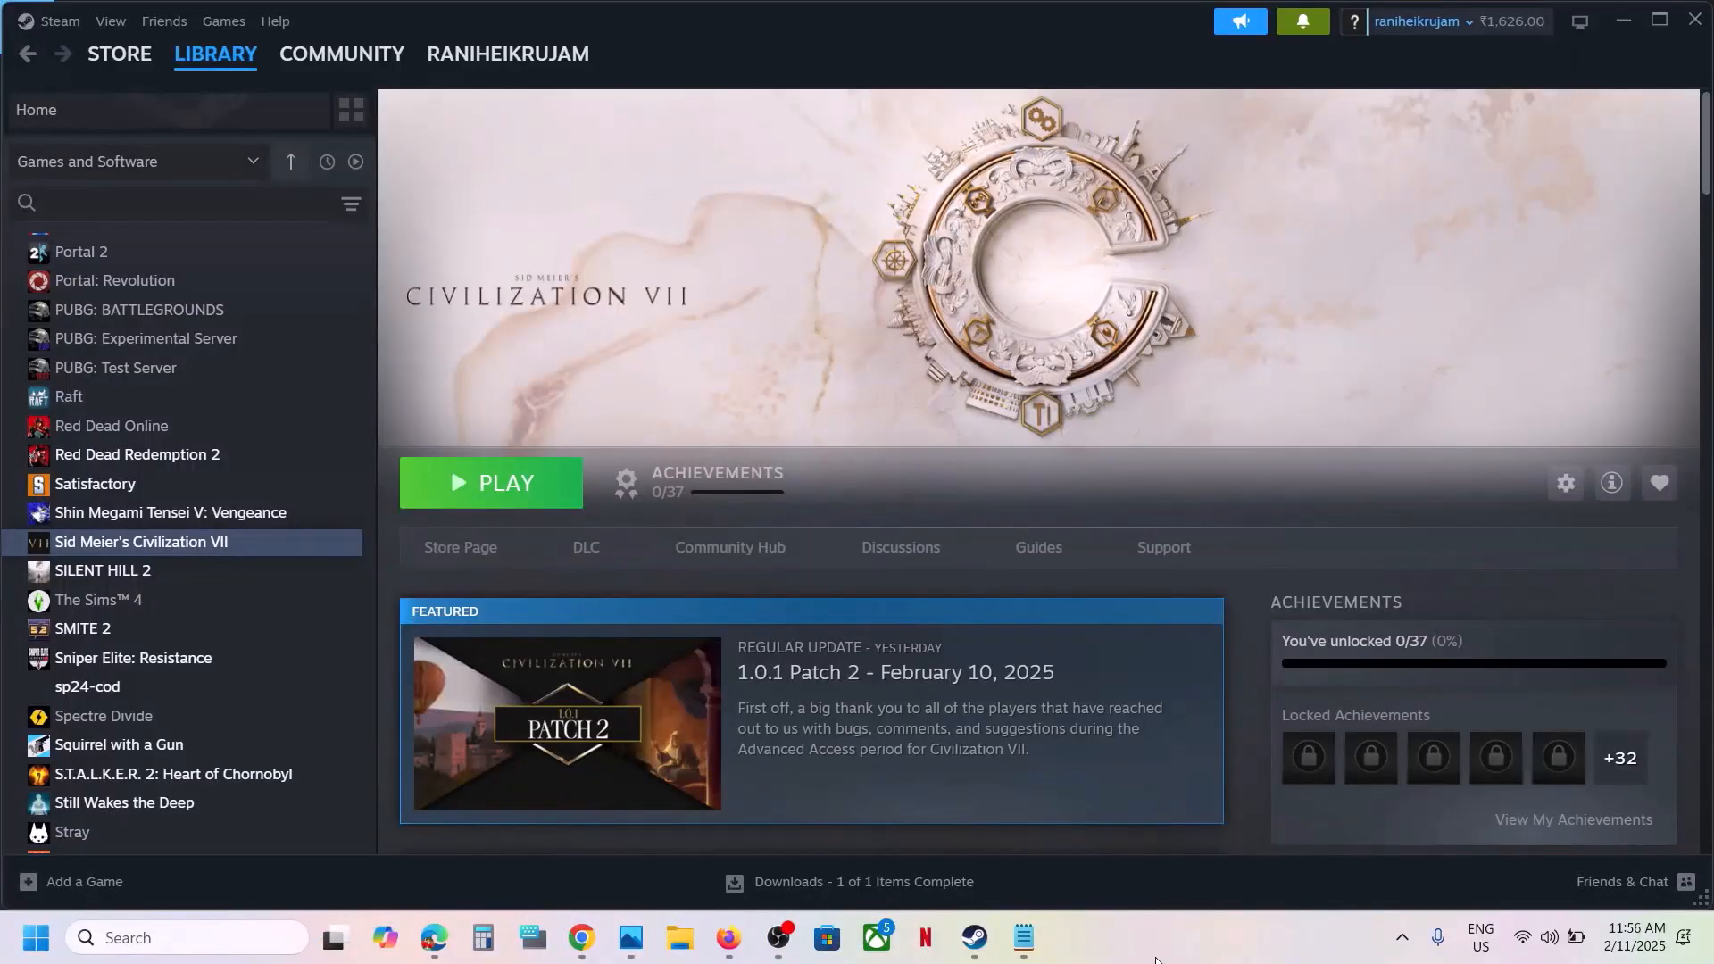